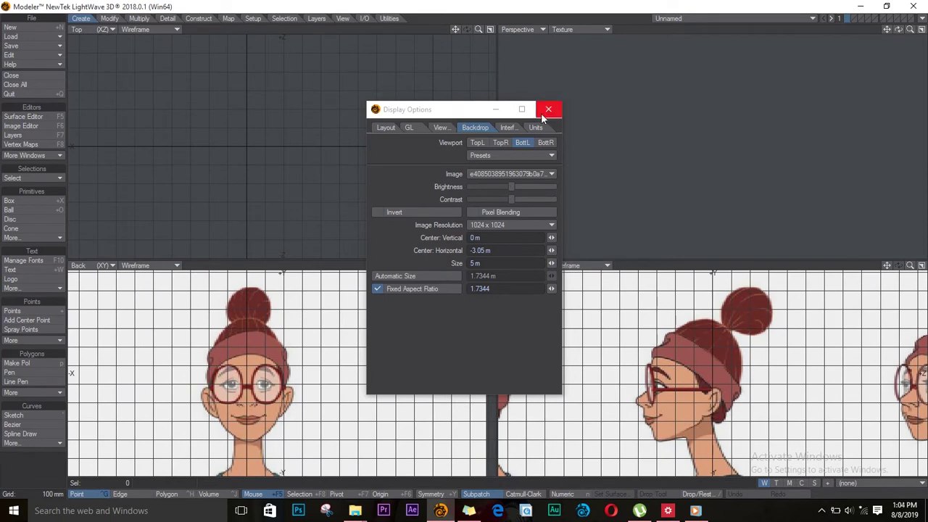
# Step: Check the backdrop settings and the reference image's editing settings, closing both windows
pyautogui.click(545, 143)
pyautogui.click(548, 110)
pyautogui.click(23, 125)
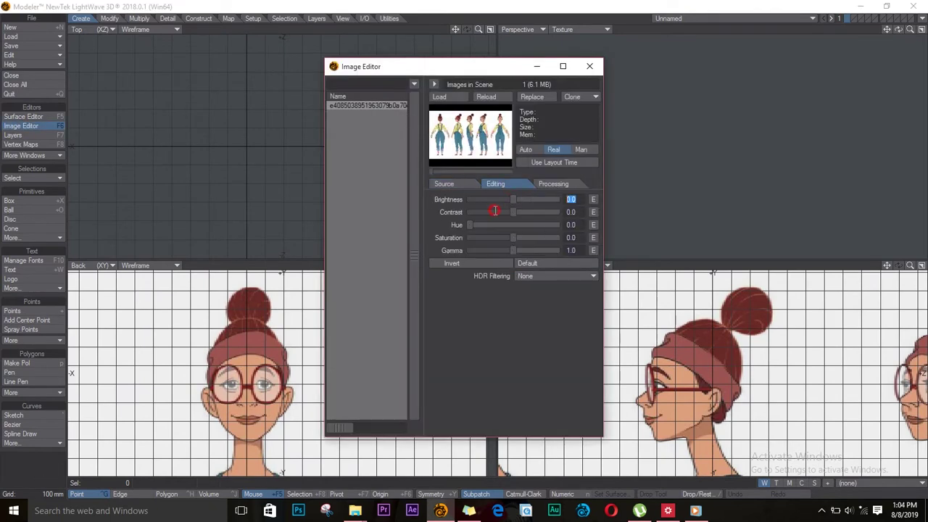
pyautogui.click(590, 66)
# Step: Create a flat box between the nose and upper lip in the Back view, divided along the centre line, with Symmetry enabled
pyautogui.scroll(6, 318, 403)
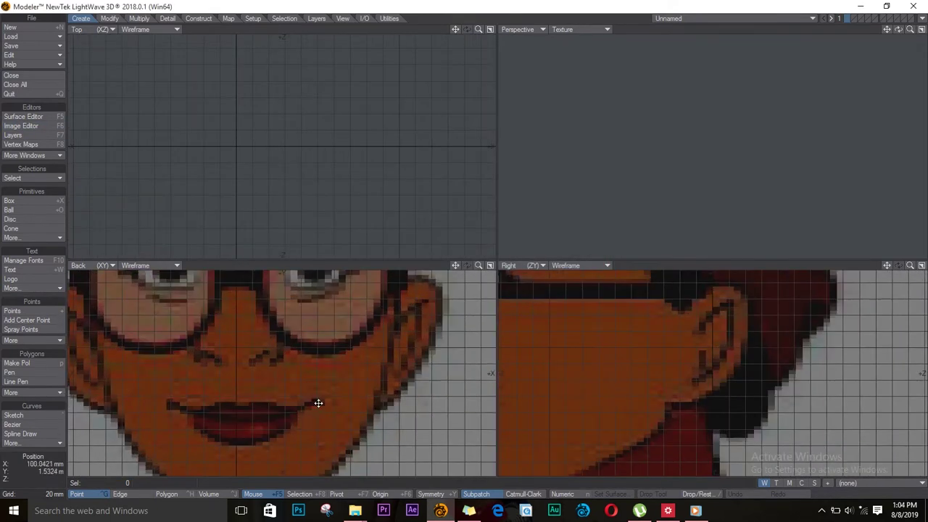
pyautogui.click(35, 200)
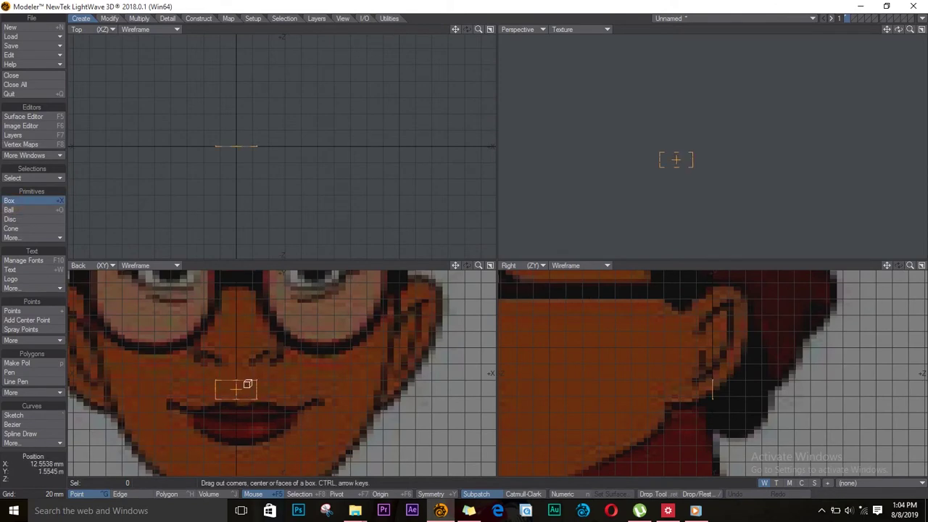
pyautogui.hotkey('ctrl', 't')
pyautogui.scroll(-5, 655, 408)
pyautogui.scroll(5, 319, 383)
pyautogui.moveTo(318, 359)
pyautogui.mouseDown()
pyautogui.moveTo(326, 332)
pyautogui.moveTo(348, 365)
pyautogui.moveTo(306, 387)
pyautogui.moveTo(317, 377)
pyautogui.mouseUp()
pyautogui.hotkey('ctrl', 'z')
pyautogui.hotkey('ctrl', 'h')
pyautogui.hotkey('ctrl', 'h')
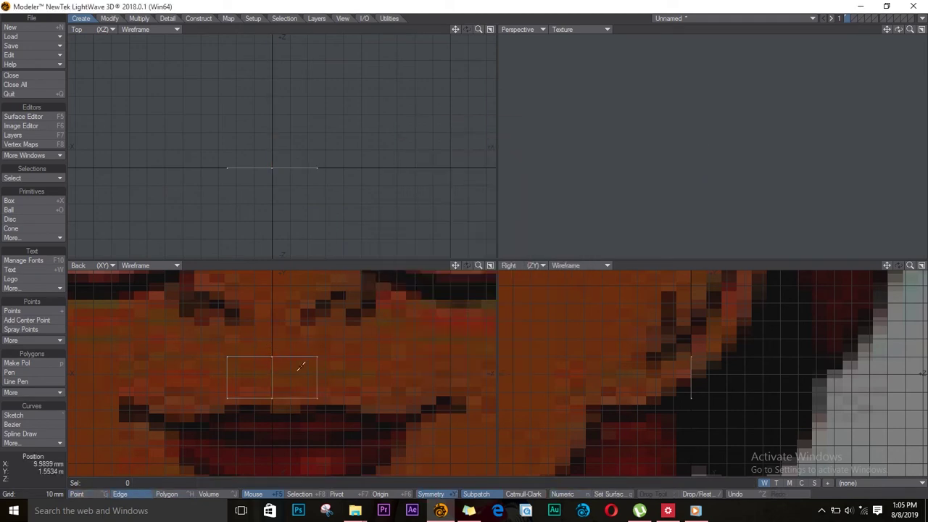
# Step: Save the object as "Happy Lady" in the obj folder
pyautogui.write('sHappy Lady')
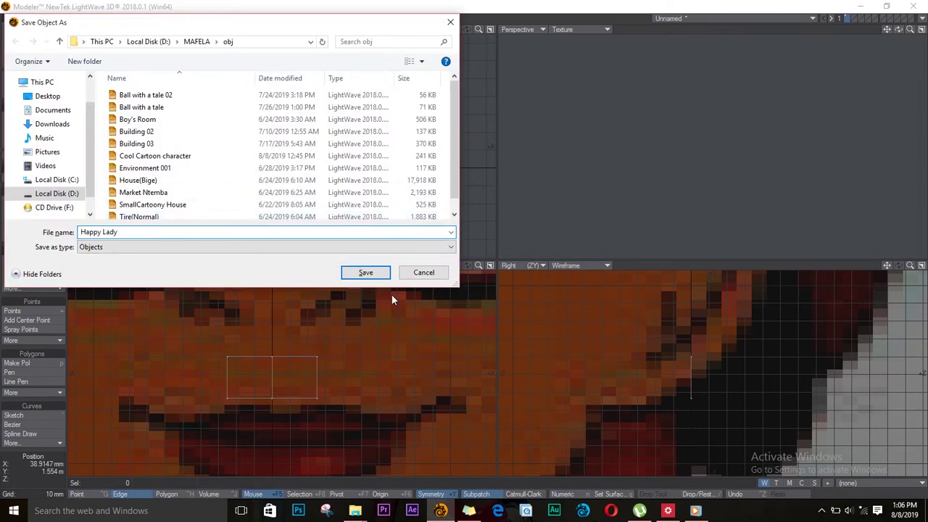
pyautogui.press('Return')
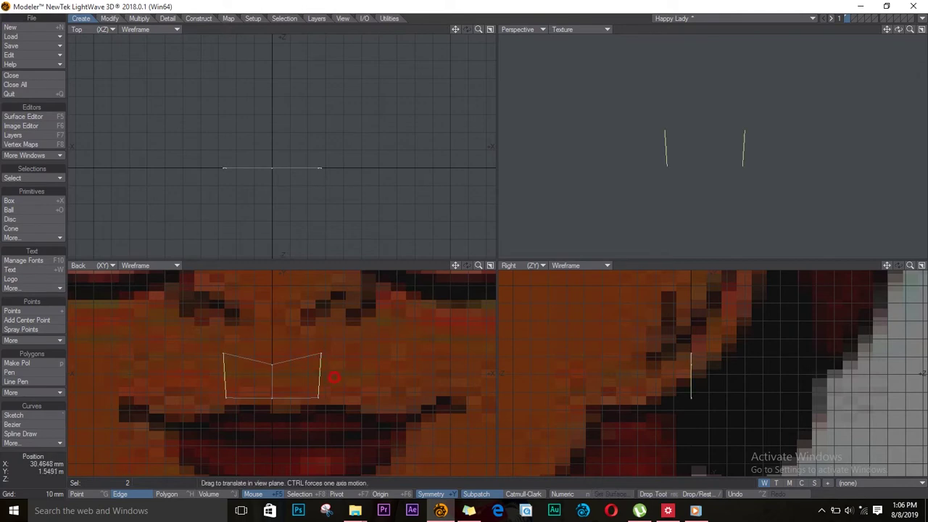
# Step: Extend the box's outer edges symmetrically around the mouth and close the polygon loop beneath the lower lip
pyautogui.moveTo(321, 359); pyautogui.dragTo(404, 460)
pyautogui.scroll(2, 464, 391)
pyautogui.press('y')
pyautogui.scroll(-2, 439, 394)
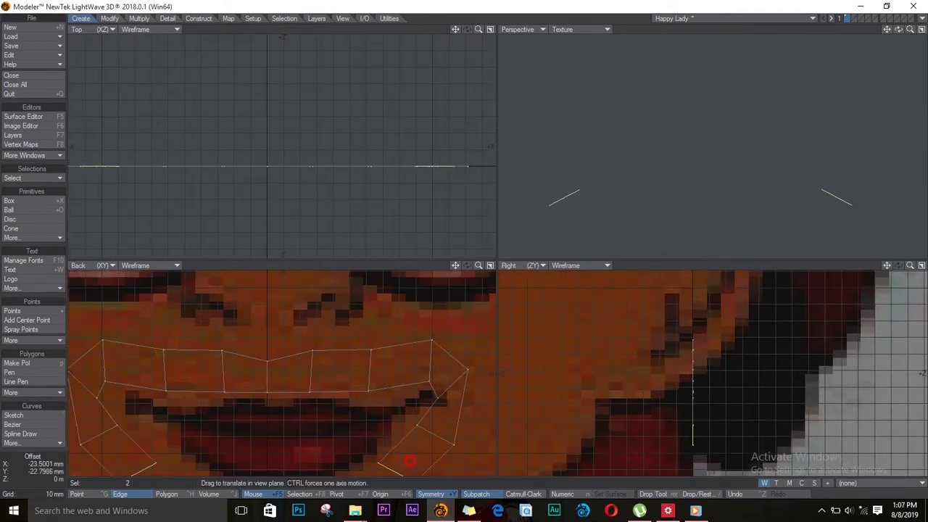
pyautogui.press('Down')
pyautogui.moveTo(383, 373); pyautogui.dragTo(270, 408)
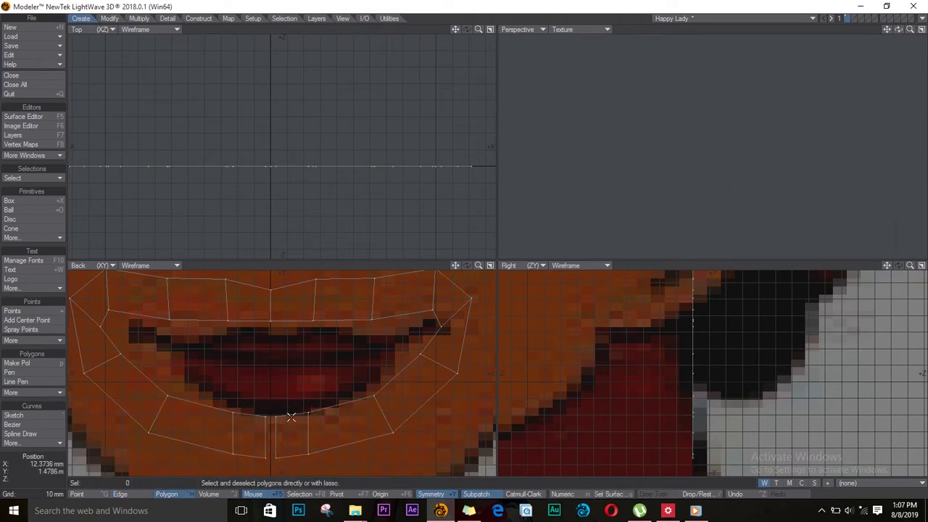
pyautogui.hotkey('ctrl', 'g')
# Step: Reposition the mouth loop's points above the upper lip and around the mouth corners to match the reference
pyautogui.scroll(-3, 332, 413)
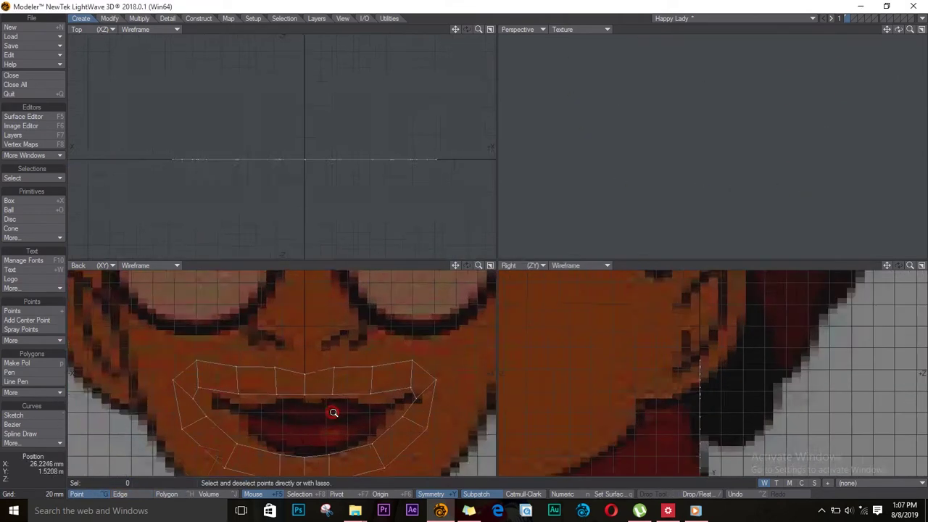
pyautogui.scroll(2, 439, 385)
pyautogui.moveTo(442, 356); pyautogui.dragTo(468, 376)
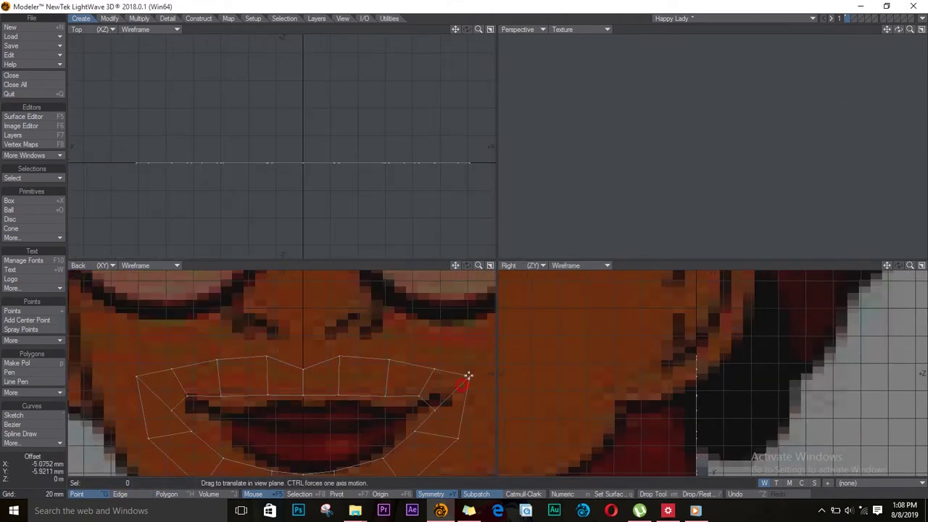
# Step: Extend the mouth loop's upper edges upward to form a row of polygons reaching the base of the nose
pyautogui.press('space')
pyautogui.moveTo(389, 357); pyautogui.dragTo(370, 332)
pyautogui.click(370, 332)
pyautogui.click(242, 335)
pyautogui.moveTo(304, 338); pyautogui.dragTo(304, 333)
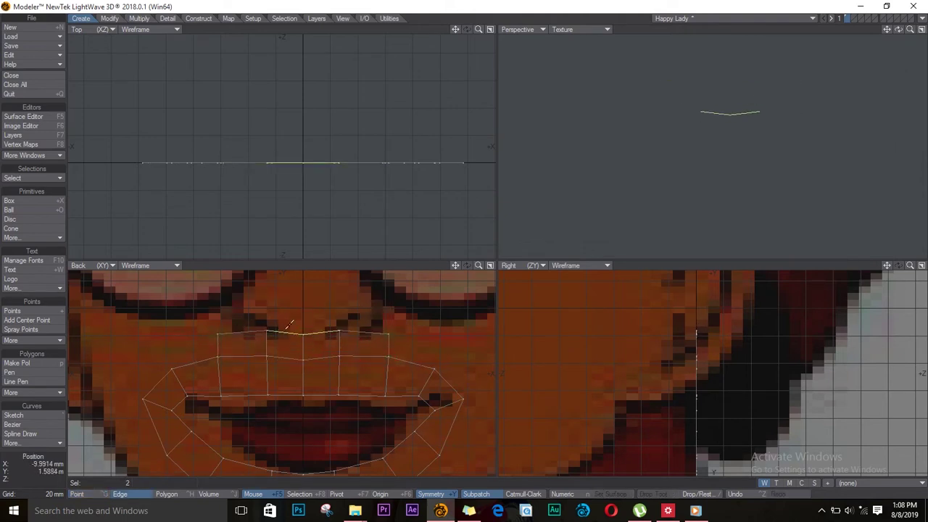
# Step: Extend the two centre edges upward in several segments along the nose and its bridge to brow height
pyautogui.press('t')
pyautogui.press('g')
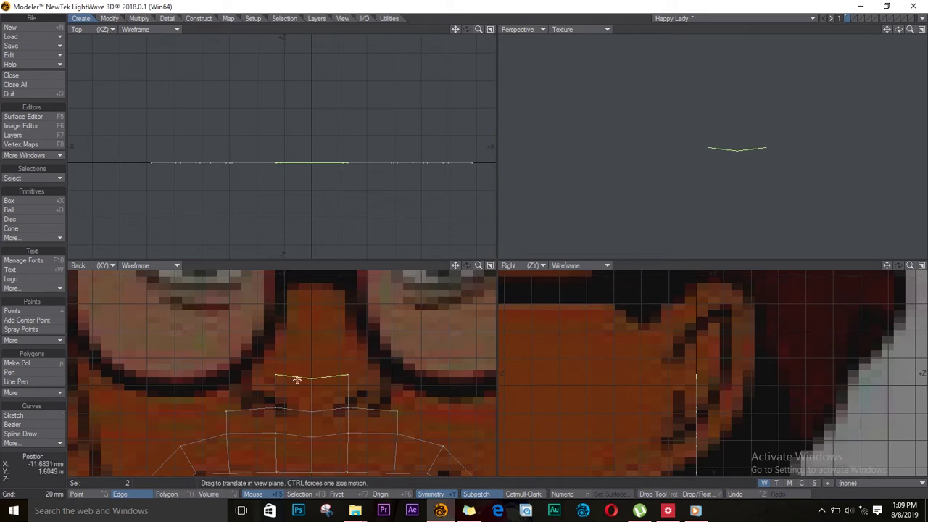
pyautogui.moveTo(319, 380); pyautogui.dragTo(322, 339)
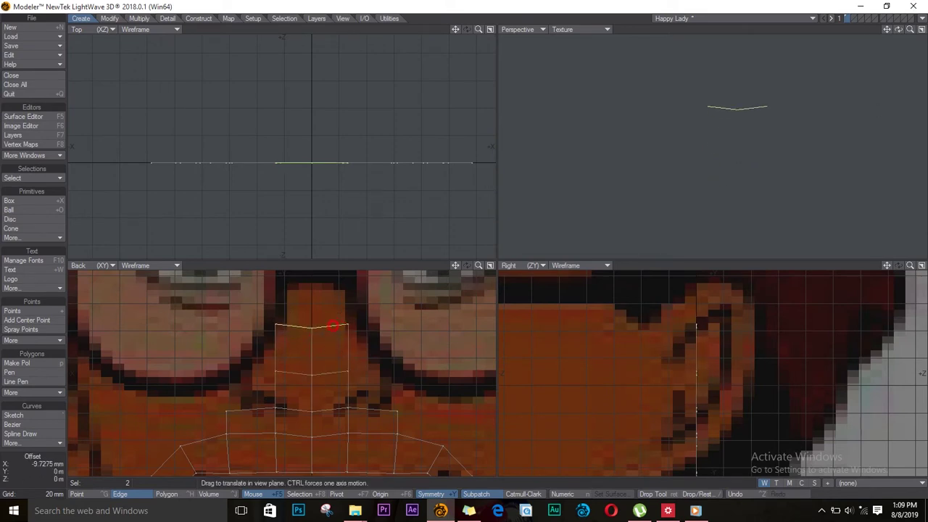
pyautogui.scroll(-3, 322, 326)
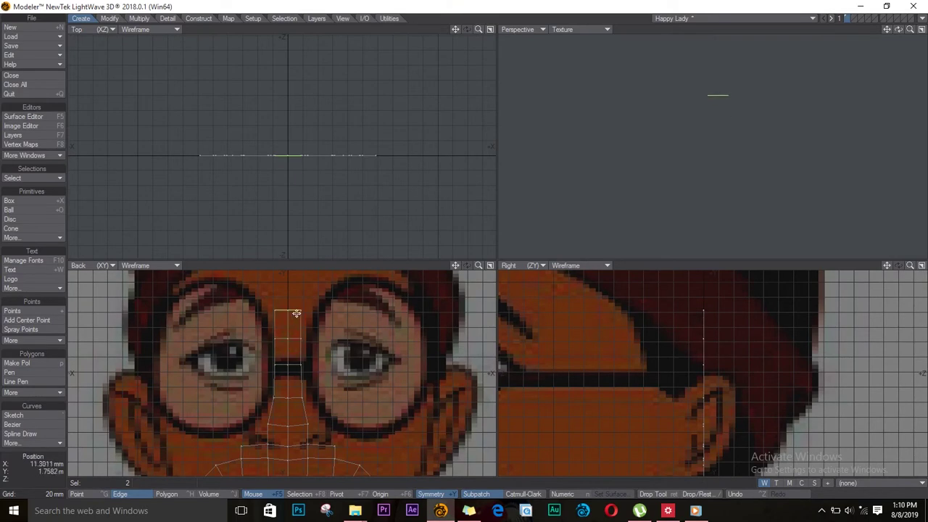
# Step: Extend the nose bridge's side edges outward and continue the polygon strip symmetrically around both eyes
pyautogui.scroll(3, 276, 318)
pyautogui.moveTo(202, 428); pyautogui.dragTo(165, 383)
pyautogui.hotkey('shift', 'e')
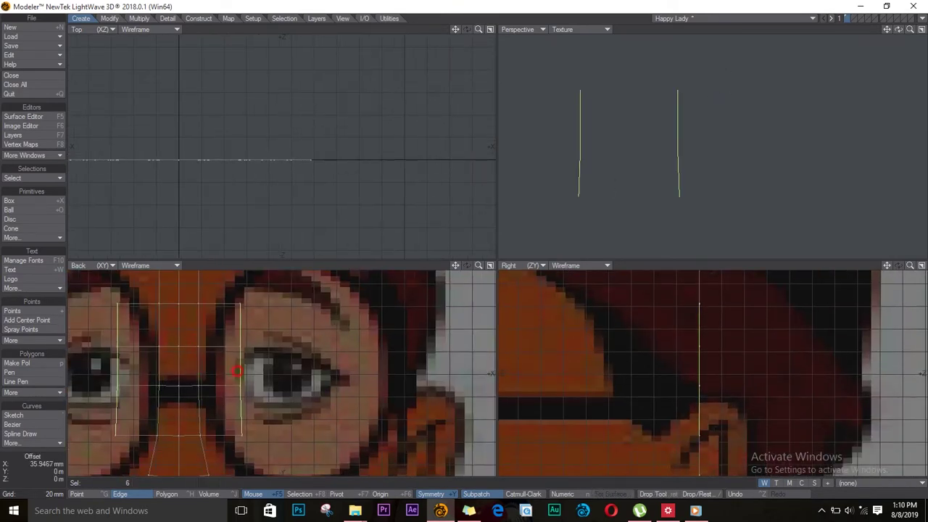
pyautogui.click(281, 439)
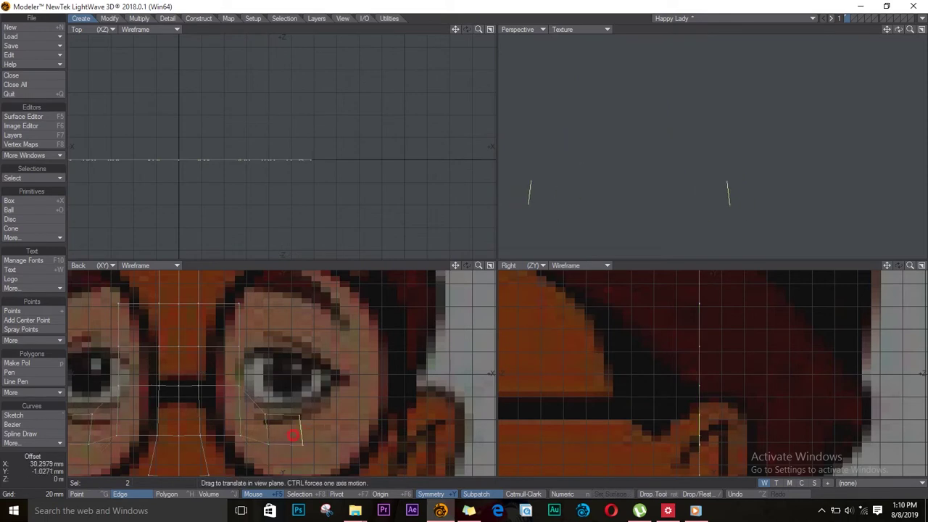
pyautogui.moveTo(292, 435); pyautogui.dragTo(358, 357)
pyautogui.press('y')
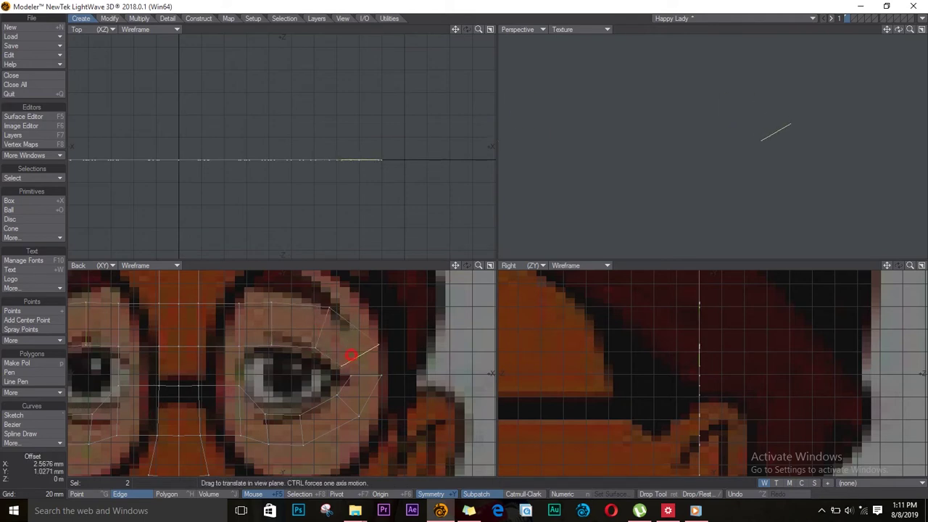
# Step: Close the eye loop's gap at the outer eye corner and adjust the points to follow the eye shape
pyautogui.scroll(6, 350, 374)
pyautogui.hotkey('ctrl', 'h')
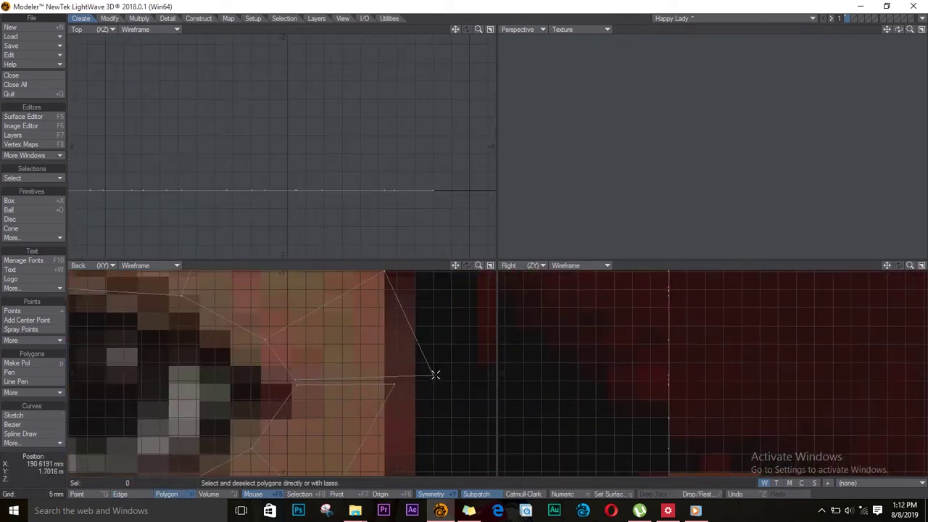
pyautogui.scroll(-6, 334, 392)
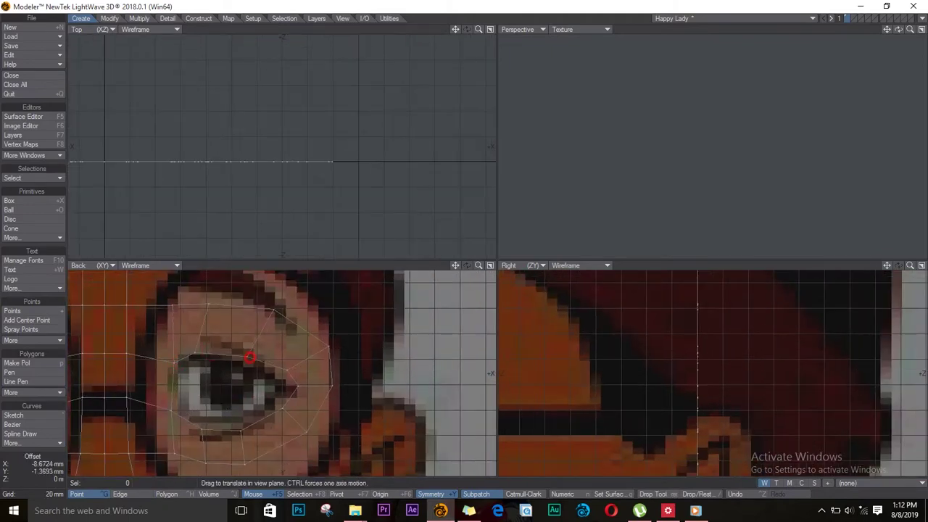
pyautogui.scroll(-4, 172, 412)
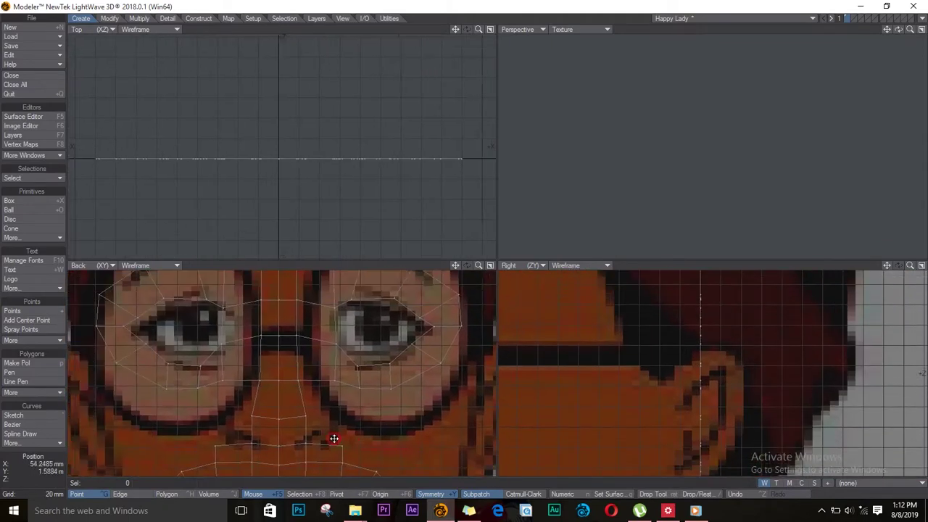
# Step: Extend the nose's side edges outward and join their upper points to the inner part of the eye loops
pyautogui.scroll(4, 363, 378)
pyautogui.hotkey('ctrl', 'g')
pyautogui.moveTo(319, 366); pyautogui.dragTo(339, 364)
pyautogui.hotkey('ctrl', 'g')
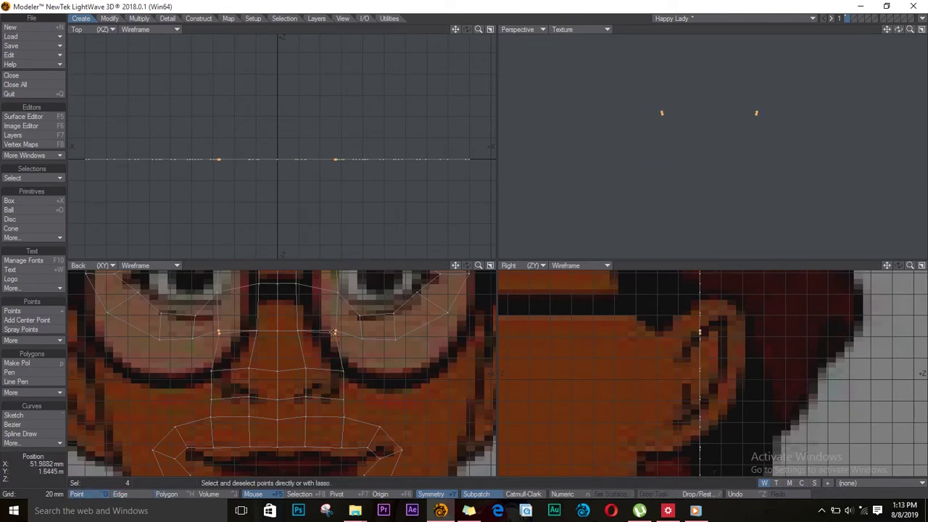
pyautogui.press('/')
# Step: Extend the side edges beside the nose outward into cheek strips that connect the eye loops with the mouth loop
pyautogui.press('Down')
pyautogui.press('Right')
pyautogui.hotkey('ctrl', 'z')
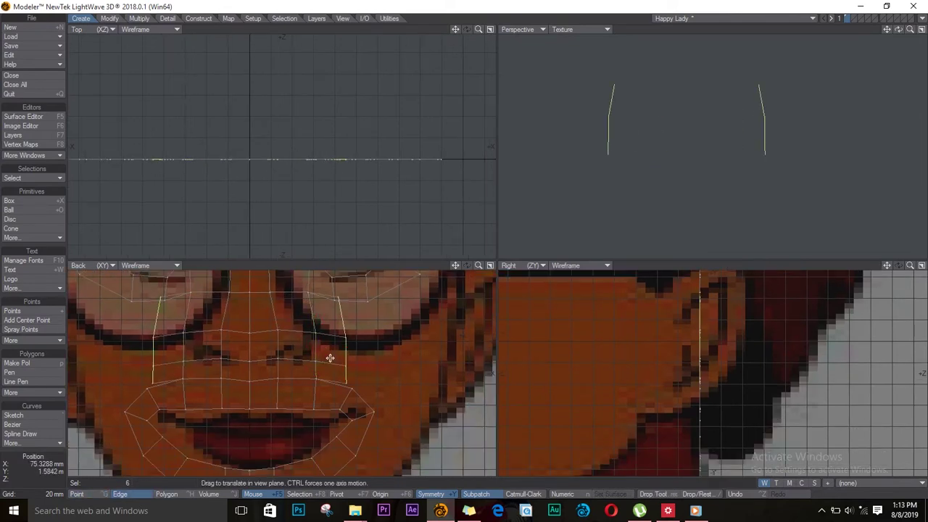
pyautogui.press('space')
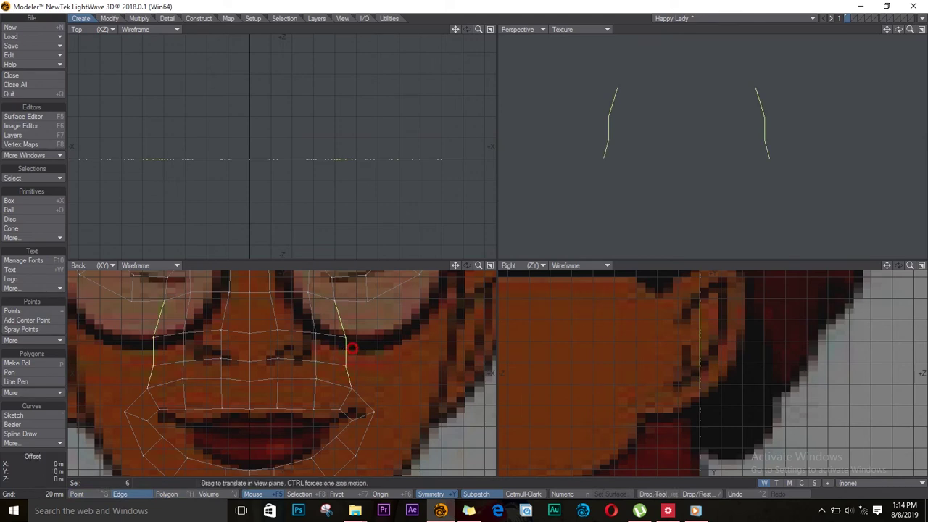
pyautogui.moveTo(352, 348); pyautogui.dragTo(384, 392)
pyautogui.press('space')
pyautogui.press('space')
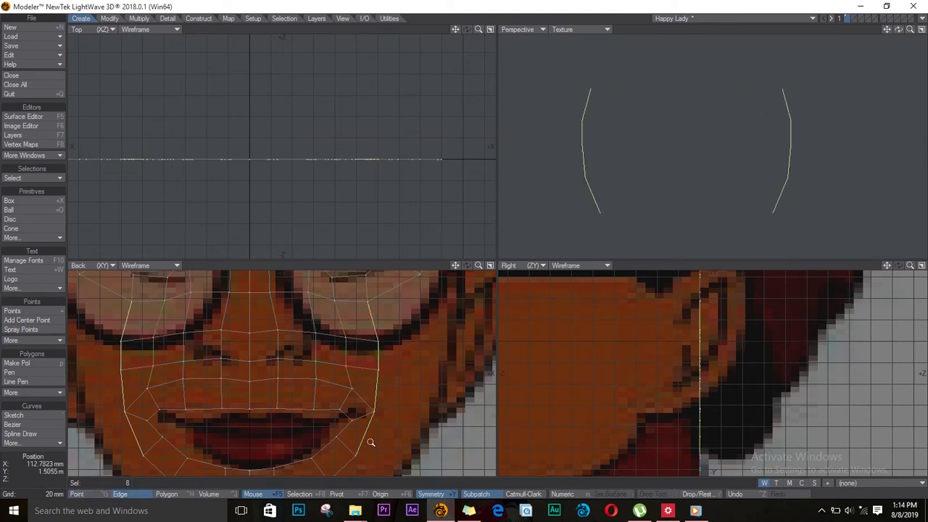
# Step: Extend the mouth loop's lower edges downward to form a row of chin polygons
pyautogui.scroll(-1, 348, 392)
pyautogui.moveTo(198, 419); pyautogui.dragTo(307, 441)
pyautogui.press('t')
pyautogui.press('space')
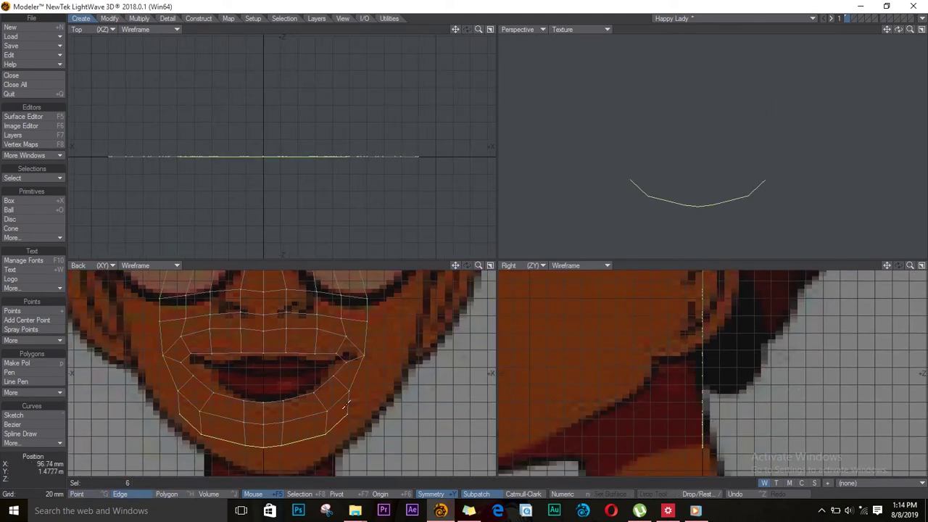
# Step: Join the cheek strips to the lower outer eye loops and reposition the cheek points for smoother edge flow
pyautogui.scroll(-1, 358, 299)
pyautogui.press('/')
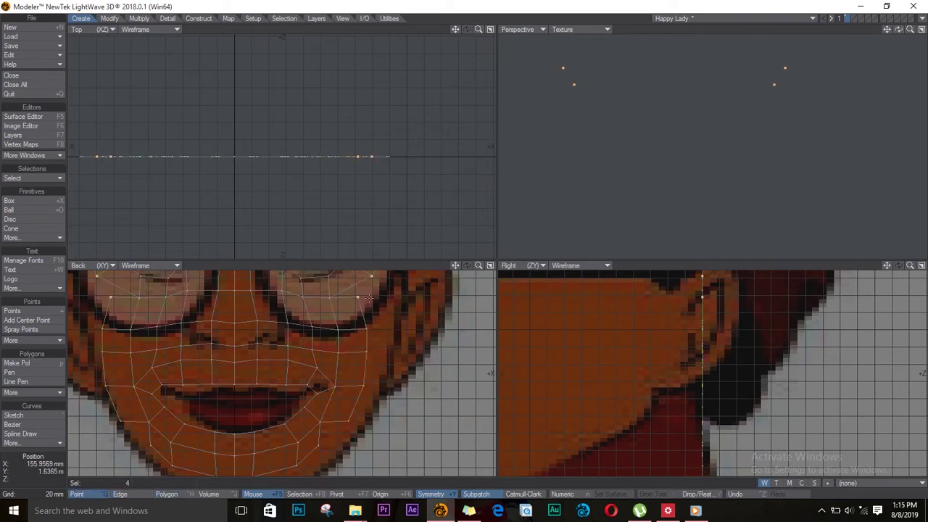
pyautogui.press('/')
pyautogui.hotkey('ctrl', 't')
pyautogui.moveTo(341, 411); pyautogui.dragTo(314, 350)
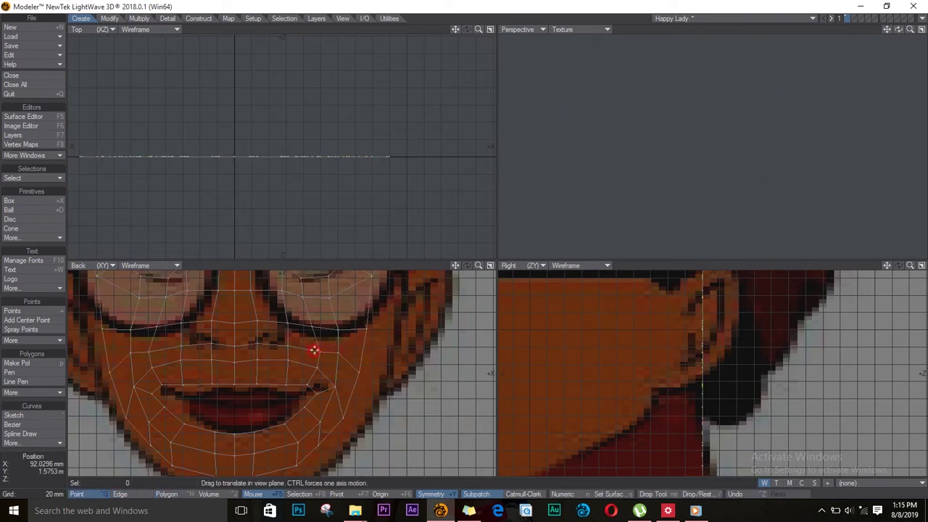
pyautogui.scroll(-2, 320, 432)
pyautogui.scroll(2, 319, 432)
# Step: Extend the chin's lower edges and the outer cheek edges outward to follow the jawline
pyautogui.click(119, 494)
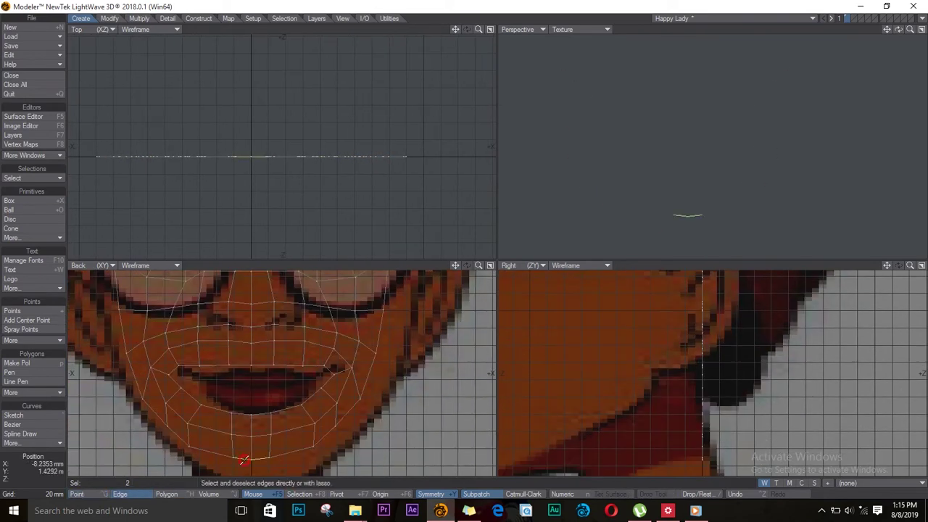
pyautogui.moveTo(239, 458); pyautogui.dragTo(370, 411)
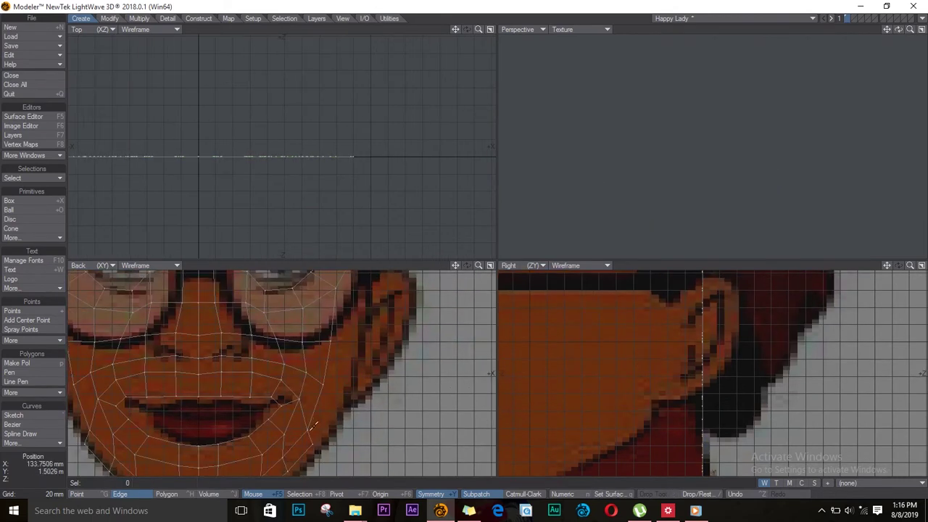
pyautogui.hotkey('ctrl', 'g')
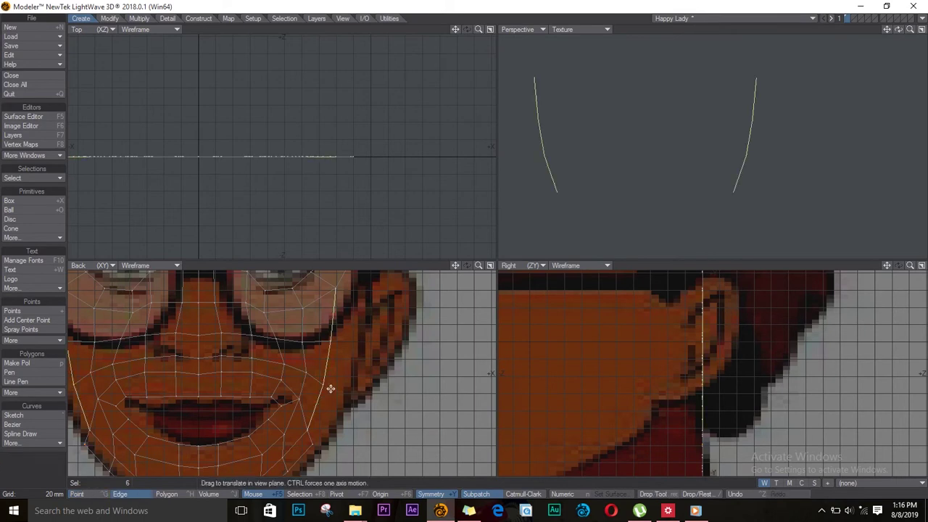
pyautogui.scroll(-1, 343, 356)
pyautogui.click(319, 327)
pyautogui.click(320, 326)
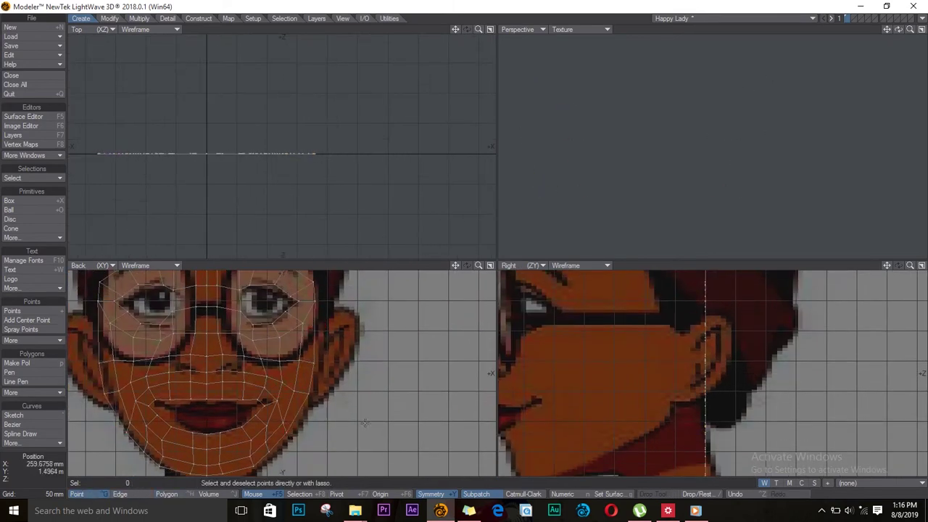
# Step: Add a forehead row above the nose bridge and extend its side edges outward over both eye loops
pyautogui.press('g')
pyautogui.hotkey('ctrl', 'g')
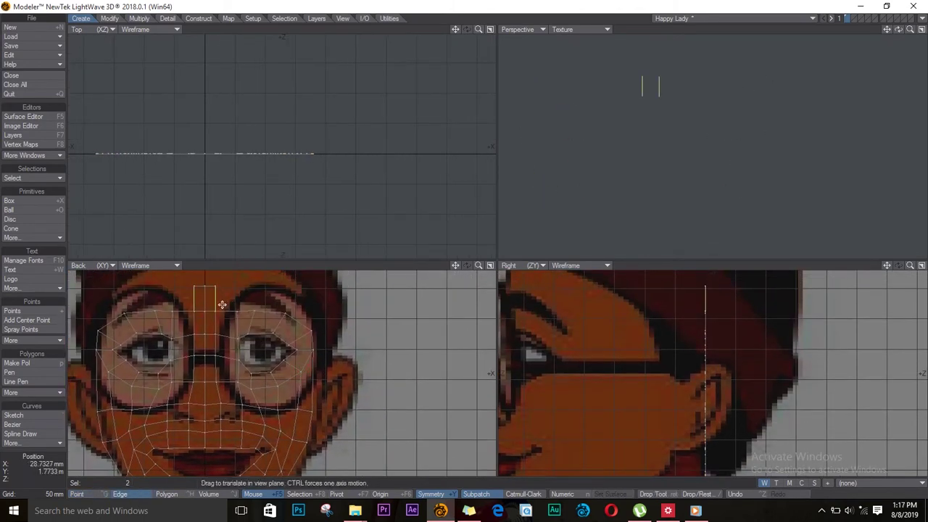
pyautogui.moveTo(222, 307); pyautogui.dragTo(311, 307)
pyautogui.hotkey('shift', 'a')
pyautogui.click(270, 290)
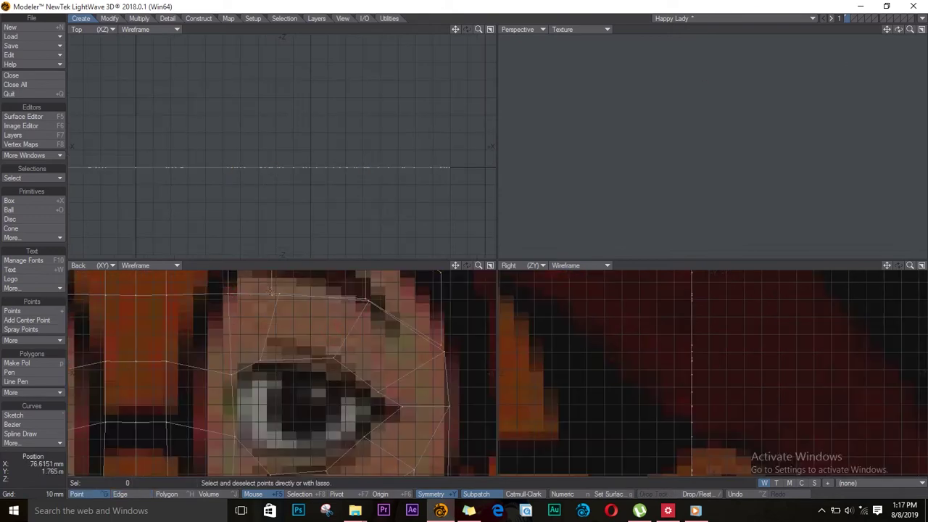
# Step: Extend the outer edges of the face outward along the temples and cheeks down to the jaw
pyautogui.press('a')
pyautogui.hotkey('ctrl', 'h')
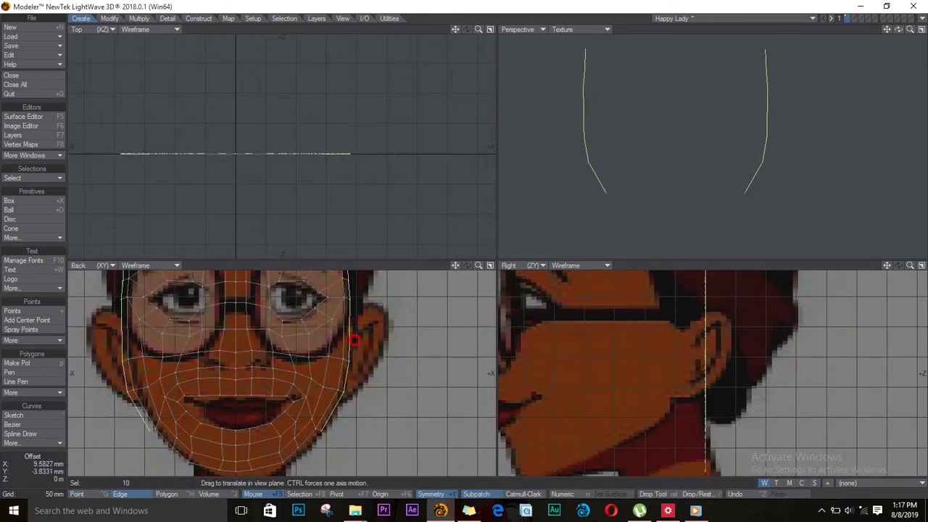
pyautogui.click(308, 439)
pyautogui.hotkey('ctrl', 'g')
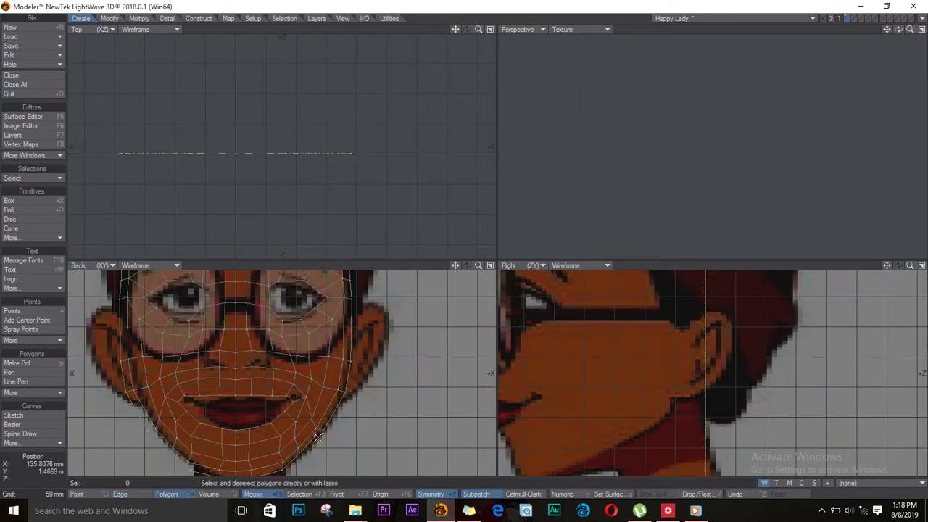
# Step: Move the face's centre-line points forward in the side view from the forehead over the nose to the chin, following the profile
pyautogui.press('a')
pyautogui.click(326, 363)
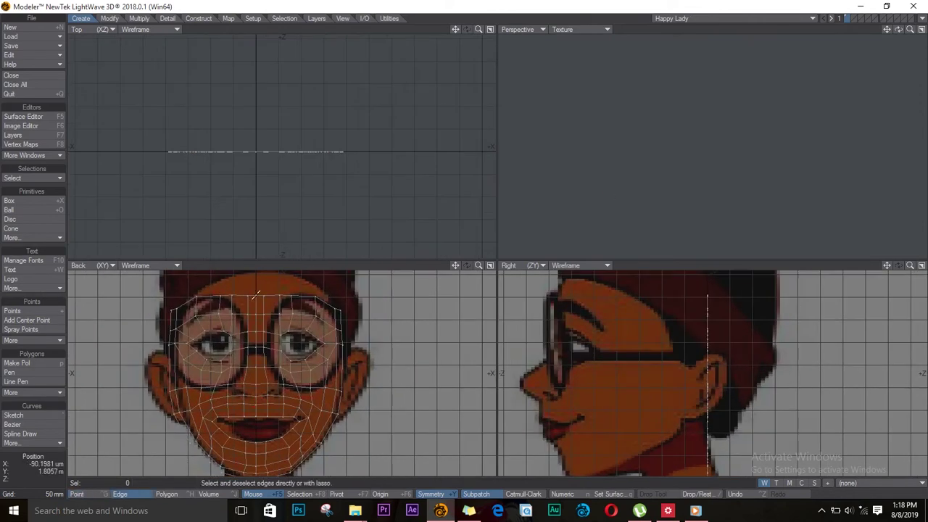
pyautogui.hotkey('ctrl', 'g')
pyautogui.hotkey('ctrl', 't')
pyautogui.moveTo(258, 295); pyautogui.dragTo(255, 335)
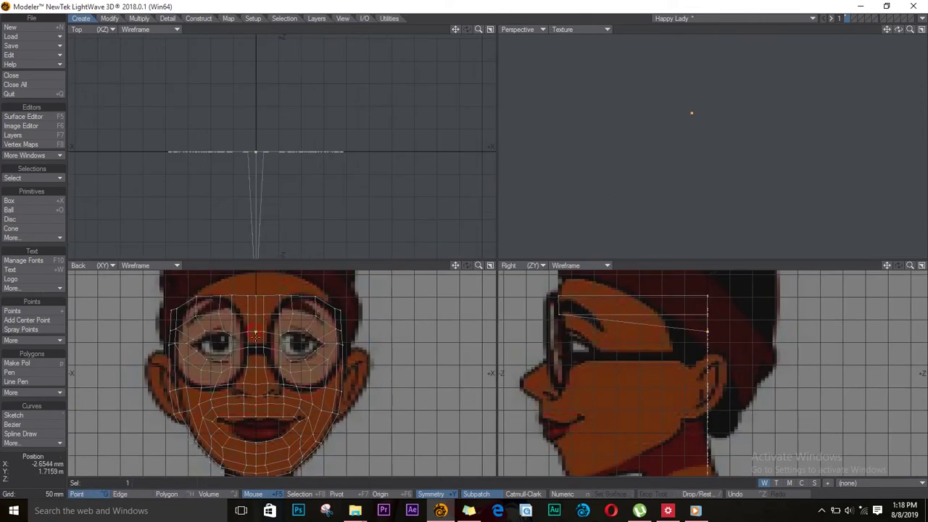
pyautogui.moveTo(590, 328); pyautogui.dragTo(602, 410)
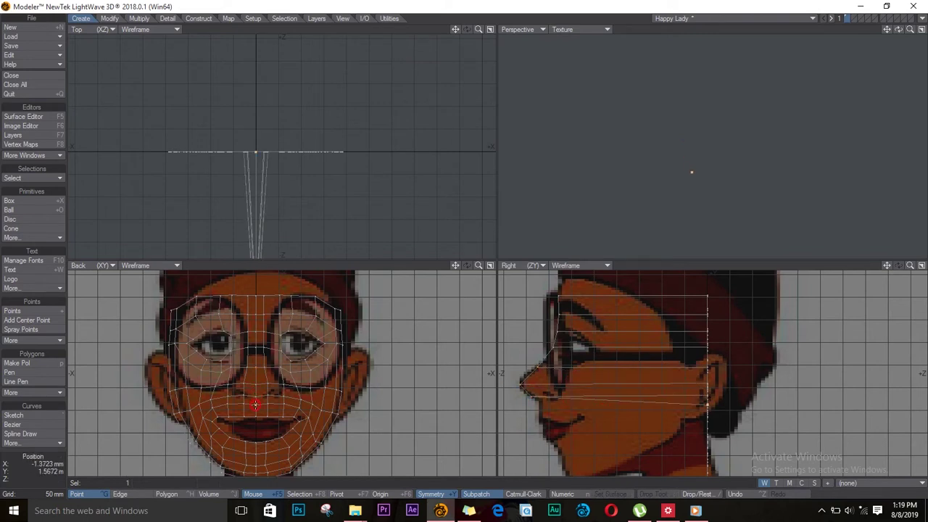
pyautogui.moveTo(692, 172); pyautogui.dragTo(686, 224)
pyautogui.keyDown('alt'); pyautogui.keyDown('shift'); pyautogui.moveTo(762, 454); pyautogui.dragTo(589, 406); pyautogui.keyUp('shift'); pyautogui.keyUp('alt')
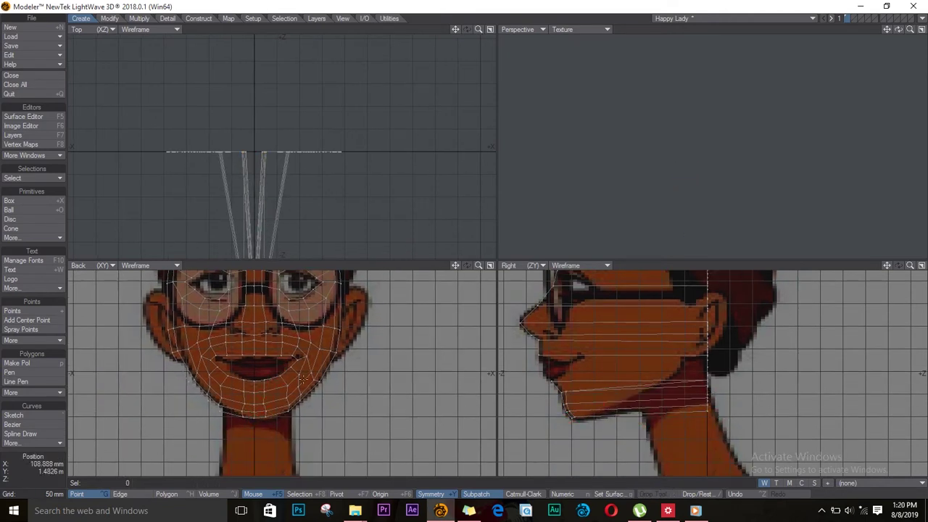
# Step: Move the mirrored point pairs beside the centre line around the nose, upper lip and chin forward onto the side profile
pyautogui.moveTo(261, 378); pyautogui.dragTo(261, 341)
pyautogui.moveTo(721, 365); pyautogui.dragTo(589, 359)
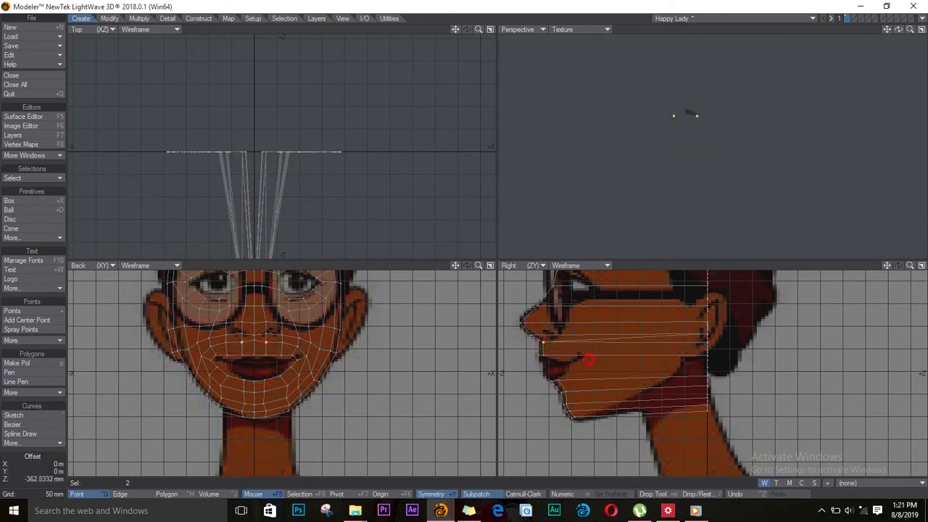
pyautogui.moveTo(551, 332); pyautogui.dragTo(610, 347)
pyautogui.press('Up')
pyautogui.moveTo(747, 372); pyautogui.dragTo(618, 389)
pyautogui.moveTo(563, 378); pyautogui.dragTo(637, 461)
# Step: Bring the inner eye, nose-side and lower chin point pairs forward in depth to match the side reference
pyautogui.press('t')
pyautogui.moveTo(729, 444); pyautogui.dragTo(707, 298)
pyautogui.press('t')
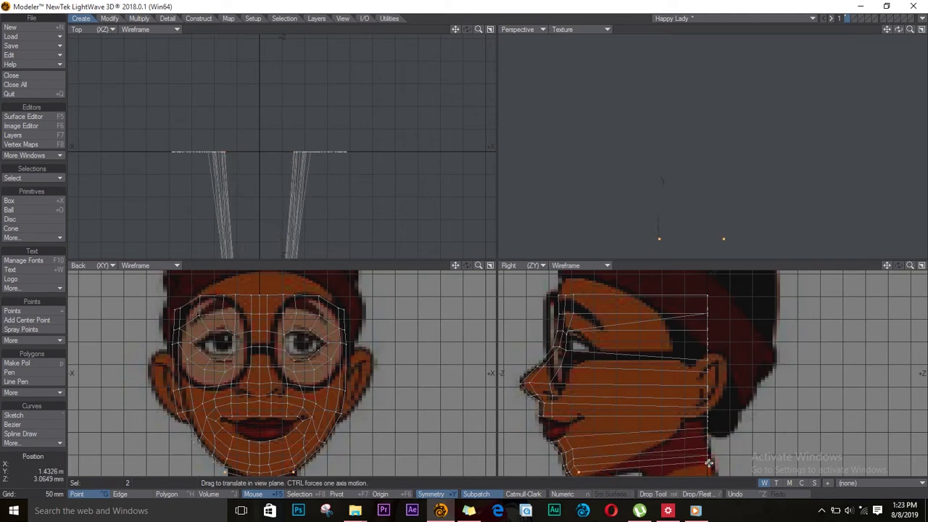
pyautogui.moveTo(609, 371); pyautogui.dragTo(619, 388)
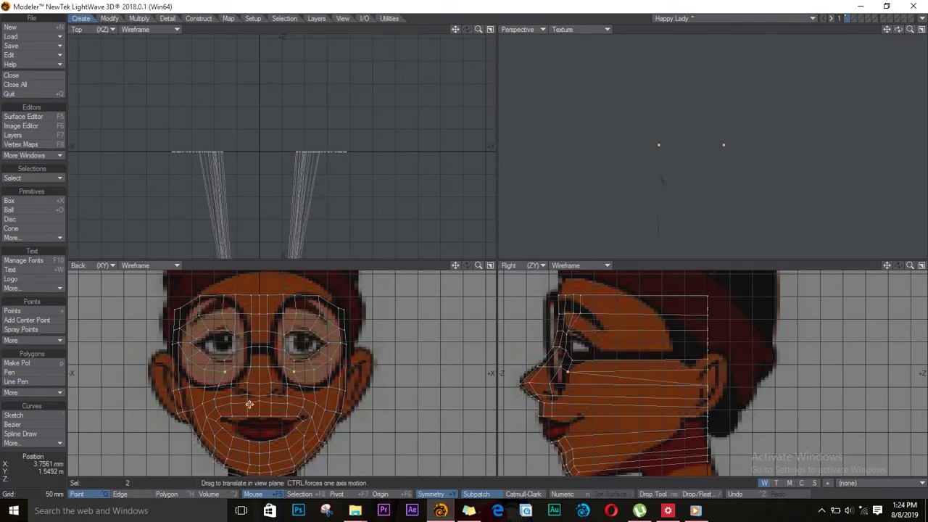
pyautogui.moveTo(673, 394); pyautogui.dragTo(588, 393)
pyautogui.press('/')
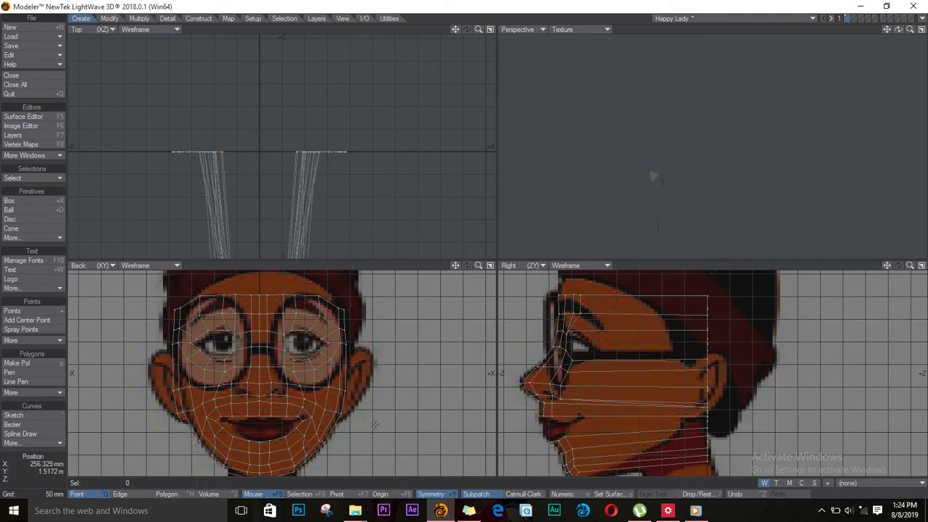
# Step: Pull the mouth-corner and chin-side point pairs forward in the side view to shape the area around the lips
pyautogui.moveTo(598, 438)
pyautogui.mouseDown()
pyautogui.moveTo(584, 438)
pyautogui.moveTo(604, 427)
pyautogui.mouseUp()
pyautogui.hotkey('ctrl', 't')
pyautogui.moveTo(284, 416); pyautogui.dragTo(301, 442)
pyautogui.click(583, 455)
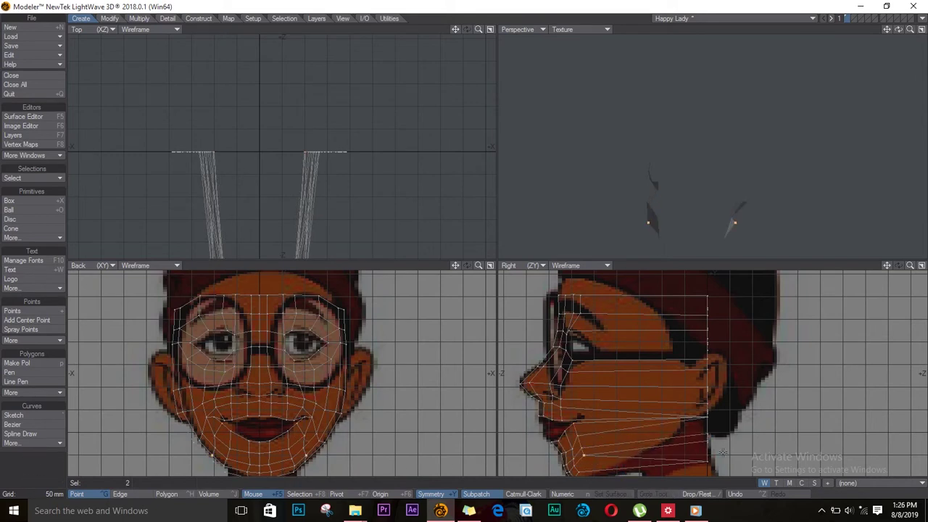
pyautogui.moveTo(740, 471); pyautogui.dragTo(634, 474)
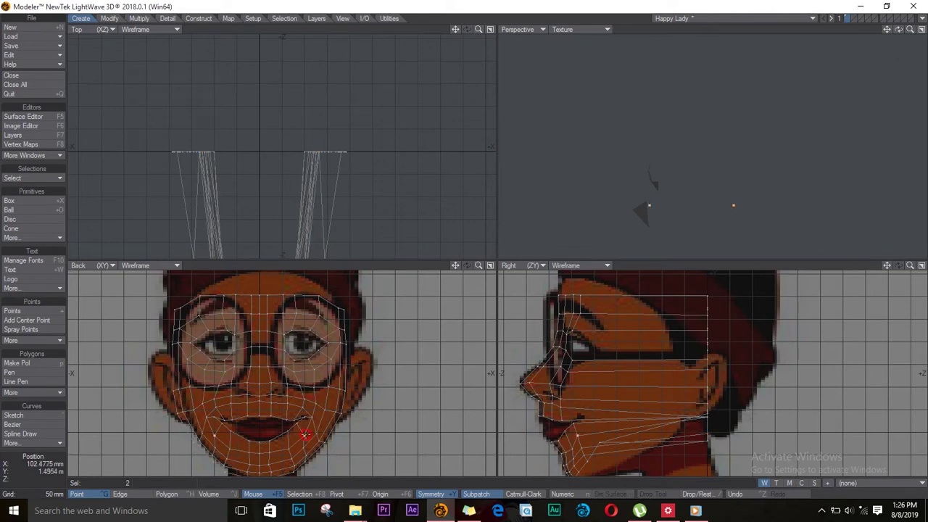
pyautogui.moveTo(583, 456); pyautogui.dragTo(630, 419)
pyautogui.press('t')
# Step: Move the point pairs below, beside and above the eyes forward in depth to form the eye loops and brow
pyautogui.moveTo(585, 386); pyautogui.dragTo(603, 397)
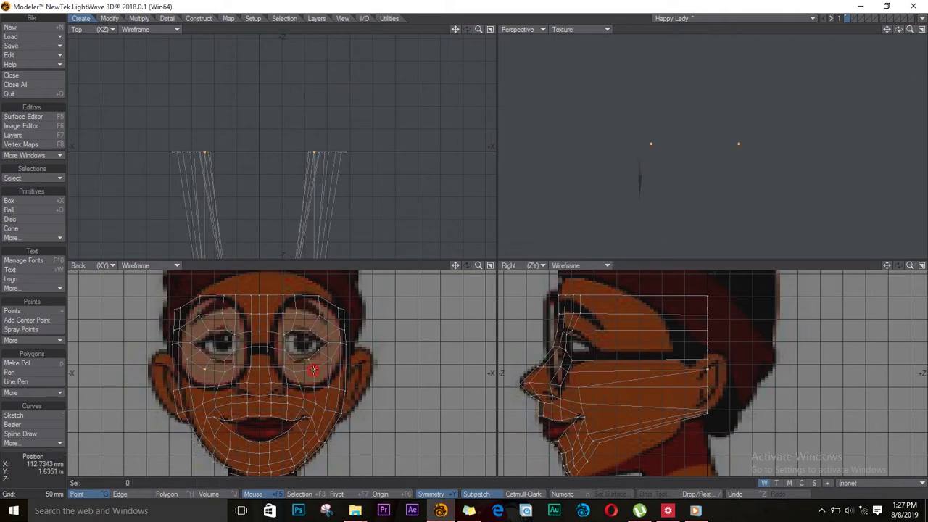
pyautogui.press('t')
pyautogui.moveTo(714, 378); pyautogui.dragTo(593, 378)
pyautogui.press('t')
pyautogui.moveTo(641, 408); pyautogui.dragTo(634, 312)
pyautogui.press('t')
pyautogui.press('t')
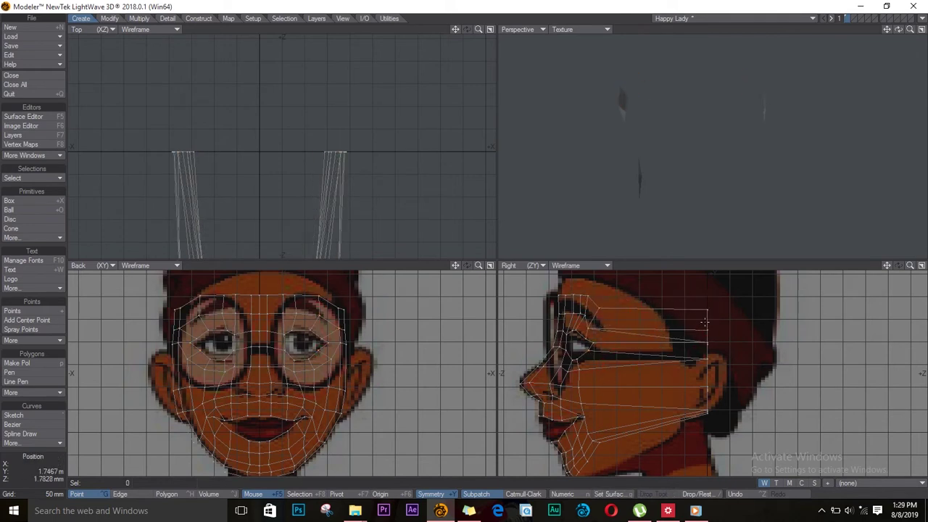
# Step: Bring the outer brow, cheek and jaw-side point pairs forward so these columns curve behind the eyes and mouth
pyautogui.moveTo(704, 322); pyautogui.dragTo(586, 340)
pyautogui.click(586, 325)
pyautogui.press('t')
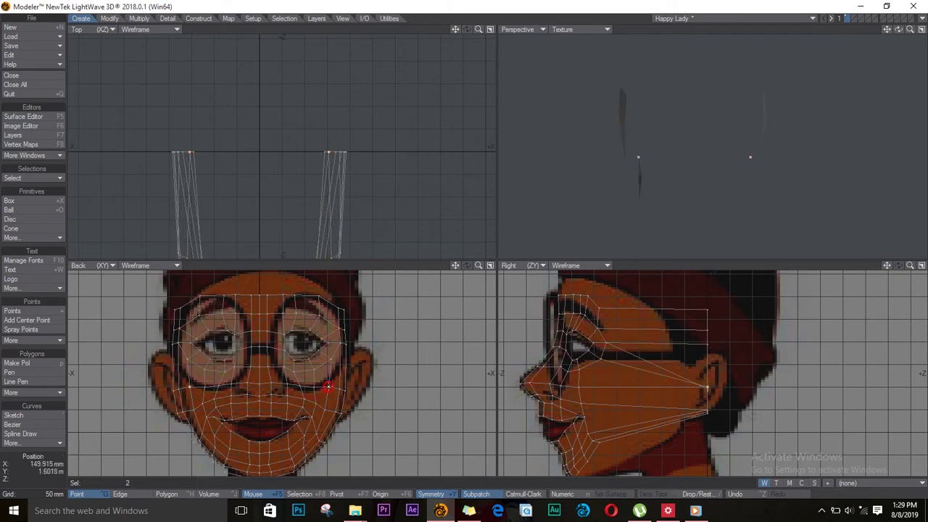
pyautogui.press('t')
pyautogui.moveTo(704, 400); pyautogui.dragTo(632, 419)
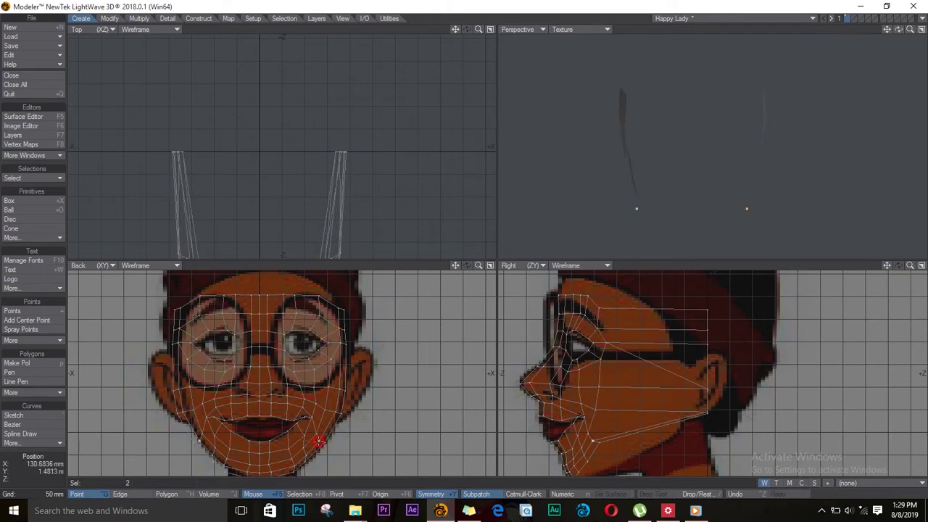
pyautogui.press('t')
pyautogui.moveTo(671, 396); pyautogui.dragTo(608, 396)
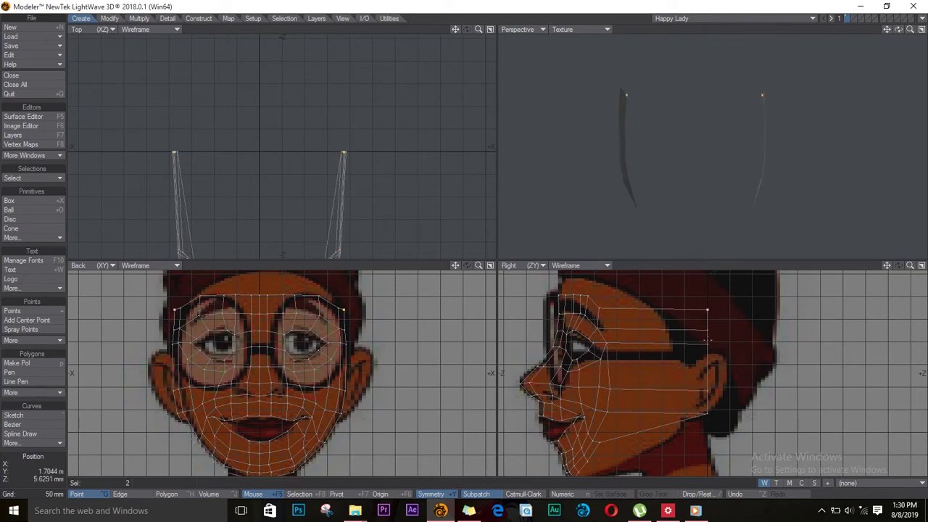
# Step: Move the outermost edge points forward from the temple down to the jaw to complete the face's side curve
pyautogui.moveTo(707, 339); pyautogui.dragTo(644, 319)
pyautogui.press('t')
pyautogui.moveTo(708, 335); pyautogui.dragTo(613, 323)
pyautogui.moveTo(707, 358); pyautogui.dragTo(643, 377)
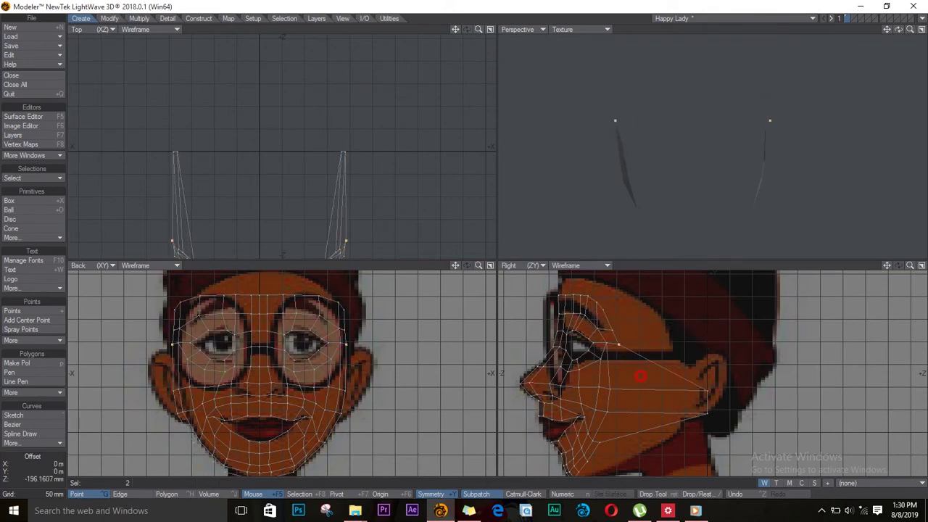
pyautogui.moveTo(709, 395); pyautogui.dragTo(622, 389)
pyautogui.moveTo(707, 416); pyautogui.dragTo(647, 426)
# Step: Preview the whole face with subpatch smoothing in the perspective view, then return it to flat polygons
pyautogui.moveTo(898, 29); pyautogui.dragTo(812, 18)
pyautogui.press('a')
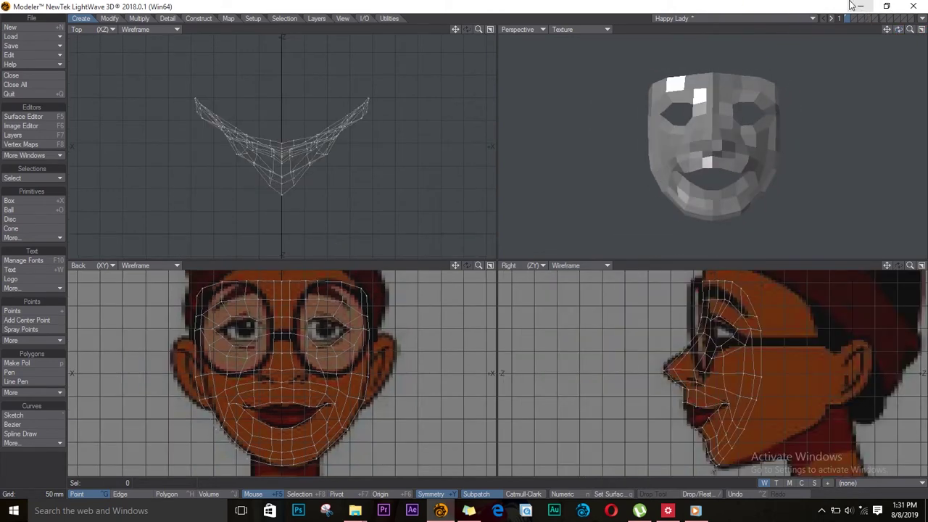
pyautogui.press('.')
pyautogui.press('Tab')
pyautogui.press('a')
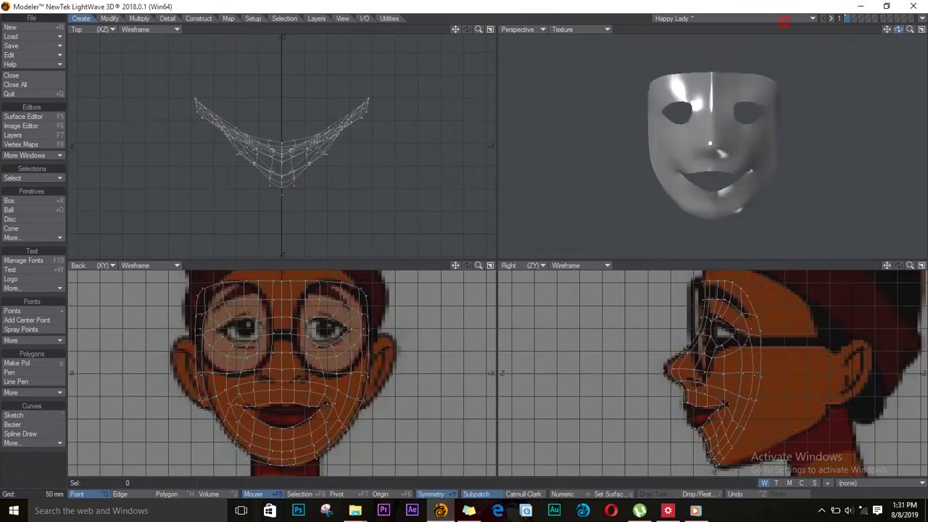
pyautogui.press('Tab')
pyautogui.press('.')
# Step: Adjust the lip-edge and mouth-corner points in the side and front views to follow the reference mouth
pyautogui.press('t')
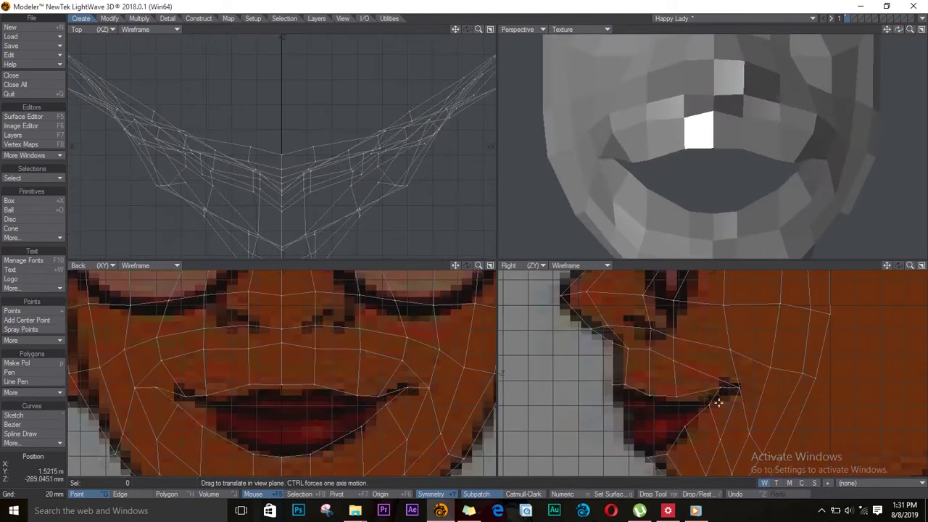
pyautogui.moveTo(718, 403); pyautogui.dragTo(668, 428)
pyautogui.press('g')
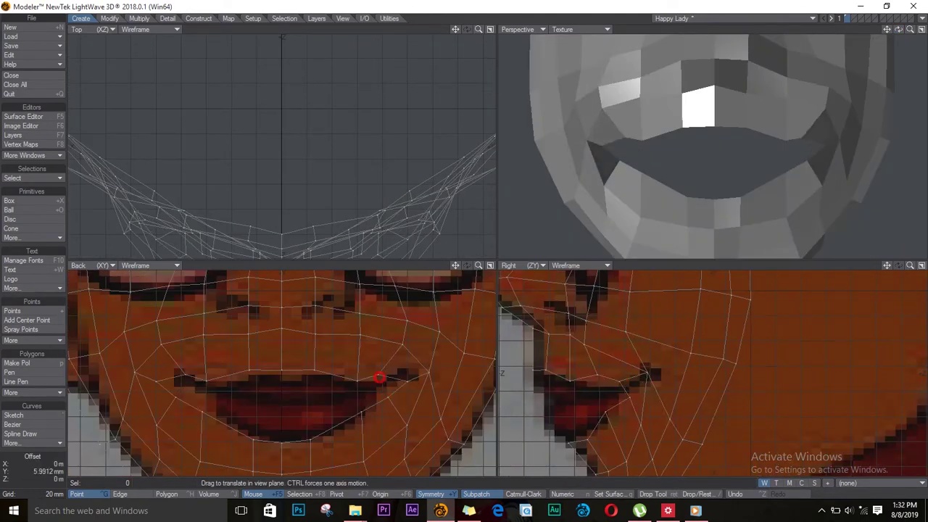
pyautogui.moveTo(380, 377); pyautogui.dragTo(317, 456)
pyautogui.press('g')
pyautogui.press('g')
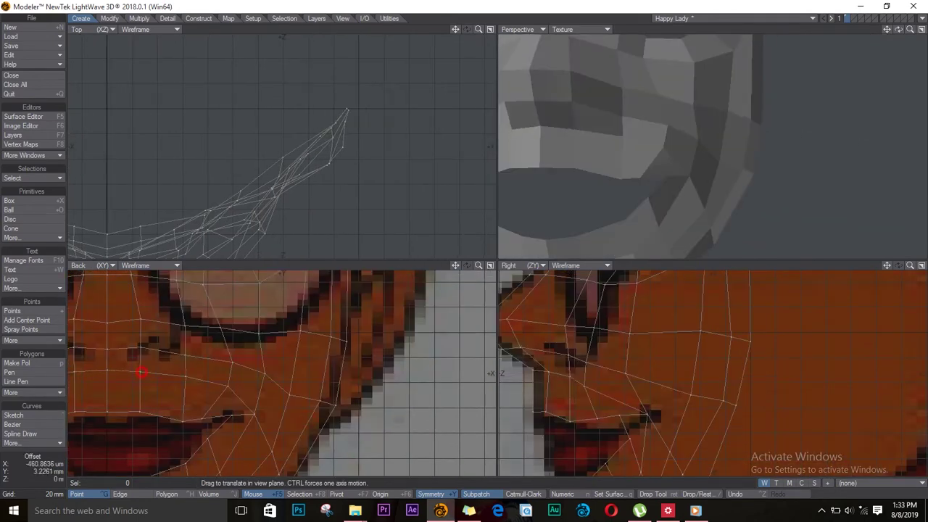
# Step: Reposition the upper lip, mouth-corner and cheek points in the front view to even out the surrounding loops
pyautogui.moveTo(142, 372); pyautogui.dragTo(261, 336)
pyautogui.press('g')
pyautogui.press('g')
pyautogui.press('g')
pyautogui.press('g')
pyautogui.press('g')
pyautogui.moveTo(240, 379); pyautogui.dragTo(332, 359)
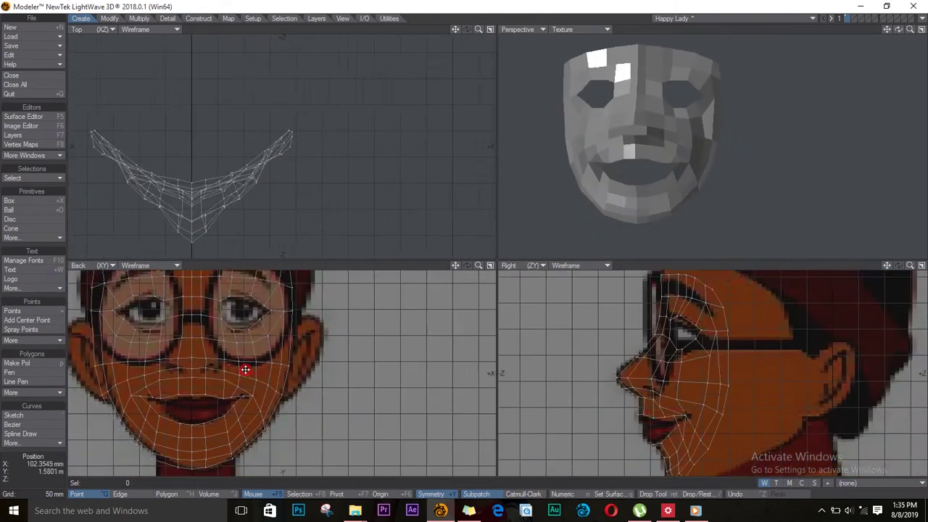
# Step: Refine the chin, temple and cheek points in the side view for evenly spaced edge loops
pyautogui.press('.')
pyautogui.moveTo(721, 418); pyautogui.dragTo(735, 362)
pyautogui.press('g')
pyautogui.press('g')
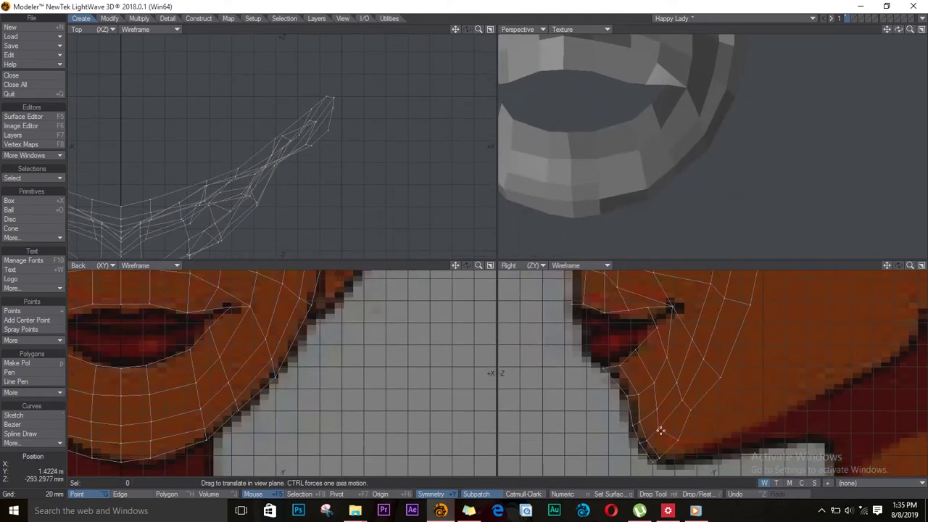
pyautogui.moveTo(661, 431); pyautogui.dragTo(646, 421)
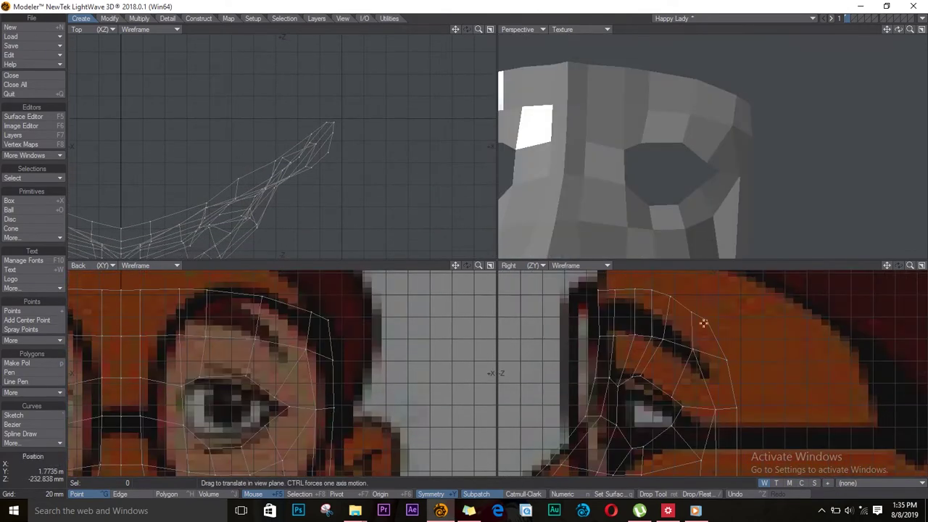
pyautogui.moveTo(705, 321); pyautogui.dragTo(705, 353)
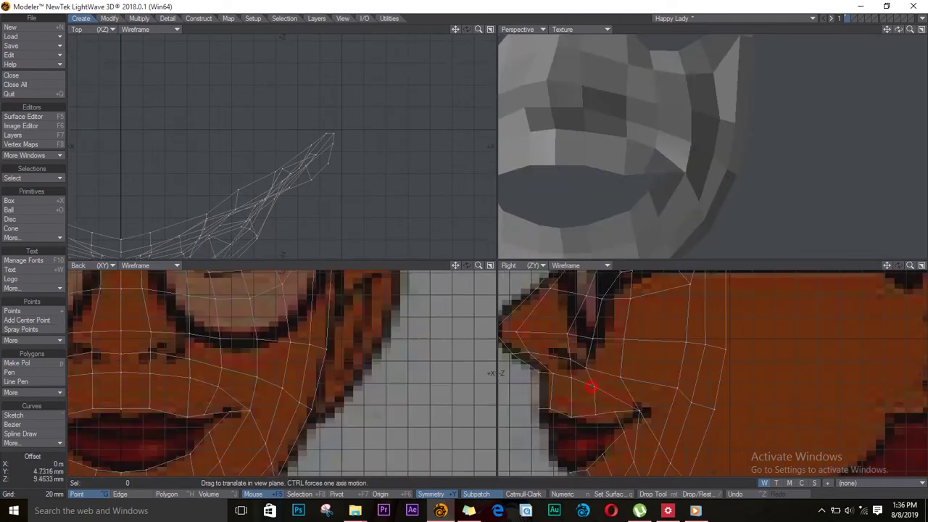
pyautogui.moveTo(590, 385); pyautogui.dragTo(685, 403)
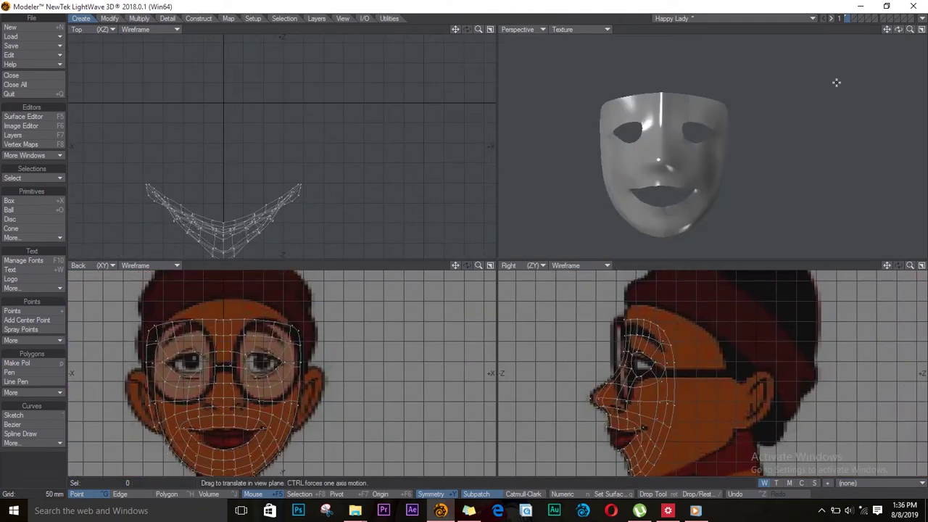
# Step: Extend the chin's two centre bottom edges backward under the jaw and down the front of the neck
pyautogui.keyDown('alt'); pyautogui.moveTo(837, 82); pyautogui.dragTo(808, 110); pyautogui.keyUp('alt')
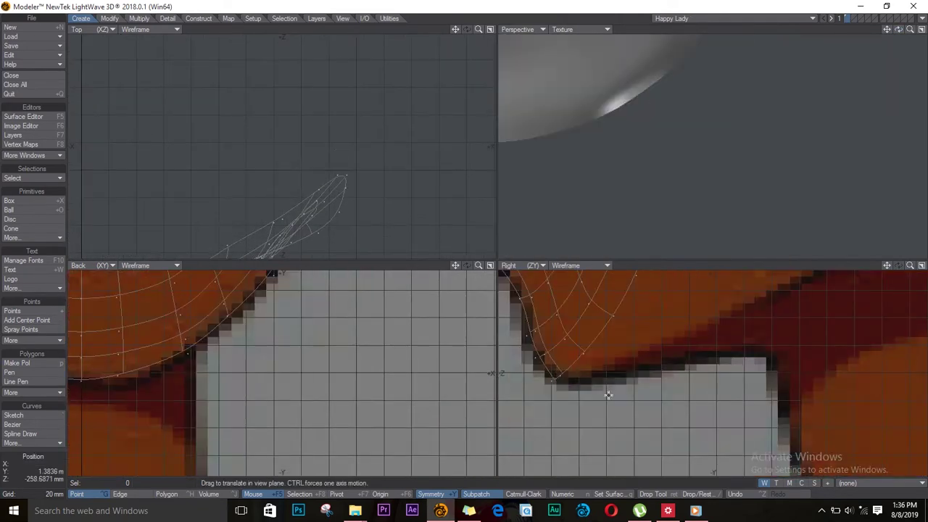
pyautogui.press('space')
pyautogui.press('space')
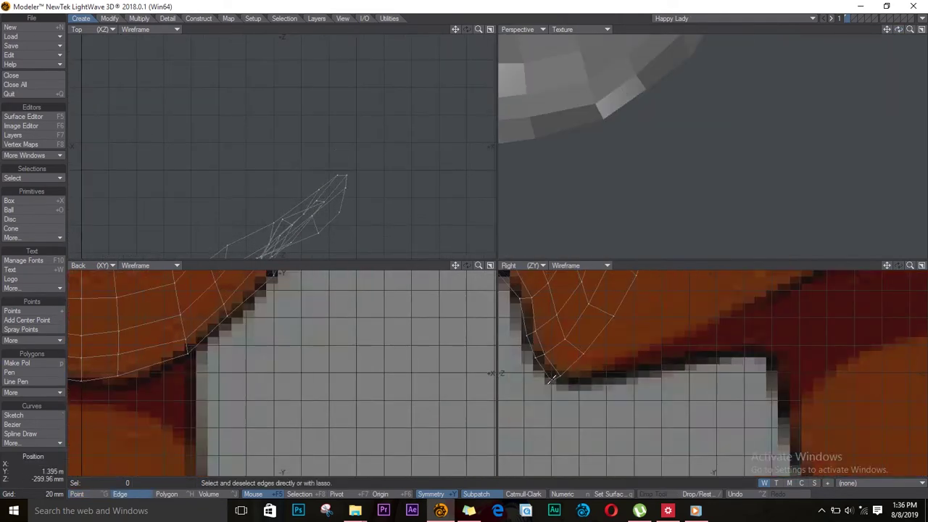
pyautogui.click(551, 378)
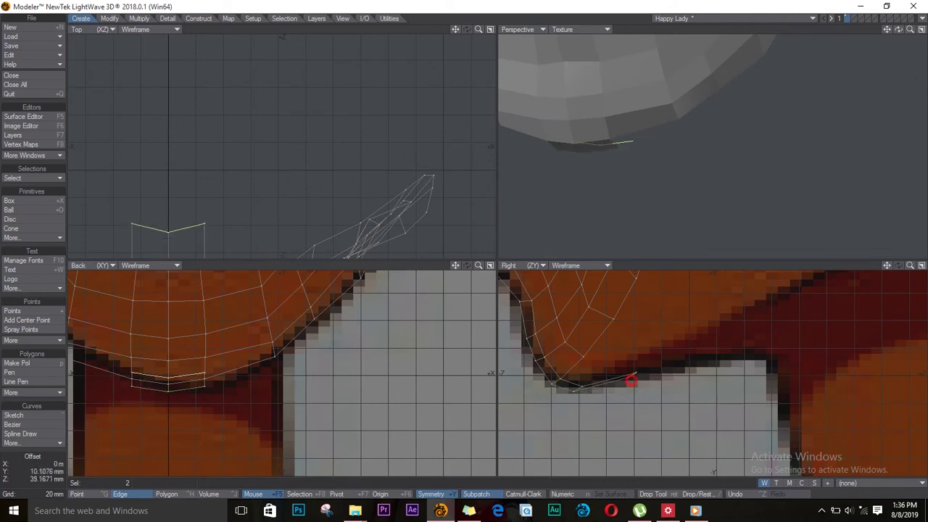
pyautogui.moveTo(631, 383); pyautogui.dragTo(784, 404)
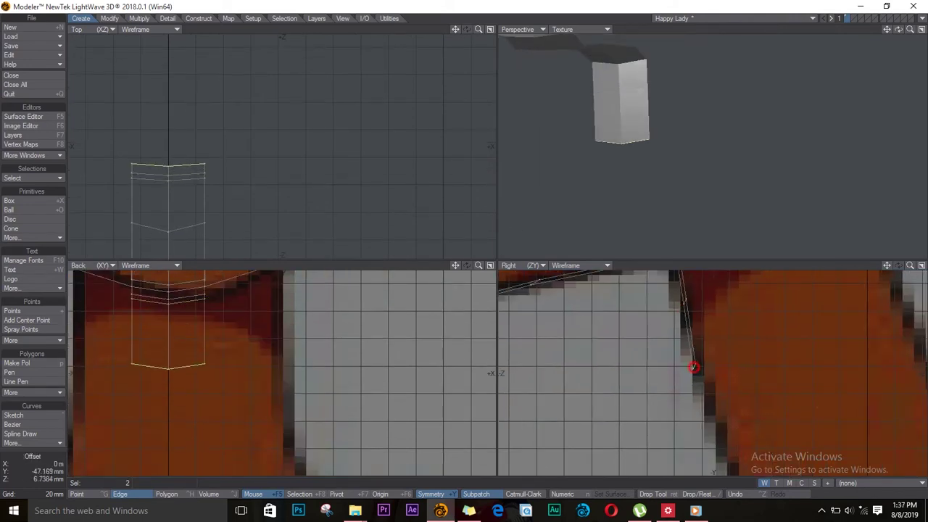
pyautogui.moveTo(692, 363); pyautogui.dragTo(628, 404)
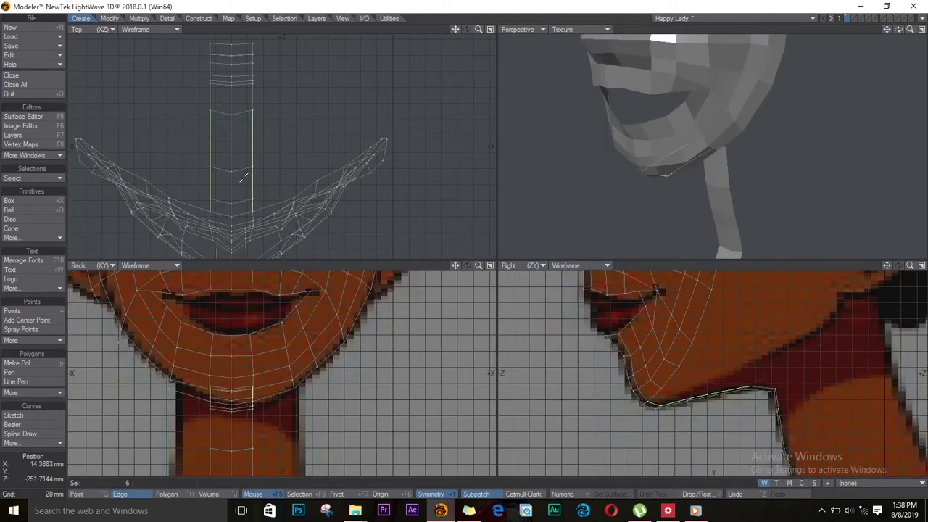
# Step: Extend the under-chin strip's side edges outward and the lower jaw edges backward toward them
pyautogui.moveTo(267, 189); pyautogui.dragTo(305, 179)
pyautogui.hotkey('ctrl', 'g')
pyautogui.click(661, 386)
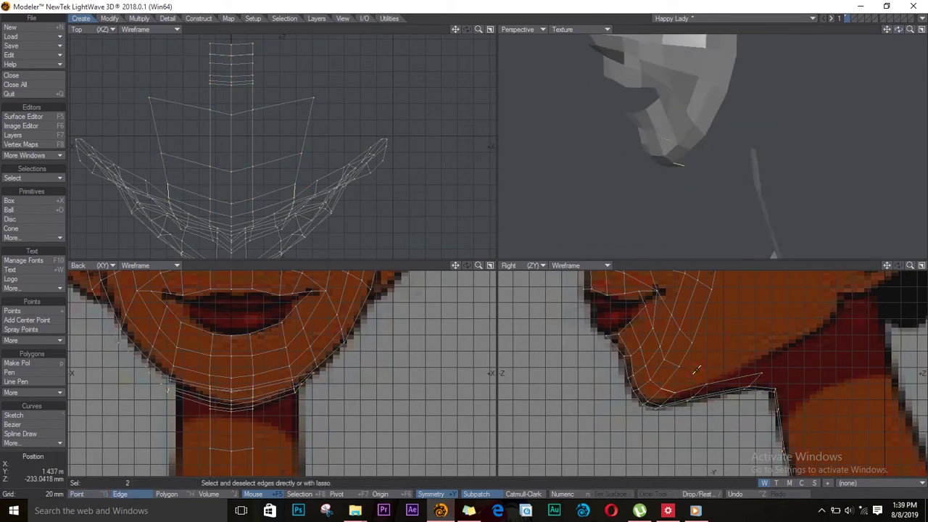
pyautogui.hotkey('ctrl', 'h')
pyautogui.press('p')
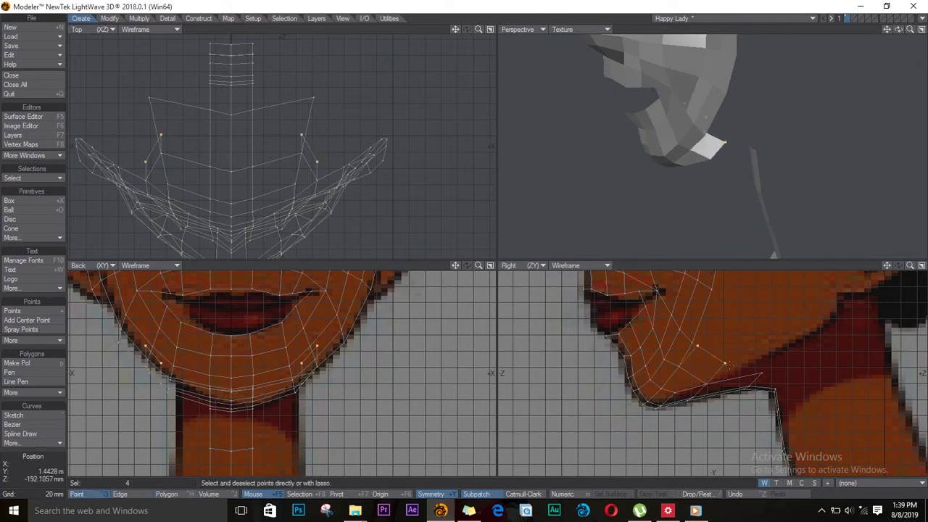
# Step: Join the jaw extension to the under-chin strip and reposition the connecting point pair along the jawline
pyautogui.keyDown('alt'); pyautogui.moveTo(689, 174); pyautogui.dragTo(682, 149); pyautogui.keyUp('alt')
pyautogui.hotkey('ctrl', 'h')
pyautogui.click(689, 156)
pyautogui.click(710, 153)
pyautogui.press('t')
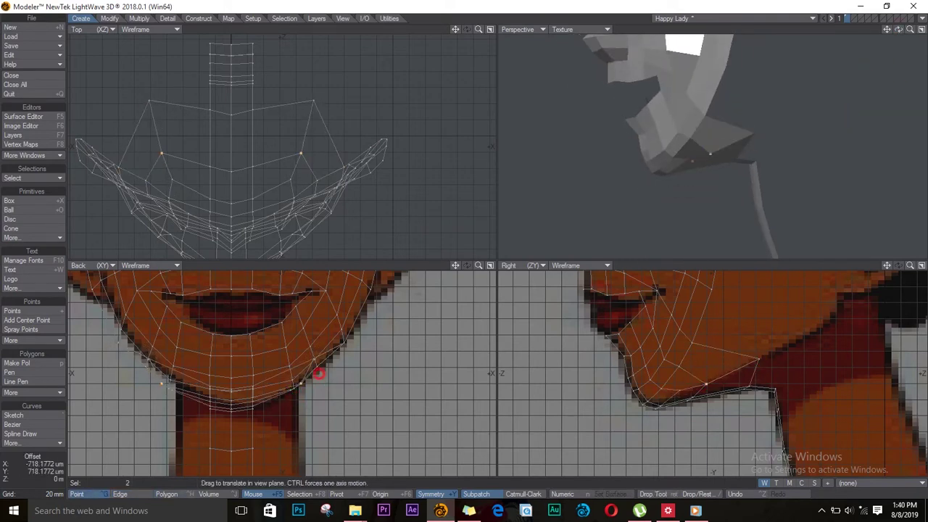
pyautogui.moveTo(321, 376); pyautogui.dragTo(322, 379)
# Step: Inspect the whole head and neck strip with subpatch smoothing from an angled perspective view
pyautogui.press('space')
pyautogui.hotkey('ctrl', 'g')
pyautogui.press('a')
pyautogui.keyDown('alt'); pyautogui.moveTo(870, 85); pyautogui.dragTo(834, 90); pyautogui.keyUp('alt')
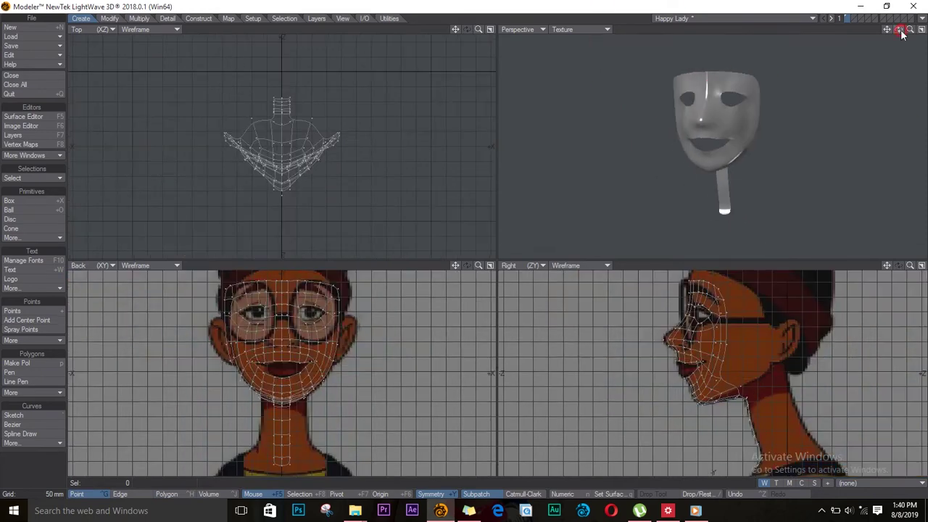
# Step: Adjust the jaw extension's rear edges and neighbouring points where it meets the under-chin and neck strip
pyautogui.press('.')
pyautogui.press('.')
pyautogui.hotkey('ctrl', 'h')
pyautogui.click(678, 401)
pyautogui.press('t')
pyautogui.press('space')
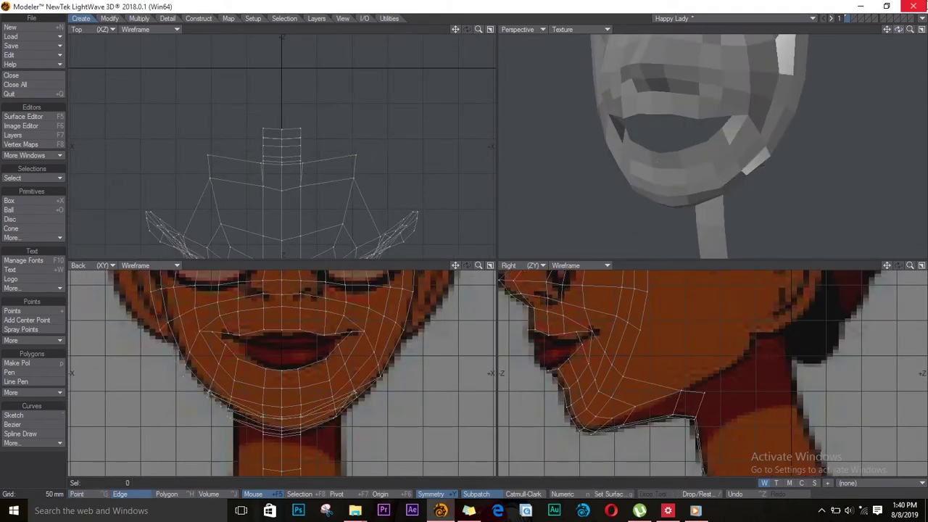
pyautogui.hotkey('ctrl', 'g')
pyautogui.press('.')
pyautogui.press('.')
pyautogui.press('a')
pyautogui.press('a')
pyautogui.hotkey('ctrl', 'h')
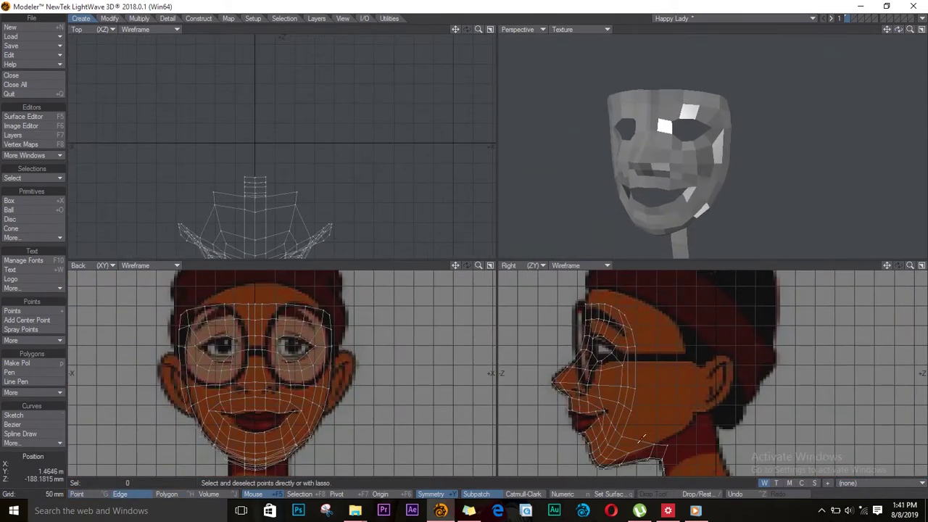
# Step: Try to extend the rear jaw edges back across the lower cheek toward the ear and spread them outward
pyautogui.keyDown('alt'); pyautogui.moveTo(834, 109); pyautogui.dragTo(769, 109); pyautogui.keyUp('alt')
pyautogui.click(653, 415)
pyautogui.press('t')
pyautogui.keyDown('shift'); pyautogui.click(656, 398); pyautogui.keyUp('shift')
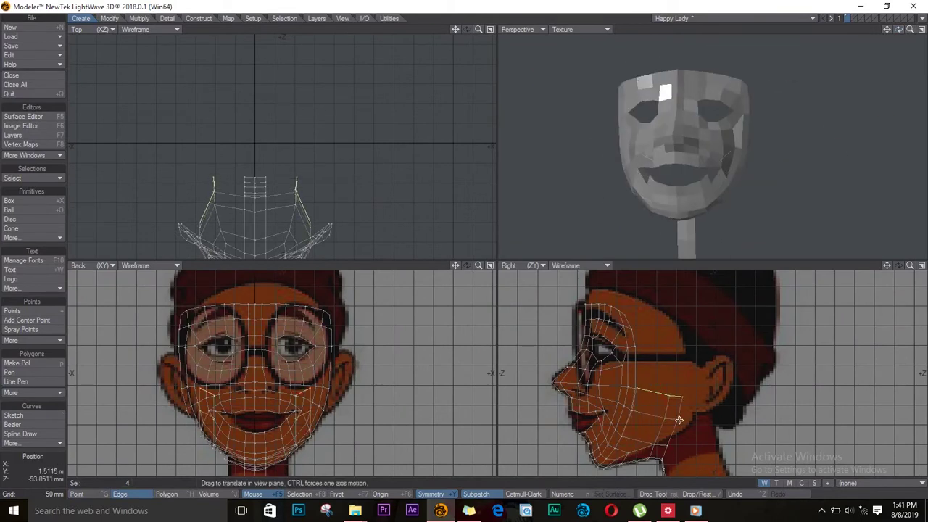
pyautogui.moveTo(301, 411); pyautogui.dragTo(317, 406)
pyautogui.press('space')
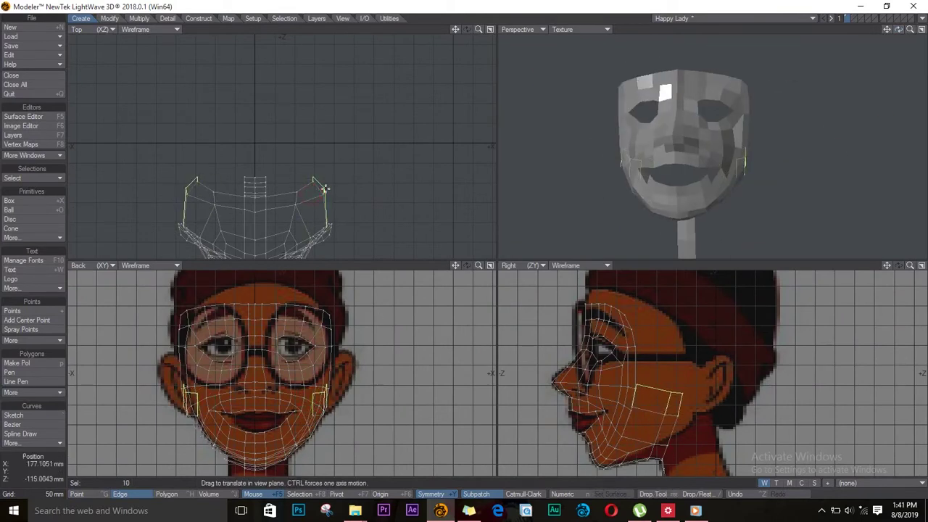
pyautogui.keyDown('alt'); pyautogui.moveTo(769, 48); pyautogui.dragTo(715, 48); pyautogui.keyUp('alt')
pyautogui.hotkey('ctrl', 'g')
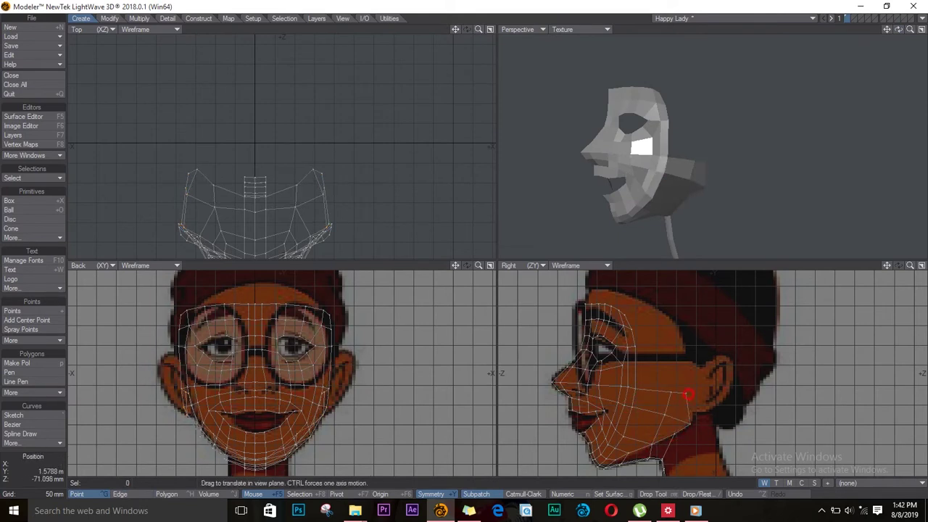
# Step: Check the lower cheek extension with subpatch smoothing and remove its points on both sides
pyautogui.press('Tab')
pyautogui.keyDown('alt'); pyautogui.moveTo(790, 36); pyautogui.dragTo(766, 36); pyautogui.keyUp('alt')
pyautogui.click(293, 208)
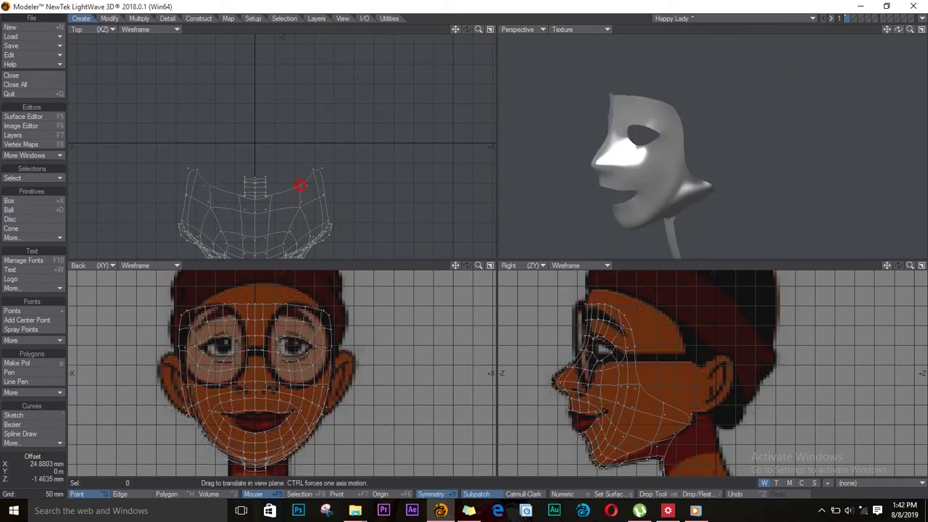
pyautogui.moveTo(676, 170)
pyautogui.keyDown('alt'); pyautogui.mouseDown()
pyautogui.moveTo(771, 89)
pyautogui.moveTo(719, 182)
pyautogui.mouseUp(); pyautogui.keyUp('alt')
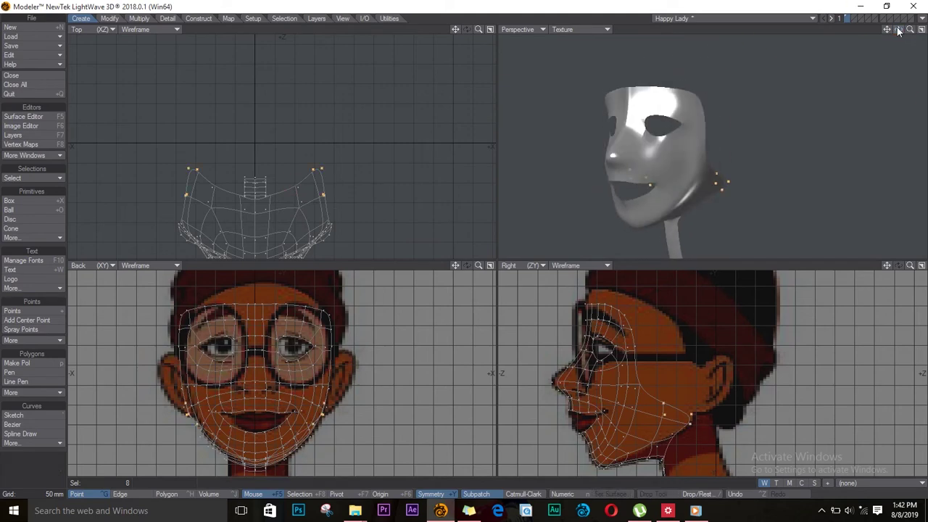
pyautogui.press('Tab')
pyautogui.press('space')
pyautogui.moveTo(638, 392); pyautogui.dragTo(702, 422, button='right')
pyautogui.click(703, 422)
pyautogui.press('Tab')
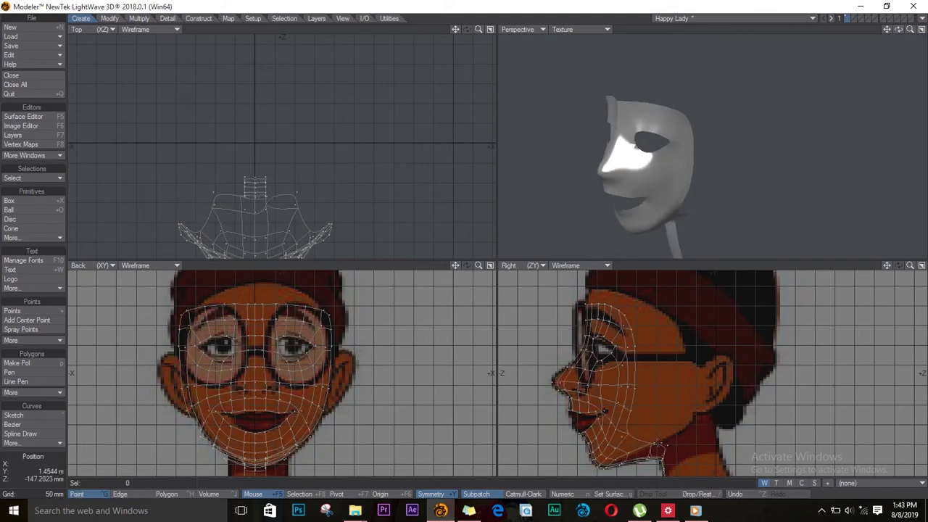
# Step: Move the forehead's top centre point slightly forward to match the side-view profile
pyautogui.press('t')
pyautogui.scroll(5, 604, 307)
pyautogui.press('Tab')
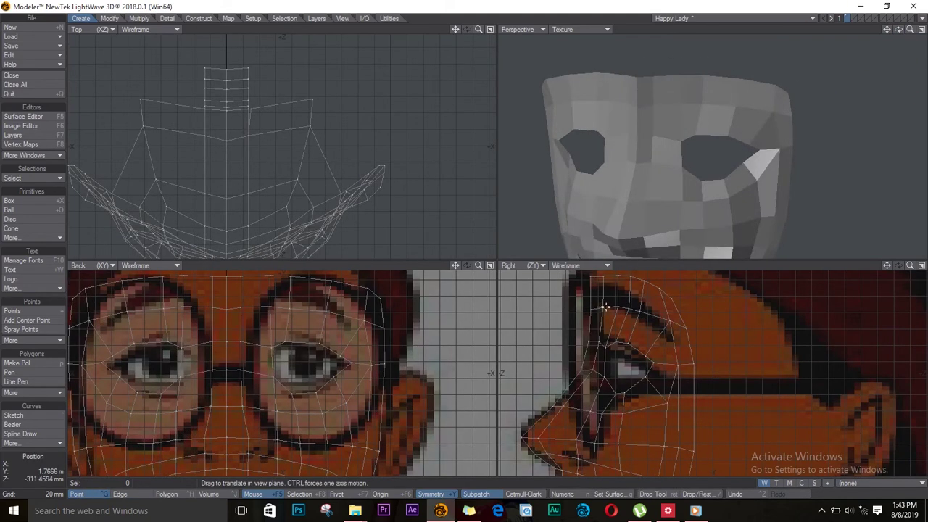
pyautogui.moveTo(607, 281); pyautogui.dragTo(600, 280)
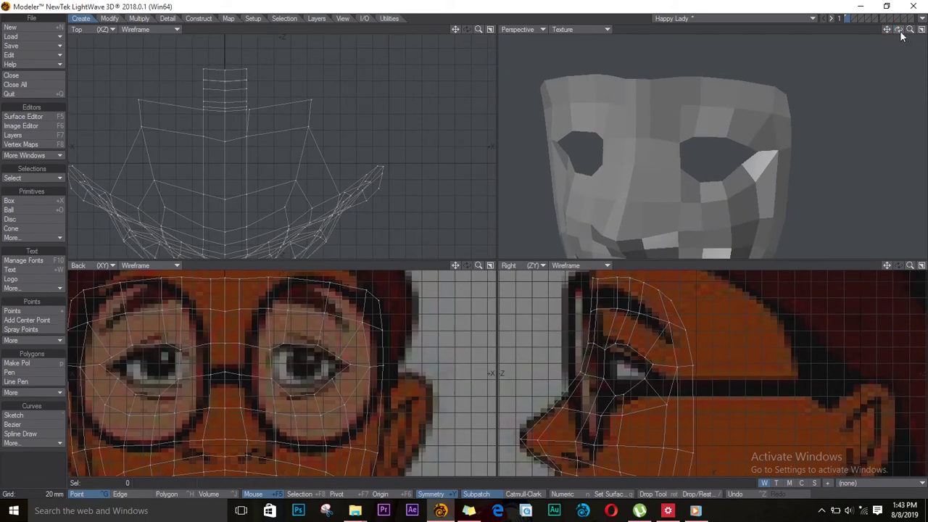
# Step: Extend the six central top forehead edges about 55 mm upward and slightly backward along the forehead
pyautogui.hotkey('ctrl', 'h')
pyautogui.click(765, 320)
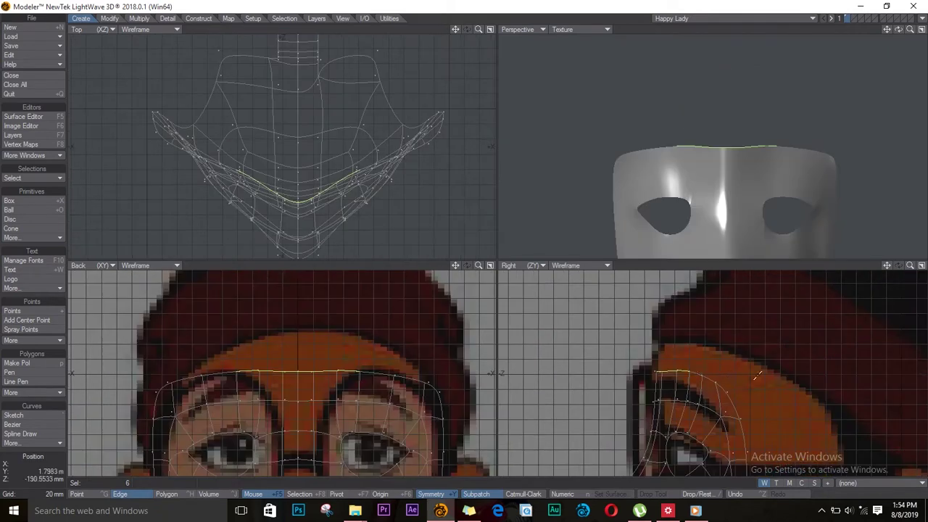
pyautogui.moveTo(673, 370); pyautogui.dragTo(678, 326)
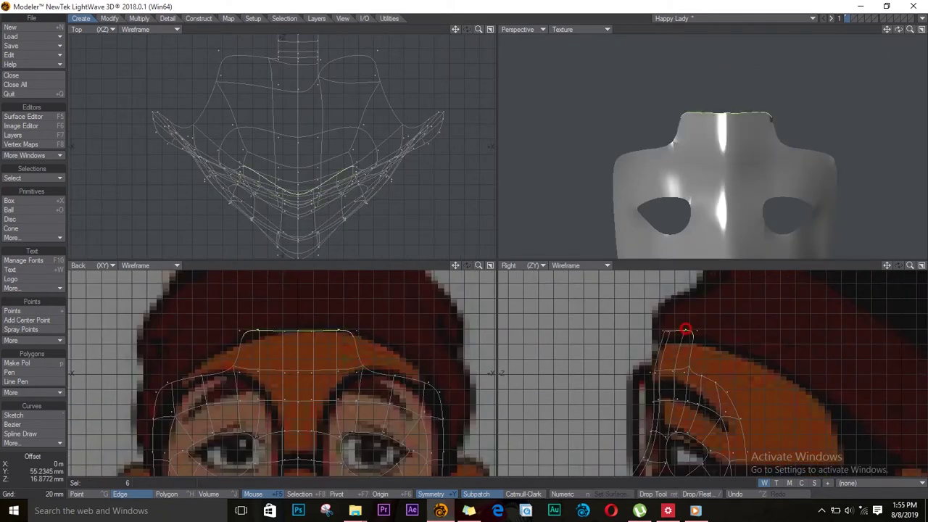
pyautogui.press('space')
# Step: Reposition the new forehead strip's upper points in the unsmoothed mesh to follow the side profile
pyautogui.hotkey('ctrl', 'g')
pyautogui.press('Tab')
pyautogui.press('t')
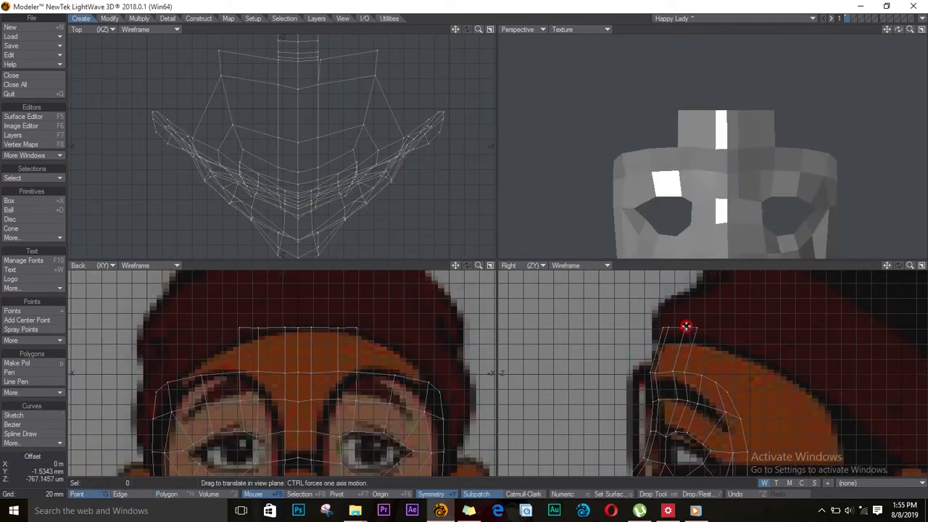
pyautogui.press('a')
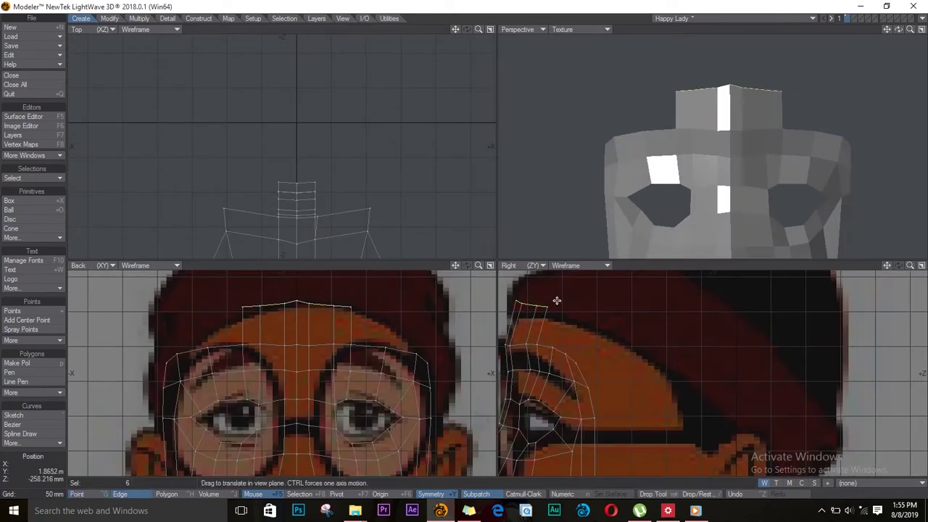
# Step: Extend the forehead strip over the crown and down the back of the head, rotating and scaling its end edges
pyautogui.moveTo(586, 352); pyautogui.dragTo(722, 348)
pyautogui.press('y')
pyautogui.moveTo(753, 378); pyautogui.dragTo(676, 435)
pyautogui.hotkey('shift', 'h')
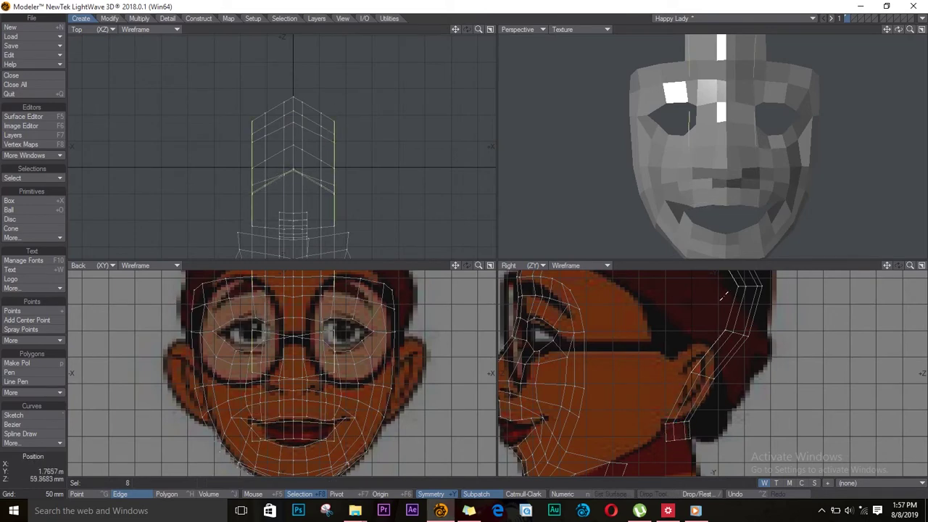
# Step: Select the outer bands of the skull strip on both sides and shift them to round its cross-section
pyautogui.press('a')
pyautogui.moveTo(327, 166); pyautogui.dragTo(315, 149)
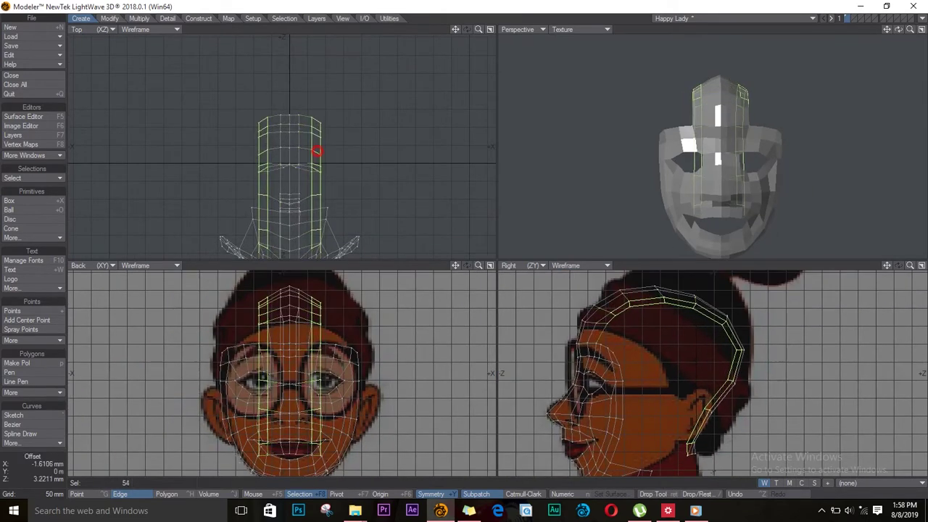
pyautogui.press('/')
pyautogui.press('space')
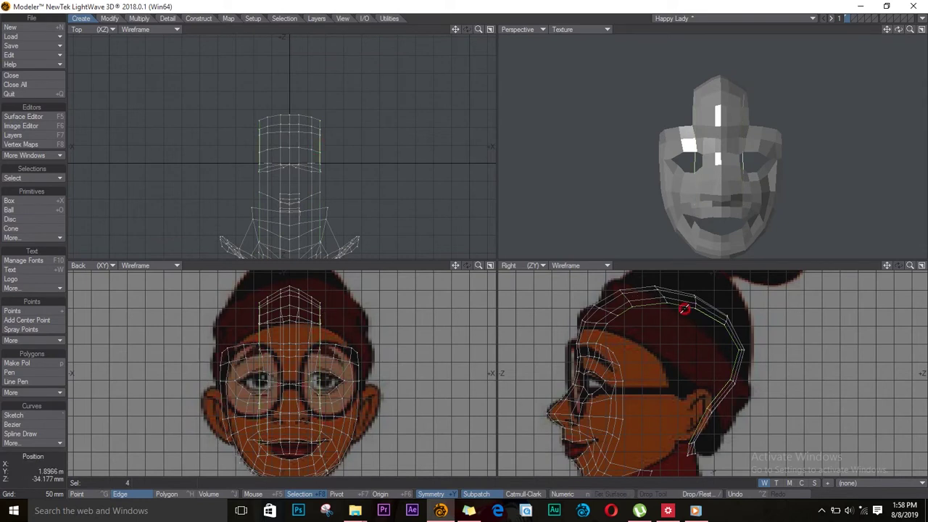
pyautogui.click(321, 313)
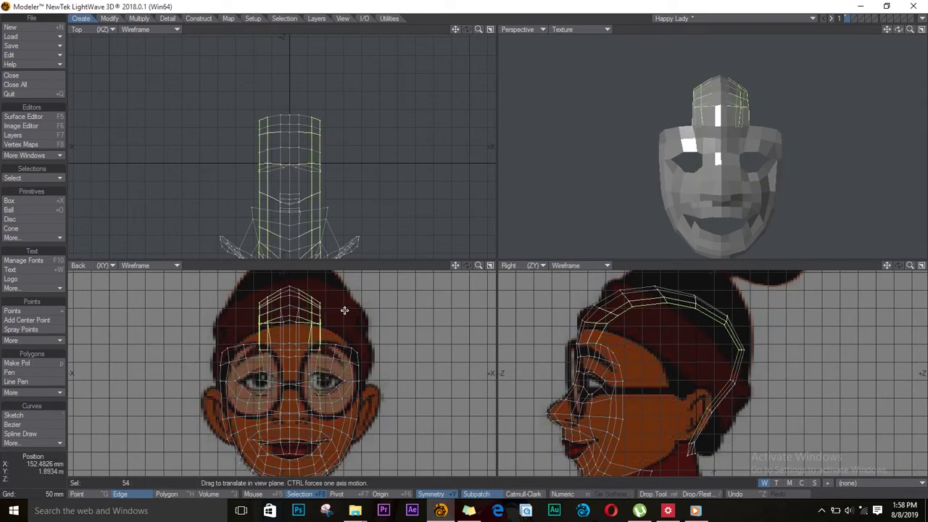
pyautogui.press('/')
# Step: Extend the forehead strip's lower side edges outward above the brows to the temples
pyautogui.moveTo(899, 29); pyautogui.dragTo(559, 52)
pyautogui.hotkey('shift', 'a')
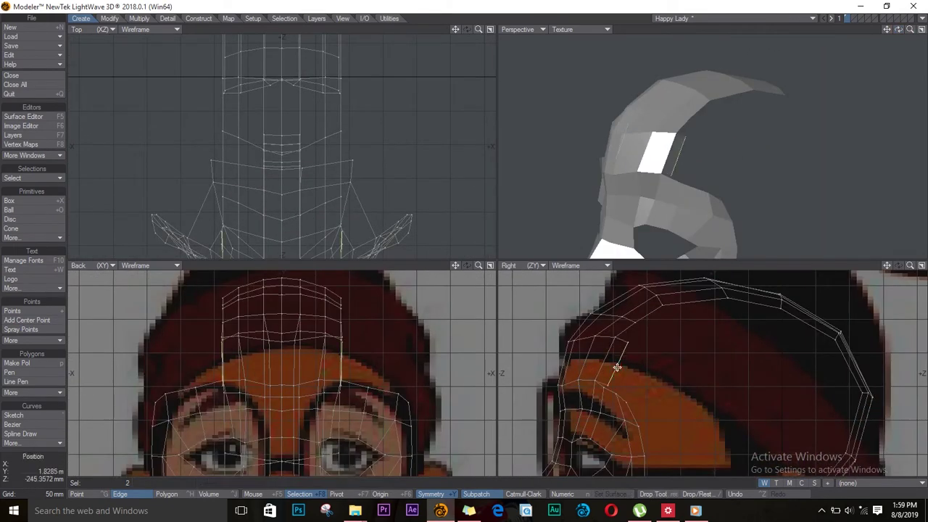
pyautogui.hotkey('shift', 'e')
pyautogui.moveTo(628, 352); pyautogui.dragTo(425, 385)
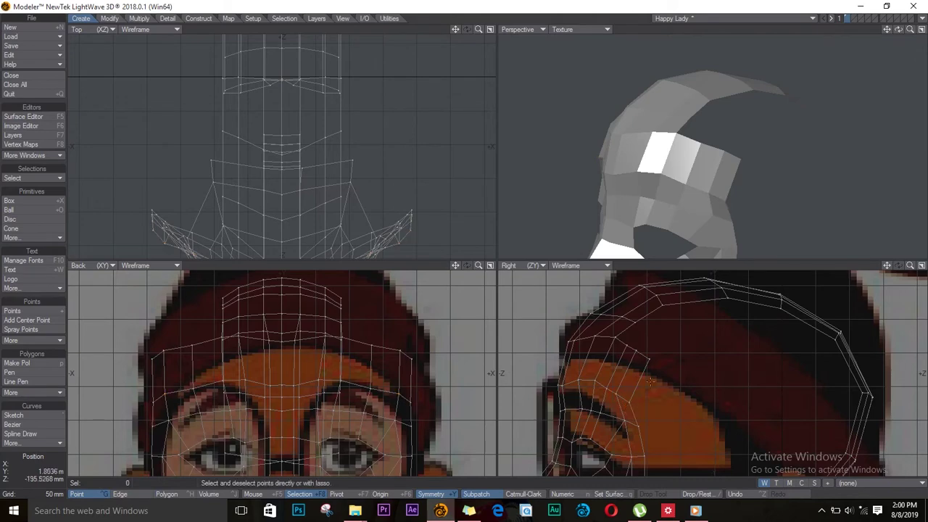
# Step: Drag the temple extension's points into line with the face's side contour and the forehead band
pyautogui.hotkey('ctrl', 't')
pyautogui.moveTo(619, 394); pyautogui.dragTo(647, 356)
pyautogui.moveTo(631, 323); pyautogui.dragTo(651, 354)
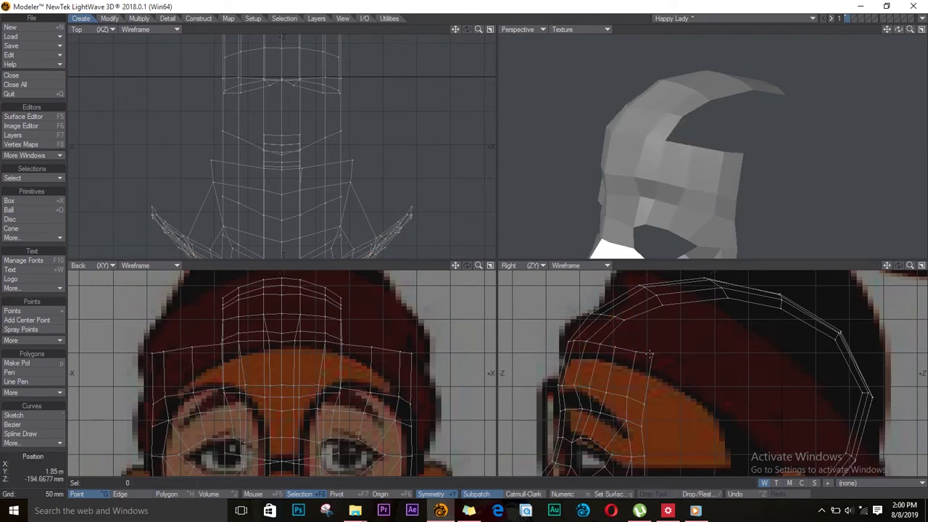
# Step: Extend the face's 12 outer side edges backward from temple to jaw and rotate them to fit the head outline
pyautogui.press('a')
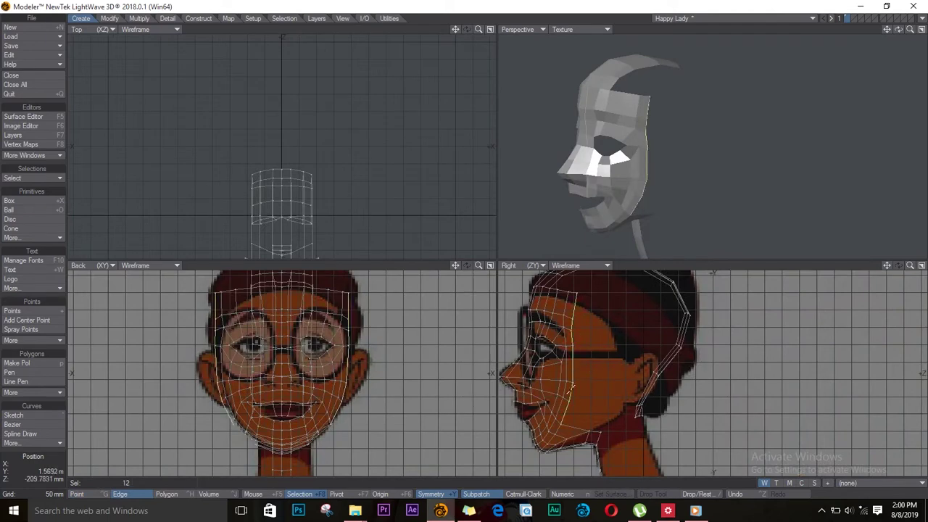
pyautogui.moveTo(572, 388); pyautogui.dragTo(601, 388)
pyautogui.press('y')
pyautogui.moveTo(356, 376); pyautogui.dragTo(362, 377)
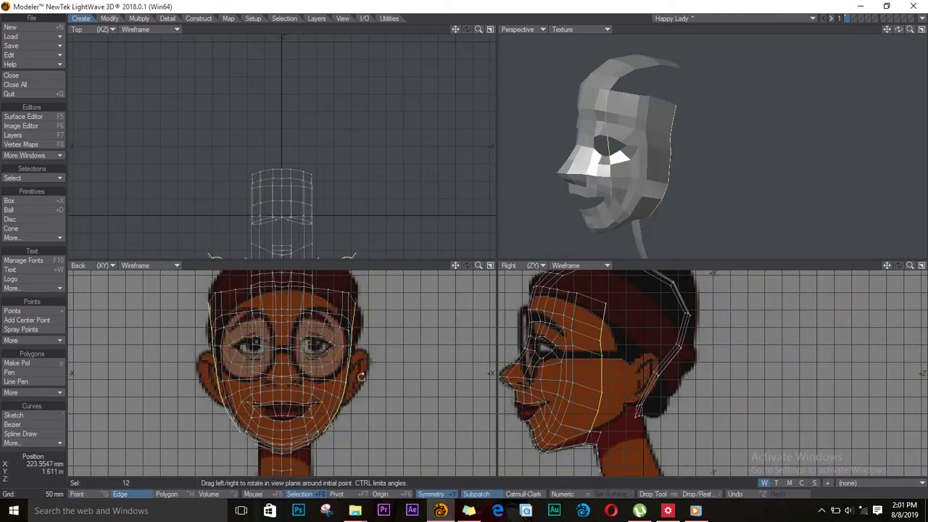
pyautogui.press('a')
pyautogui.hotkey('ctrl', 'g')
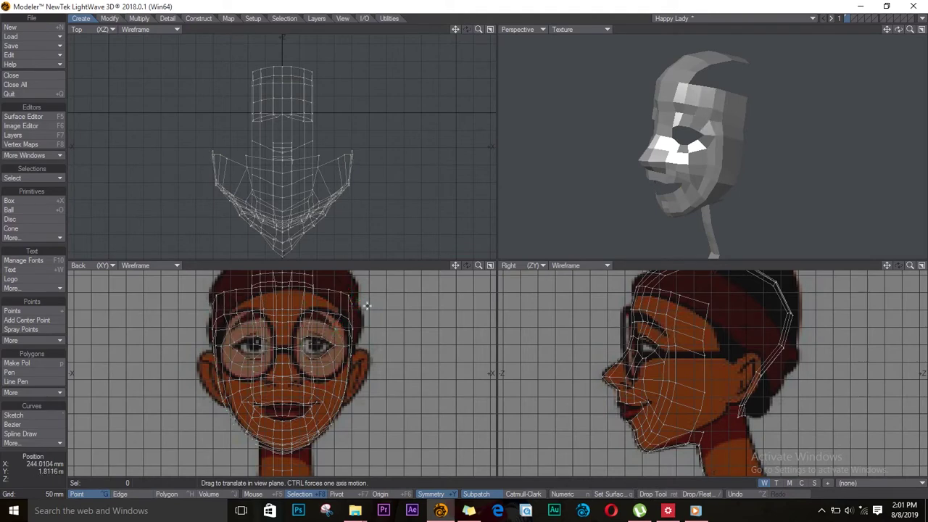
# Step: Extend the crown strip's front side edges outward above the temples and backward along the side of the head
pyautogui.moveTo(899, 29); pyautogui.dragTo(729, 108)
pyautogui.hotkey('ctrl', 'h')
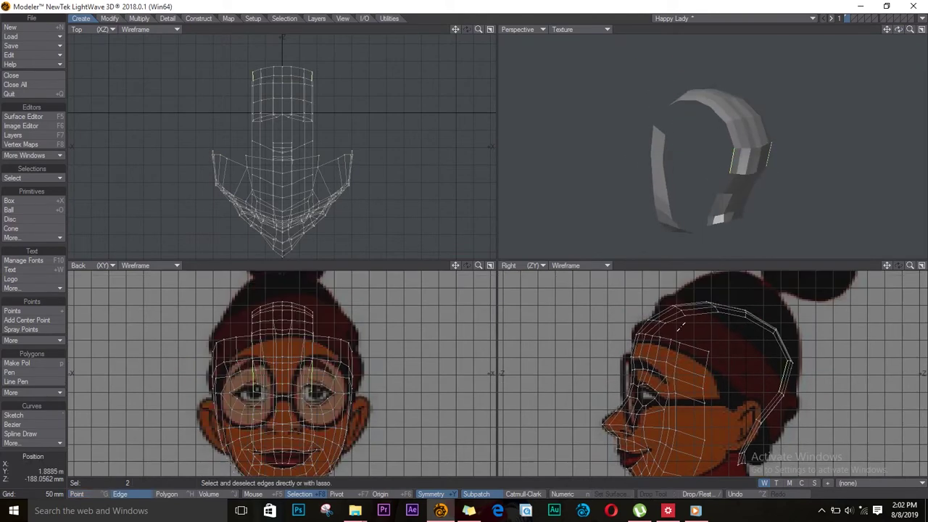
pyautogui.press('/')
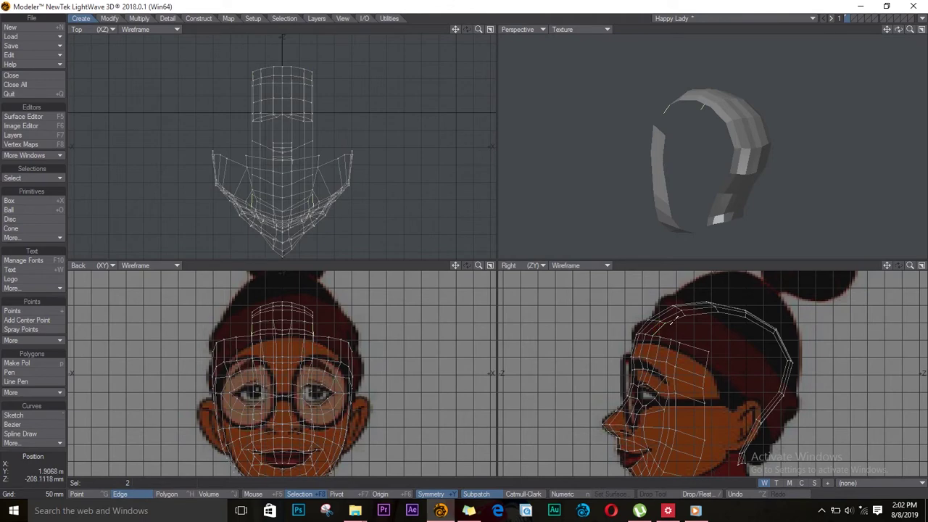
pyautogui.press(']')
pyautogui.hotkey('shift', 'a')
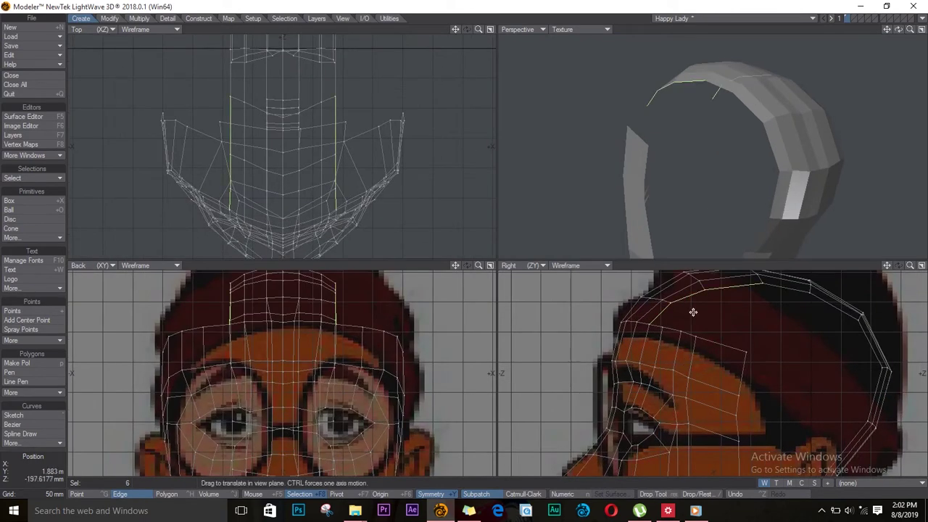
pyautogui.moveTo(366, 114); pyautogui.dragTo(393, 114)
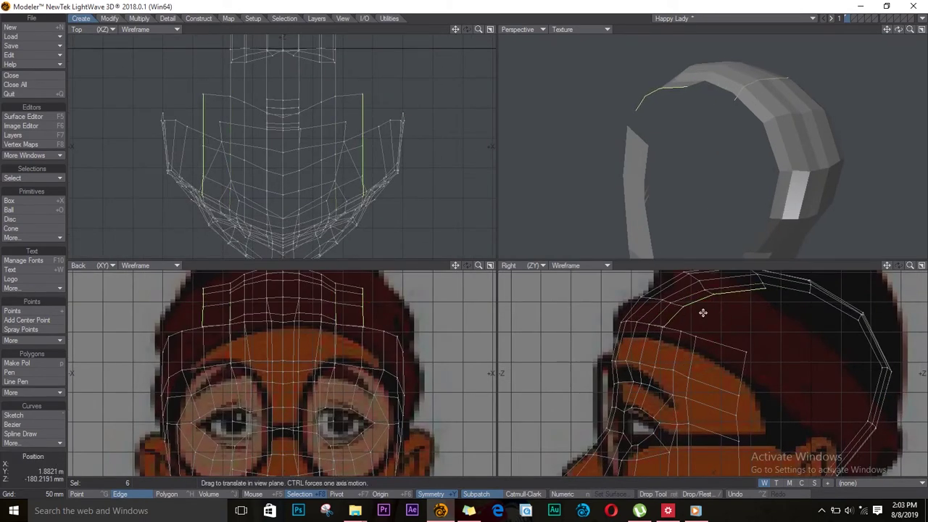
pyautogui.moveTo(703, 312); pyautogui.dragTo(755, 319)
pyautogui.press('space')
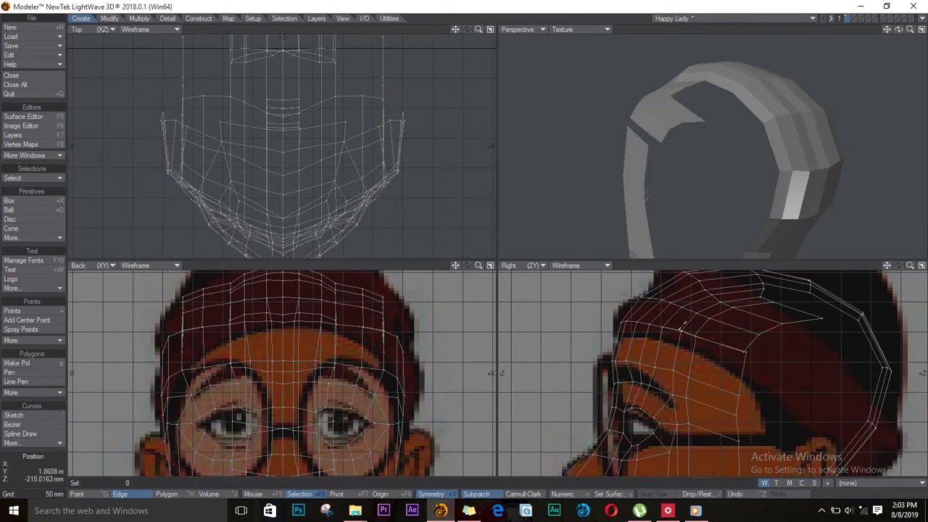
# Step: Join the crown panel to the temple band and extend the upper temple edges backward, fitting them to the head outline
pyautogui.hotkey('ctrl', 'g')
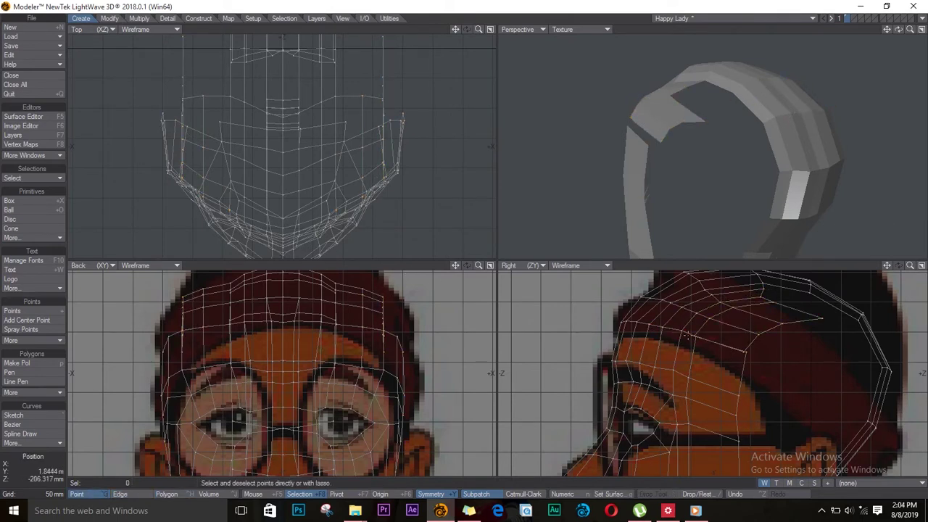
pyautogui.hotkey('ctrl', 'z')
pyautogui.hotkey('ctrl', 'z')
pyautogui.press('t')
pyautogui.moveTo(403, 164); pyautogui.dragTo(409, 120)
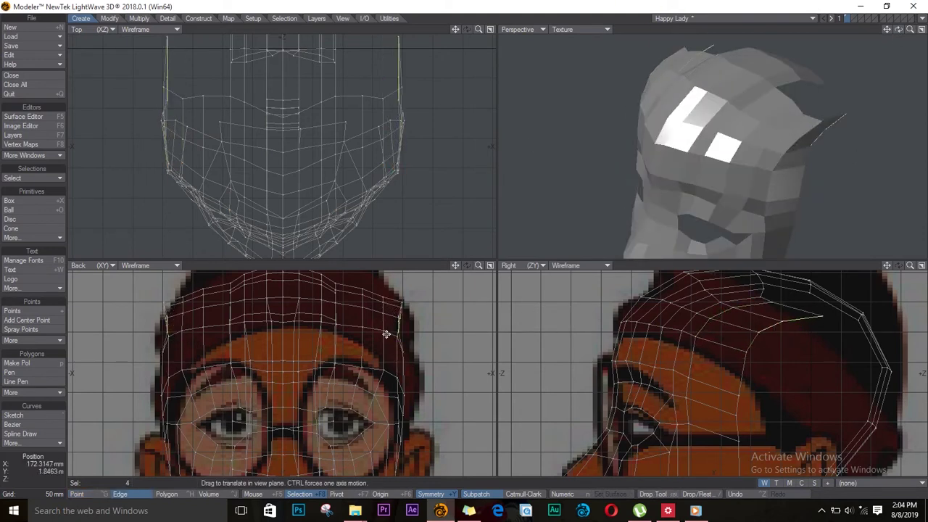
pyautogui.moveTo(386, 333); pyautogui.dragTo(394, 314)
pyautogui.press('space')
pyautogui.press('/')
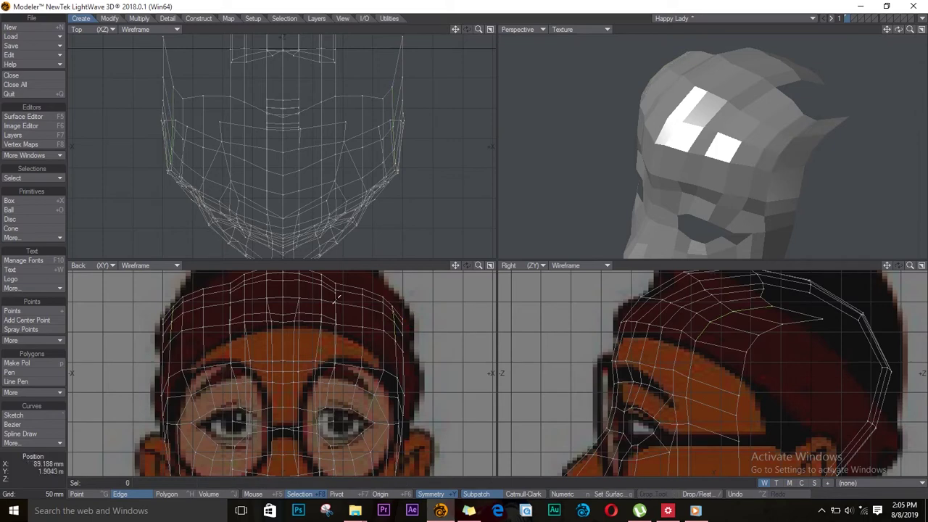
# Step: Rotate and move the 12-edge loop across the upper forehead so it curves evenly into the temples
pyautogui.moveTo(754, 284); pyautogui.dragTo(656, 358)
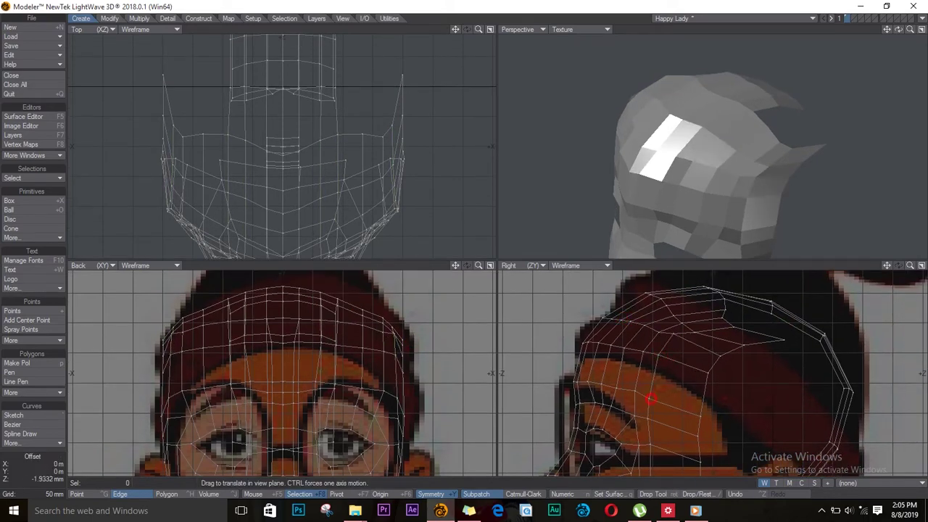
pyautogui.doubleClick(674, 308)
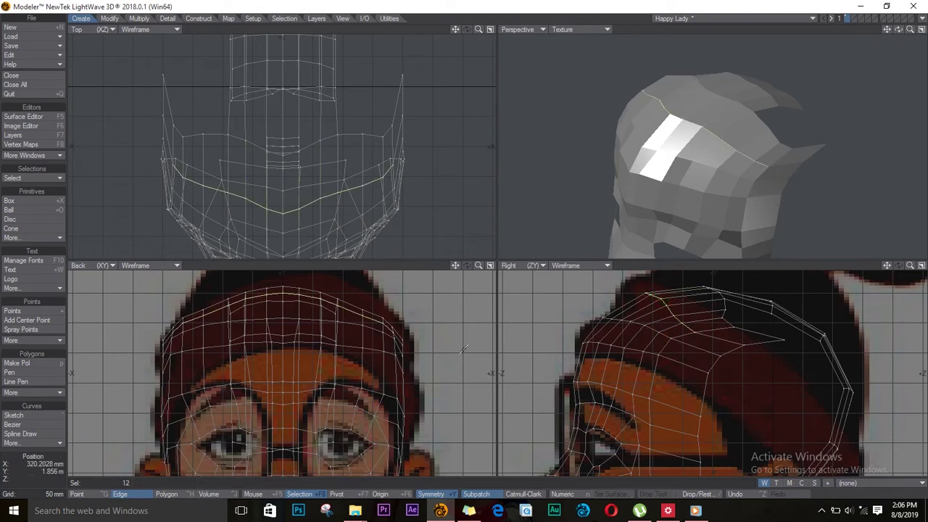
pyautogui.press('y')
pyautogui.moveTo(640, 326); pyautogui.dragTo(694, 321)
pyautogui.press('t')
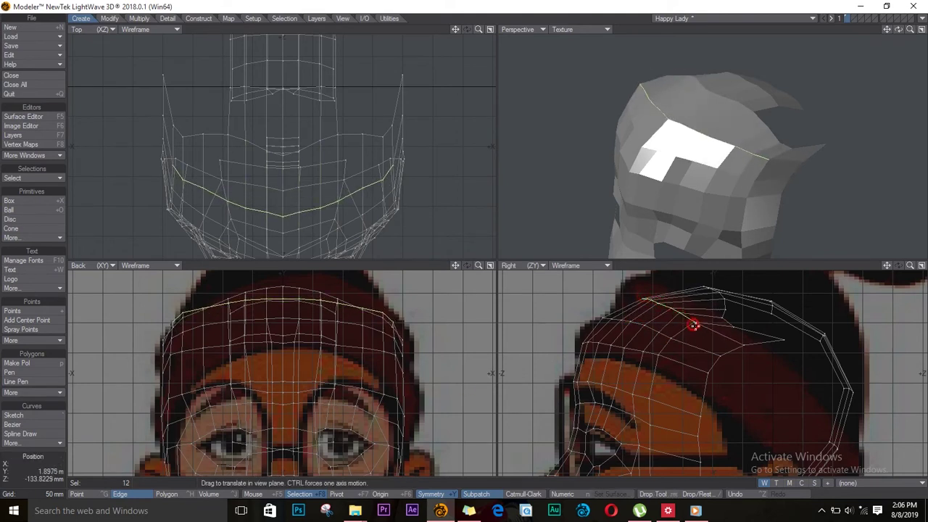
pyautogui.press('/')
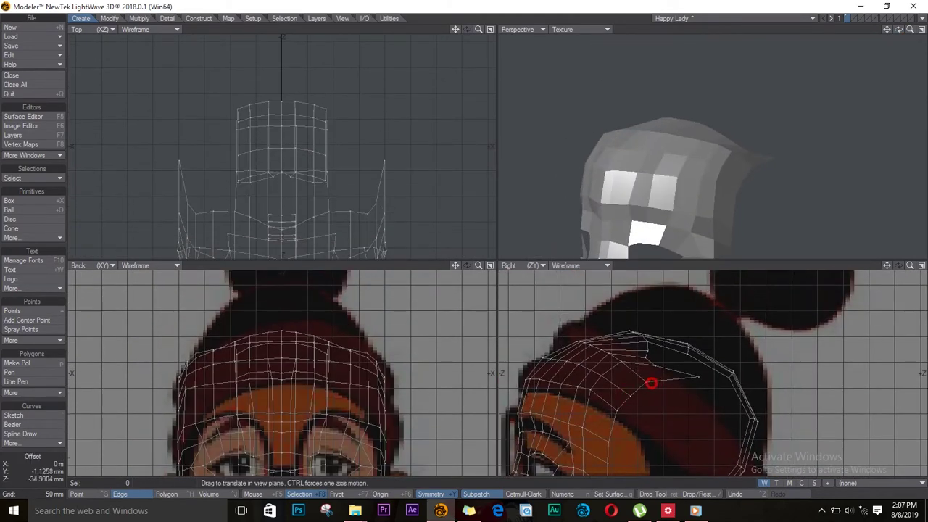
# Step: Extend the crown strip's 12 side edges outward to widen the back of the head on both sides
pyautogui.click(650, 355)
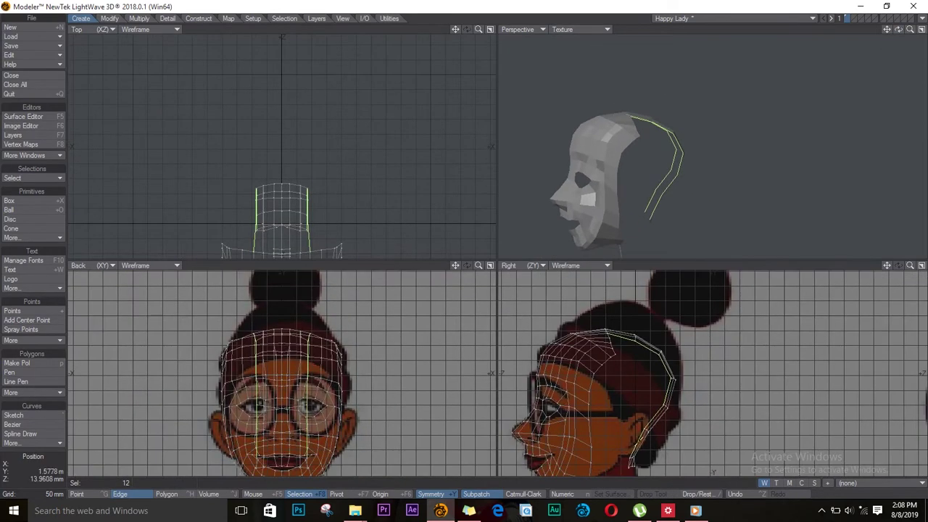
pyautogui.moveTo(311, 217); pyautogui.dragTo(325, 230)
pyautogui.press('t')
pyautogui.press('h')
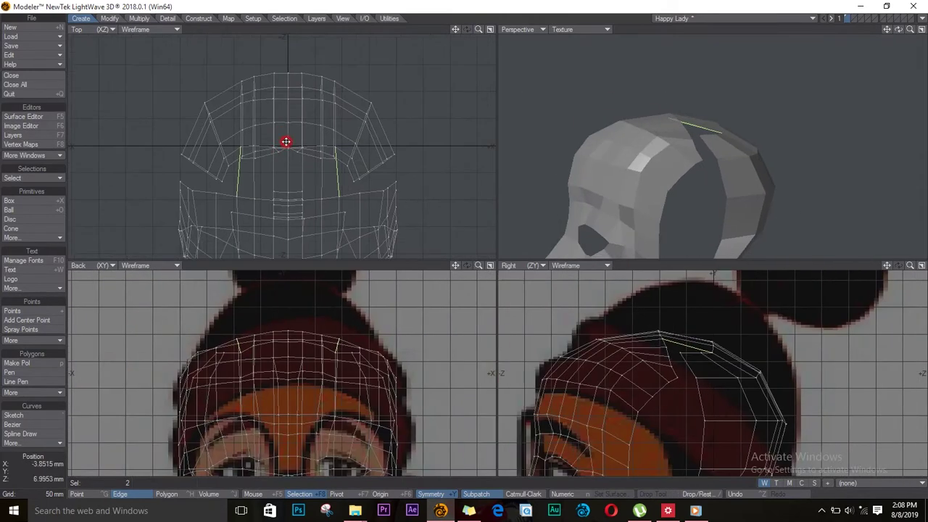
# Step: Join the widened back panels to the crown's front edges and move their upper points to round the head
pyautogui.click(356, 179)
pyautogui.hotkey('shift', 'a')
pyautogui.hotkey('ctrl', 'g')
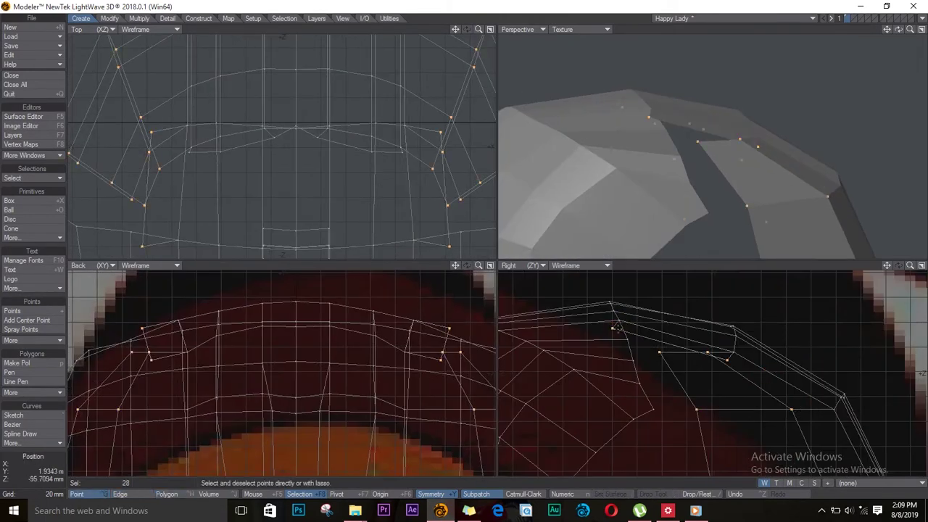
pyautogui.moveTo(693, 352); pyautogui.dragTo(736, 353)
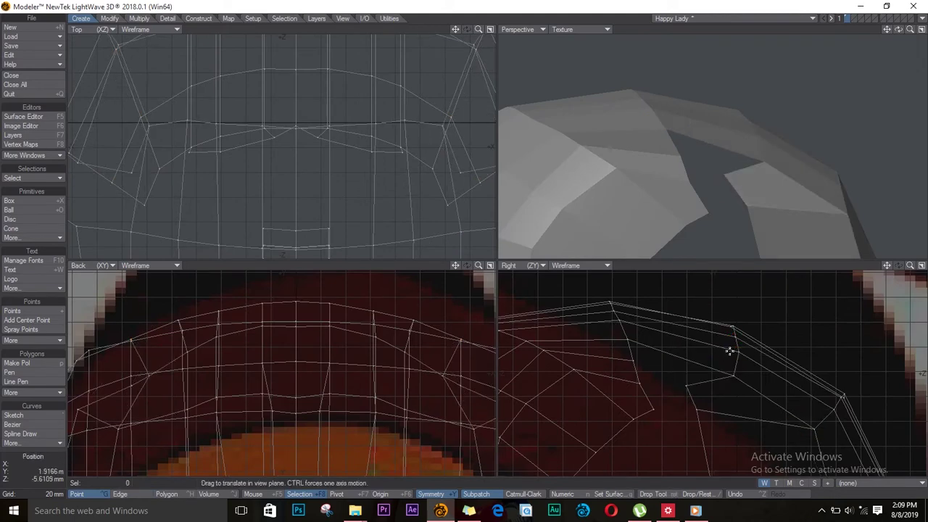
pyautogui.moveTo(730, 352)
pyautogui.mouseDown()
pyautogui.moveTo(700, 411)
pyautogui.moveTo(586, 389)
pyautogui.moveTo(595, 344)
pyautogui.moveTo(654, 387)
pyautogui.mouseUp()
pyautogui.scroll(-3, 586, 389)
pyautogui.scroll(3, 603, 428)
pyautogui.press('space')
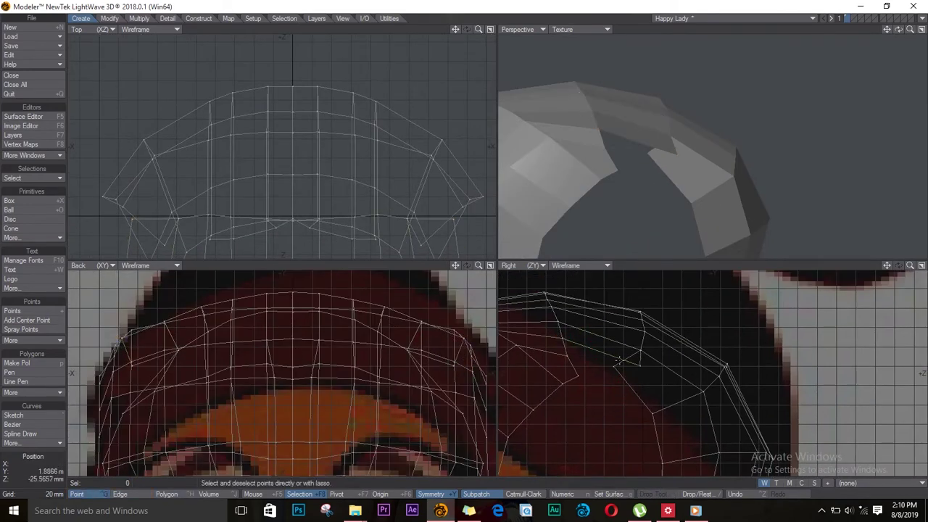
# Step: Extend four edges backward from the upper temple gap and join them to the crown's side panels
pyautogui.scroll(-4, 654, 387)
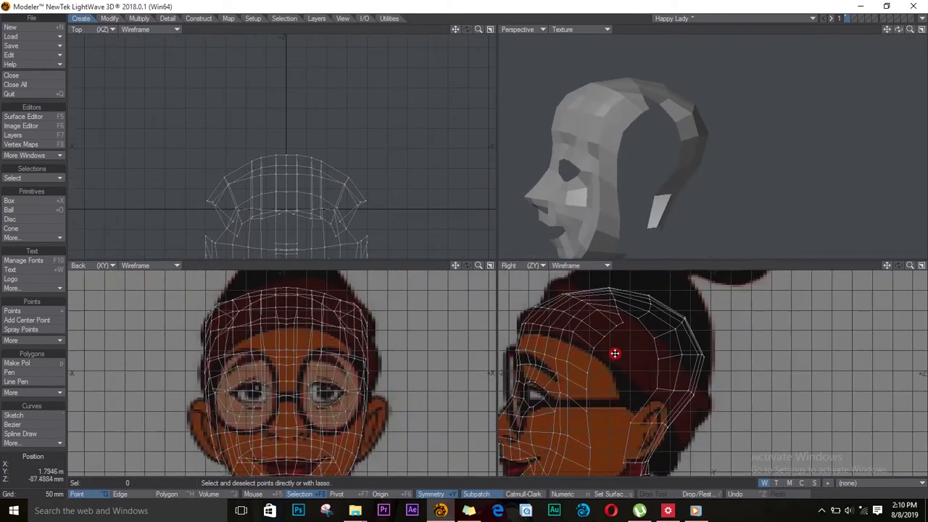
pyautogui.click(626, 312)
pyautogui.hotkey('ctrl', 'g')
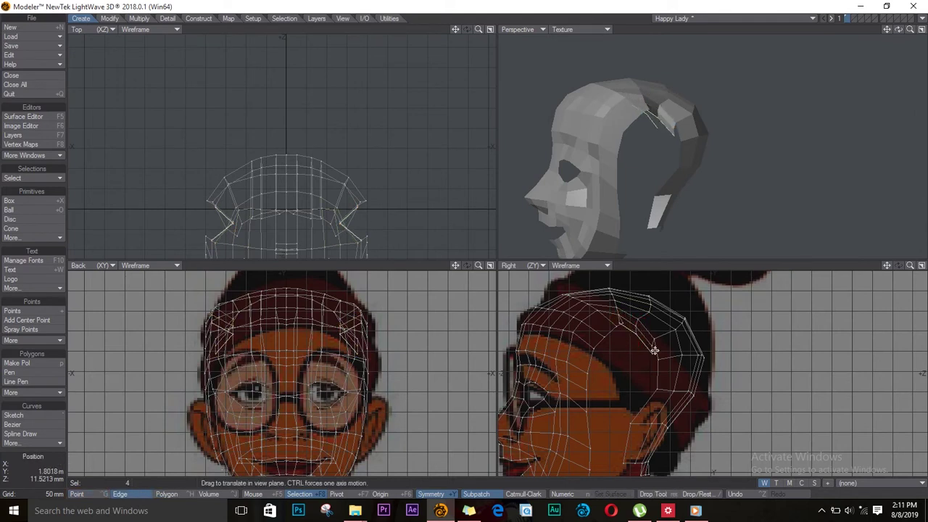
pyautogui.hotkey('ctrl', 'g')
pyautogui.press('t')
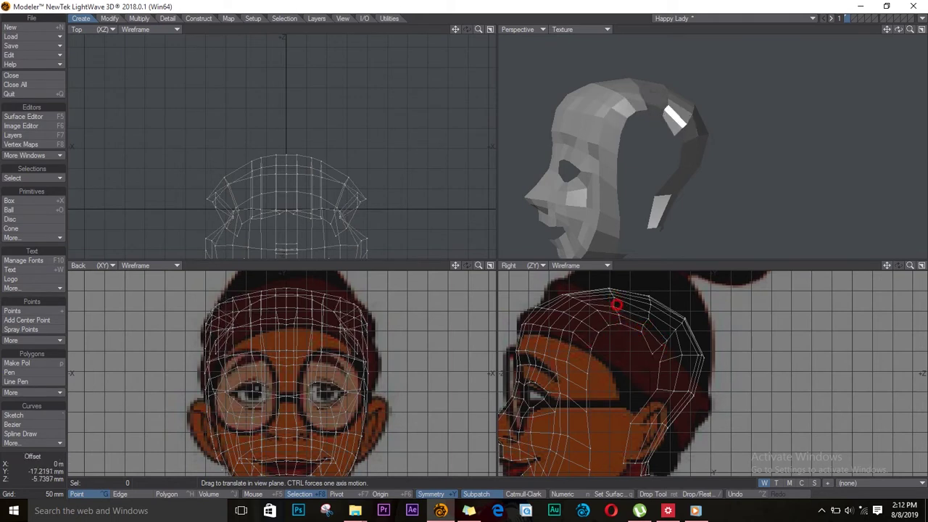
# Step: Even out the upper side points and rotate the six side edges outward to follow the head's width
pyautogui.moveTo(674, 332); pyautogui.dragTo(649, 318)
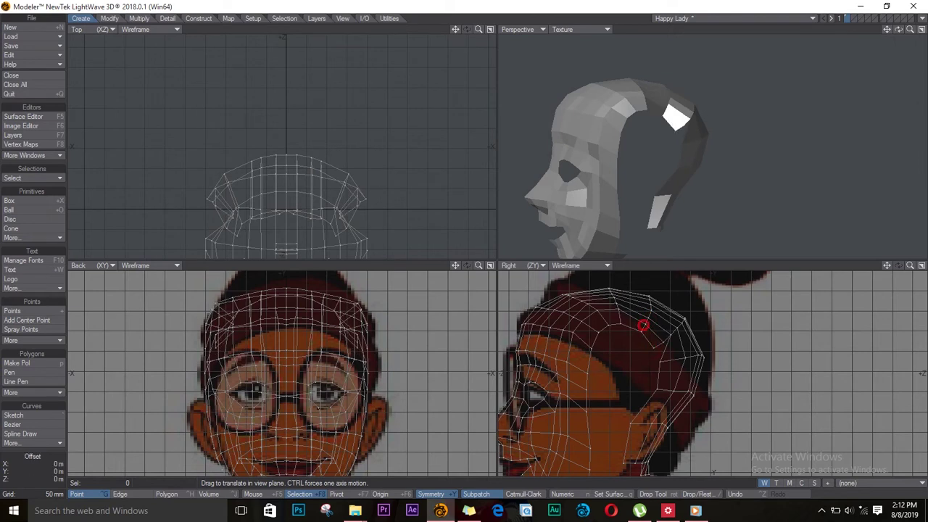
pyautogui.hotkey('ctrl', 'h')
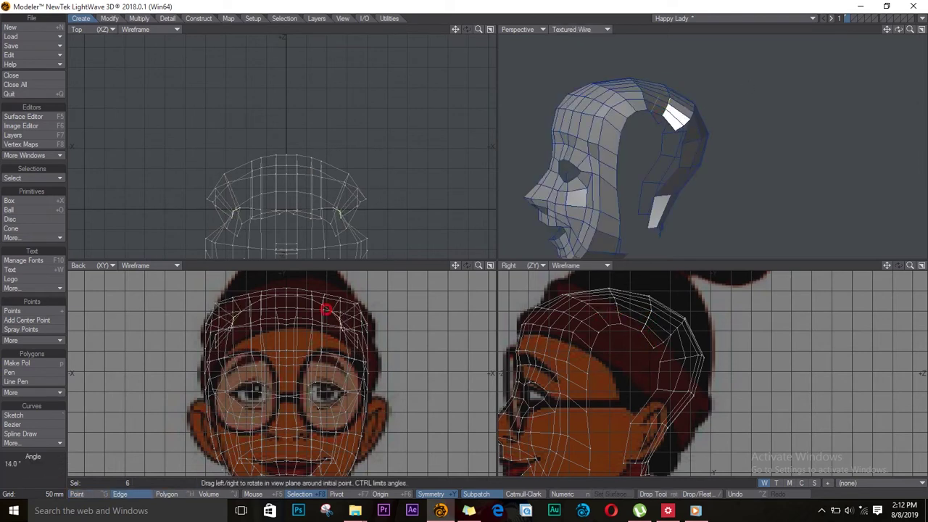
pyautogui.moveTo(331, 307); pyautogui.dragTo(351, 320)
pyautogui.press('/')
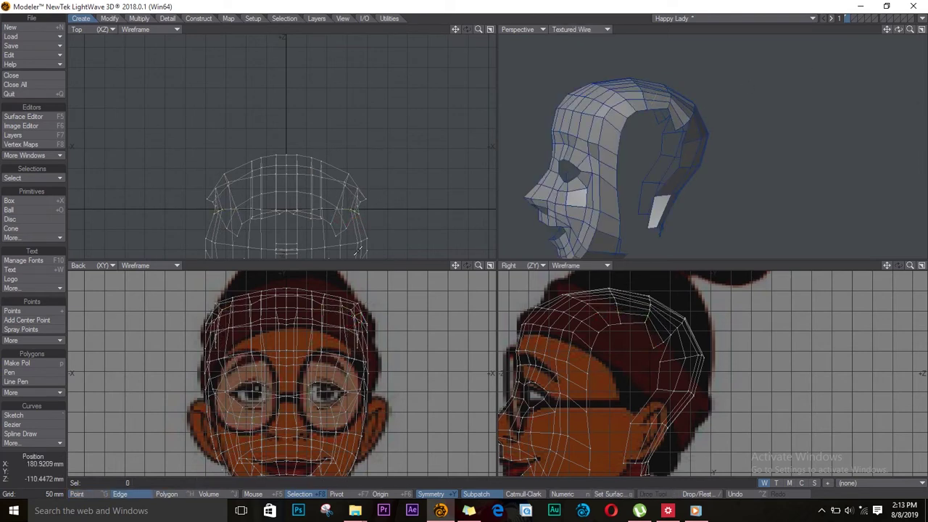
# Step: Extend the upper side panel toward the back of the head and reposition its points along the side contour
pyautogui.scroll(3, 324, 301)
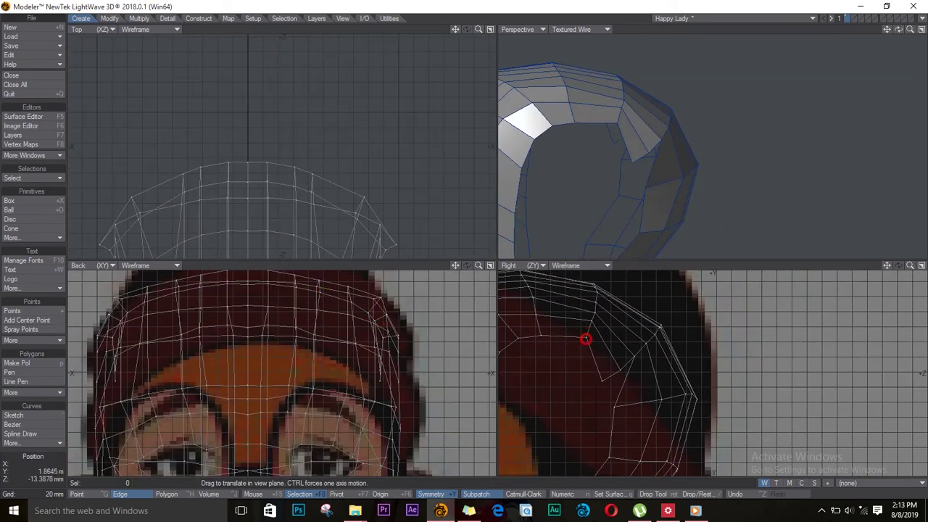
pyautogui.moveTo(586, 340); pyautogui.dragTo(632, 408)
pyautogui.scroll(-3, 597, 321)
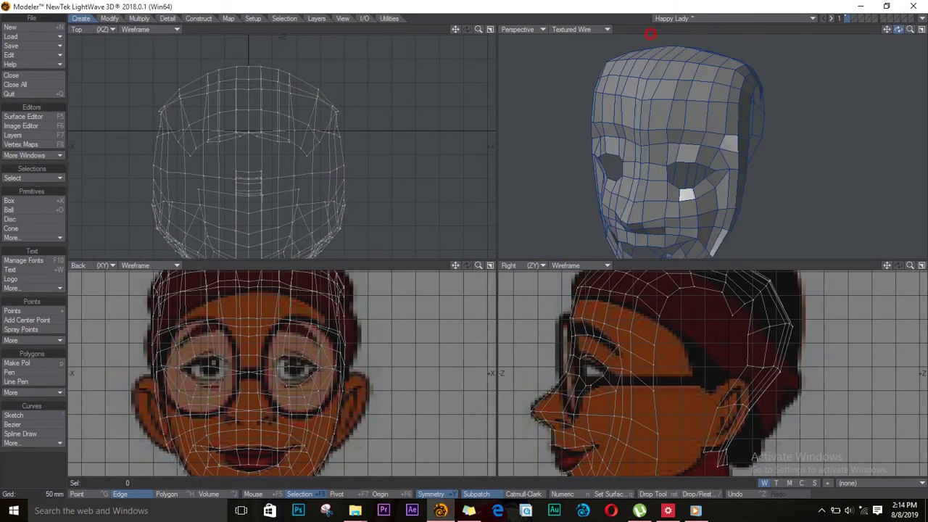
pyautogui.scroll(-2, 674, 336)
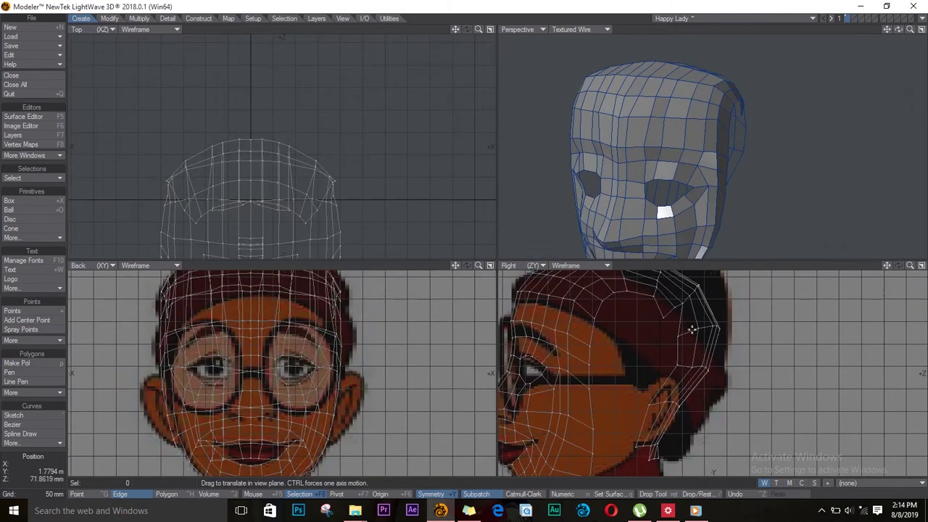
pyautogui.moveTo(660, 407); pyautogui.dragTo(655, 405)
pyautogui.press('space')
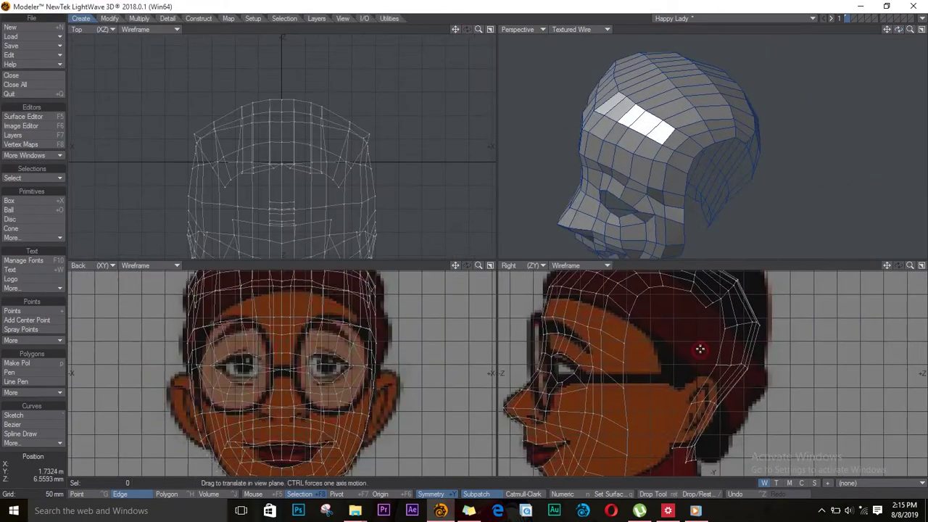
# Step: Join the upper back panels and extend the four edges above the ear downward to cover the side opening
pyautogui.hotkey('ctrl', 'g')
pyautogui.click(701, 307)
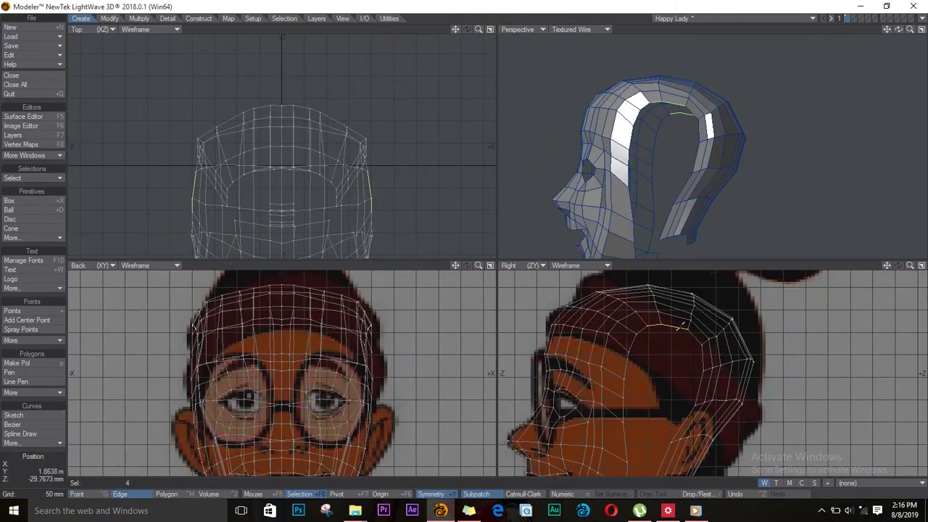
pyautogui.press('t')
pyautogui.moveTo(655, 331); pyautogui.dragTo(669, 377)
pyautogui.hotkey('ctrl', 'g')
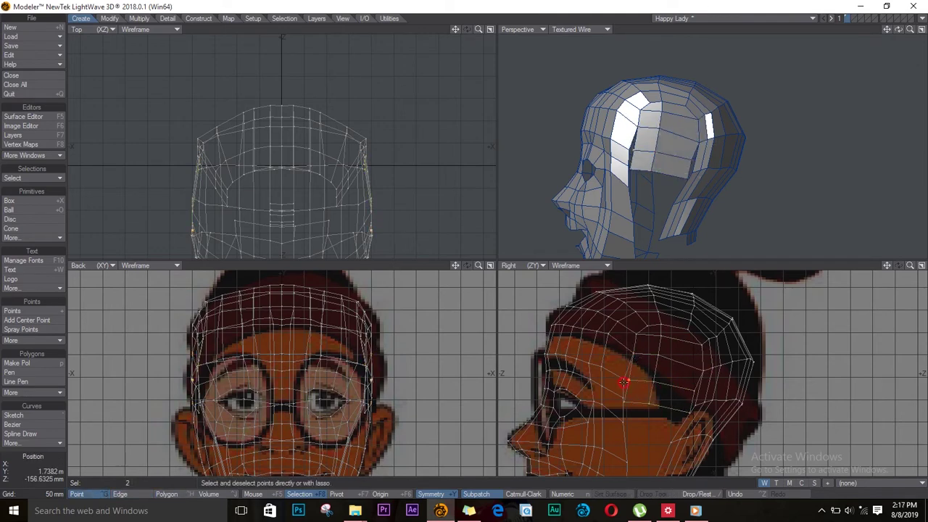
# Step: Weld the side panel to the temple and back of the head, and level the 14-edge row across the back
pyautogui.hotkey('ctrl', 'j')
pyautogui.press(']')
pyautogui.press('t')
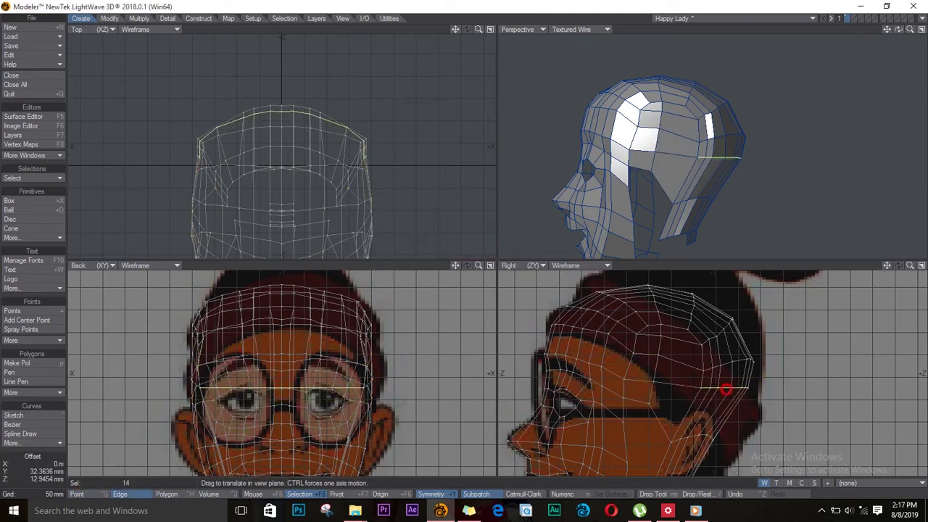
pyautogui.press('/')
pyautogui.hotkey('ctrl', 'g')
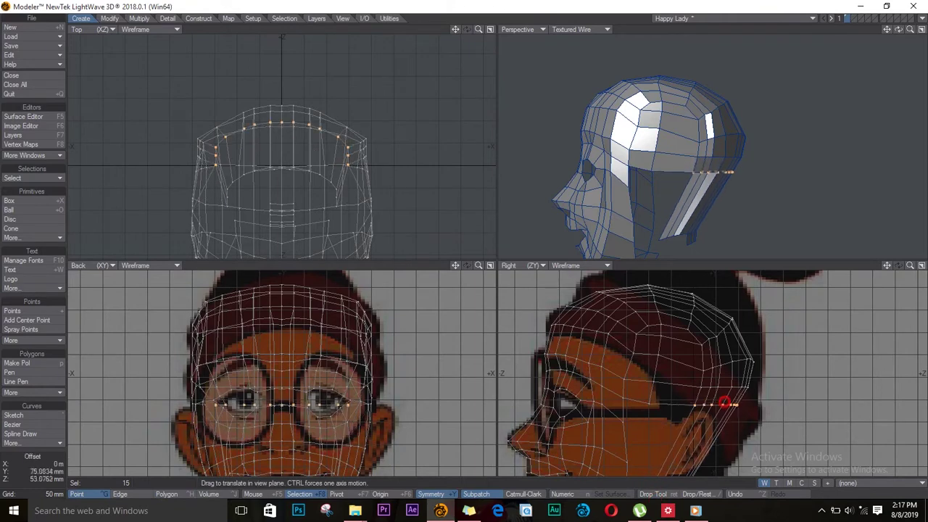
# Step: Shift the 15-point row behind the ear into place and delete the leftover strip below it
pyautogui.moveTo(669, 455); pyautogui.dragTo(692, 379)
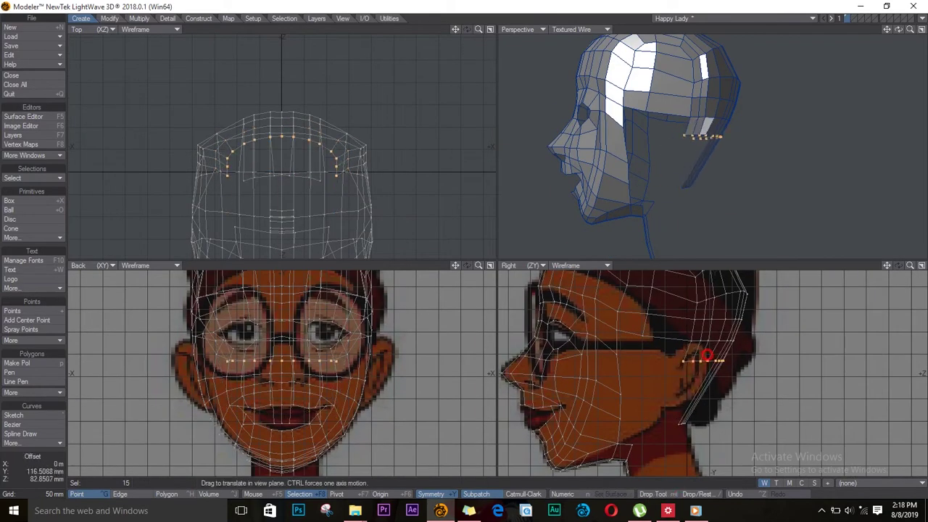
pyautogui.press('space')
pyautogui.press('space')
pyautogui.press('space')
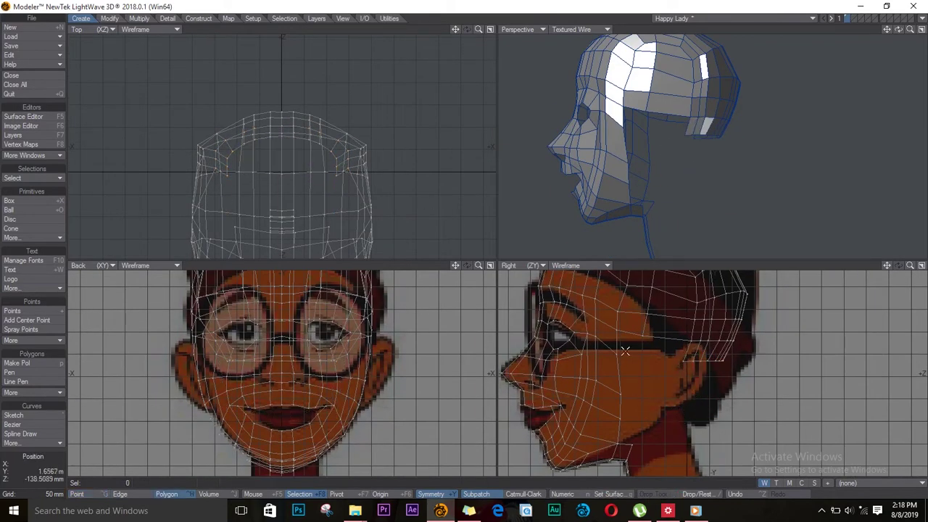
# Step: Join the back of the head to the cheek's rear edge at ear level and adjust the cheek and jaw points
pyautogui.hotkey('ctrl', 'g')
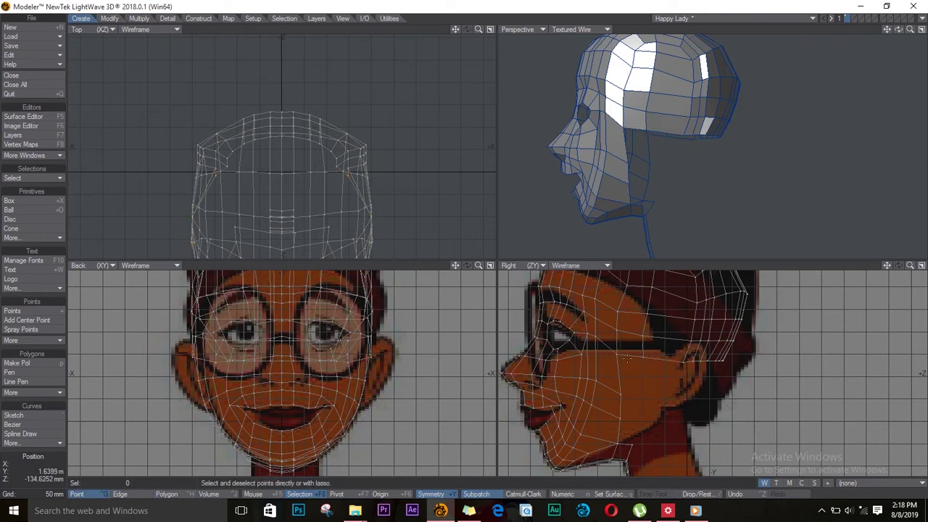
pyautogui.press('t')
pyautogui.moveTo(633, 359); pyautogui.dragTo(678, 375)
pyautogui.press('/')
pyautogui.moveTo(588, 428); pyautogui.dragTo(628, 461)
pyautogui.scroll(5, 628, 461)
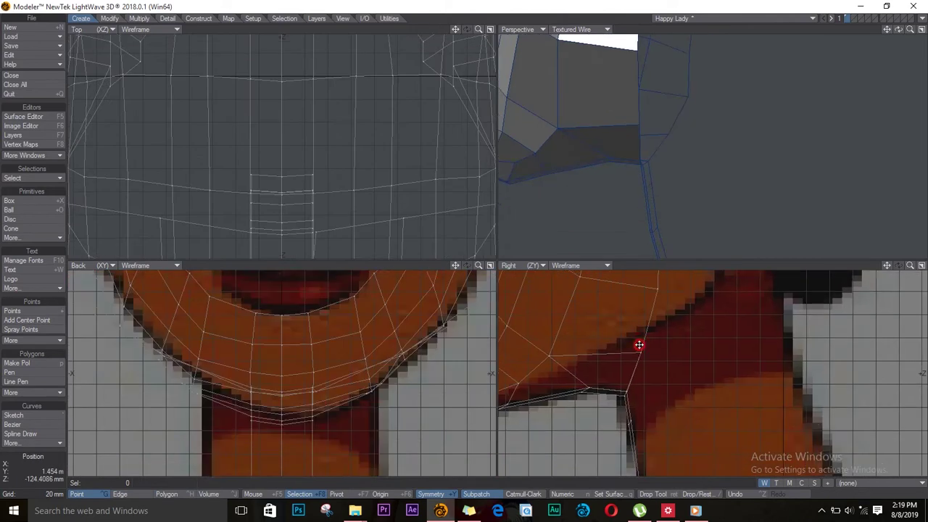
# Step: Clean up the rear jaw corner where it meets the neck strip
pyautogui.press('space')
pyautogui.press('space')
pyautogui.scroll(3, 568, 72)
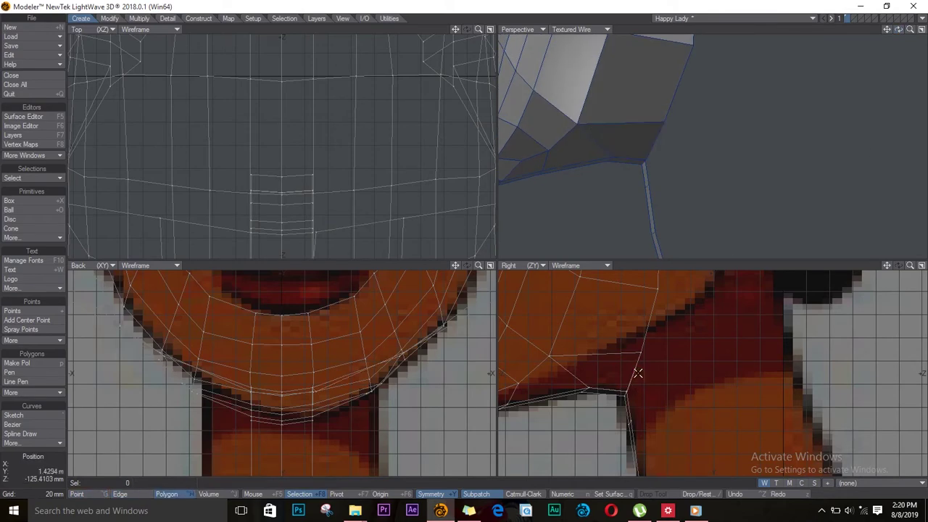
pyautogui.press('space')
pyautogui.scroll(-4, 615, 331)
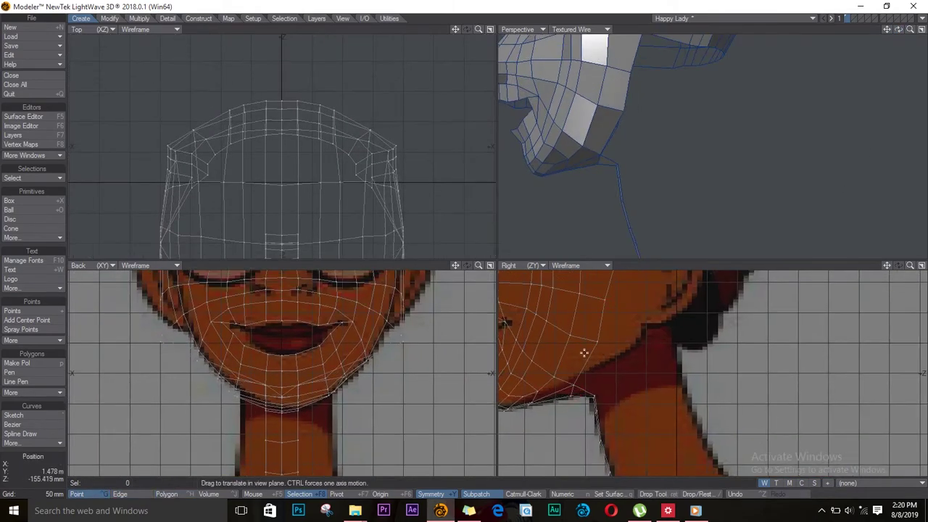
# Step: Extend the 16-edge loop at the base of the skull down toward the jaw and nape, following the side outline
pyautogui.scroll(-2, 647, 384)
pyautogui.press('l')
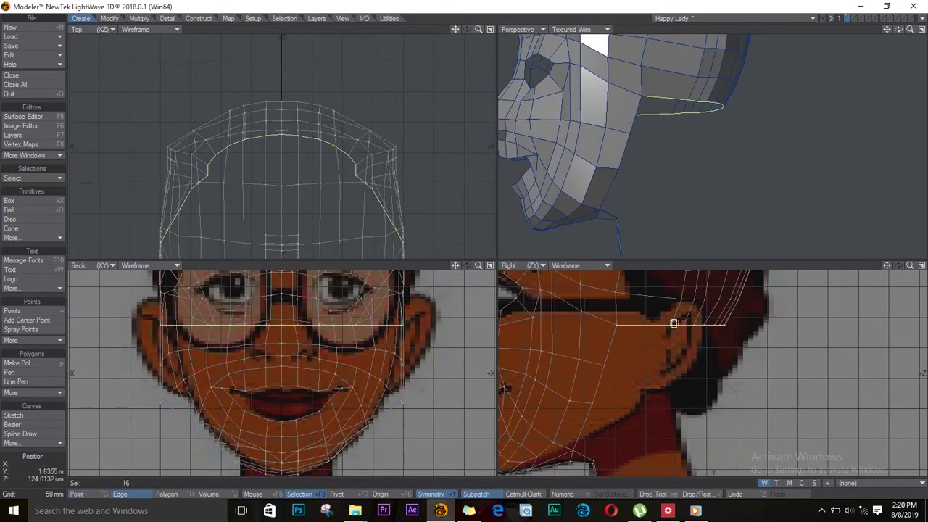
pyautogui.hotkey('shift', 'e')
pyautogui.moveTo(671, 326); pyautogui.dragTo(615, 435)
pyautogui.press('t')
pyautogui.hotkey('ctrl', 'h')
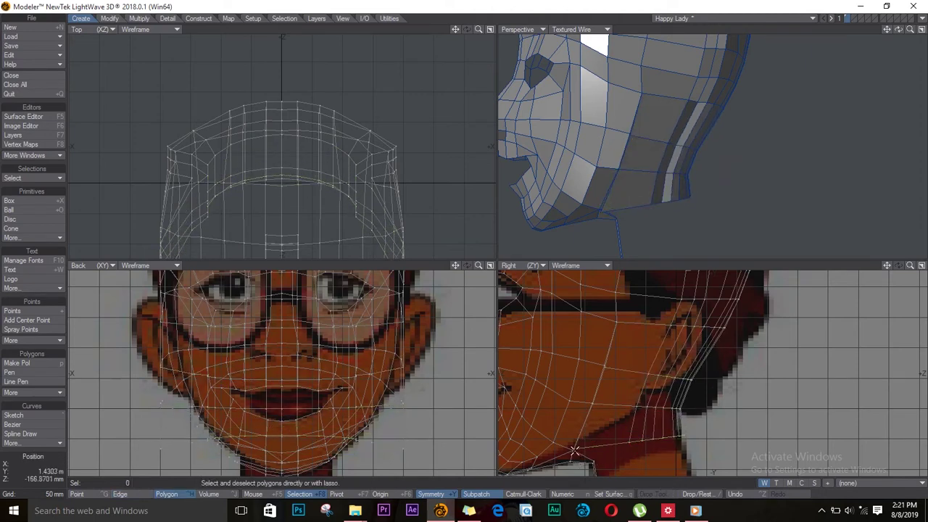
# Step: Remove the lowest row of the skull extension and weld its front points to the rear jaw points
pyautogui.press('u')
pyautogui.hotkey('ctrl', 'g')
pyautogui.click(593, 406)
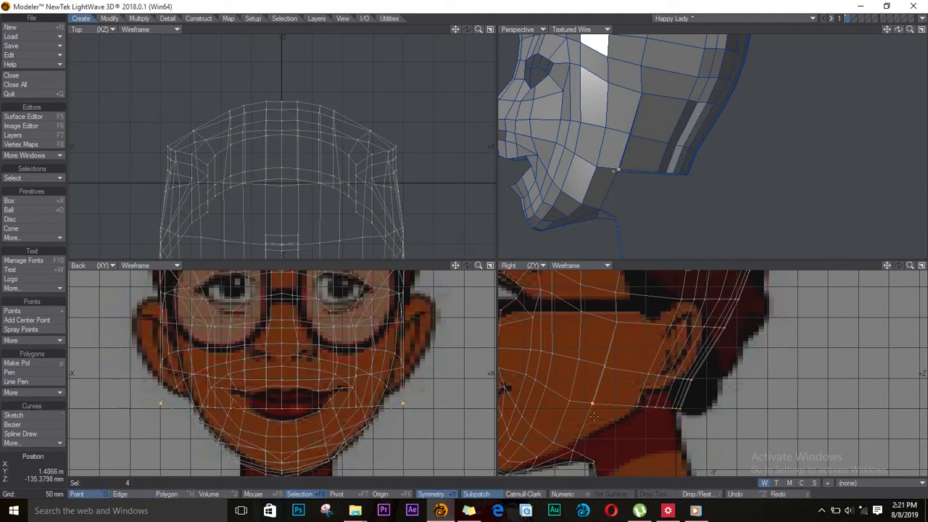
pyautogui.hotkey('ctrl', 'h')
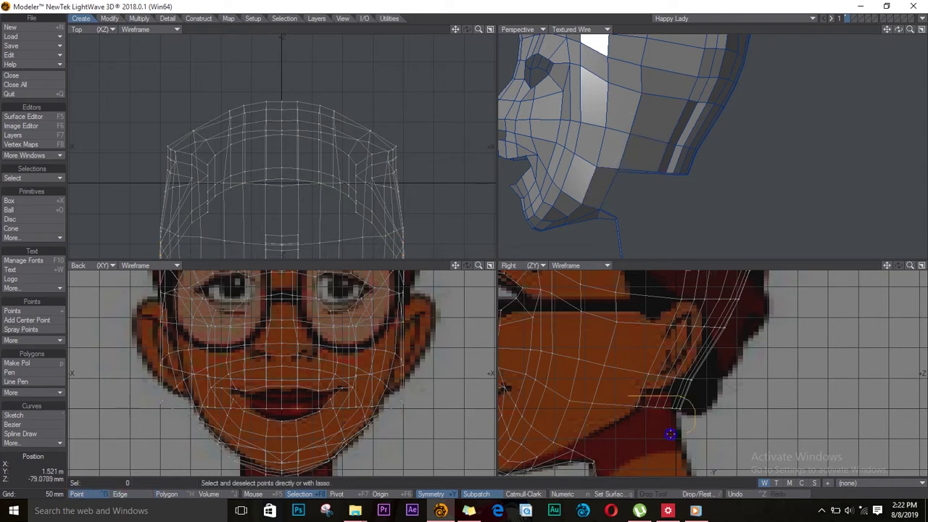
# Step: Extend the 14 edges at the base of the skull down along the nape and narrow the rows toward the neck
pyautogui.hotkey('ctrl', 'j')
pyautogui.hotkey('shift', 'e')
pyautogui.moveTo(613, 441); pyautogui.dragTo(642, 471)
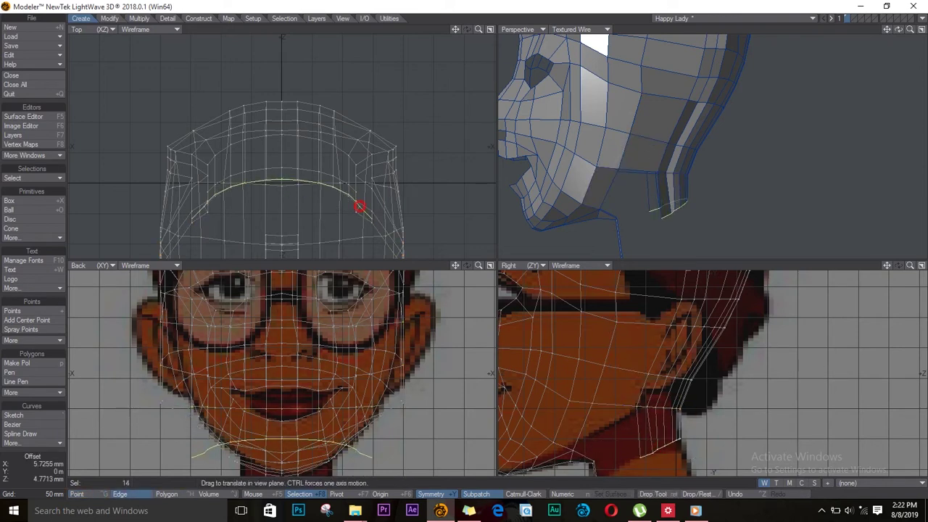
pyautogui.hotkey('shift', 'h')
pyautogui.moveTo(341, 446); pyautogui.dragTo(240, 448)
pyautogui.hotkey('ctrl', 'z')
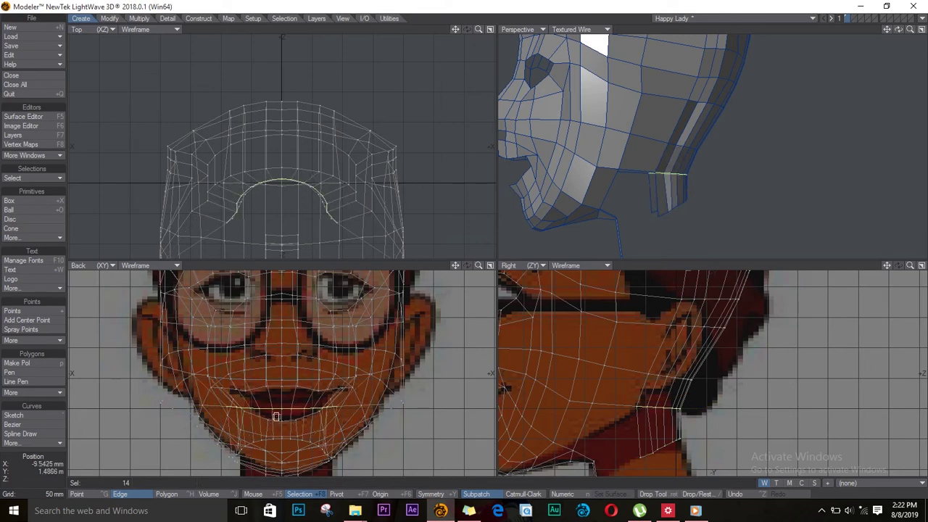
pyautogui.press('y')
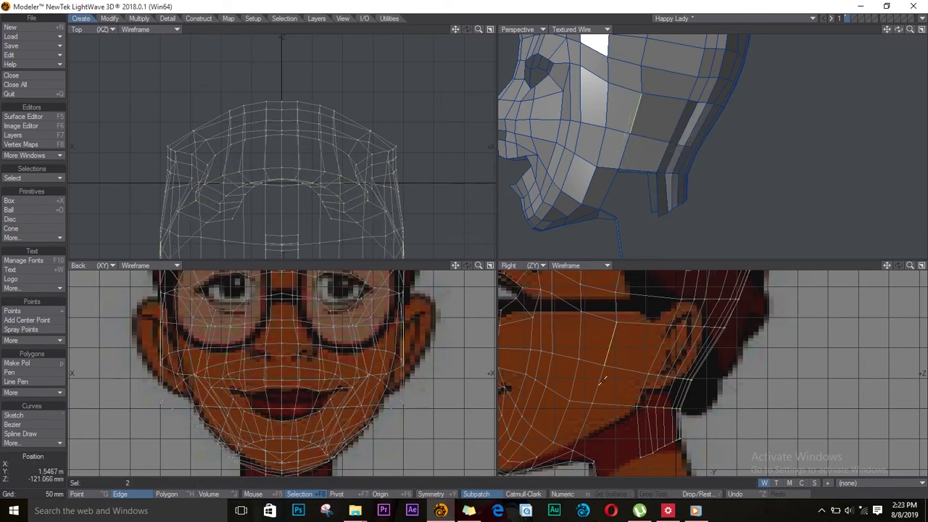
# Step: Move the edges down the rear of both cheeks and jaw sides to follow the face outline
pyautogui.moveTo(281, 416); pyautogui.dragTo(414, 326)
pyautogui.press('t')
pyautogui.moveTo(375, 400); pyautogui.dragTo(376, 411)
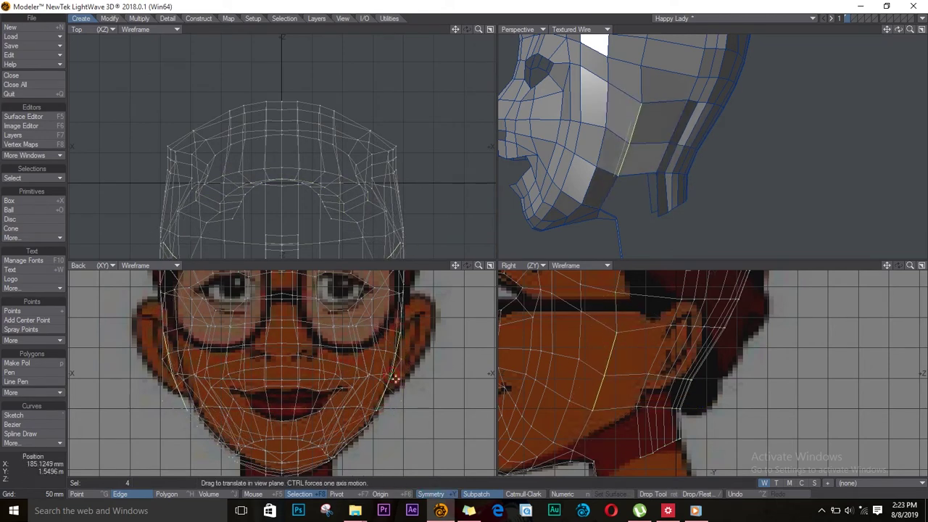
pyautogui.press('Up')
pyautogui.press('Up')
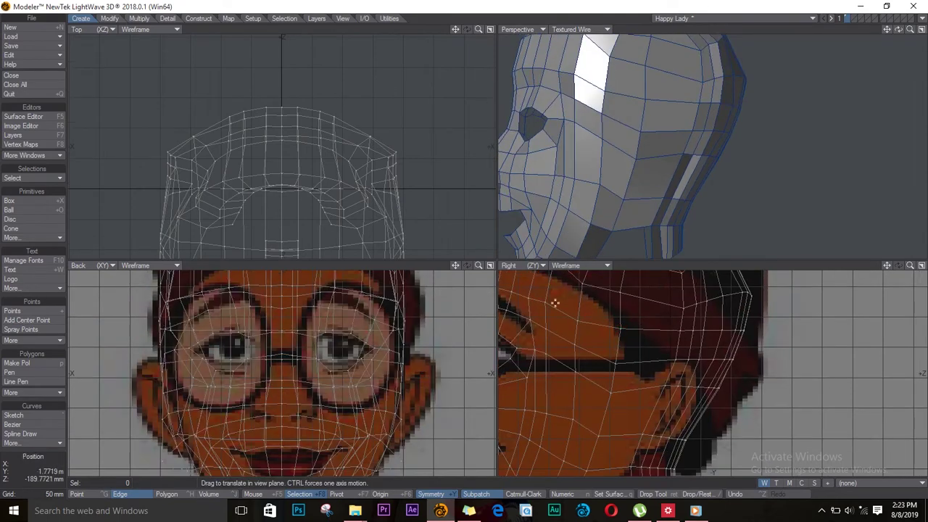
# Step: Shape the upper and rear sides of the skull toward the reference outline with the Magnet tool
pyautogui.moveTo(642, 365); pyautogui.dragTo(546, 408)
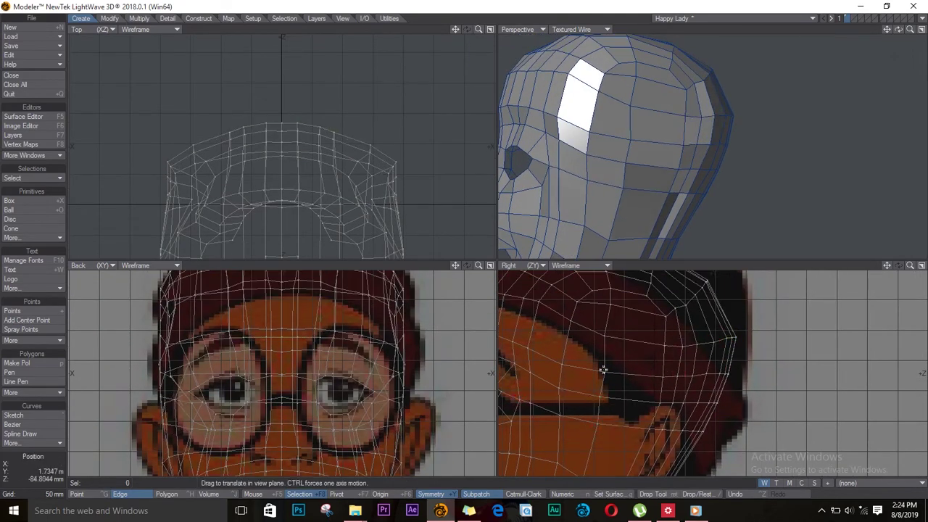
pyautogui.press(',')
pyautogui.press('a')
pyautogui.moveTo(899, 30); pyautogui.dragTo(877, 43)
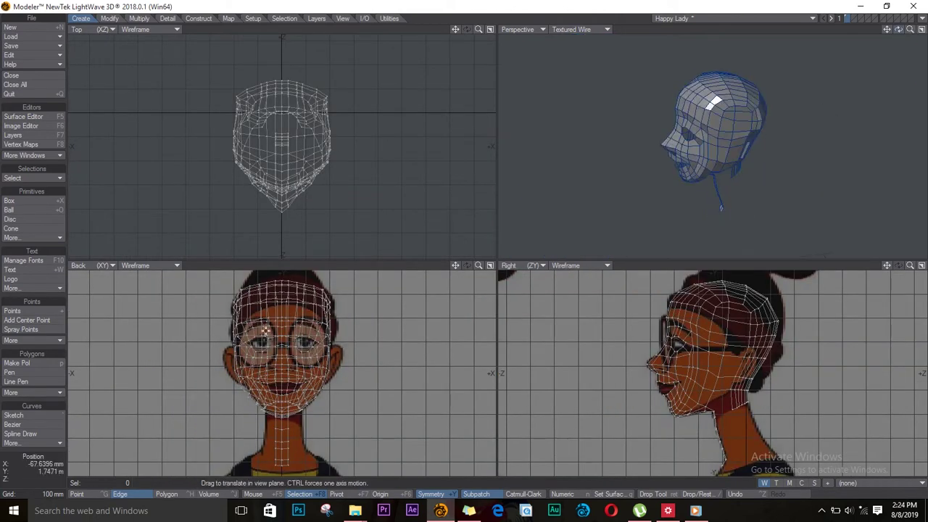
pyautogui.click(109, 18)
pyautogui.click(14, 246)
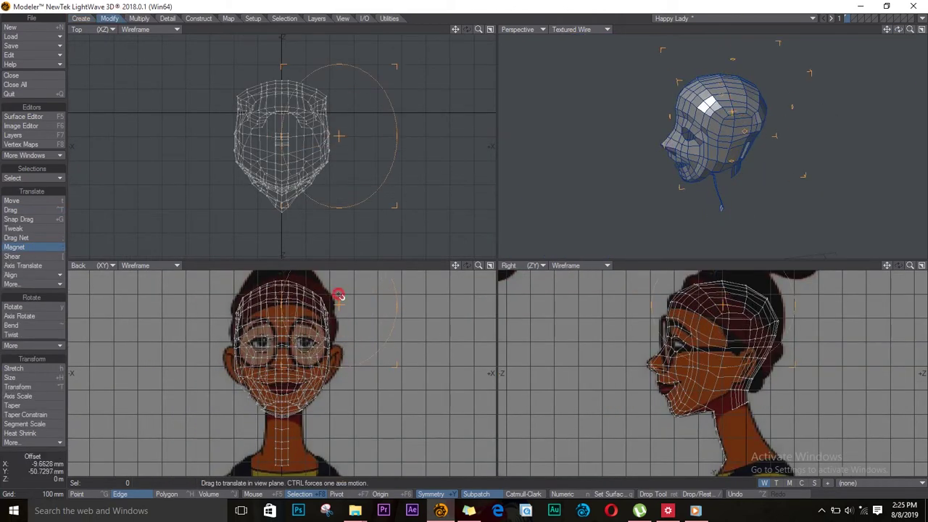
pyautogui.moveTo(338, 294); pyautogui.dragTo(314, 286, button='right')
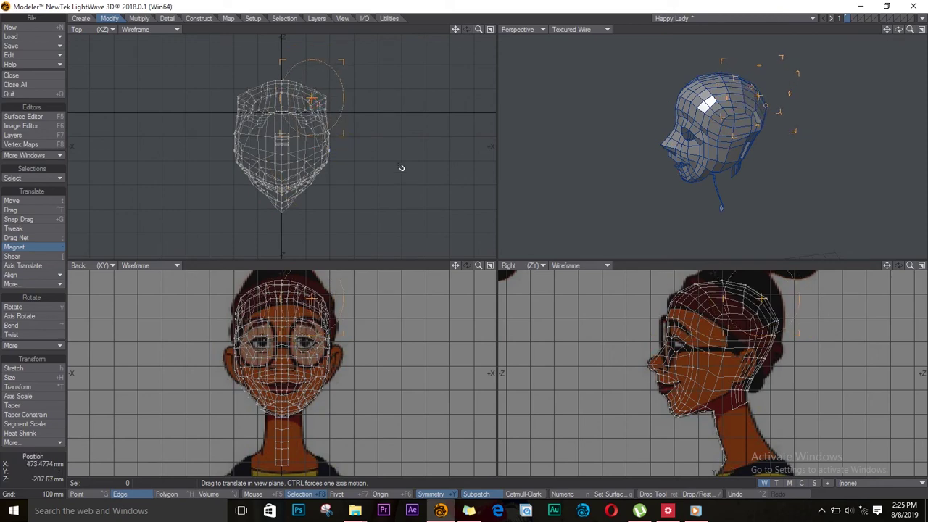
pyautogui.moveTo(899, 29); pyautogui.dragTo(691, 165)
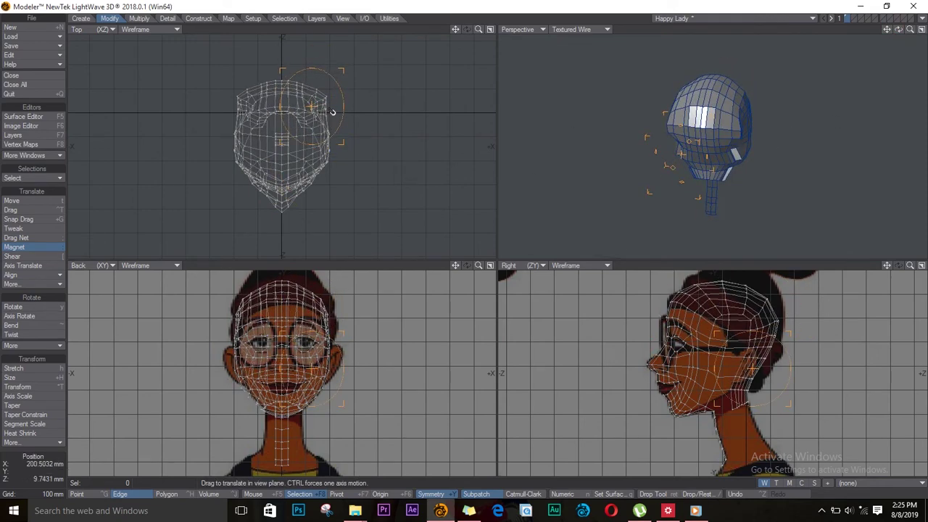
pyautogui.press('space')
# Step: Straighten the 10-edge column behind the ears on both sides and move it outward and back to round the skull's corners
pyautogui.press('a')
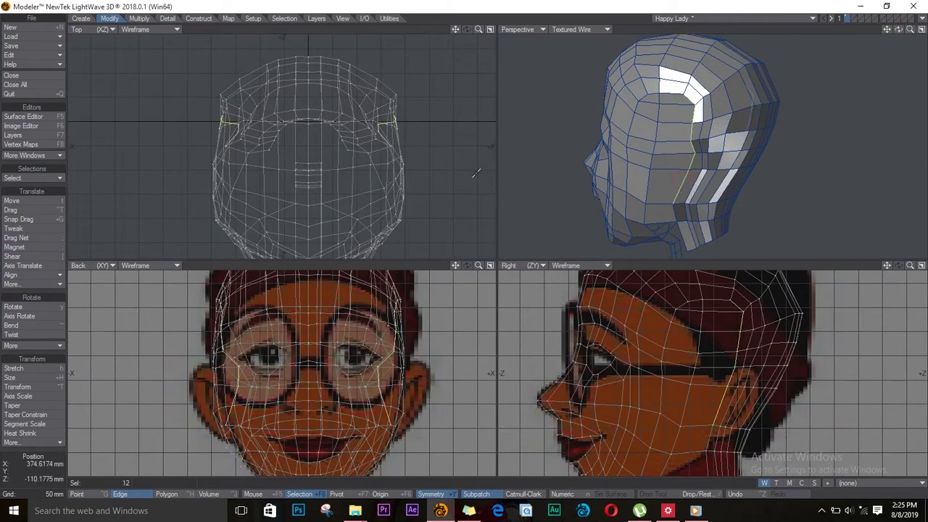
pyautogui.moveTo(475, 173); pyautogui.dragTo(741, 316)
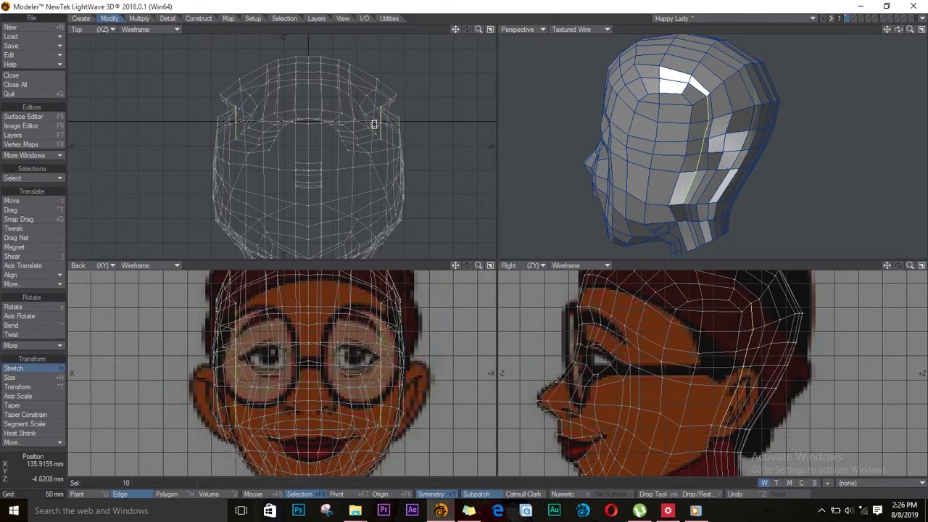
pyautogui.press('t')
pyautogui.moveTo(373, 113); pyautogui.dragTo(385, 96)
pyautogui.press('/')
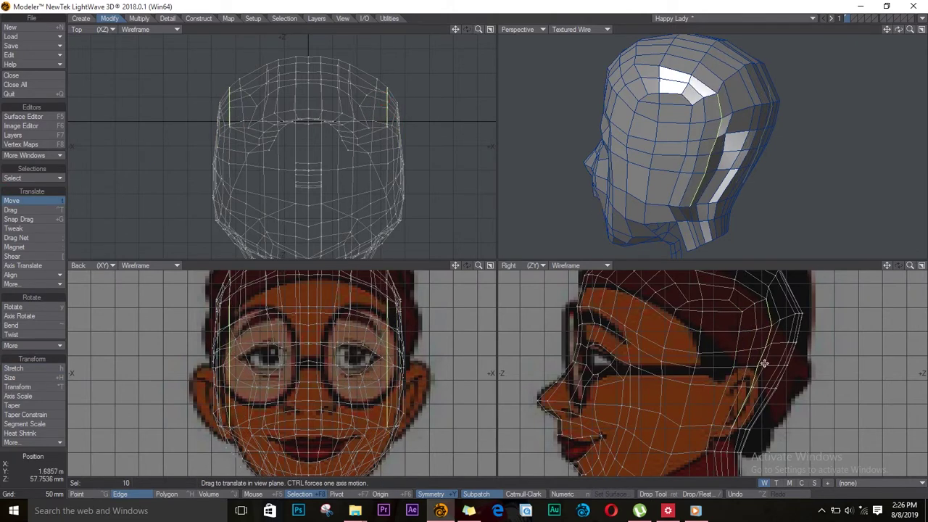
# Step: Align the next edge column toward the back of the skull and move it outward to continue the rounded curve
pyautogui.hotkey('ctrl', 't')
pyautogui.press('space')
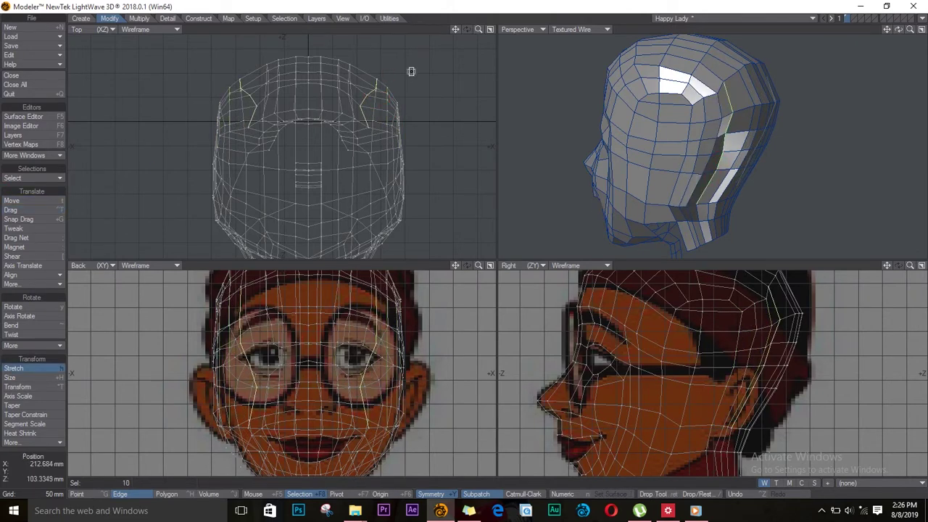
pyautogui.keyDown('shift'); pyautogui.click(410, 70); pyautogui.keyUp('shift')
pyautogui.press('t')
pyautogui.moveTo(898, 29); pyautogui.dragTo(900, 32)
pyautogui.press('space')
pyautogui.press('/')
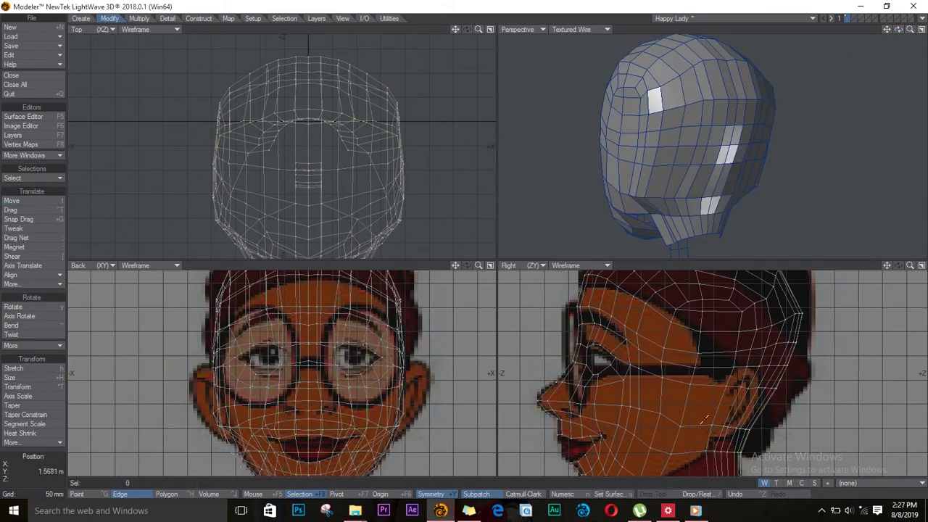
# Step: Adjust the points of the 14-edge row across the back of the skull at earlobe level into an even curve
pyautogui.doubleClick(296, 429)
pyautogui.hotkey('ctrl', 't')
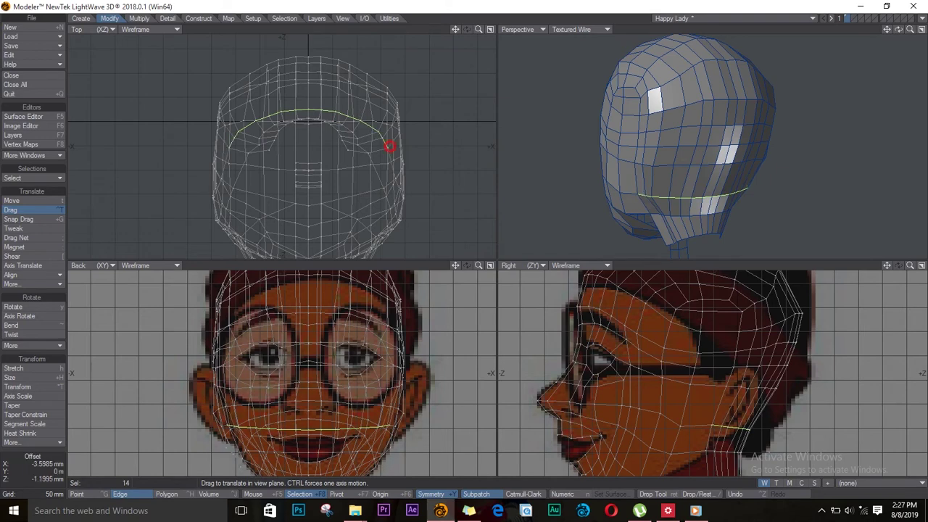
pyautogui.hotkey('ctrl', 'z')
pyautogui.moveTo(685, 428); pyautogui.dragTo(681, 421)
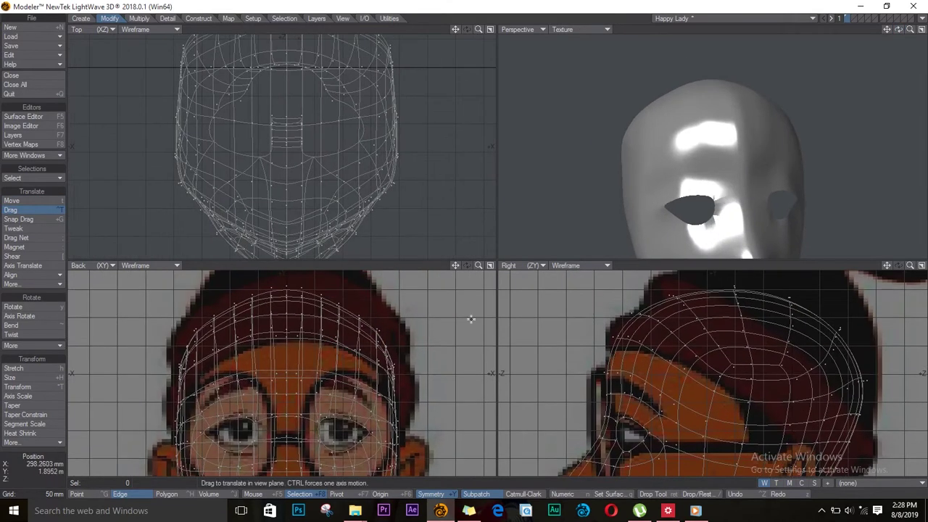
# Step: Reposition the forehead points and the 8 edges along the hairline to smooth the brow and temple curve
pyautogui.press('space')
pyautogui.hotkey('ctrl', 't')
pyautogui.moveTo(312, 374); pyautogui.dragTo(309, 361)
pyautogui.press('space')
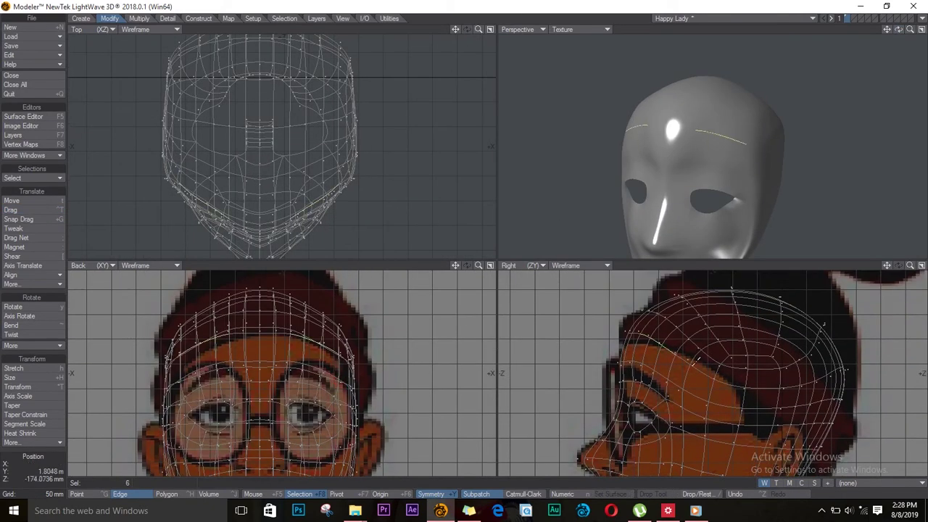
pyautogui.click(689, 359)
pyautogui.hotkey('ctrl', 't')
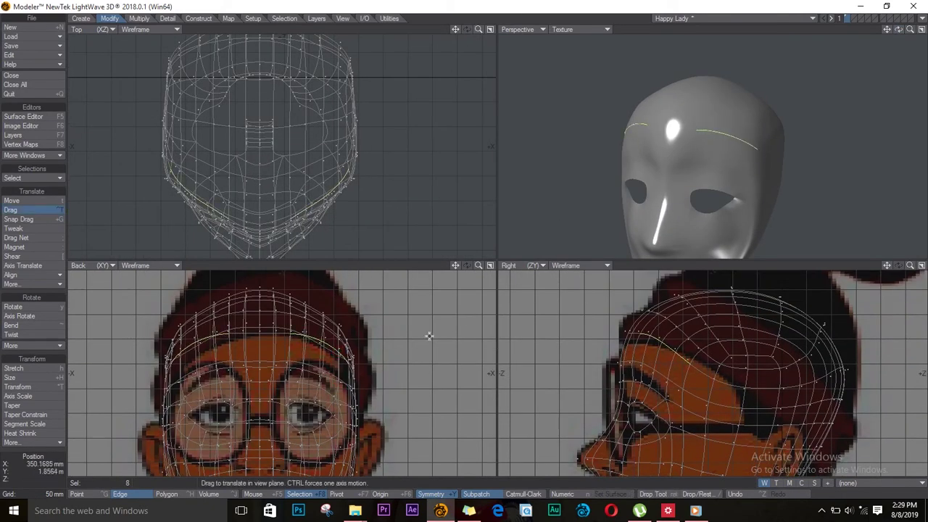
pyautogui.hotkey('ctrl', 'g')
pyautogui.press('space')
pyautogui.hotkey('ctrl', 'h')
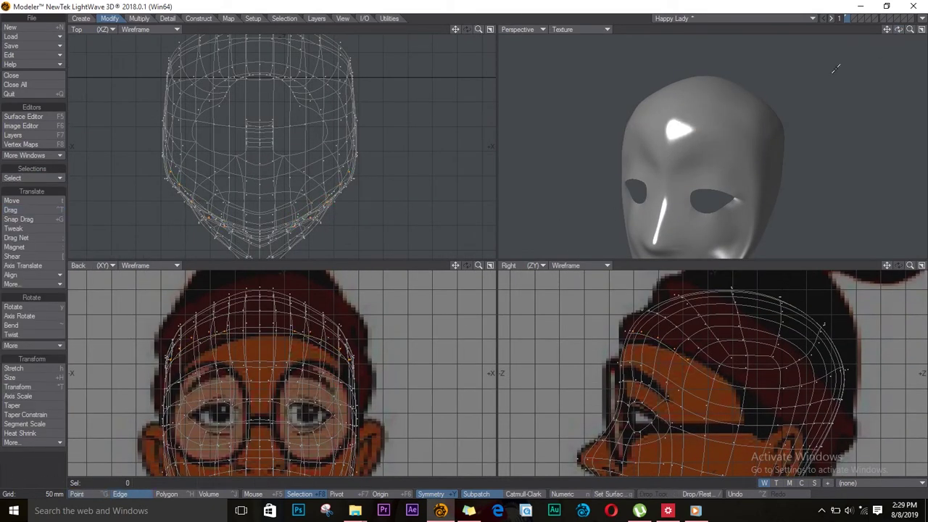
# Step: Shift the 8 edges running down the temples beside the eyes inward and about 21 mm toward the back
pyautogui.click(577, 29)
pyautogui.moveTo(898, 29)
pyautogui.mouseDown()
pyautogui.moveTo(863, 30)
pyautogui.moveTo(881, 40)
pyautogui.moveTo(871, 51)
pyautogui.mouseUp()
pyautogui.click(602, 91)
pyautogui.click(729, 177)
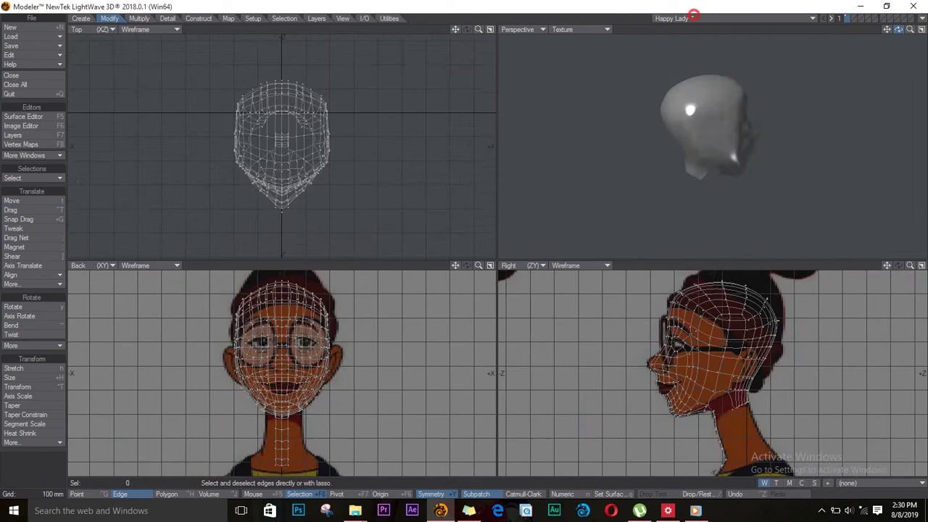
pyautogui.keyDown('alt'); pyautogui.moveTo(703, 119); pyautogui.dragTo(716, 120); pyautogui.keyUp('alt')
pyautogui.click(716, 120)
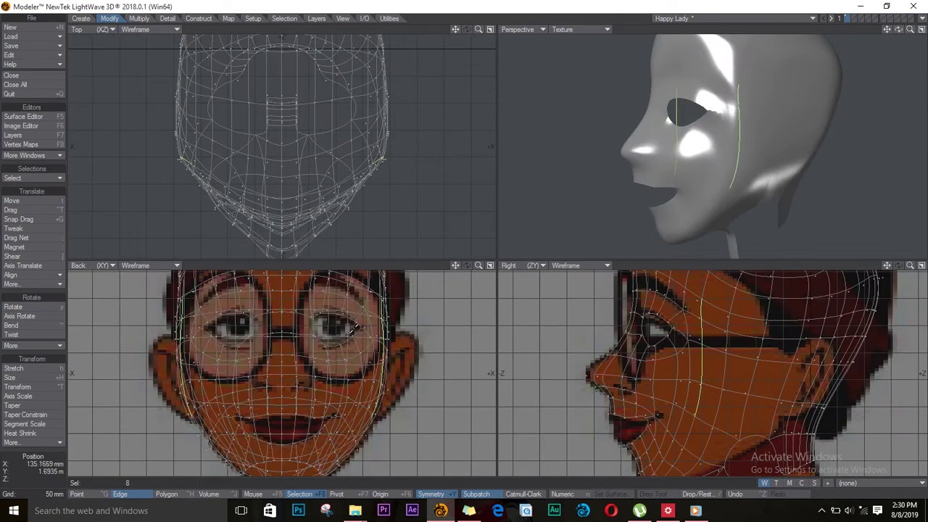
pyautogui.press('y')
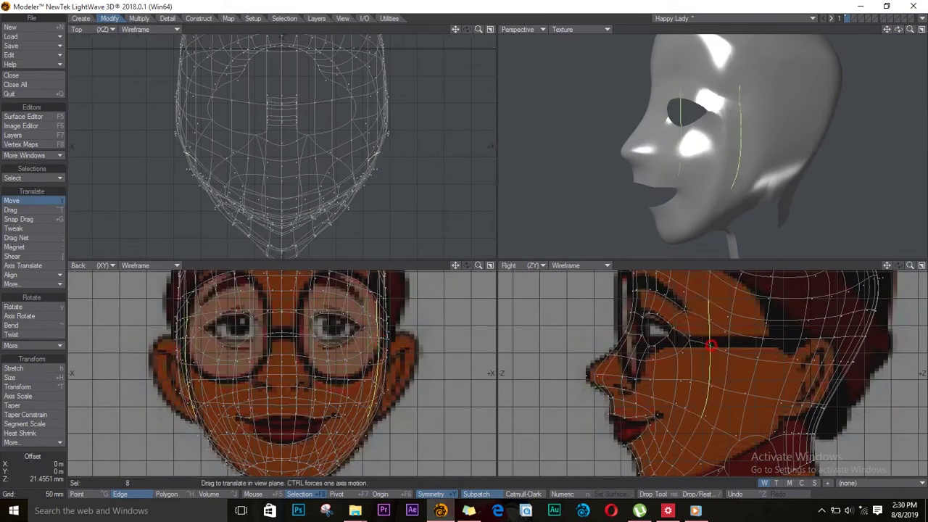
pyautogui.keyDown('alt'); pyautogui.moveTo(835, 149); pyautogui.dragTo(768, 149); pyautogui.keyUp('alt')
# Step: Try to redirect the edge flow beside the mouth corners by recutting the cheek polygons
pyautogui.click(573, 29)
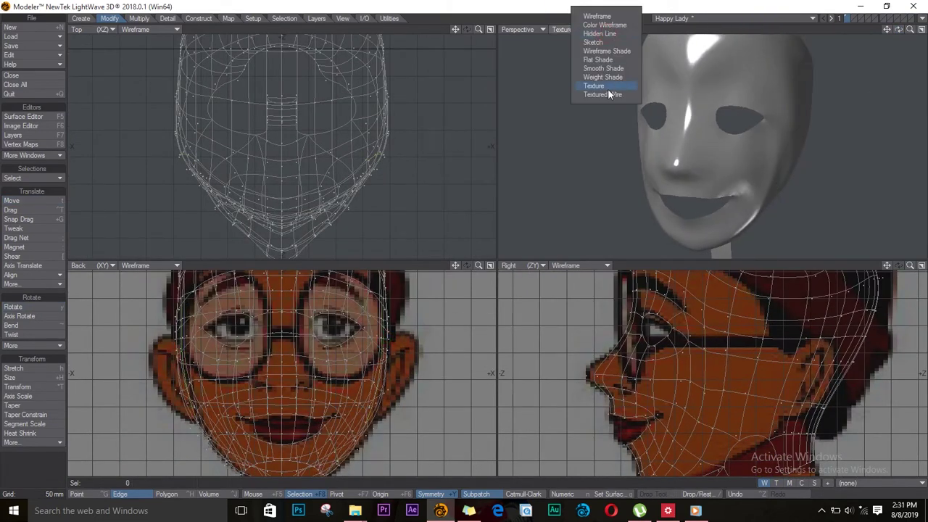
pyautogui.click(599, 91)
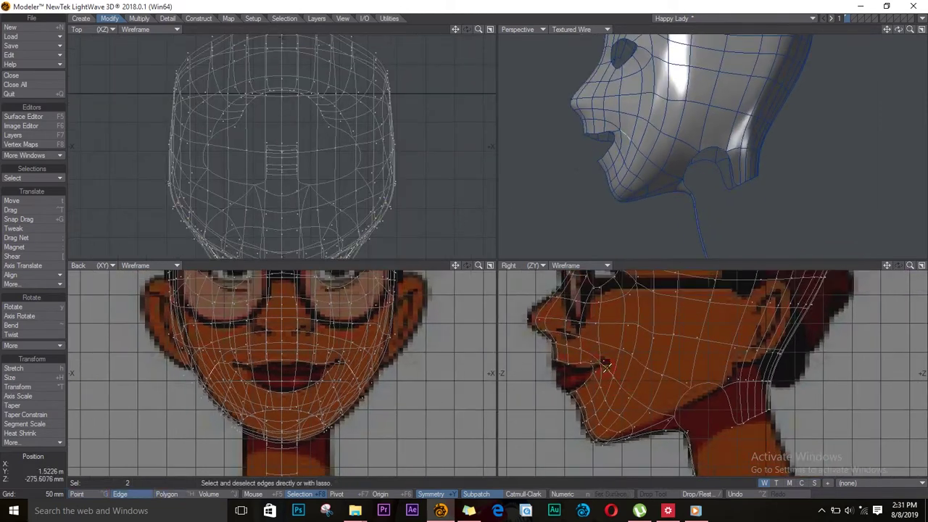
pyautogui.hotkey('ctrl', 'j')
pyautogui.hotkey('shift', 'k')
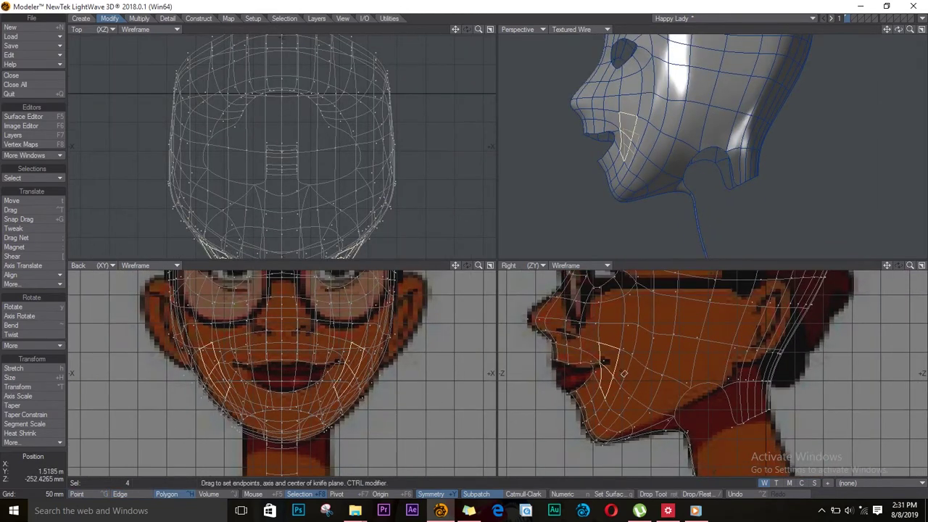
pyautogui.click(618, 374)
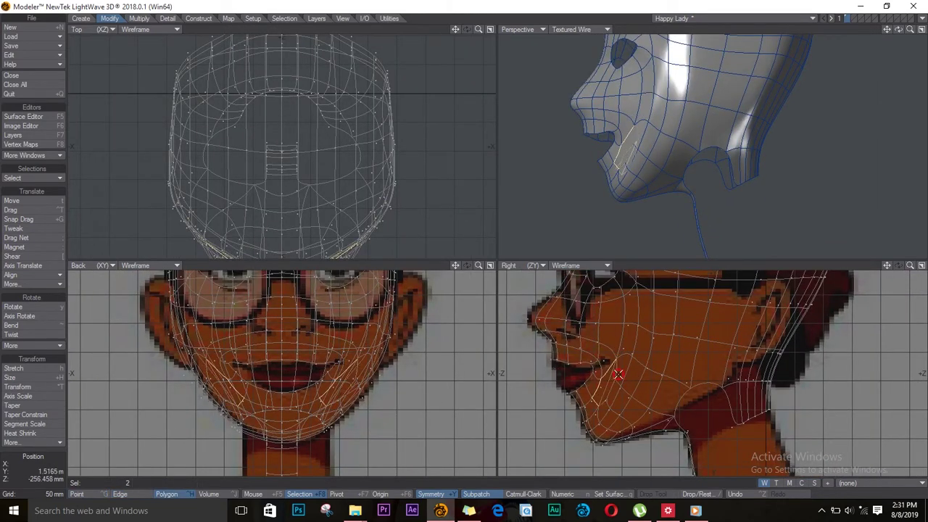
pyautogui.moveTo(605, 396); pyautogui.dragTo(618, 384)
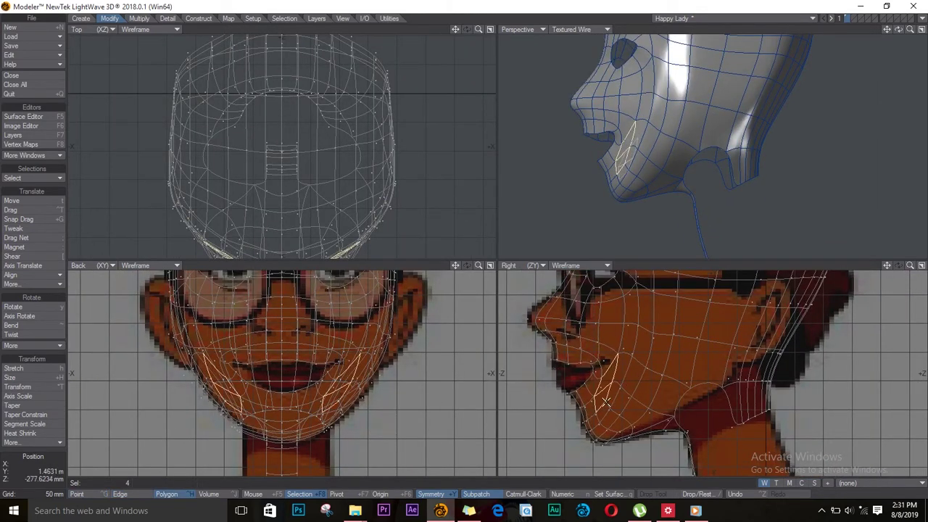
pyautogui.hotkey('ctrl', 'g')
pyautogui.hotkey('ctrl', 'z')
pyautogui.hotkey('ctrl', 'z')
pyautogui.hotkey('ctrl', 'z')
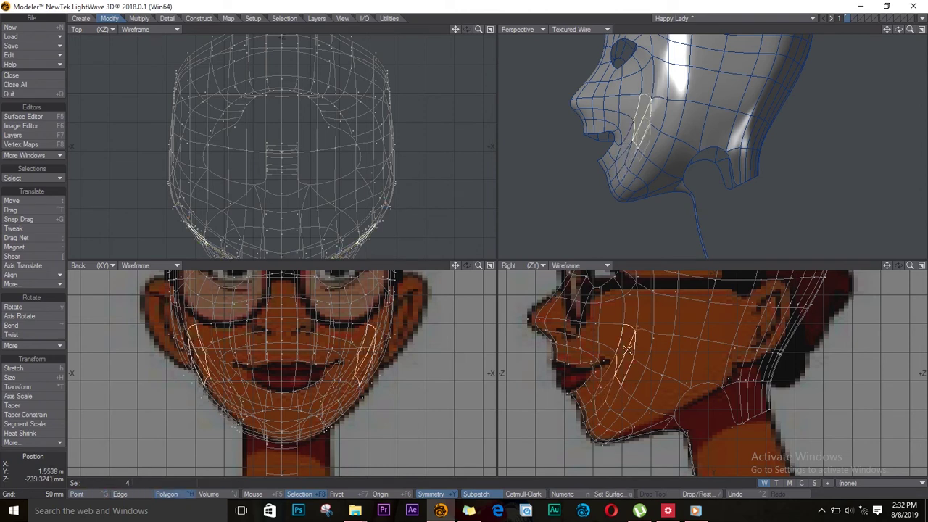
# Step: Reposition the points of the lower cheeks beside the mouth corners to smooth the cheek surface
pyautogui.press('t')
pyautogui.moveTo(333, 217); pyautogui.dragTo(355, 190)
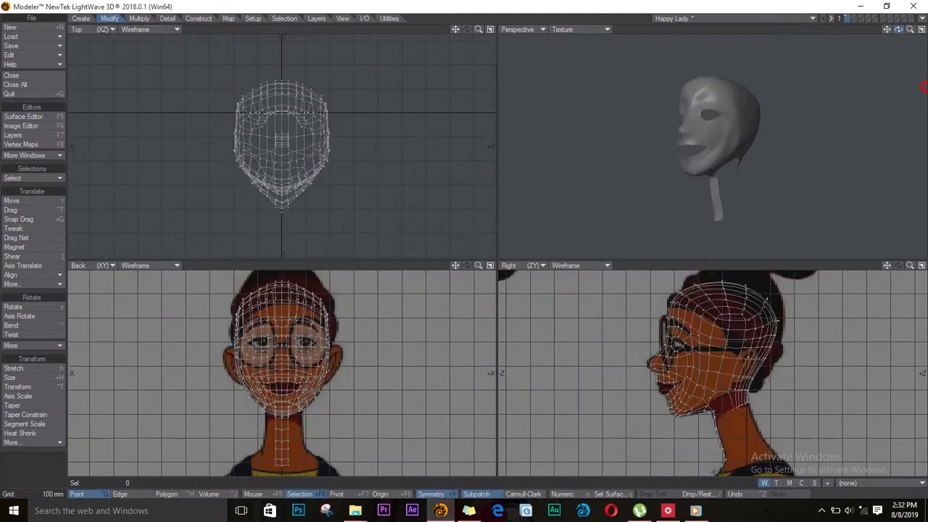
pyautogui.press('.')
pyautogui.press('.')
pyautogui.hotkey('ctrl', 't')
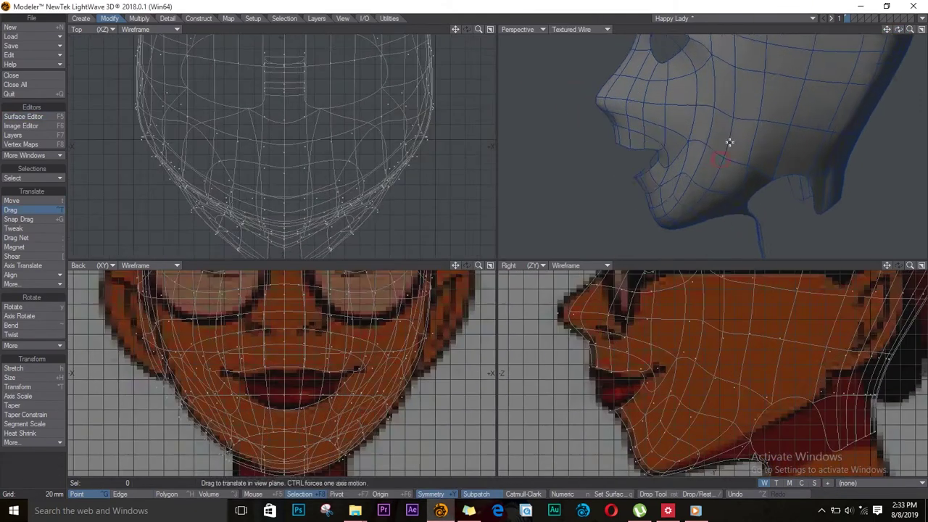
pyautogui.moveTo(766, 172); pyautogui.dragTo(678, 180)
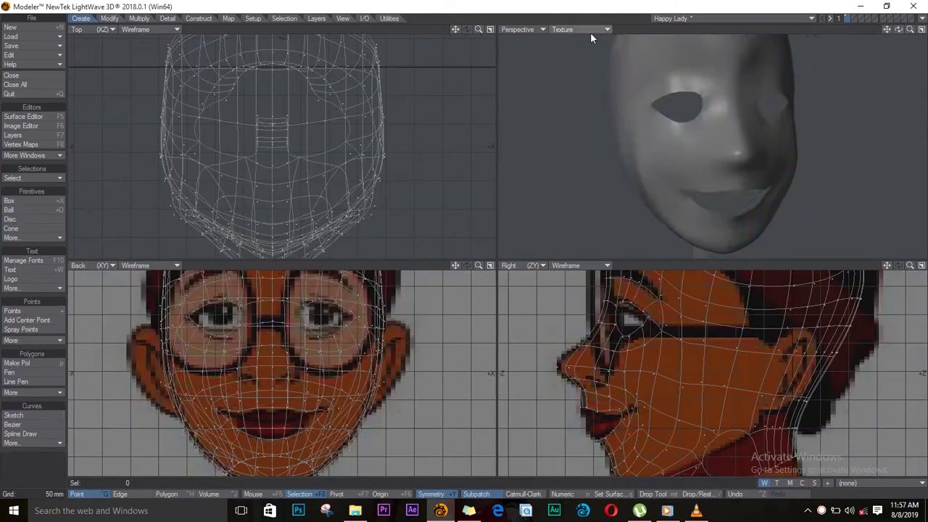
# Step: Fine-tune the mouth-corner and mid-cheek points to even out the mesh around the smile
pyautogui.moveTo(899, 29); pyautogui.dragTo(878, 37)
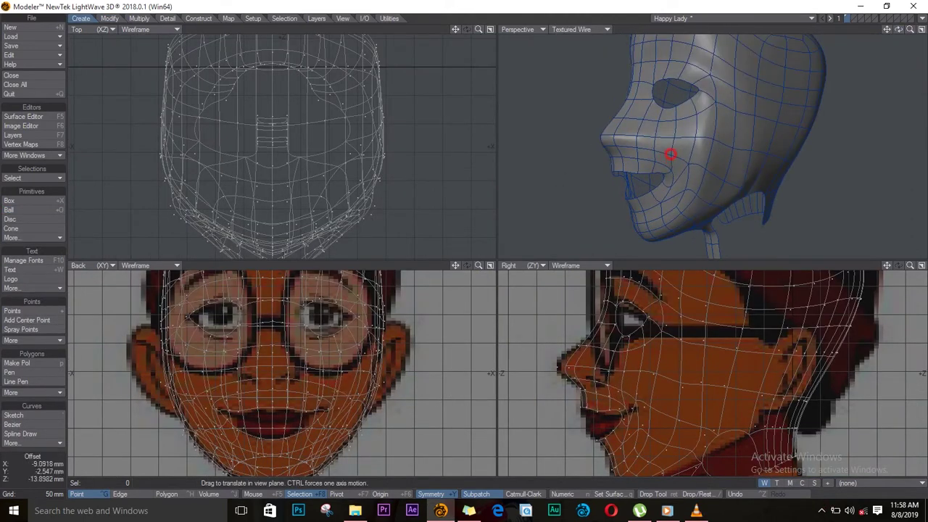
pyautogui.moveTo(671, 153); pyautogui.dragTo(665, 190)
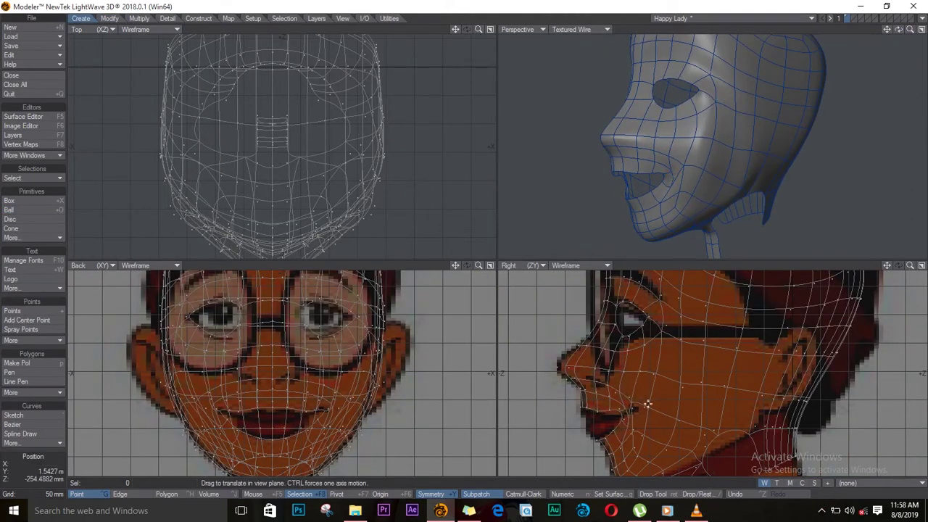
pyautogui.moveTo(707, 348); pyautogui.dragTo(709, 347)
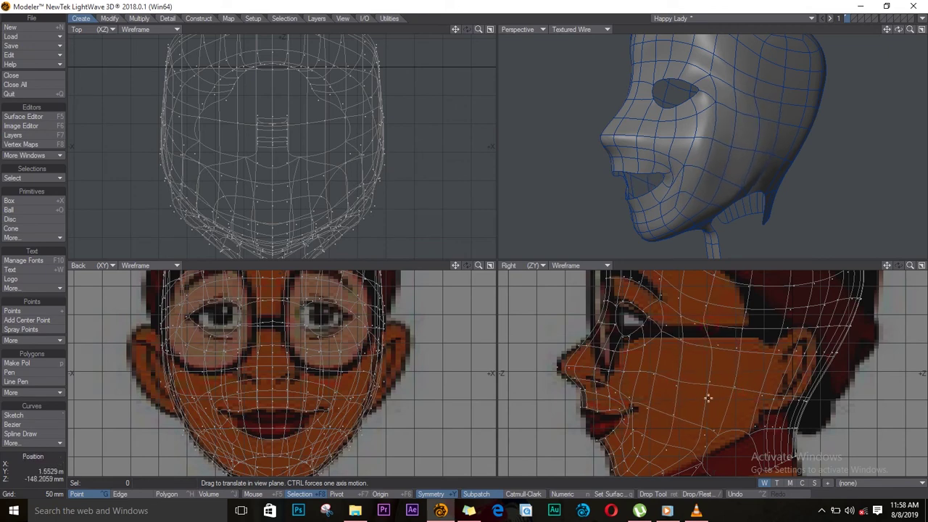
# Step: Reposition the symmetric cheek points from beside the nose to the mid-cheek to even out the cheek surface
pyautogui.moveTo(710, 395); pyautogui.dragTo(737, 438)
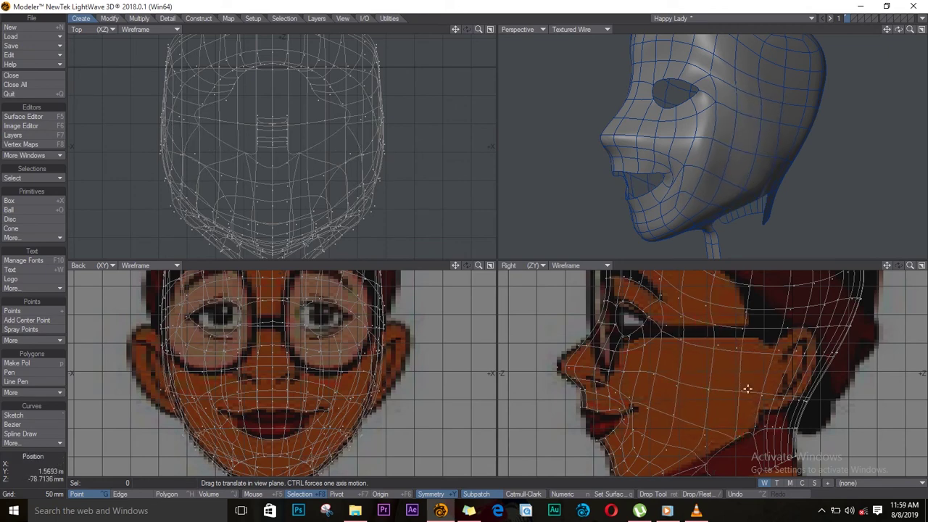
pyautogui.scroll(2, 715, 455)
pyautogui.keyDown('alt'); pyautogui.moveTo(638, 145); pyautogui.dragTo(759, 145); pyautogui.keyUp('alt')
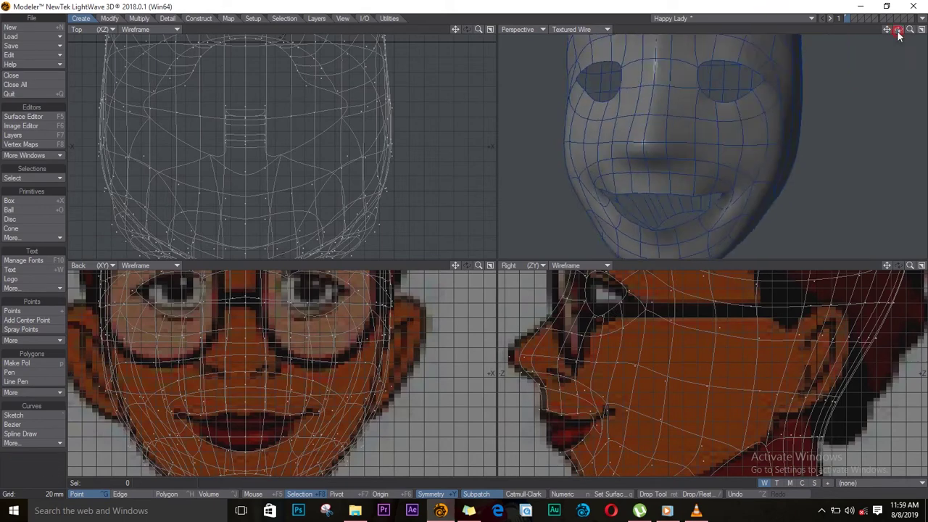
pyautogui.click(756, 146)
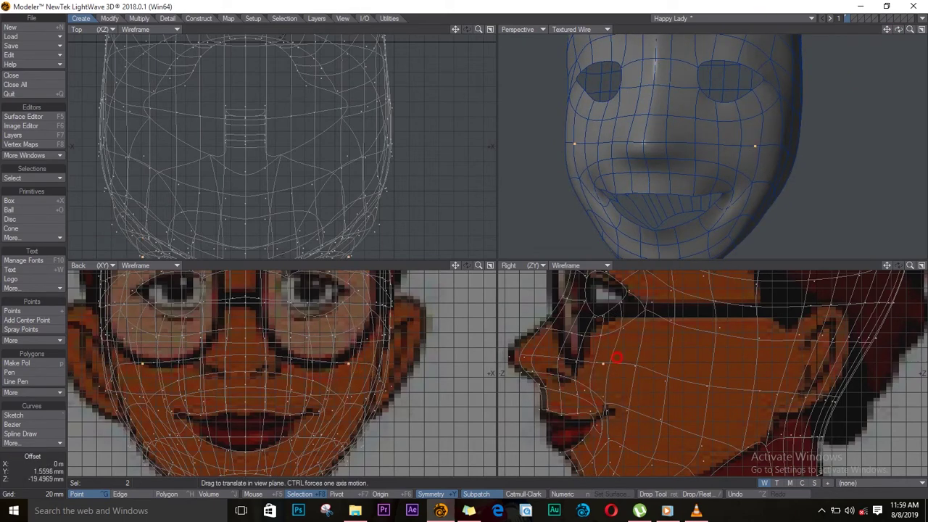
pyautogui.keyDown('alt'); pyautogui.moveTo(725, 181); pyautogui.dragTo(840, 95); pyautogui.keyUp('alt')
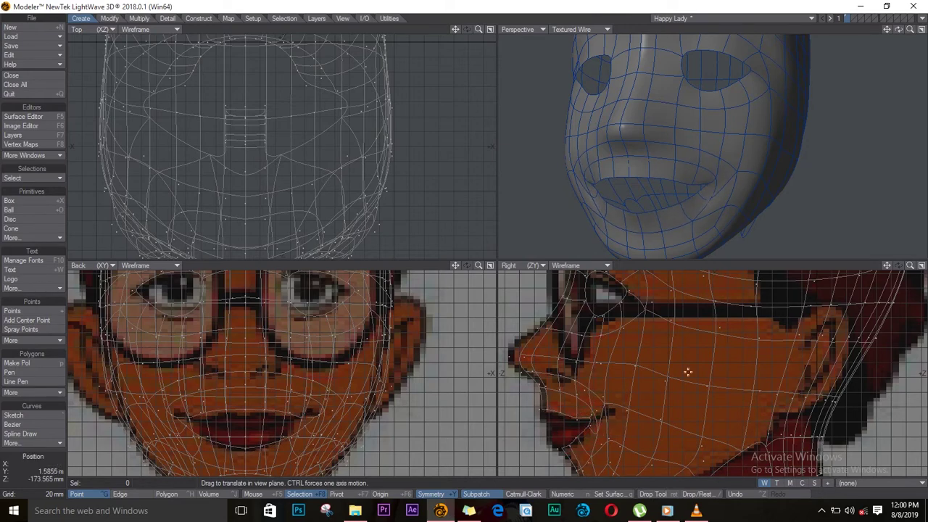
# Step: Switch the perspective view to Texture shading and adjust the pair of lower cheek points beside the mouth to smooth the jawline
pyautogui.click(573, 29)
pyautogui.click(573, 40)
pyautogui.press('a')
pyautogui.keyDown('alt'); pyautogui.moveTo(725, 145); pyautogui.dragTo(705, 156); pyautogui.keyUp('alt')
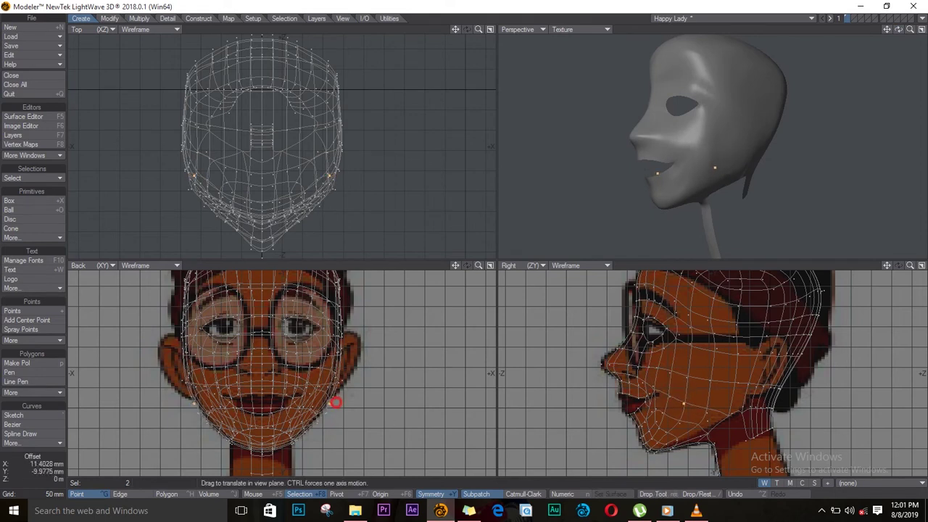
pyautogui.keyDown('alt'); pyautogui.moveTo(652, 46); pyautogui.dragTo(718, 48); pyautogui.keyUp('alt')
pyautogui.moveTo(798, 58)
pyautogui.keyDown('alt'); pyautogui.mouseDown()
pyautogui.moveTo(747, 51)
pyautogui.moveTo(815, 51)
pyautogui.moveTo(798, 66)
pyautogui.mouseUp(); pyautogui.keyUp('alt')
pyautogui.hotkey('ctrl', 'shift', 'z')
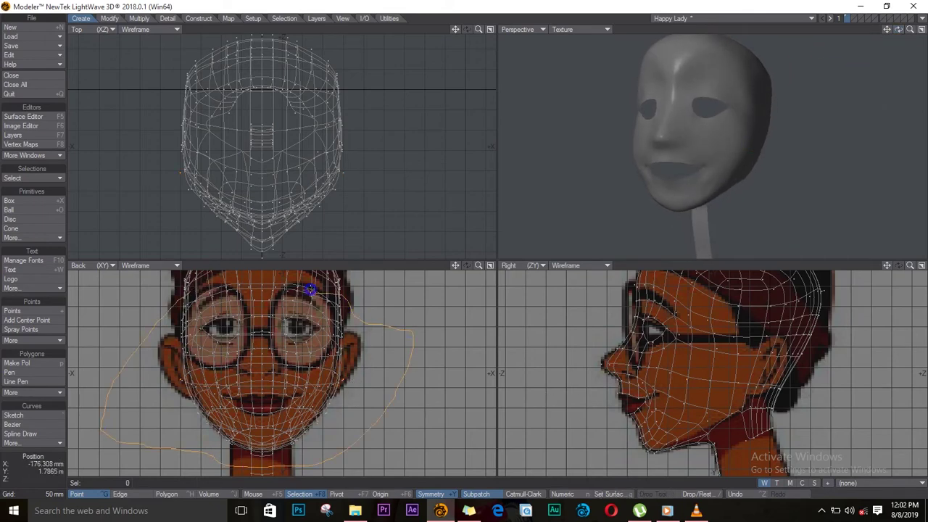
# Step: Stretch the head mesh slightly narrower in width about its centre line
pyautogui.moveTo(310, 290); pyautogui.dragTo(313, 293, button='right')
pyautogui.hotkey('shift', 'h')
pyautogui.moveTo(275, 393); pyautogui.dragTo(261, 354)
pyautogui.press('/')
pyautogui.click(262, 356)
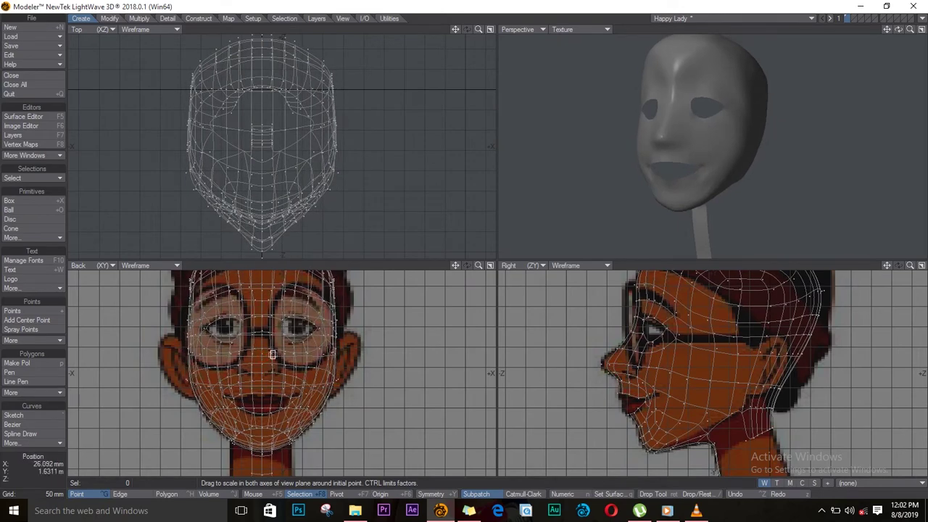
pyautogui.press('a')
pyautogui.keyDown('alt'); pyautogui.moveTo(617, 90); pyautogui.dragTo(613, 87); pyautogui.keyUp('alt')
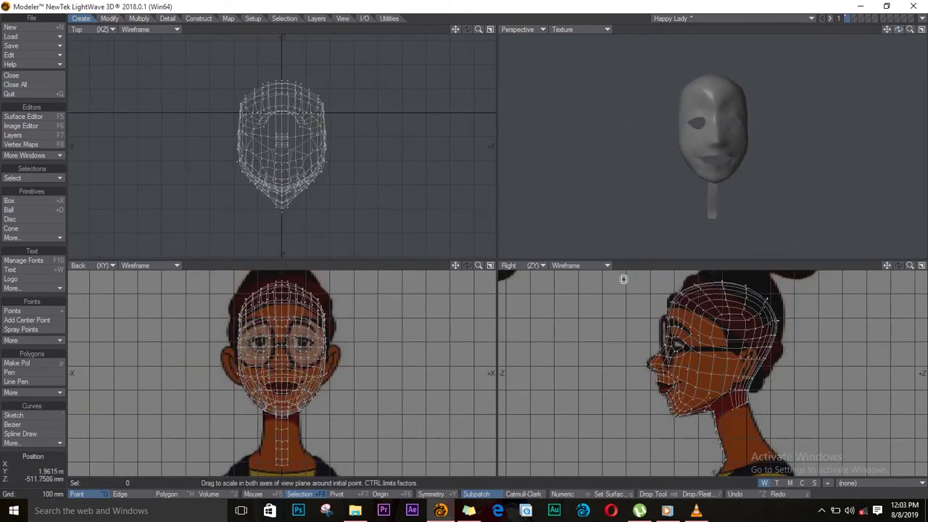
# Step: Turn off subpatch mode and realign the rows of points around the neck opening beneath the jaw
pyautogui.hotkey('ctrl', 'h')
pyautogui.scroll(5, 624, 290)
pyautogui.moveTo(686, 380); pyautogui.dragTo(709, 401)
pyautogui.hotkey('ctrl', 'g')
pyautogui.press('Tab')
pyautogui.scroll(2, 761, 395)
pyautogui.press('t')
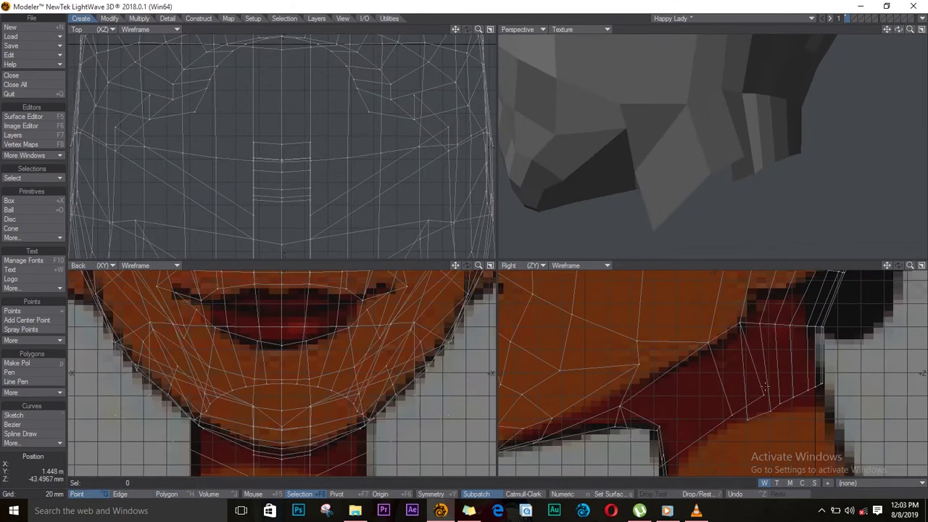
pyautogui.moveTo(705, 378); pyautogui.dragTo(826, 365)
pyautogui.moveTo(713, 365); pyautogui.dragTo(759, 289)
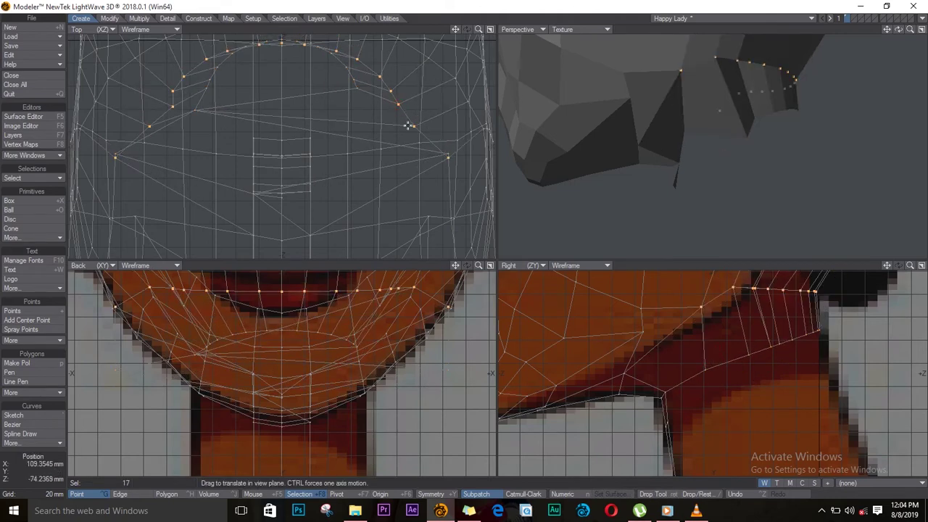
pyautogui.hotkey('ctrl', 'z')
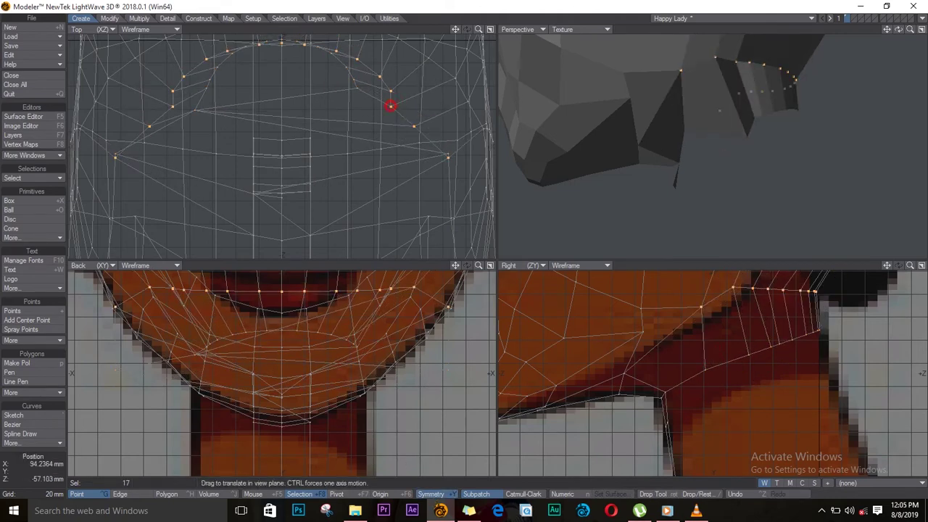
pyautogui.moveTo(390, 106); pyautogui.dragTo(435, 129)
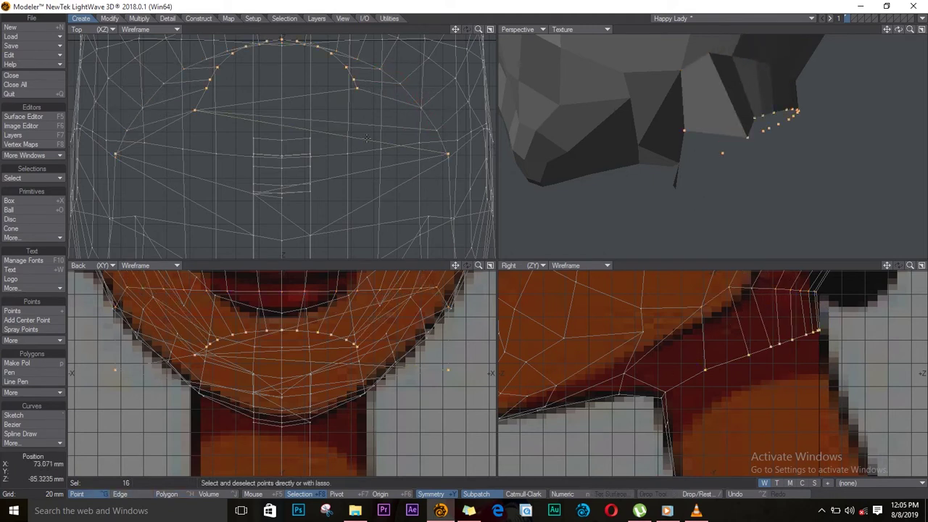
# Step: Set the perspective view to Textured Wire and remove the badly connected polygons on the side of the neck opening
pyautogui.moveTo(898, 29)
pyautogui.mouseDown()
pyautogui.moveTo(895, 65)
pyautogui.moveTo(394, 220)
pyautogui.moveTo(578, 198)
pyautogui.moveTo(580, 58)
pyautogui.mouseUp()
pyautogui.hotkey('ctrl', 'h')
pyautogui.click(584, 29)
pyautogui.click(591, 86)
pyautogui.moveTo(664, 123); pyautogui.dragTo(718, 141)
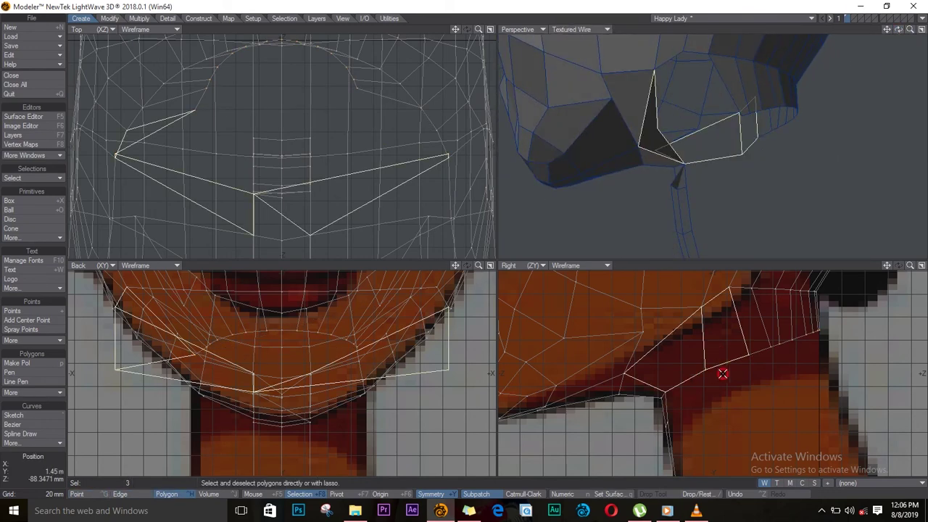
# Step: Rebuild the side polygons of the neck opening from the jaw edges and align their lower points with the rim
pyautogui.click(703, 270)
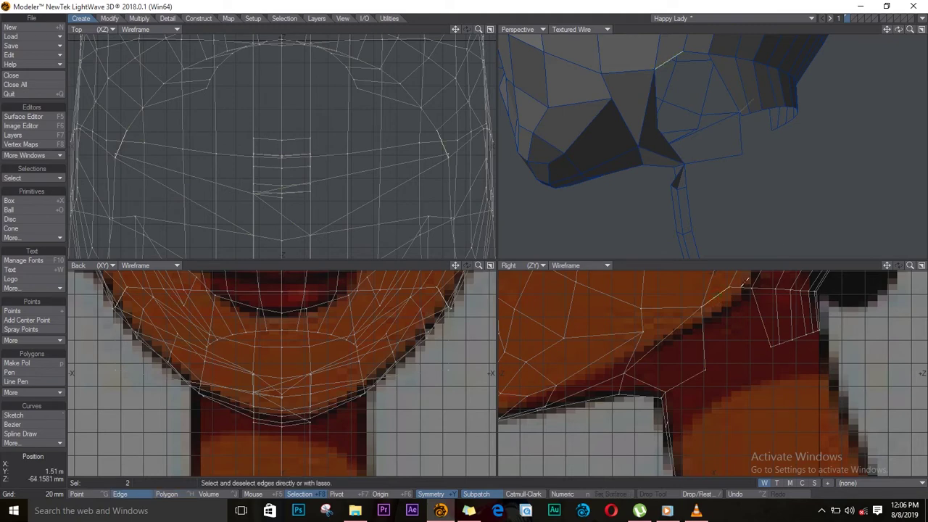
pyautogui.click(702, 360)
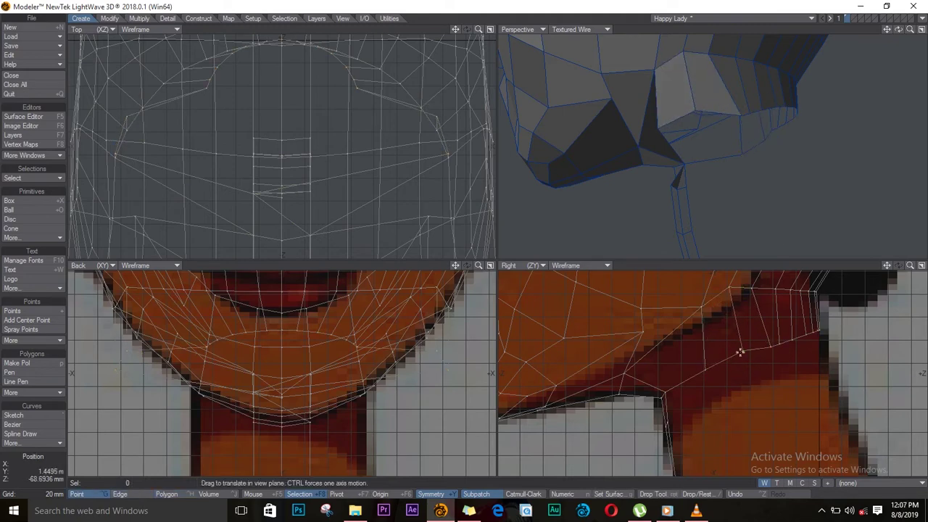
pyautogui.moveTo(739, 353); pyautogui.dragTo(791, 314)
pyautogui.keyDown('alt'); pyautogui.moveTo(696, 145); pyautogui.dragTo(694, 109); pyautogui.keyUp('alt')
pyautogui.hotkey('ctrl', 'j')
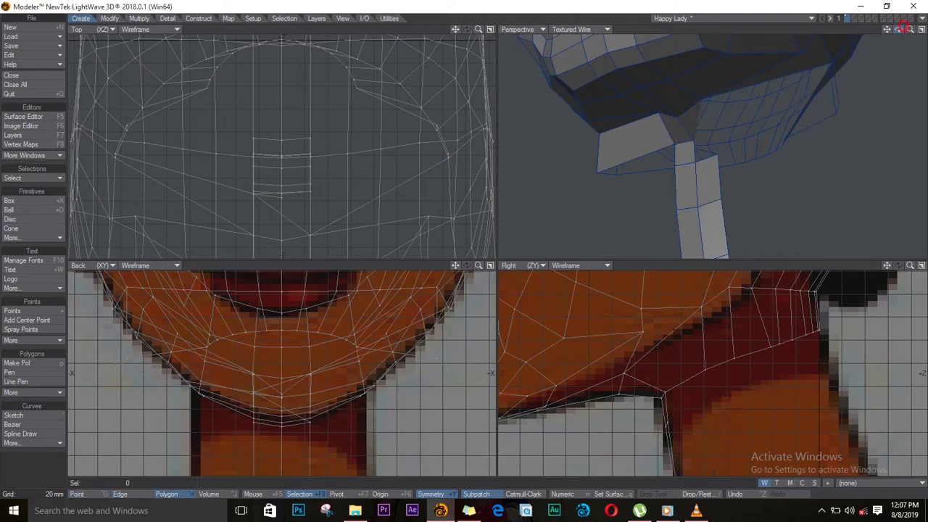
# Step: Delete the +X half of the head and mirror the remaining half across X at centre 0 m with merged points
pyautogui.moveTo(907, 28); pyautogui.dragTo(798, 145)
pyautogui.press('a')
pyautogui.moveTo(392, 137); pyautogui.dragTo(314, 213, button='right')
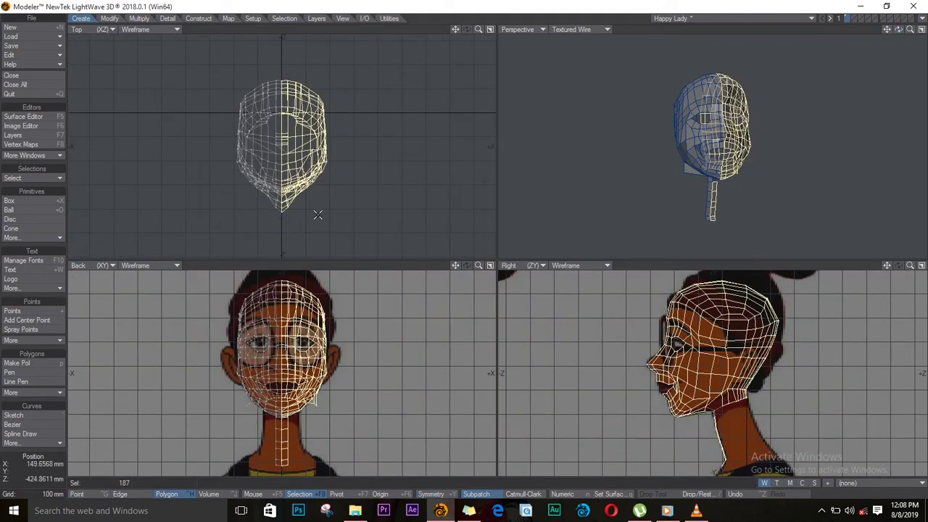
pyautogui.press('Delete')
pyautogui.scroll(5, 288, 409)
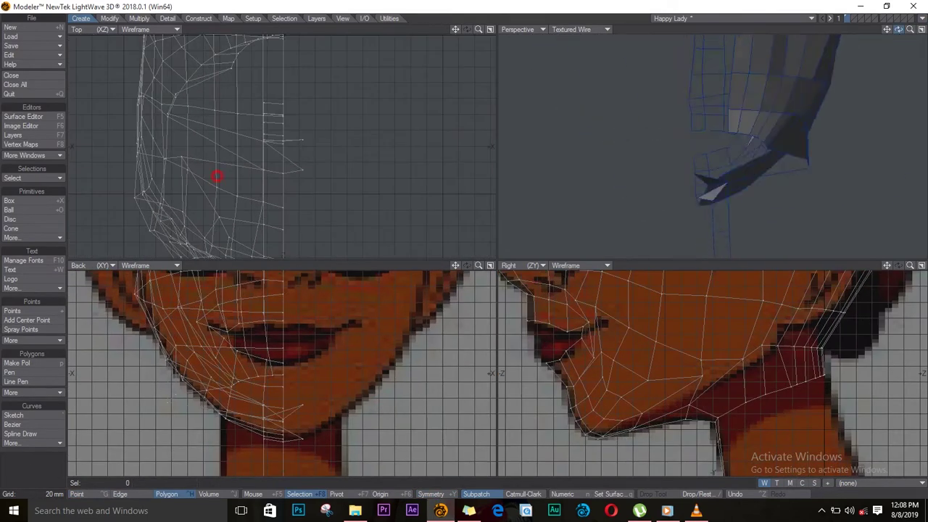
pyautogui.click(284, 413)
pyautogui.moveTo(910, 29); pyautogui.dragTo(863, 176)
pyautogui.press('a')
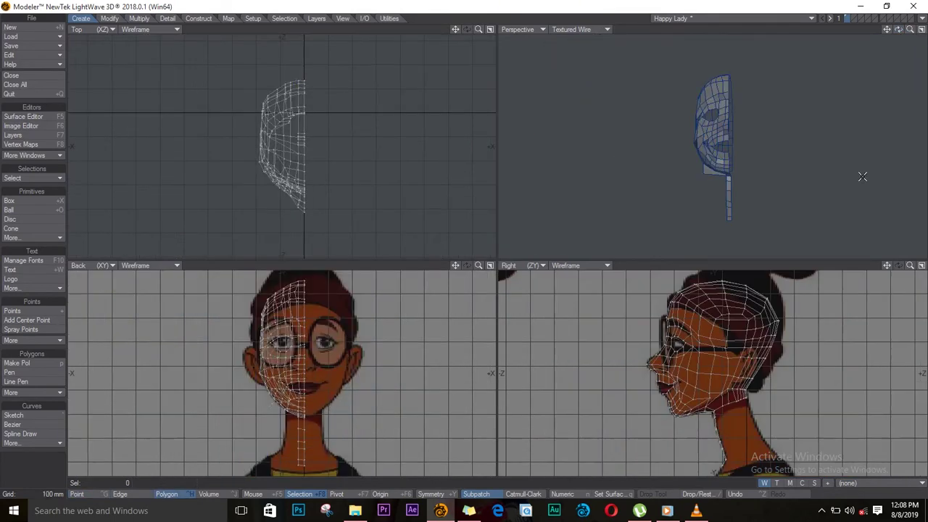
pyautogui.hotkey('shift', 'v')
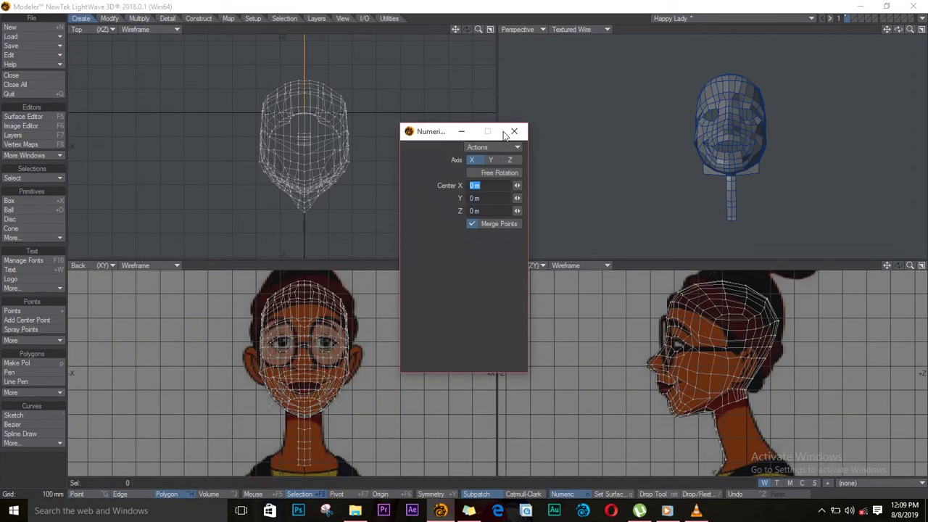
pyautogui.press('space')
# Step: Turn on symmetry and arrange the 20 points around the neck opening into a rounded ring
pyautogui.hotkey('ctrl', 'h')
pyautogui.hotkey('shift', 'y')
pyautogui.scroll(5, 771, 409)
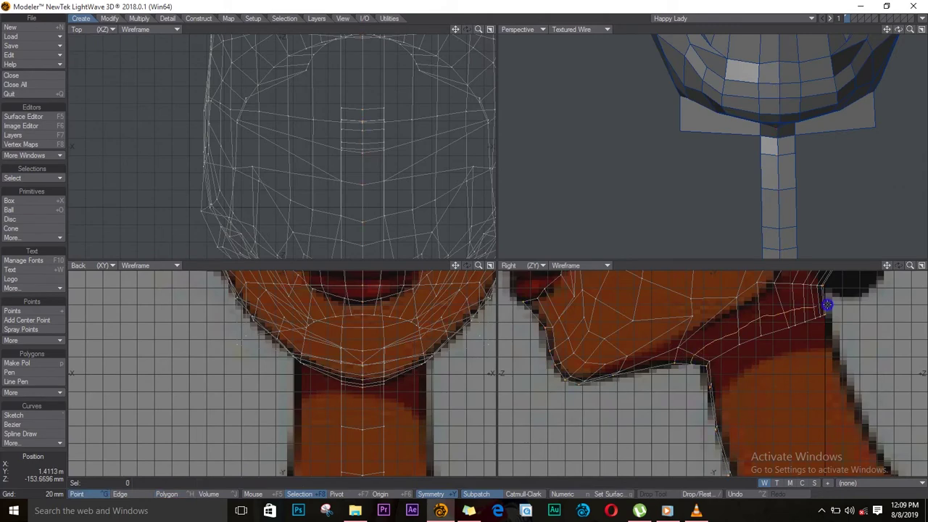
pyautogui.hotkey('shift', 'l')
pyautogui.hotkey('shift', 'a')
pyautogui.press(',')
pyautogui.press('t')
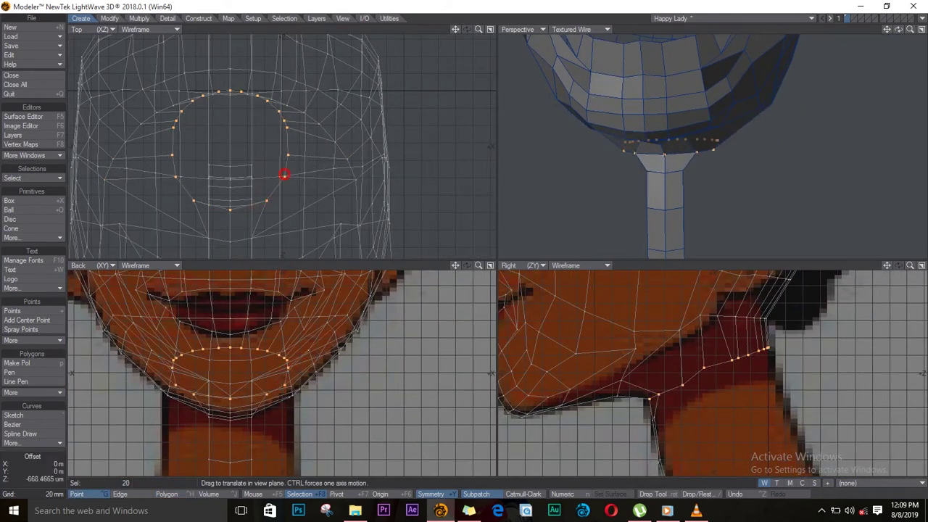
pyautogui.moveTo(262, 144); pyautogui.dragTo(284, 158)
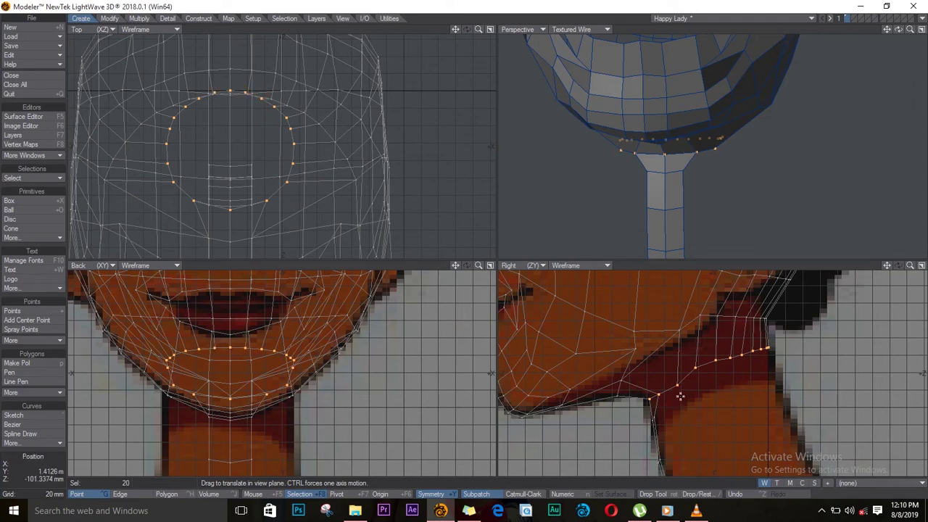
# Step: Rotate the ring of neck-opening points in the side view to match the slant of the reference neck
pyautogui.press('y')
pyautogui.moveTo(680, 396); pyautogui.dragTo(711, 377)
pyautogui.press('/')
pyautogui.press('a')
# Step: Delete the 10-polygon strip down the front of the neck and extend the neck opening's edges downward along the reference neck
pyautogui.hotkey('ctrl', 'h')
pyautogui.hotkey('shift', 'a')
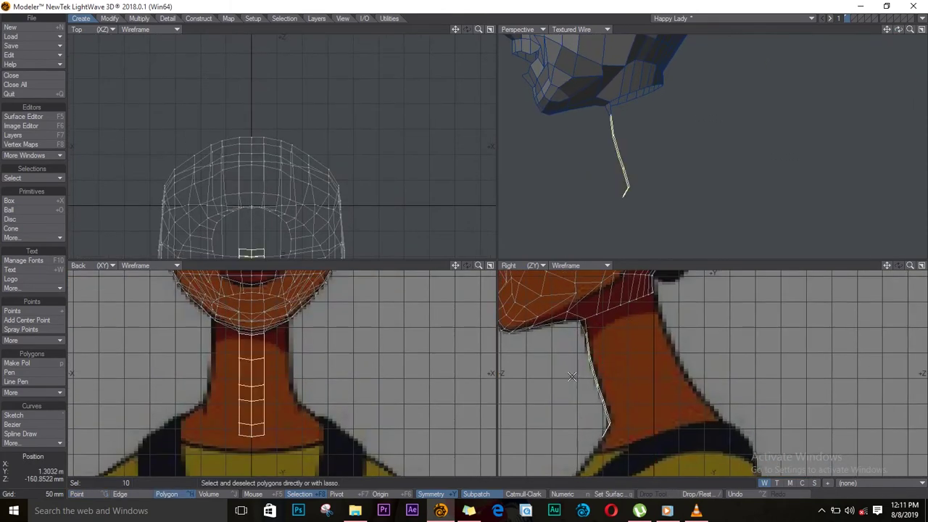
pyautogui.press('Delete')
pyautogui.click(654, 289)
pyautogui.press('t')
pyautogui.moveTo(601, 336); pyautogui.dragTo(560, 412)
pyautogui.moveTo(630, 361); pyautogui.dragTo(644, 397)
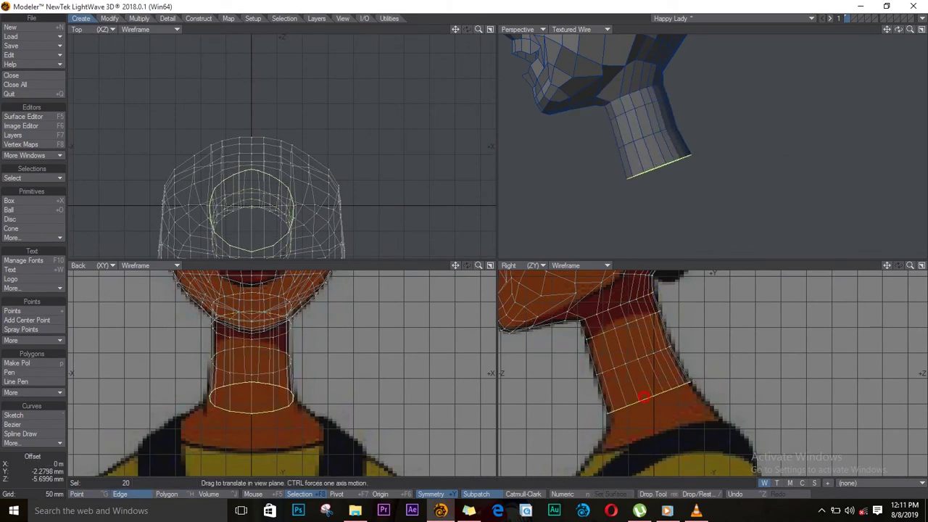
pyautogui.moveTo(260, 400); pyautogui.dragTo(258, 401)
# Step: Extend the neck's bottom edge loop down to the collar, widen it toward the shoulders and rotate it to the neckline
pyautogui.press('t')
pyautogui.moveTo(668, 400); pyautogui.dragTo(657, 430)
pyautogui.press('h')
pyautogui.moveTo(305, 449); pyautogui.dragTo(332, 454)
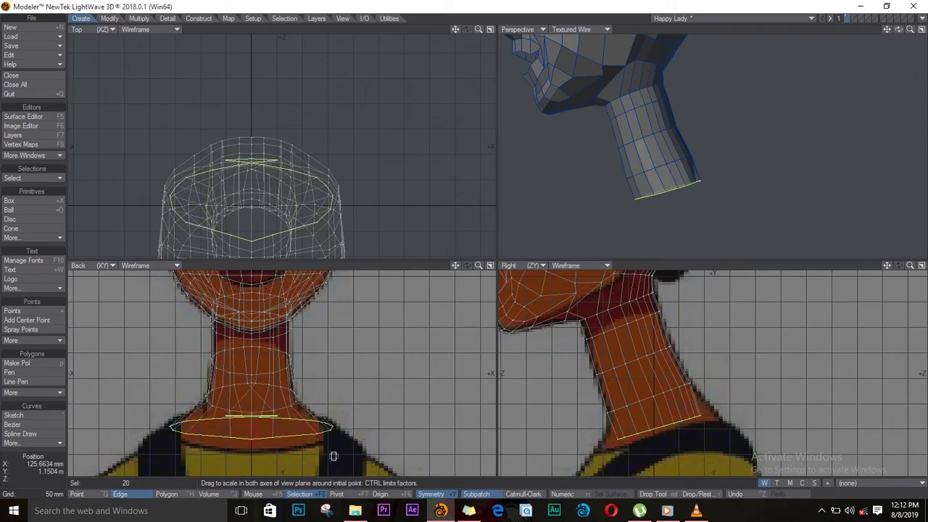
pyautogui.press('y')
pyautogui.moveTo(654, 432); pyautogui.dragTo(661, 428)
# Step: Return the perspective view to Texture shading and adjust the brow edges above the eyes to reshape the lower forehead
pyautogui.click(573, 29)
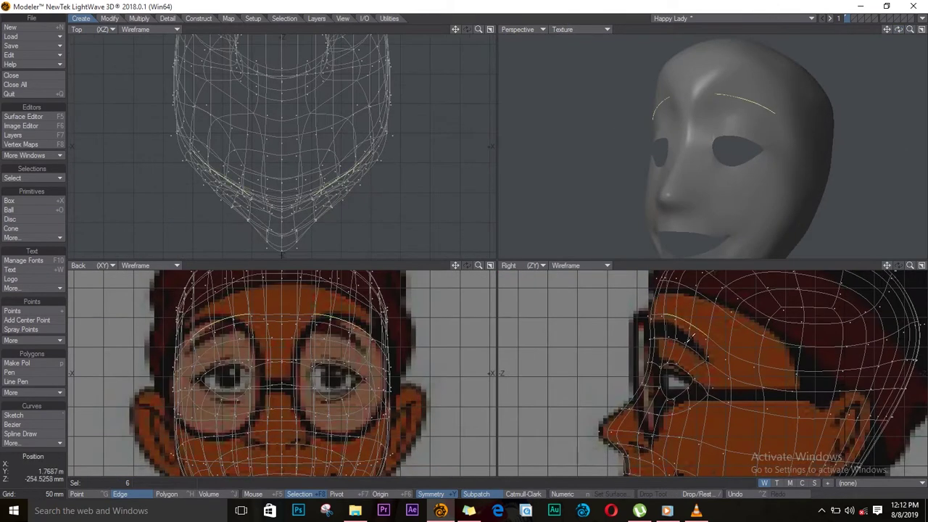
pyautogui.click(374, 165)
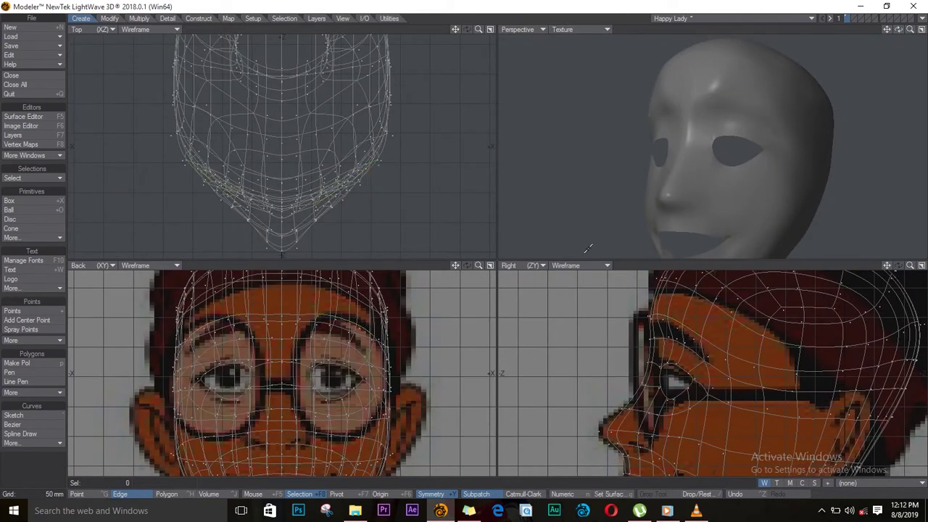
pyautogui.moveTo(317, 183); pyautogui.dragTo(297, 181)
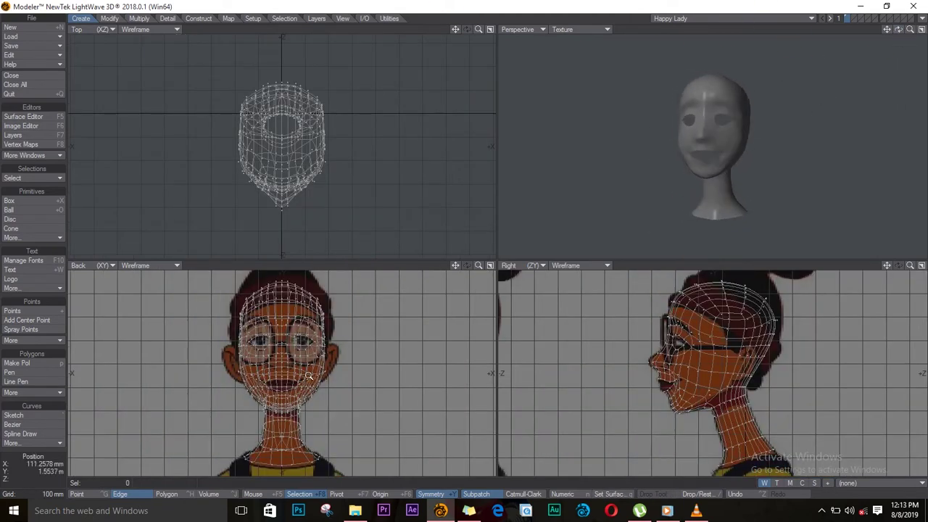
# Step: Cut symmetric ear openings by removing the 12 polygons on the sides of the head where the ears attach
pyautogui.scroll(2, 309, 376)
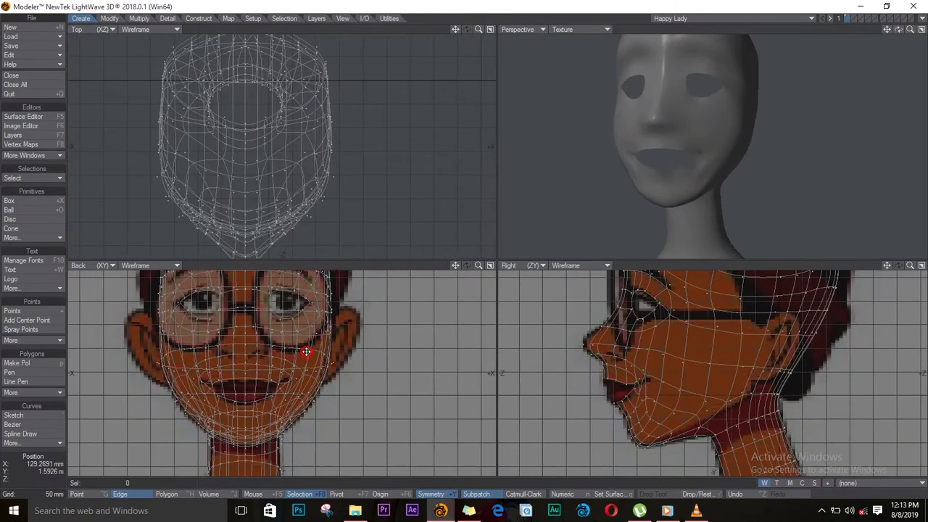
pyautogui.hotkey('ctrl', 'h')
pyautogui.moveTo(780, 326); pyautogui.dragTo(778, 354)
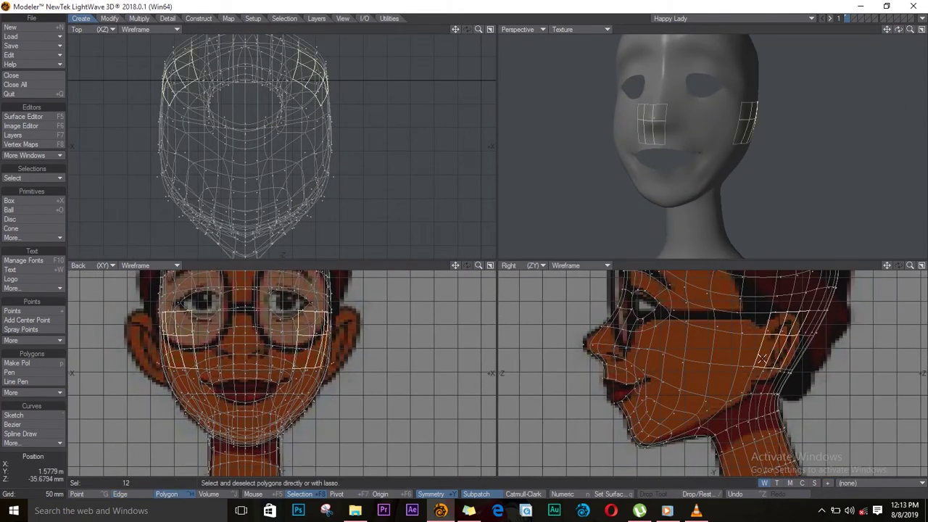
pyautogui.moveTo(899, 29); pyautogui.dragTo(902, 19)
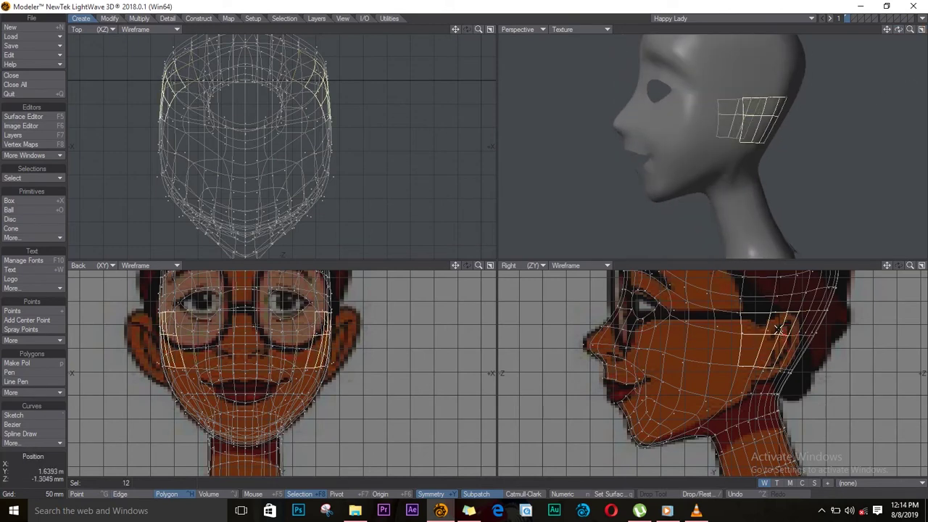
pyautogui.hotkey('ctrl', 'h')
pyautogui.hotkey('shift', 'a')
# Step: Move the edge points of both ear openings to round them into ovals around the reference ear
pyautogui.press('t')
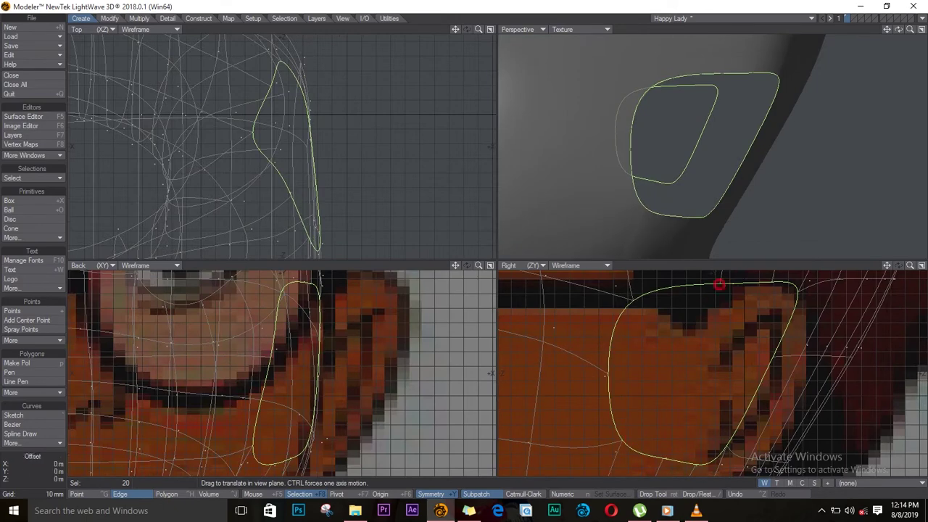
pyautogui.moveTo(719, 285); pyautogui.dragTo(639, 287)
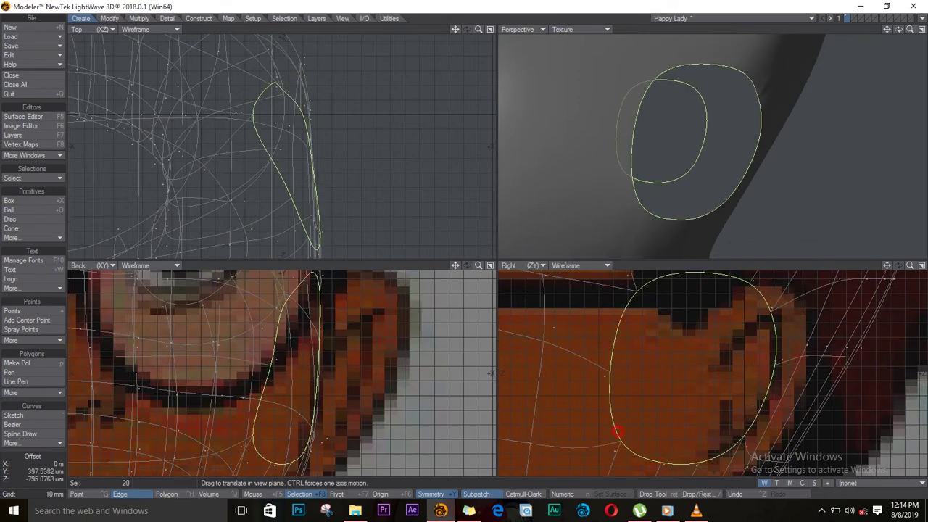
pyautogui.press(',')
pyautogui.press(',')
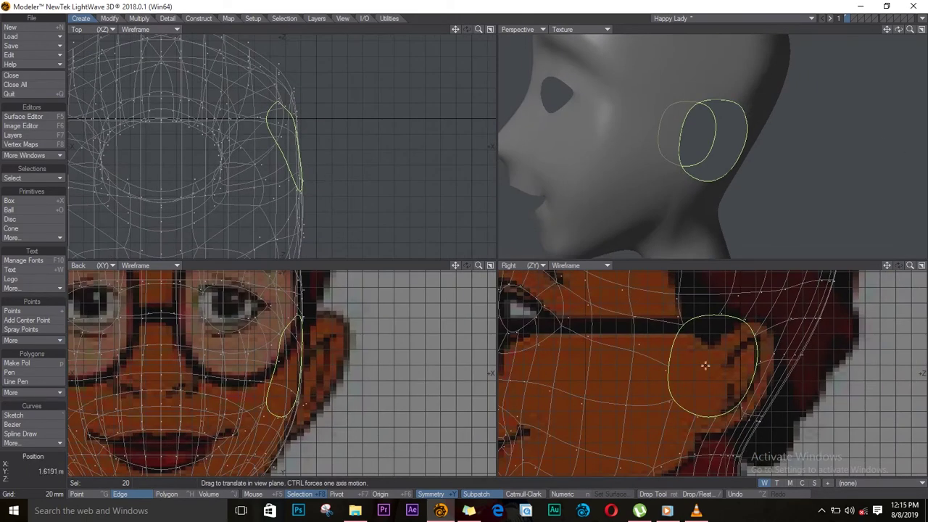
# Step: Pull the edge loops of both ear openings outward from the sides of the head
pyautogui.moveTo(288, 370); pyautogui.dragTo(307, 368)
pyautogui.press('h')
pyautogui.moveTo(790, 384); pyautogui.dragTo(764, 388)
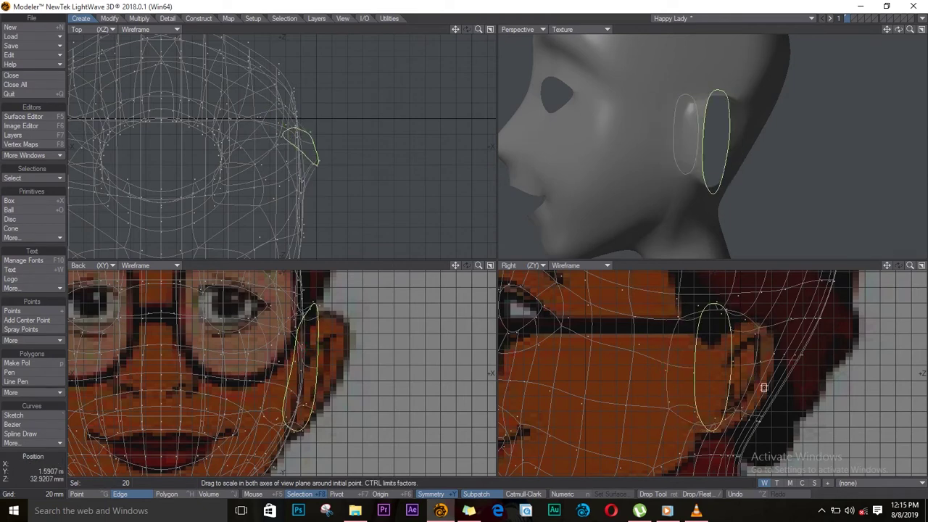
pyautogui.press('u')
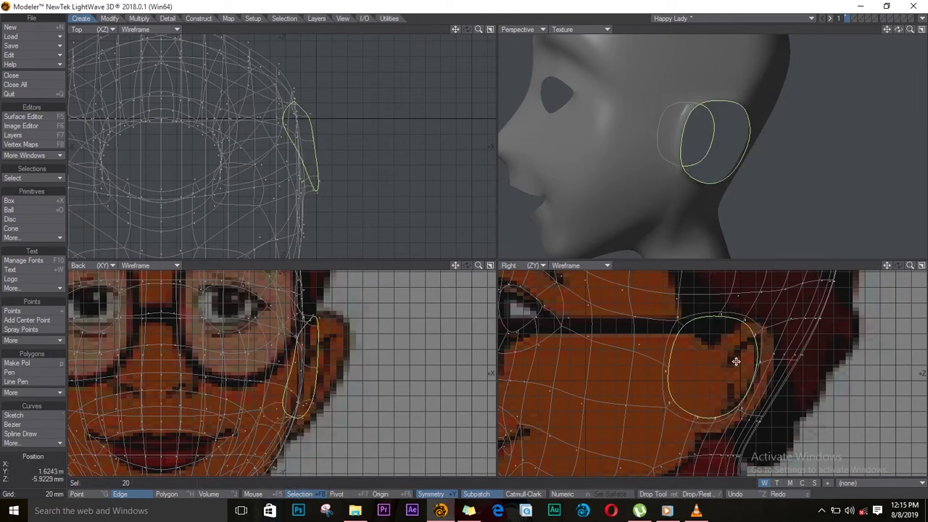
# Step: Expand the selection to the rings around the ear base and shift them to line up with the reference ear
pyautogui.hotkey('shift', ']')
pyautogui.hotkey('shift', '[')
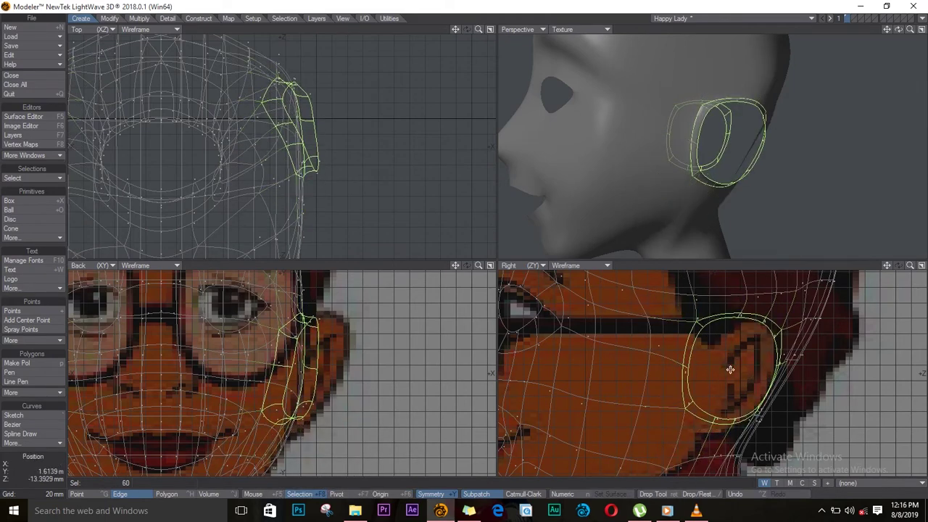
pyautogui.moveTo(729, 370); pyautogui.dragTo(703, 358)
# Step: Narrow the outer ear edge loop and rotate it to match the slant of the reference ear in the side view
pyautogui.hotkey('shift', '[')
pyautogui.press('h')
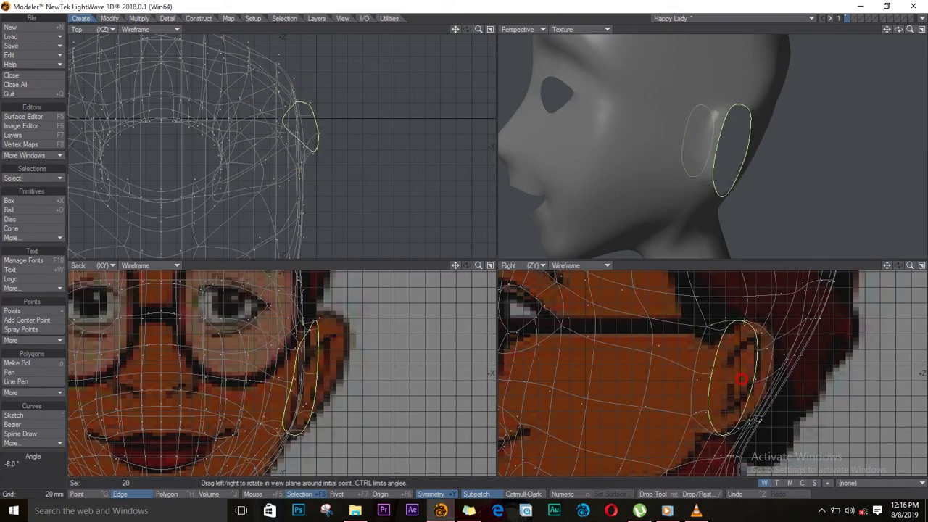
pyautogui.moveTo(305, 383); pyautogui.dragTo(288, 384)
pyautogui.press('y')
pyautogui.moveTo(747, 379); pyautogui.dragTo(711, 384)
# Step: Extend the ear outward and back with smaller edge rings, scaled and rotated to follow the reference ear's outline
pyautogui.press('t')
pyautogui.moveTo(319, 338); pyautogui.dragTo(334, 326)
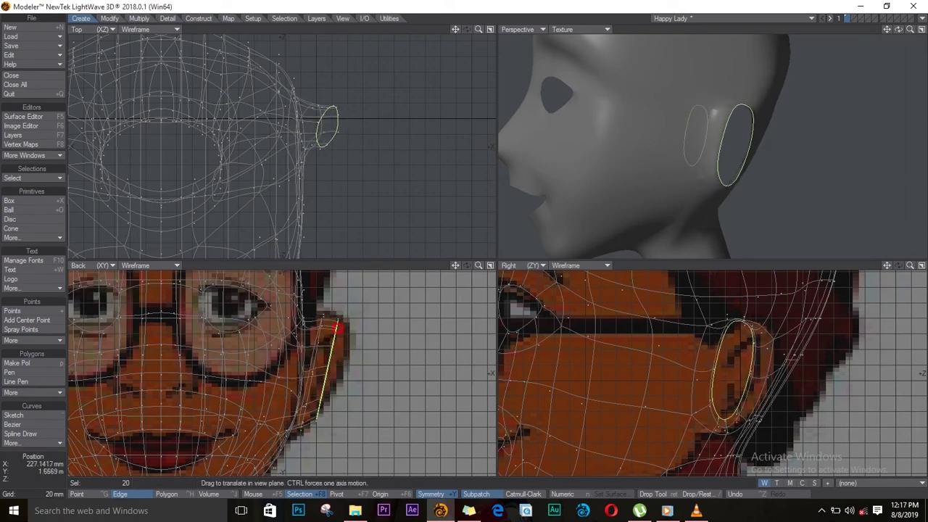
pyautogui.moveTo(734, 376); pyautogui.dragTo(754, 366)
pyautogui.press('h')
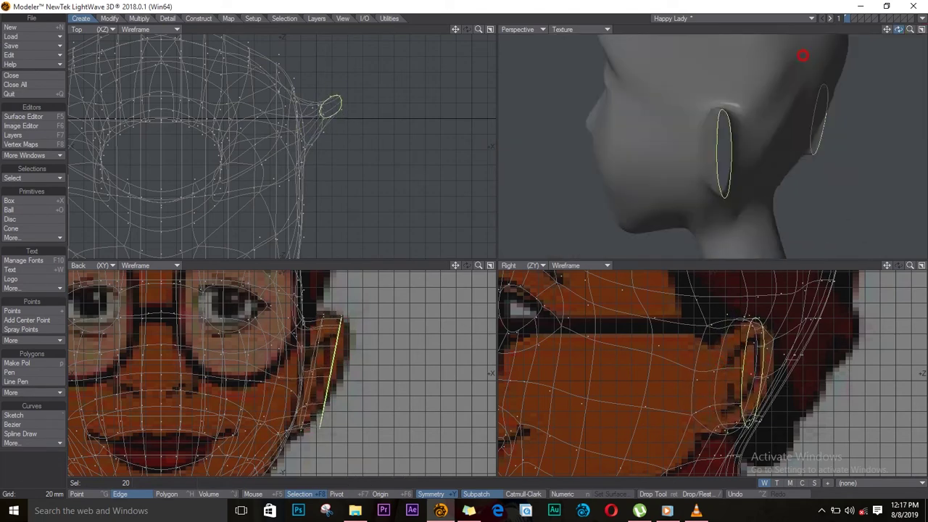
pyautogui.moveTo(345, 324); pyautogui.dragTo(348, 353)
pyautogui.press('y')
pyautogui.moveTo(753, 357); pyautogui.dragTo(758, 351)
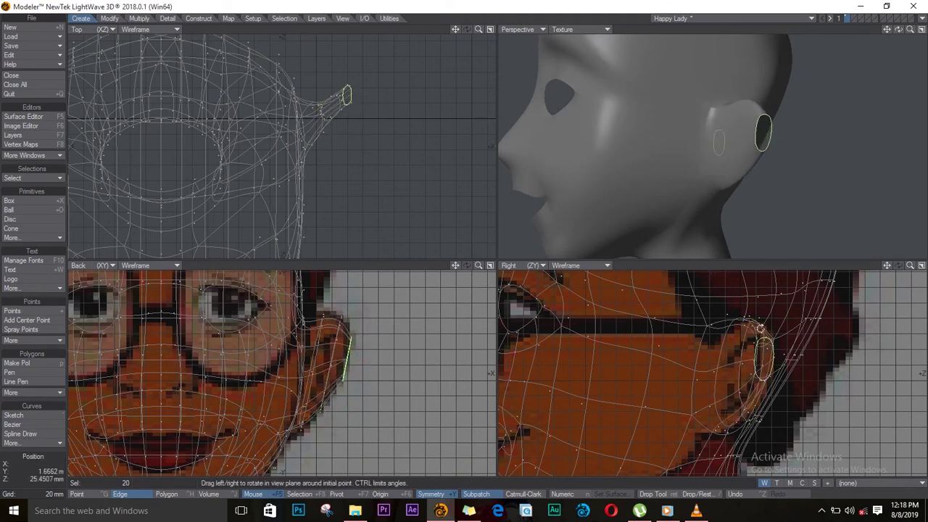
# Step: Show the perspective view as Textured Wire and close both ear-tip openings with polygons built from their rim points
pyautogui.hotkey('shift', 'a')
pyautogui.click(580, 29)
pyautogui.click(657, 92)
pyautogui.hotkey('ctrl', 'h')
pyautogui.moveTo(899, 29); pyautogui.dragTo(587, 78)
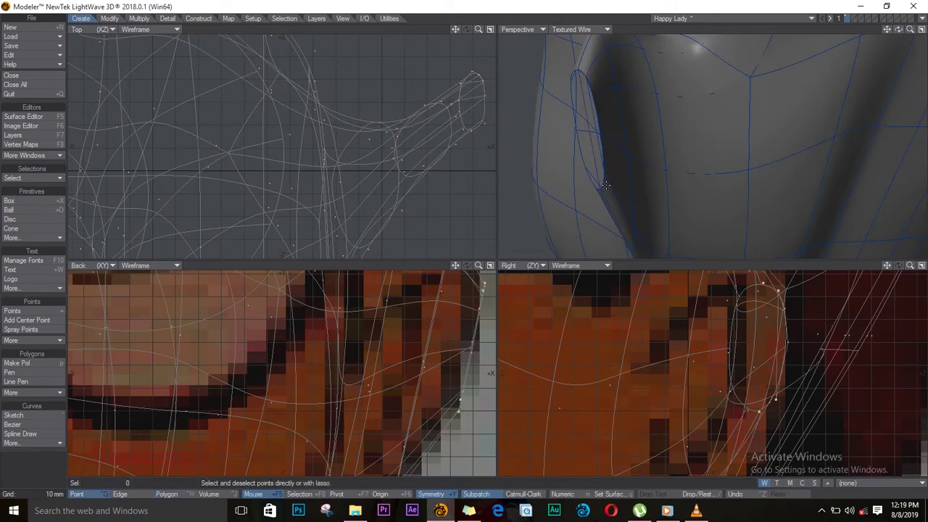
pyautogui.moveTo(605, 185); pyautogui.dragTo(658, 83)
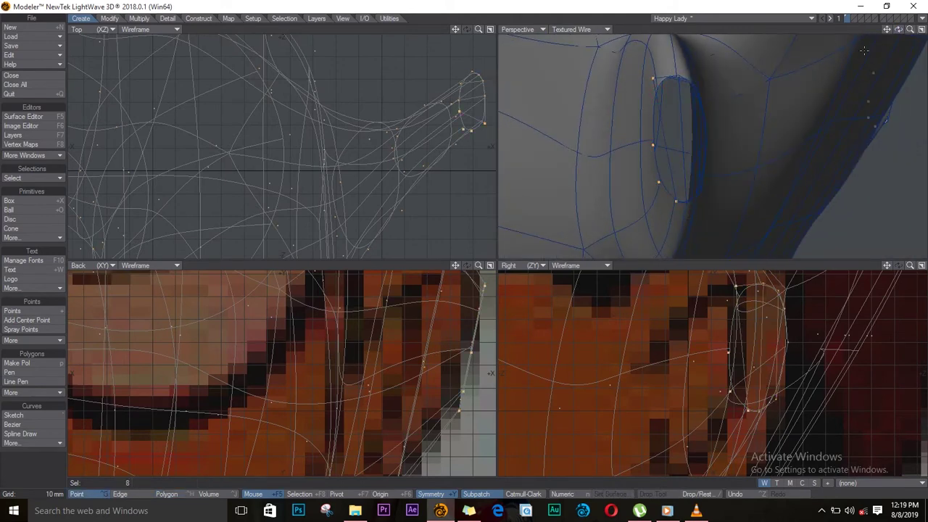
pyautogui.hotkey('ctrl', 'h')
pyautogui.keyDown('alt'); pyautogui.moveTo(729, 128); pyautogui.dragTo(616, 174); pyautogui.keyUp('alt')
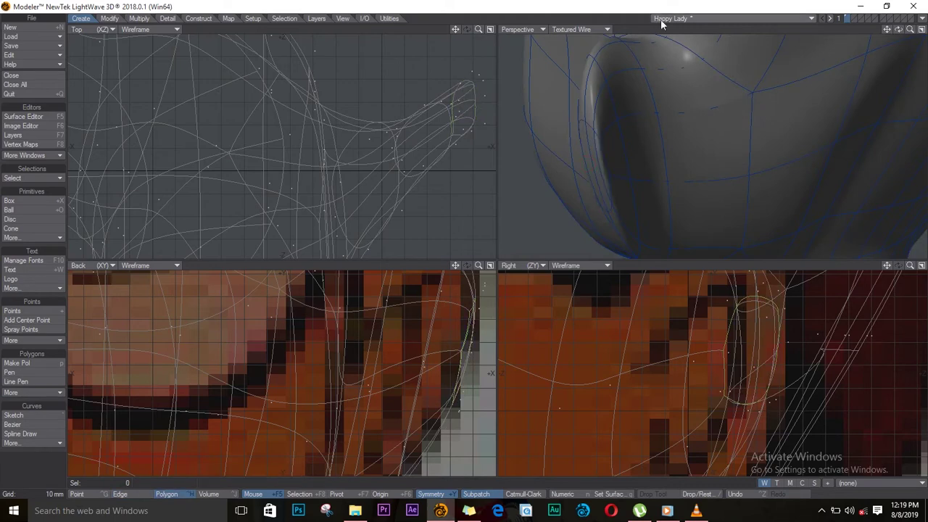
pyautogui.press('a')
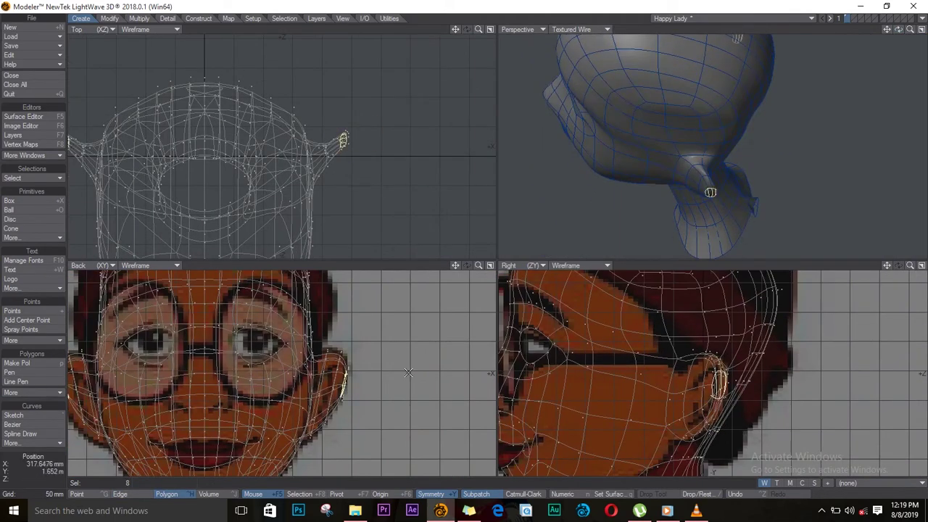
pyautogui.press('t')
pyautogui.moveTo(339, 145)
pyautogui.mouseDown()
pyautogui.moveTo(348, 157)
pyautogui.moveTo(365, 149)
pyautogui.moveTo(353, 150)
pyautogui.mouseUp()
pyautogui.hotkey('ctrl', 'z')
# Step: Move the polygons on the front face of both ears to form the inner hollow of the ears
pyautogui.moveTo(696, 145)
pyautogui.keyDown('alt'); pyautogui.mouseDown()
pyautogui.moveTo(736, 196)
pyautogui.moveTo(722, 167)
pyautogui.moveTo(689, 175)
pyautogui.mouseUp(); pyautogui.keyUp('alt')
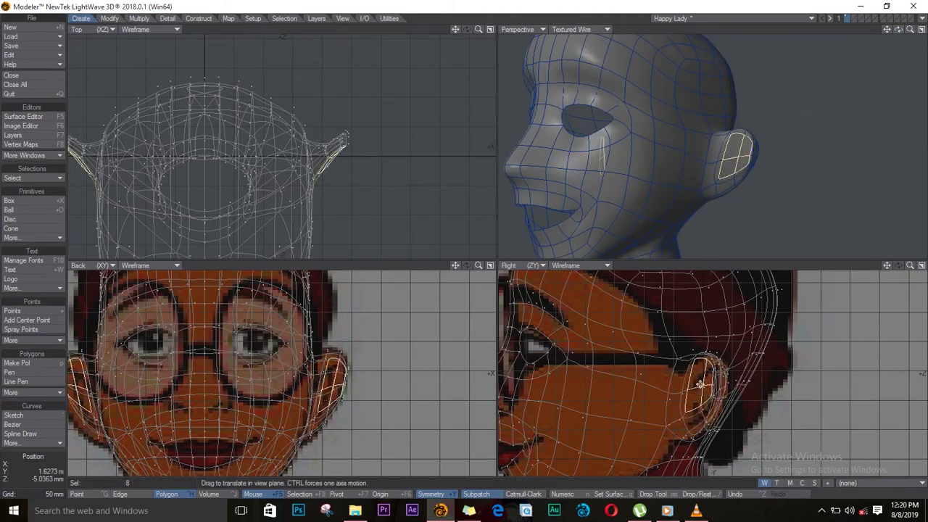
pyautogui.moveTo(700, 384); pyautogui.dragTo(697, 391)
pyautogui.moveTo(338, 156); pyautogui.dragTo(346, 172)
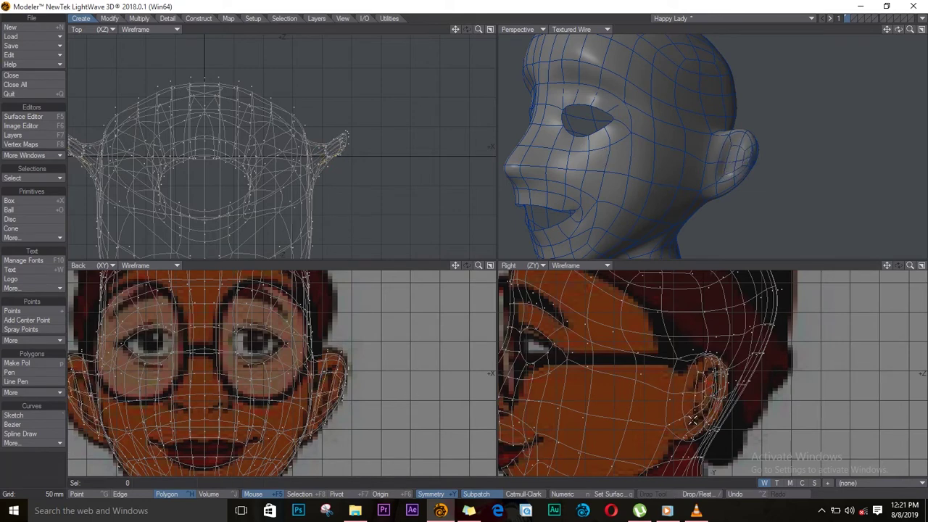
# Step: Rotate and shift the polygons where the front of each ear joins the head
pyautogui.keyDown('alt'); pyautogui.moveTo(738, 95); pyautogui.dragTo(910, 58); pyautogui.keyUp('alt')
pyautogui.press('y')
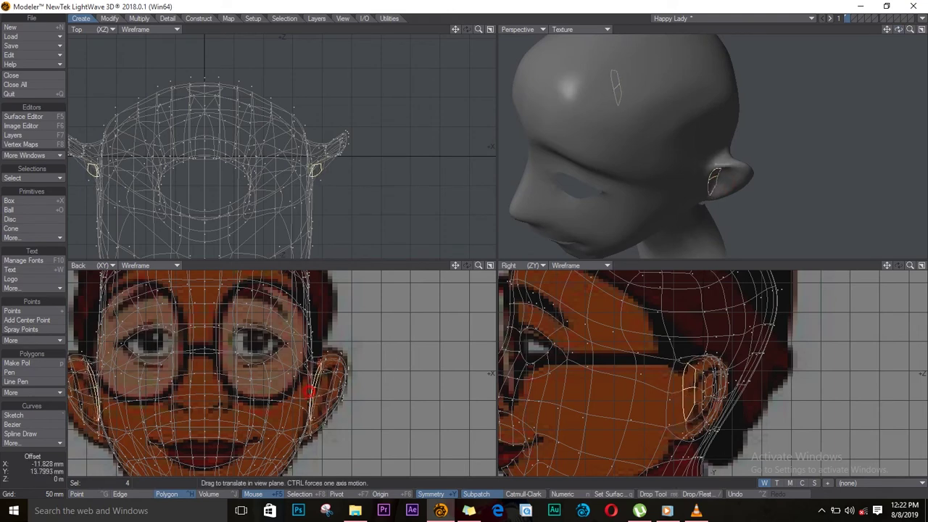
pyautogui.moveTo(326, 166); pyautogui.dragTo(316, 164)
pyautogui.keyDown('alt'); pyautogui.moveTo(750, 172); pyautogui.dragTo(812, 87); pyautogui.keyUp('alt')
pyautogui.hotkey('ctrl', 'z')
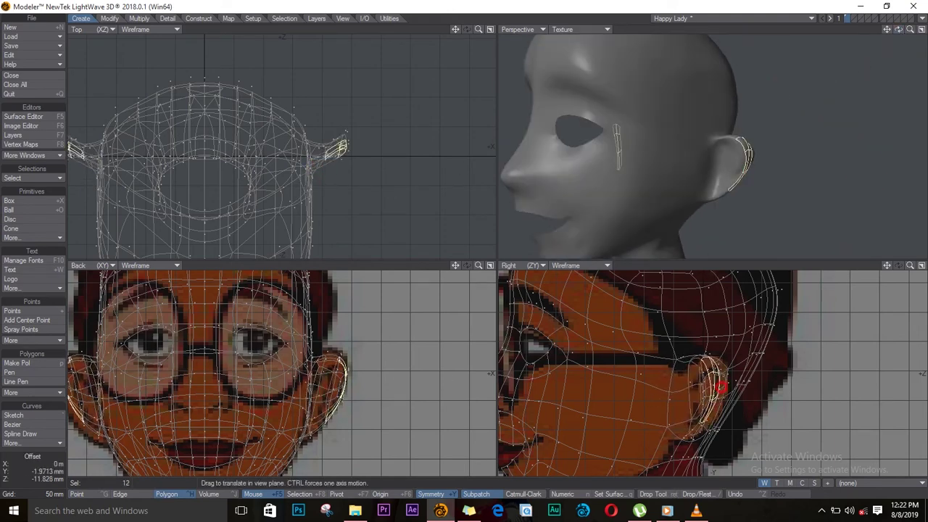
# Step: Move the edges along the outer rim of both ears to reshape the back of the ears
pyautogui.hotkey('ctrl', 'h')
pyautogui.keyDown('alt'); pyautogui.moveTo(805, 124); pyautogui.dragTo(700, 136); pyautogui.keyUp('alt')
pyautogui.moveTo(699, 136); pyautogui.dragTo(702, 162)
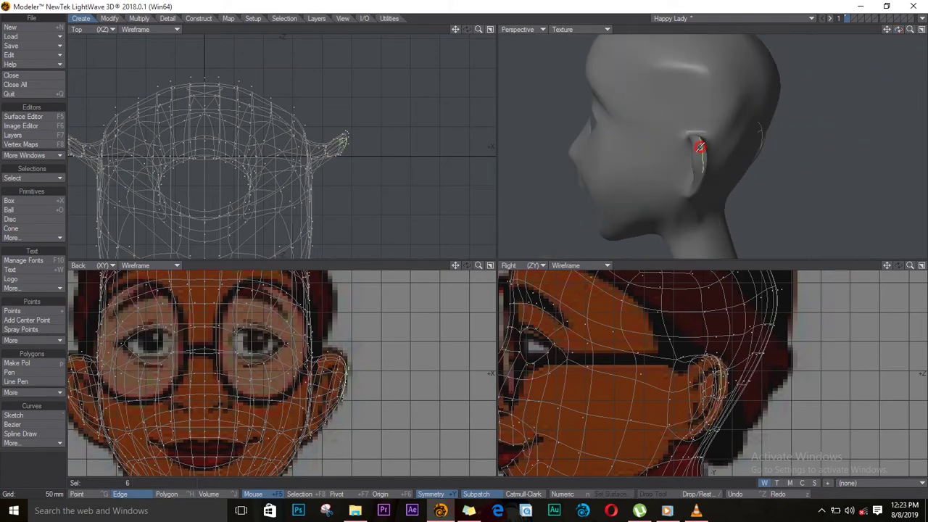
pyautogui.press('t')
pyautogui.hotkey('shift', 'a')
pyautogui.moveTo(293, 153)
pyautogui.mouseDown()
pyautogui.moveTo(307, 157)
pyautogui.moveTo(291, 137)
pyautogui.mouseUp()
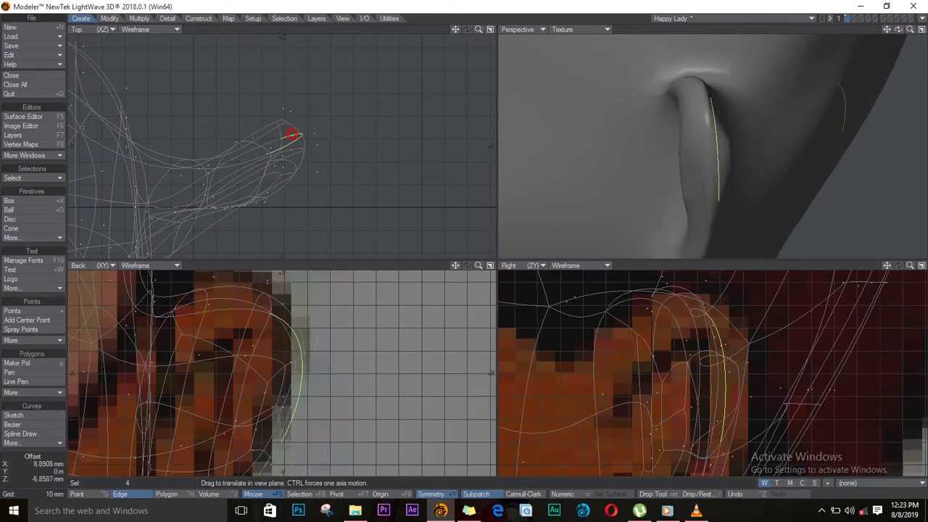
pyautogui.press('space')
pyautogui.press('/')
# Step: Select the ear polygons with a lasso in the front view and adjust the ears against the reference
pyautogui.press('a')
pyautogui.keyDown('alt'); pyautogui.moveTo(659, 91); pyautogui.dragTo(835, 106); pyautogui.keyUp('alt')
pyautogui.hotkey('ctrl', 'j')
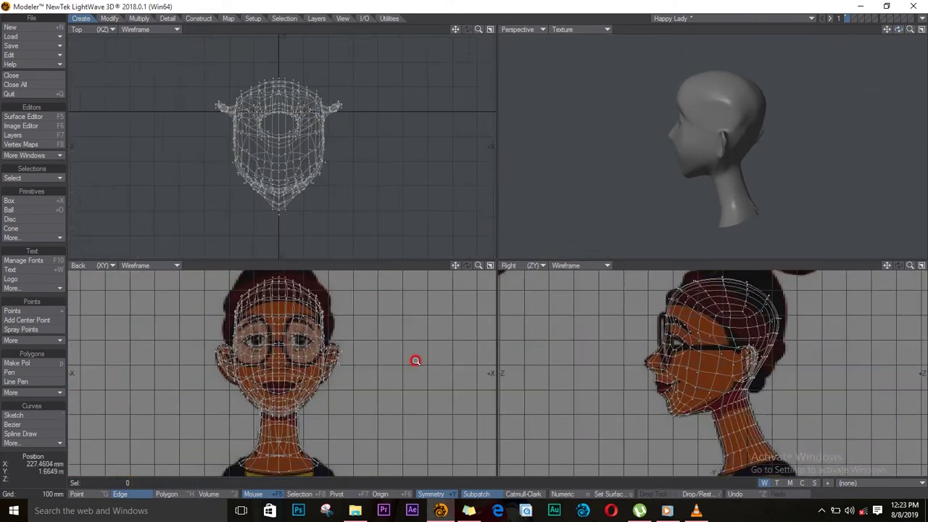
pyautogui.moveTo(414, 360); pyautogui.dragTo(335, 362)
pyautogui.hotkey('shift', 'a')
pyautogui.press(',')
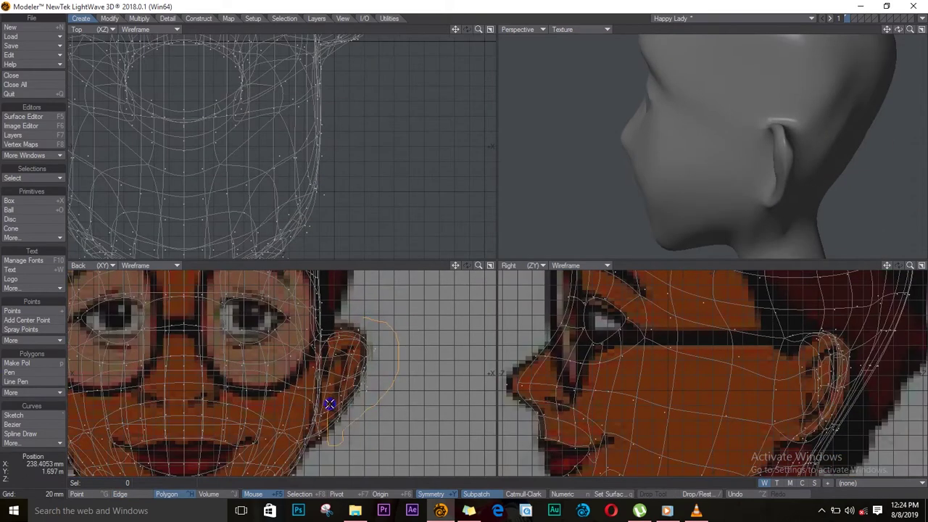
pyautogui.press('space')
pyautogui.press('/')
pyautogui.press('a')
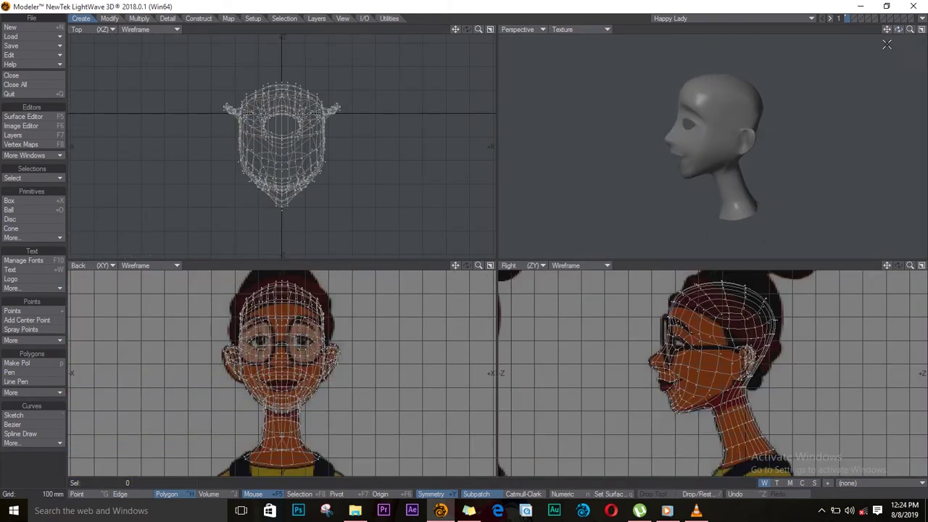
# Step: Move the two central polygons at the bottom of the back of the neck to fit the side reference
pyautogui.keyDown('alt'); pyautogui.moveTo(887, 45); pyautogui.dragTo(798, 51); pyautogui.keyUp('alt')
pyautogui.press('.')
pyautogui.press('.')
pyautogui.press('.')
pyautogui.moveTo(195, 392); pyautogui.dragTo(218, 410)
pyautogui.press('t')
pyautogui.hotkey('shift', 'a')
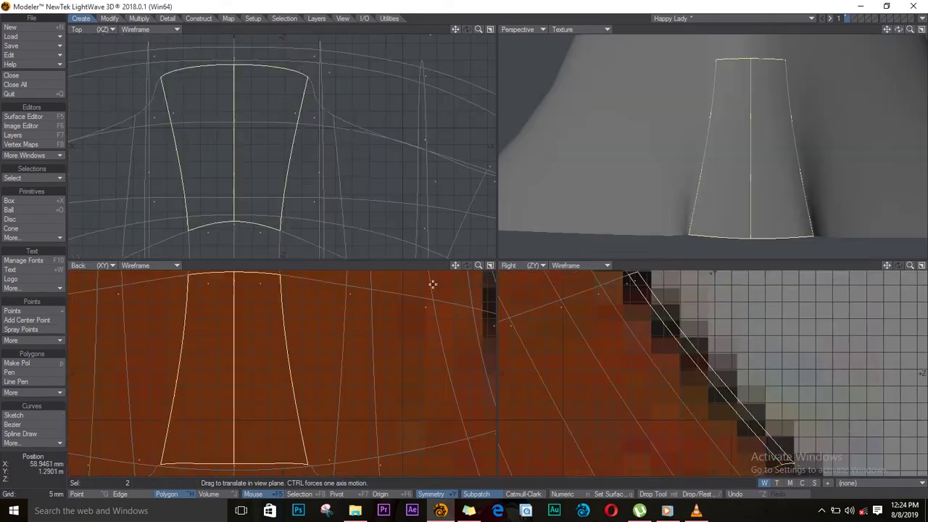
pyautogui.press(',')
pyautogui.press(',')
pyautogui.press('space')
pyautogui.press('/')
# Step: Move the symmetric vertical edges on the lower back of the head outward to round the skull
pyautogui.press('a')
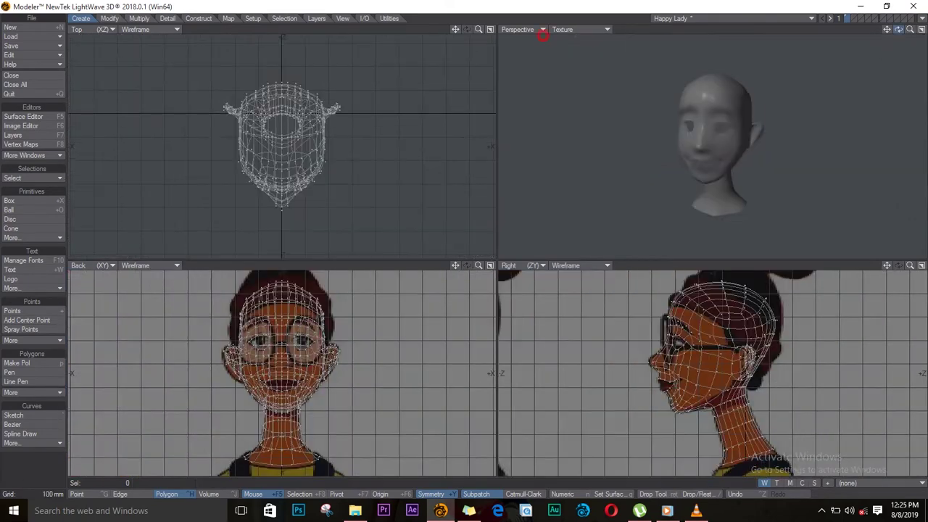
pyautogui.press('.')
pyautogui.press(',')
pyautogui.press('t')
pyautogui.moveTo(907, 29); pyautogui.dragTo(586, 57)
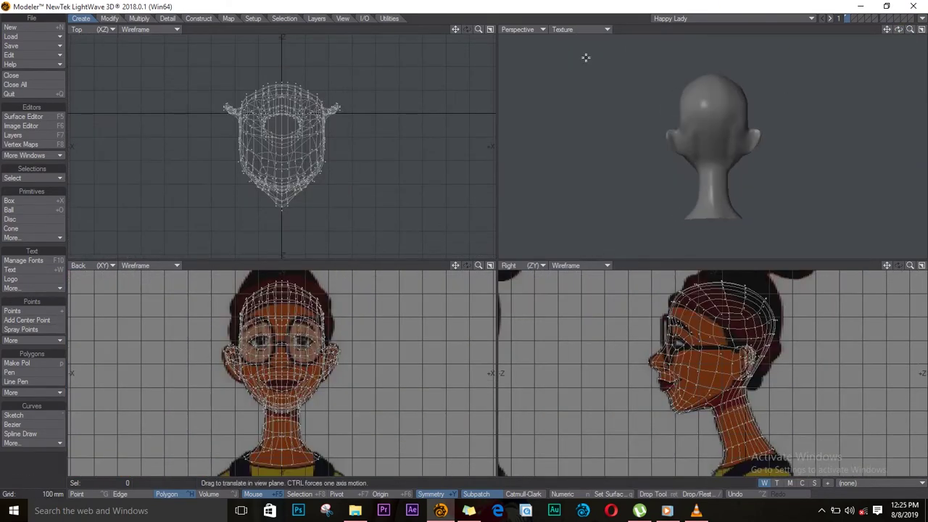
pyautogui.press('space')
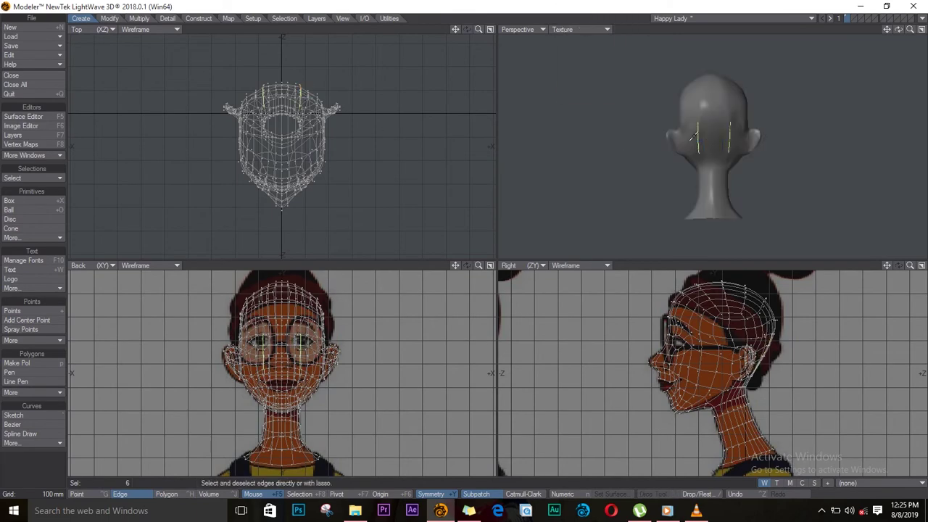
pyautogui.hotkey('shift', 'a')
pyautogui.press('t')
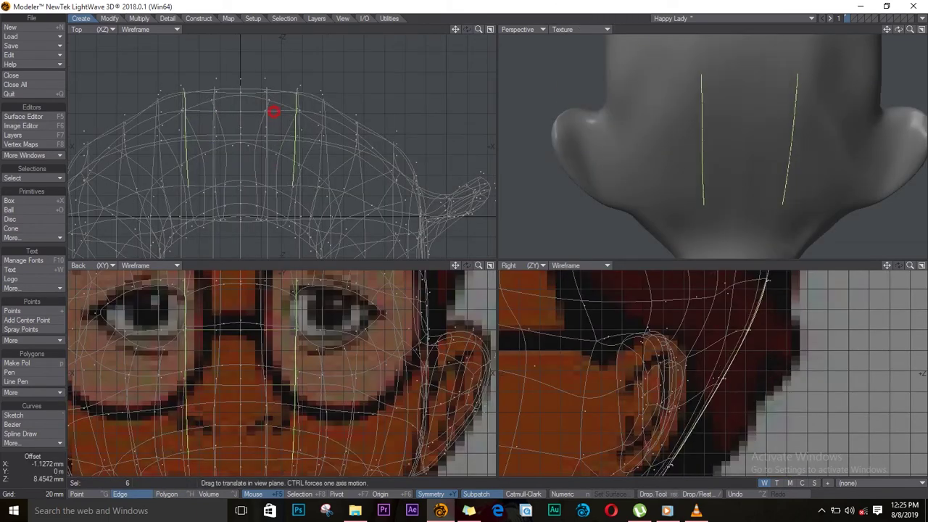
# Step: Adjust the symmetric horizontal edges on the upper sides of the head and the edge at the crown
pyautogui.press(',')
pyautogui.press(',')
pyautogui.keyDown('alt'); pyautogui.moveTo(632, 139); pyautogui.dragTo(684, 103); pyautogui.keyUp('alt')
pyautogui.click(684, 104)
pyautogui.hotkey('shift', 'a')
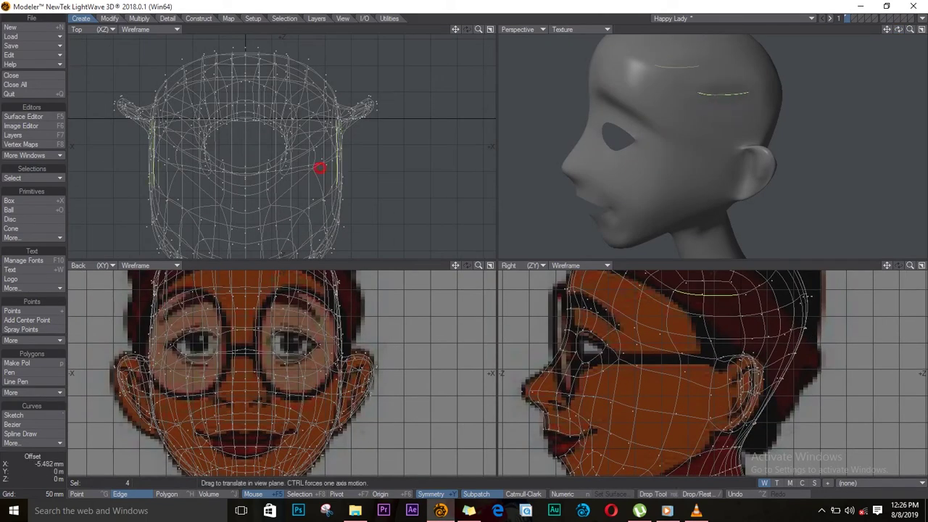
pyautogui.moveTo(898, 30); pyautogui.dragTo(834, 51)
pyautogui.click(766, 56)
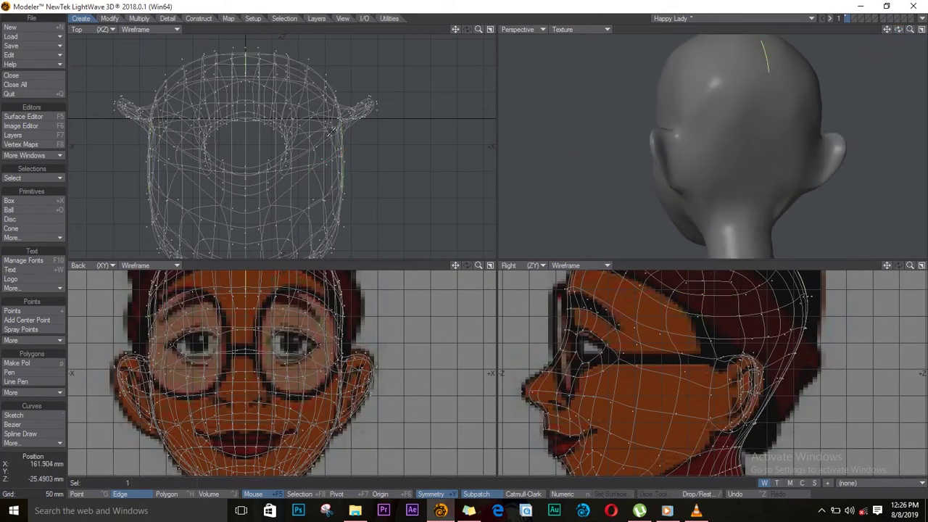
pyautogui.hotkey('shift', 'a')
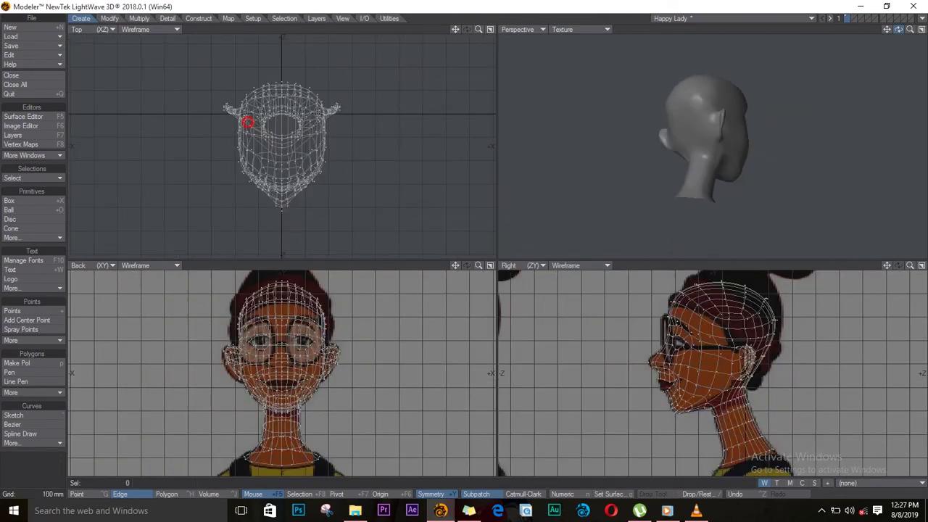
pyautogui.keyDown('alt'); pyautogui.moveTo(798, 108); pyautogui.dragTo(761, 80); pyautogui.keyUp('alt')
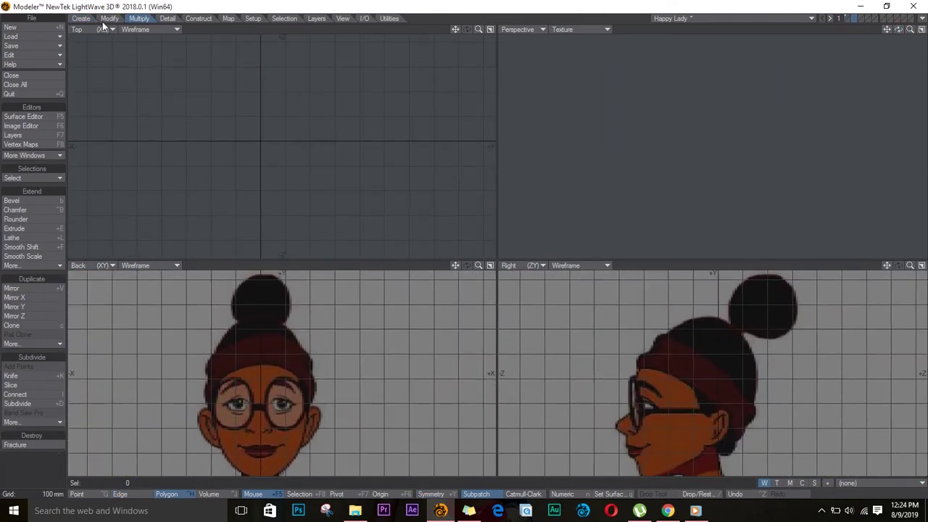
# Step: Draw a flat box about 495 mm wide and 907 mm deep on the empty layer, divided into 5 by 15 segments
pyautogui.hotkey('shift', 'x')
pyautogui.moveTo(182, 54); pyautogui.dragTo(289, 250)
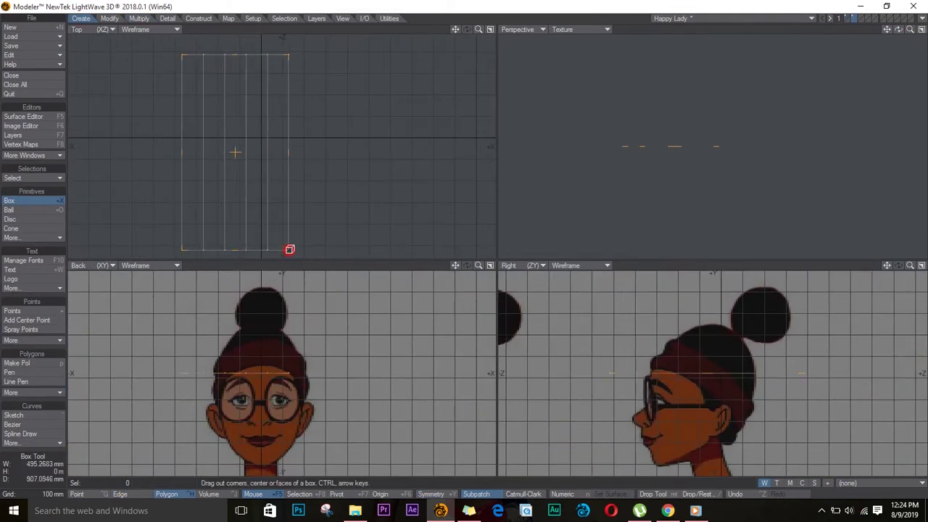
pyautogui.click(27, 201)
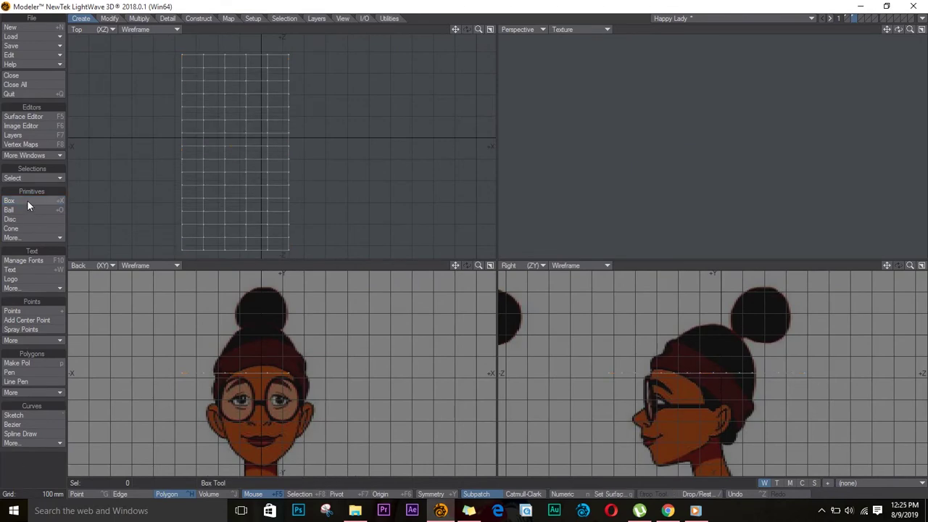
# Step: Knife narrow lengthwise cuts on both sides of each lengthwise grid line of the flat mesh
pyautogui.hotkey('shift', 'k')
pyautogui.scroll(3, 230, 133)
pyautogui.scroll(4, 231, 134)
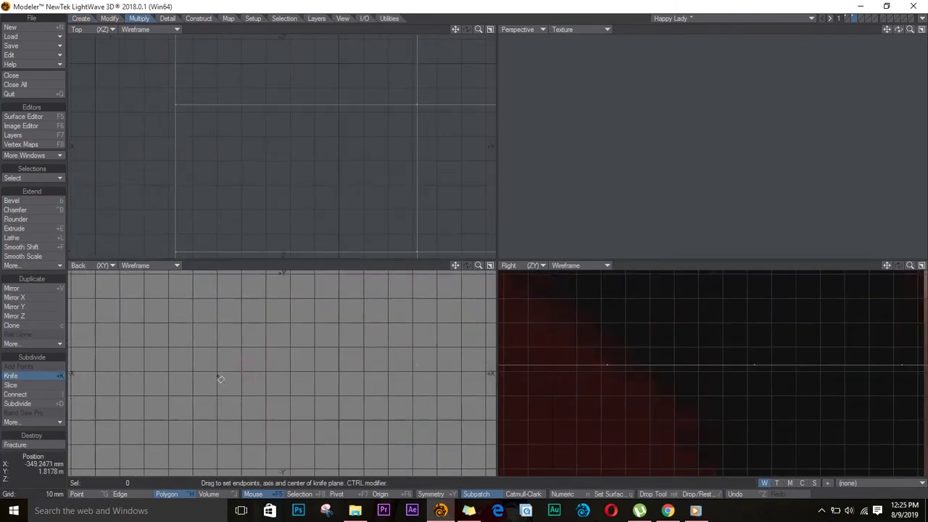
pyautogui.keyDown('alt'); pyautogui.keyDown('shift'); pyautogui.moveTo(460, 364); pyautogui.dragTo(368, 351); pyautogui.keyUp('shift'); pyautogui.keyUp('alt')
pyautogui.press('Right')
pyautogui.press('Right')
pyautogui.click(335, 363)
pyautogui.hotkey('shift', 'k')
pyautogui.press('Left')
pyautogui.press('Left')
pyautogui.click(271, 358)
pyautogui.press('Right')
# Step: Lower the middle points between the paired lengthwise cuts by about 6 mm to form grooves in the mesh
pyautogui.click(95, 496)
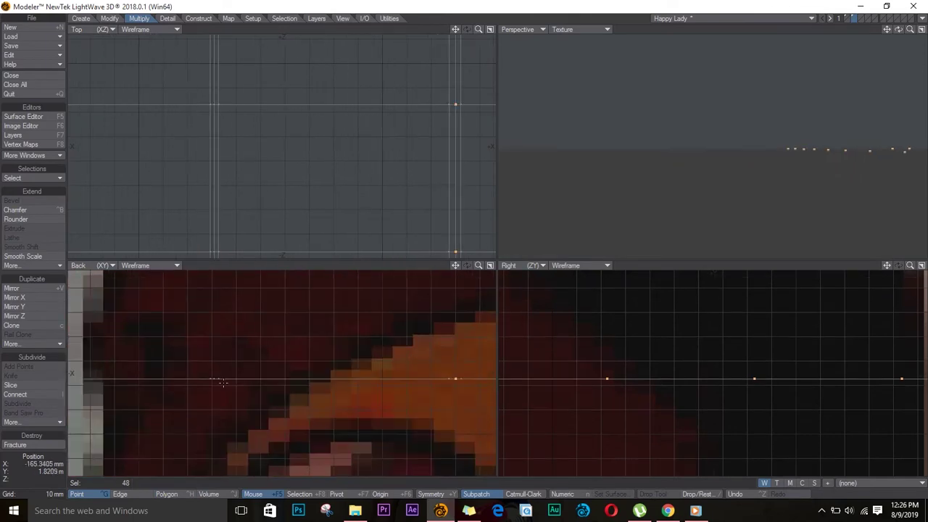
pyautogui.press('t')
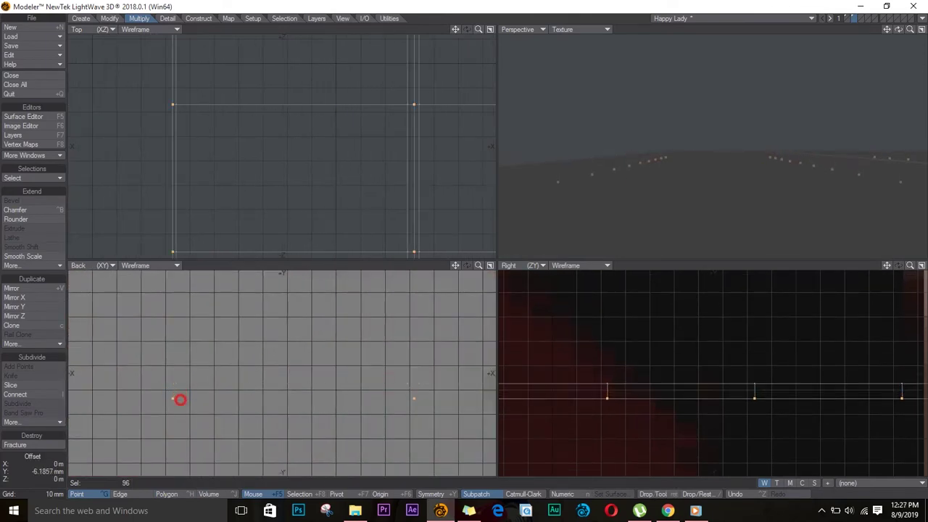
pyautogui.press('a')
pyautogui.press('h')
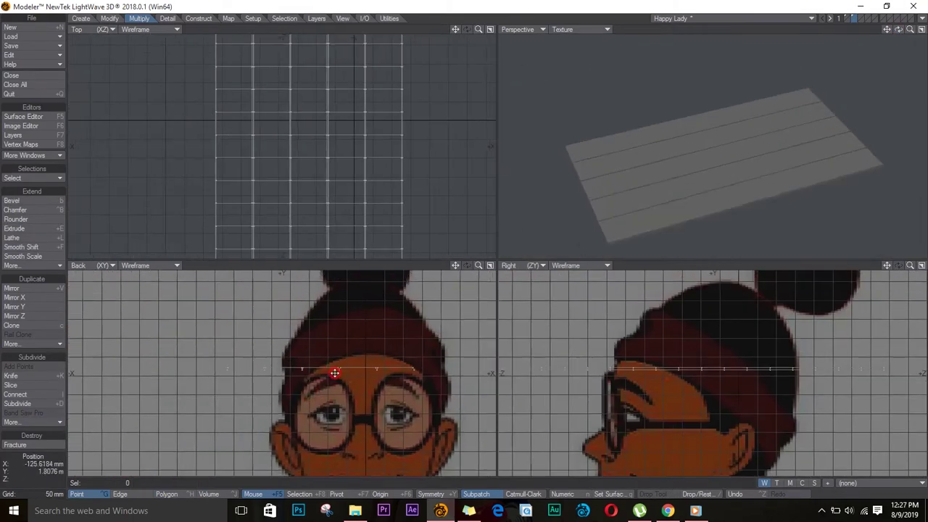
# Step: Fit the narrowed grooved mesh to the hair bun's position in the references and bend it into a cylinder
pyautogui.moveTo(331, 369); pyautogui.dragTo(290, 370)
pyautogui.press('Up')
pyautogui.hotkey('shift', 'v')
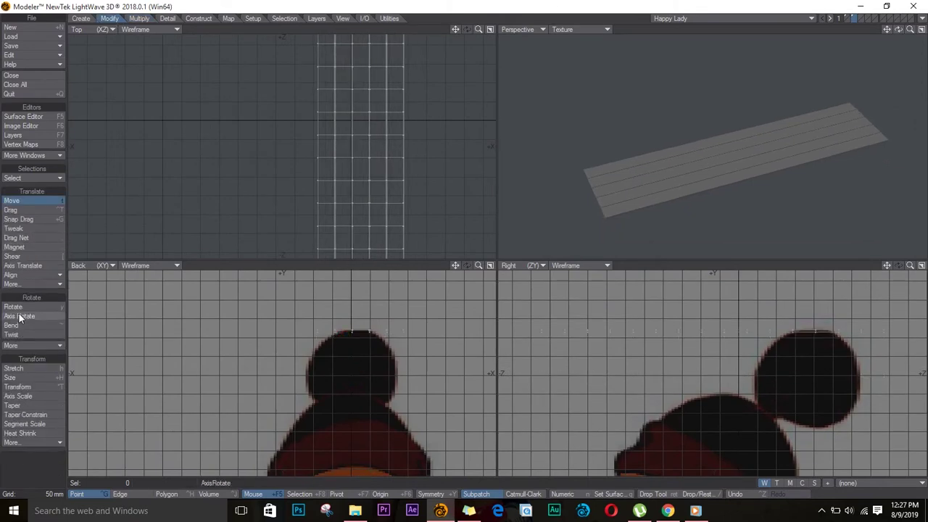
pyautogui.moveTo(353, 373); pyautogui.dragTo(372, 322)
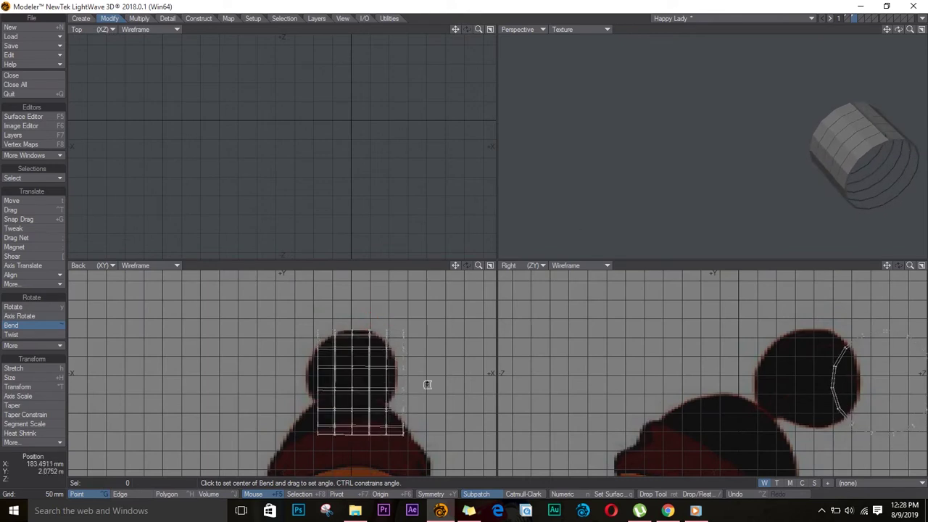
# Step: Scale down the outer point rings on one side of the cylinder to follow the bun's round outline
pyautogui.hotkey('shift', 'a')
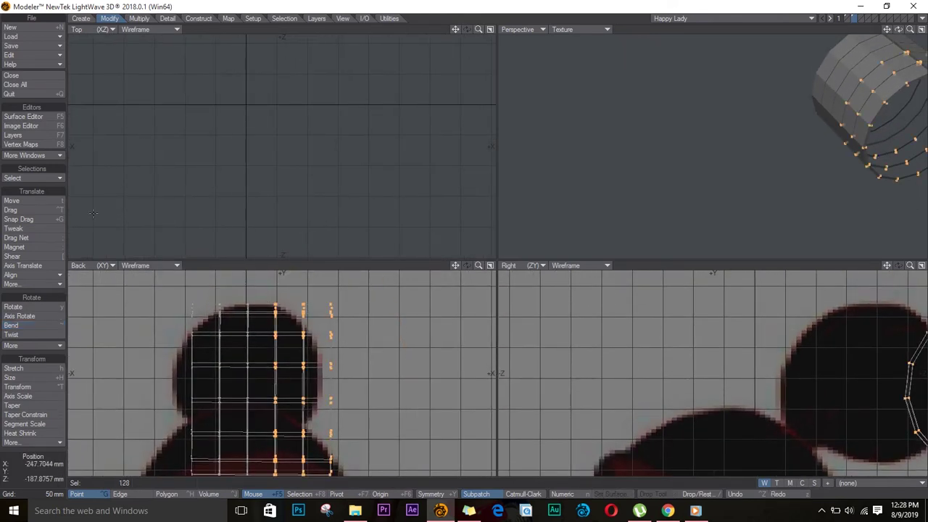
pyautogui.press('a')
pyautogui.moveTo(667, 416); pyautogui.dragTo(674, 408)
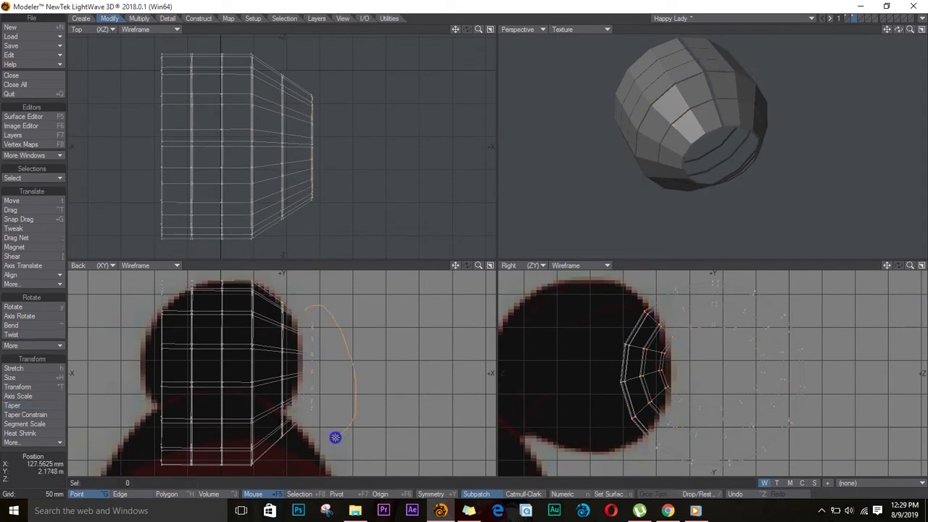
pyautogui.moveTo(721, 364); pyautogui.dragTo(681, 364)
pyautogui.press('space')
pyautogui.press('/')
# Step: Scale down the outer point rings on the opposite side of the cylinder to complete the ball-shaped bun
pyautogui.moveTo(232, 274); pyautogui.dragTo(218, 283, button='right')
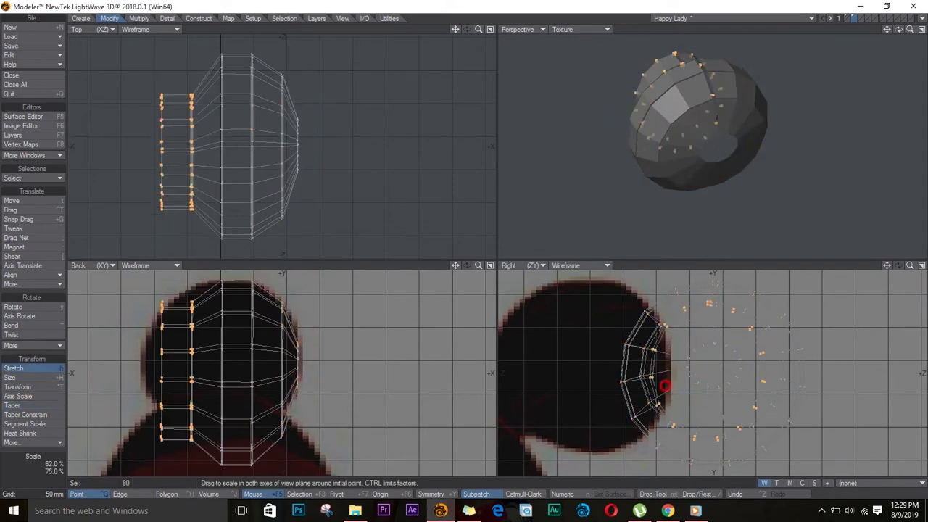
pyautogui.press('h')
pyautogui.moveTo(240, 368)
pyautogui.mouseDown()
pyautogui.moveTo(217, 370)
pyautogui.moveTo(254, 373)
pyautogui.mouseUp()
pyautogui.press('/')
pyautogui.press('space')
pyautogui.press('g')
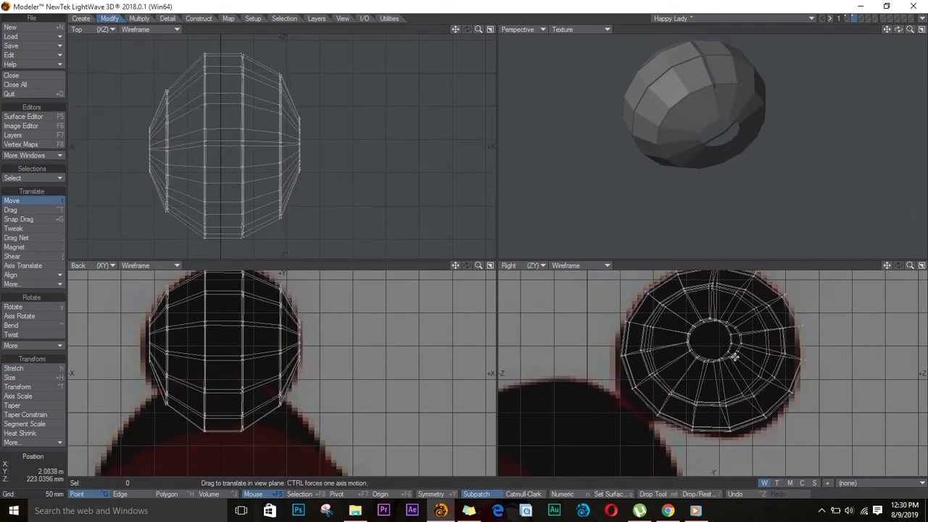
# Step: Weld the matching points along the open seam of the bun mesh, including the points inside the grooves
pyautogui.press('.')
pyautogui.press('.')
pyautogui.press('.')
pyautogui.press('.')
pyautogui.click(718, 189)
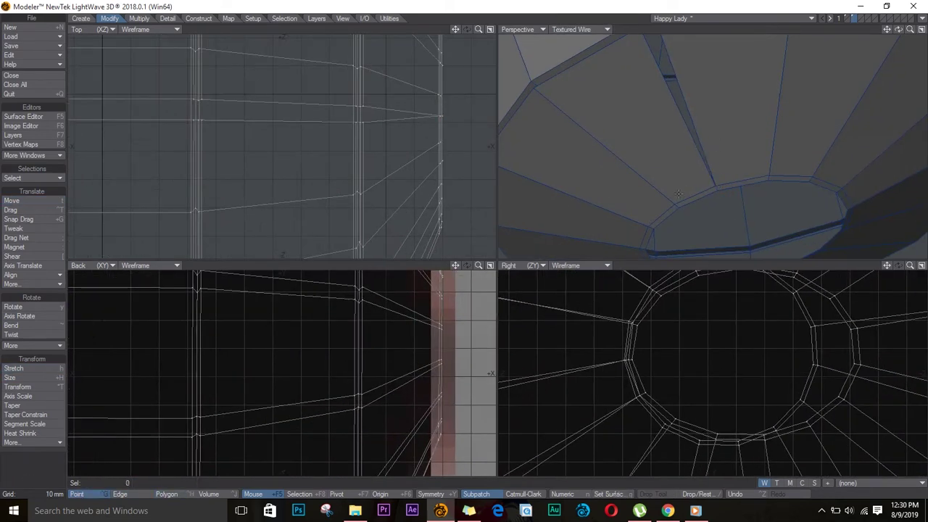
pyautogui.press('.')
pyautogui.press('.')
pyautogui.press('.')
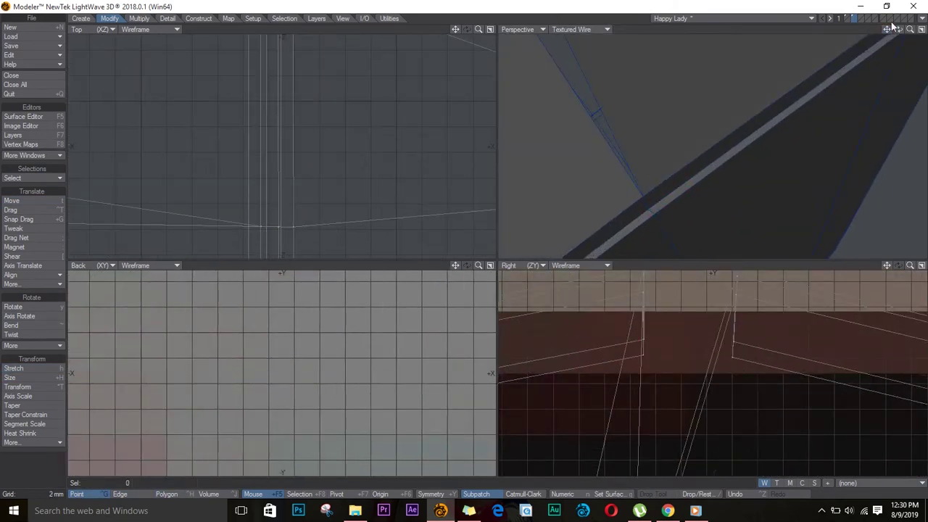
pyautogui.press('g')
pyautogui.press('g')
pyautogui.click(672, 241)
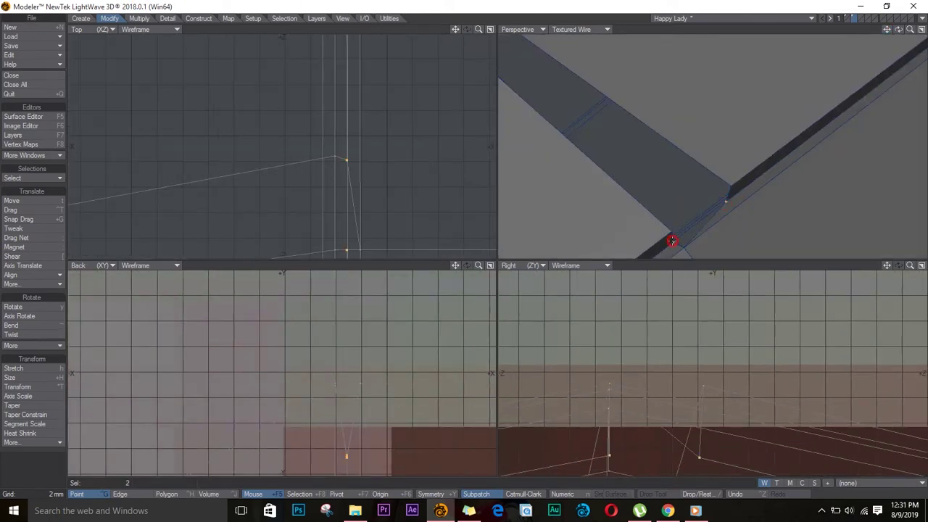
pyautogui.press('g')
pyautogui.press('g')
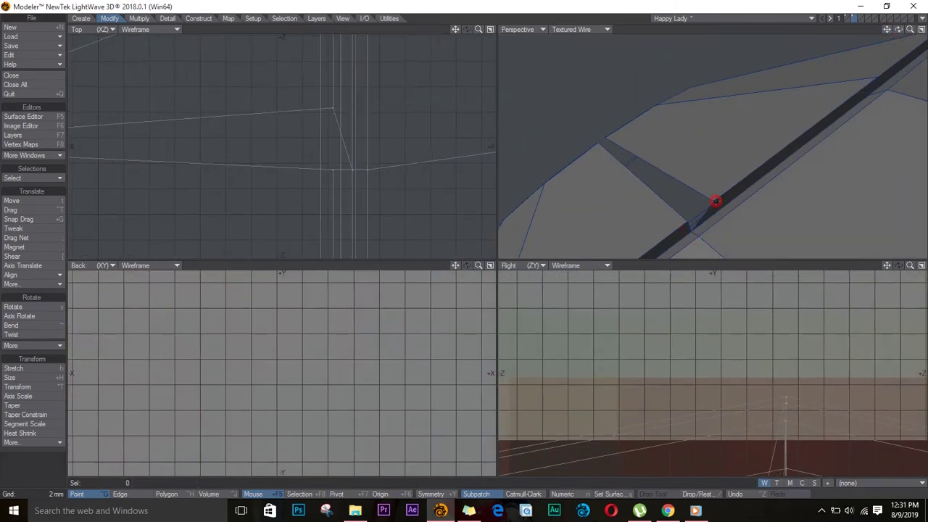
pyautogui.press(',')
pyautogui.press(',')
pyautogui.press(',')
pyautogui.press(',')
pyautogui.press(',')
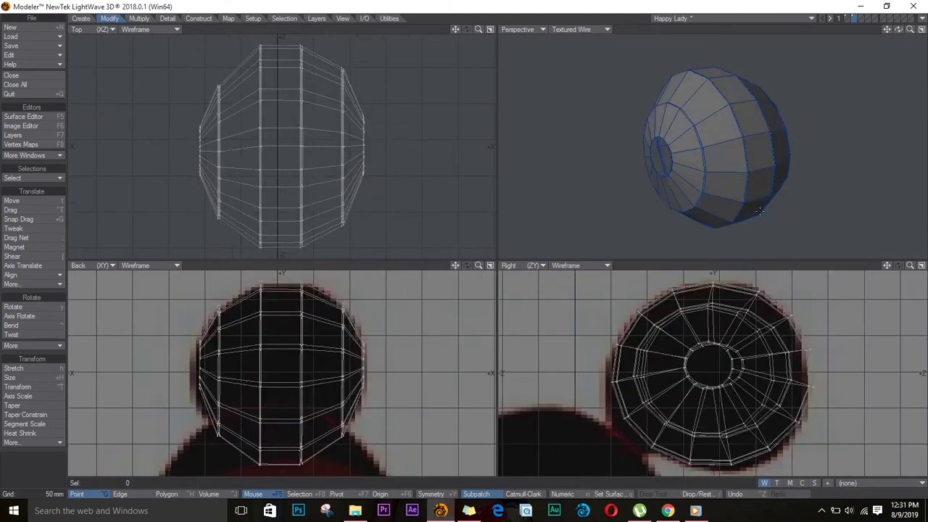
# Step: Examine the smoothed bun together with the head in Texture shading
pyautogui.keyDown('alt'); pyautogui.moveTo(759, 211); pyautogui.dragTo(846, 35); pyautogui.keyUp('alt')
pyautogui.press('a')
pyautogui.click(576, 29)
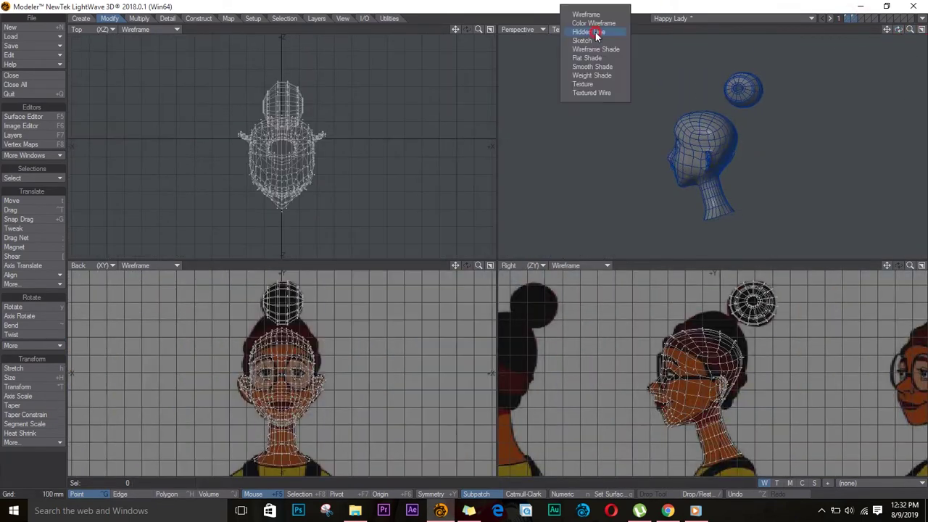
pyautogui.click(582, 84)
pyautogui.keyDown('alt'); pyautogui.moveTo(736, 79); pyautogui.dragTo(632, 24); pyautogui.keyUp('alt')
pyautogui.hotkey('shift', 'a')
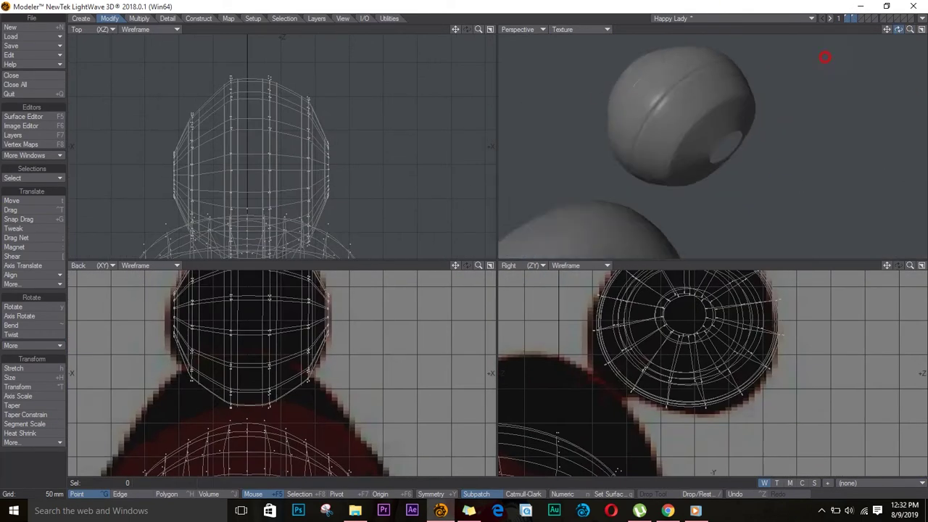
pyautogui.keyDown('alt'); pyautogui.moveTo(826, 57); pyautogui.dragTo(433, 118); pyautogui.keyUp('alt')
# Step: Turn off the bun's subpatch smoothing and add a smaller edge ring inside its side opening
pyautogui.press('Tab')
pyautogui.press('.')
pyautogui.press('.')
pyautogui.press('.')
pyautogui.press('.')
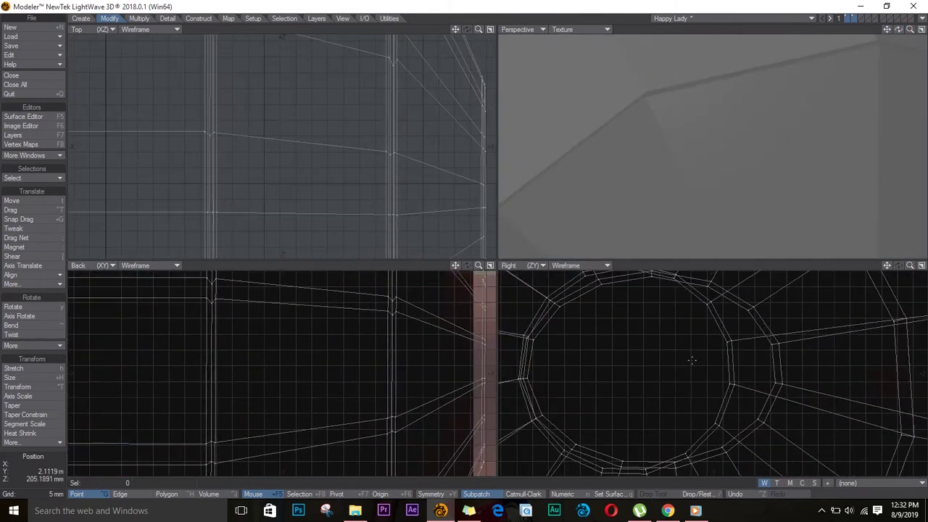
pyautogui.press('l')
pyautogui.hotkey('shift', 'a')
pyautogui.press('t')
pyautogui.moveTo(747, 174); pyautogui.dragTo(740, 201)
pyautogui.hotkey('ctrl', 'g')
# Step: Fill the bun's side opening with polygon strips between opposite rim points
pyautogui.press('.')
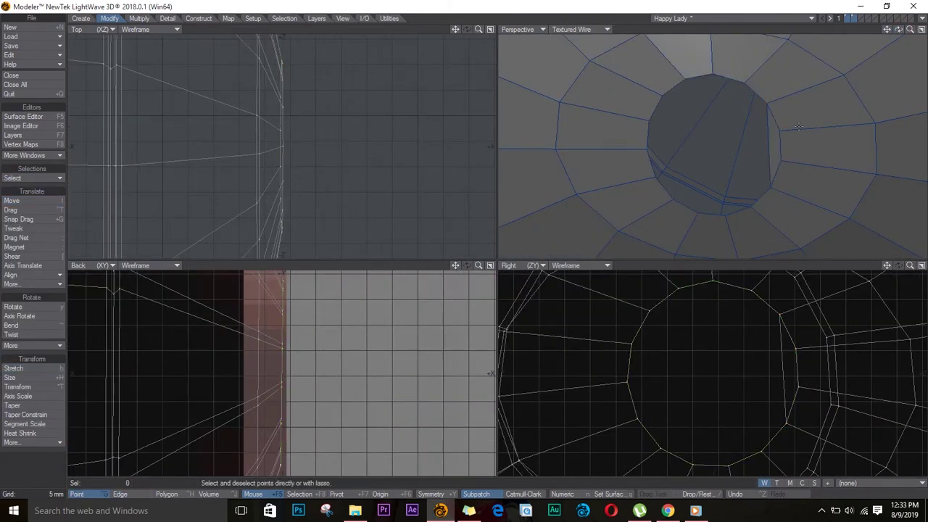
pyautogui.moveTo(813, 151); pyautogui.dragTo(671, 198)
pyautogui.moveTo(649, 122); pyautogui.dragTo(650, 153)
pyautogui.hotkey('ctrl', 'z')
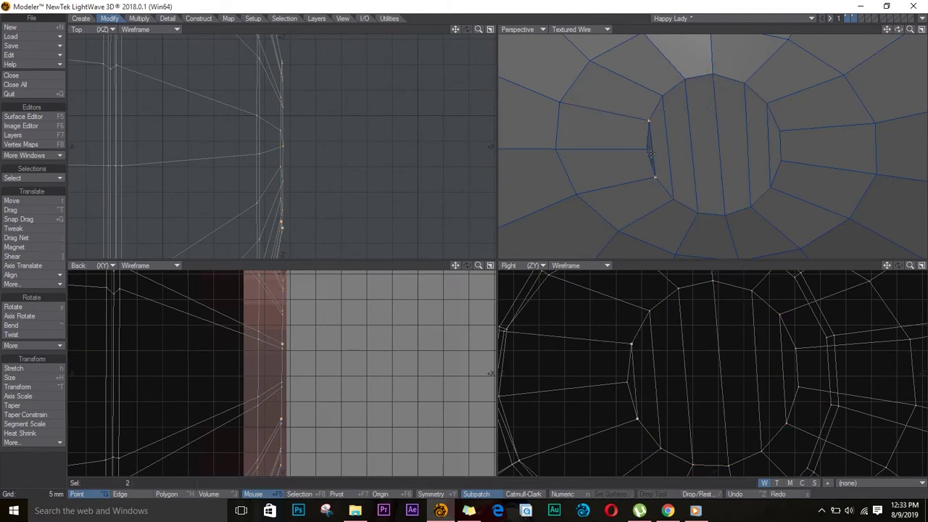
pyautogui.press('.')
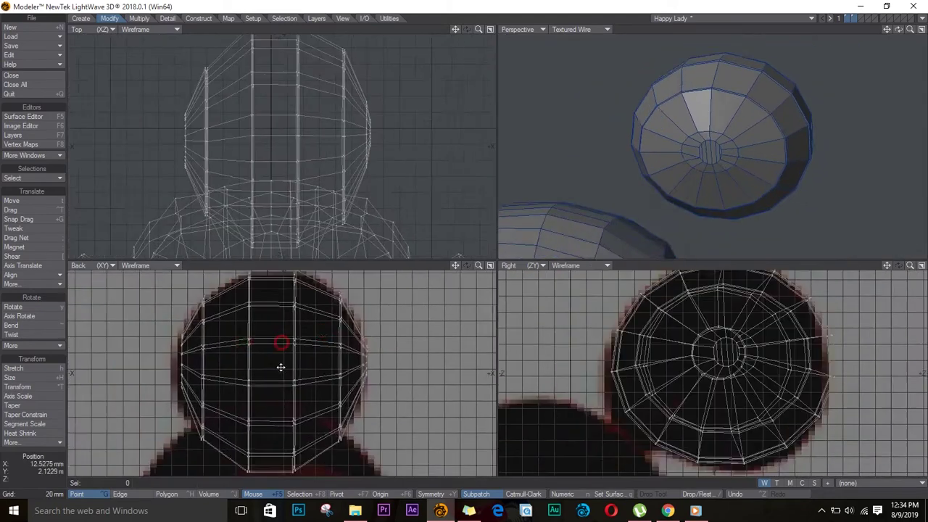
# Step: Knife the bun vertically through its centre and mirror one half across the X axis at 0 m with Merge Points enabled
pyautogui.click(139, 18)
pyautogui.click(54, 377)
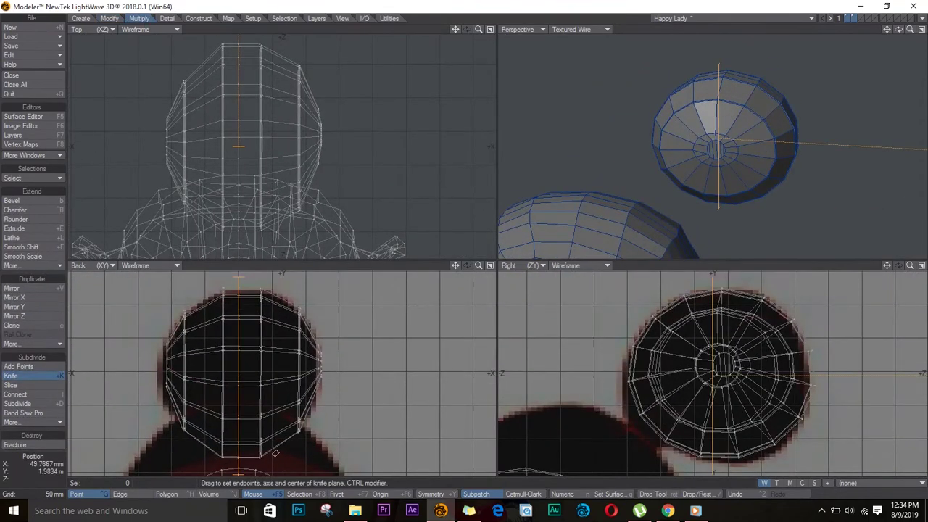
pyautogui.moveTo(242, 286); pyautogui.dragTo(243, 483)
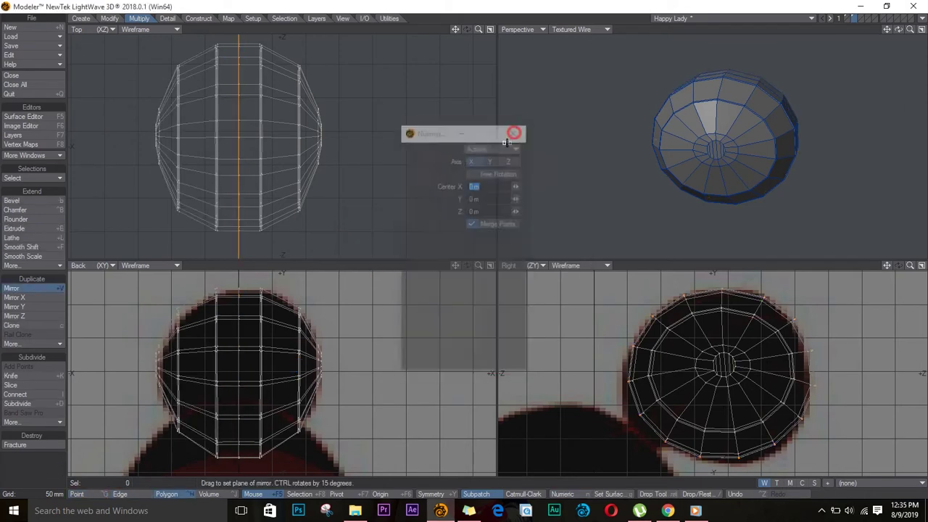
pyautogui.click(580, 83)
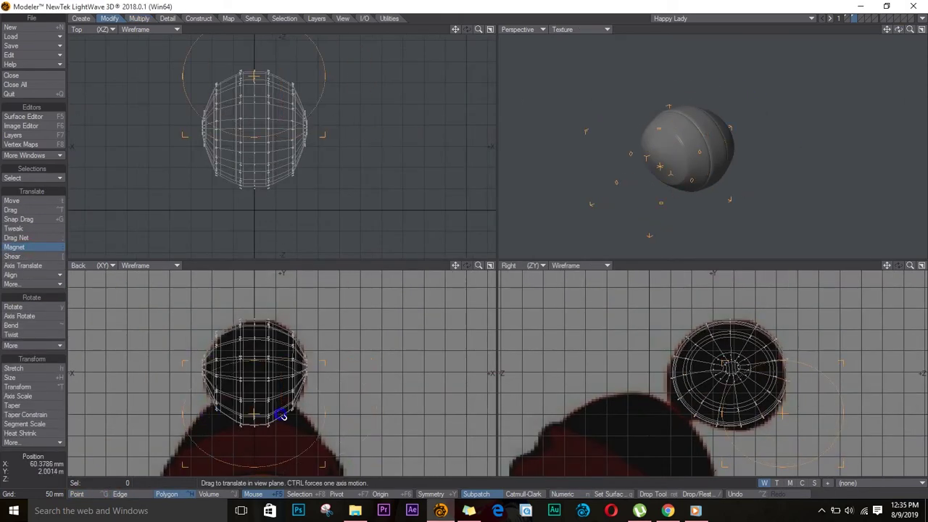
# Step: Reshape the smoothed bun with the Magnet tool into a slightly irregular, lopsided form
pyautogui.moveTo(680, 405); pyautogui.dragTo(673, 406)
pyautogui.moveTo(255, 393); pyautogui.dragTo(269, 328)
pyautogui.moveTo(269, 123); pyautogui.dragTo(272, 77)
pyautogui.hotkey('ctrl', 'z')
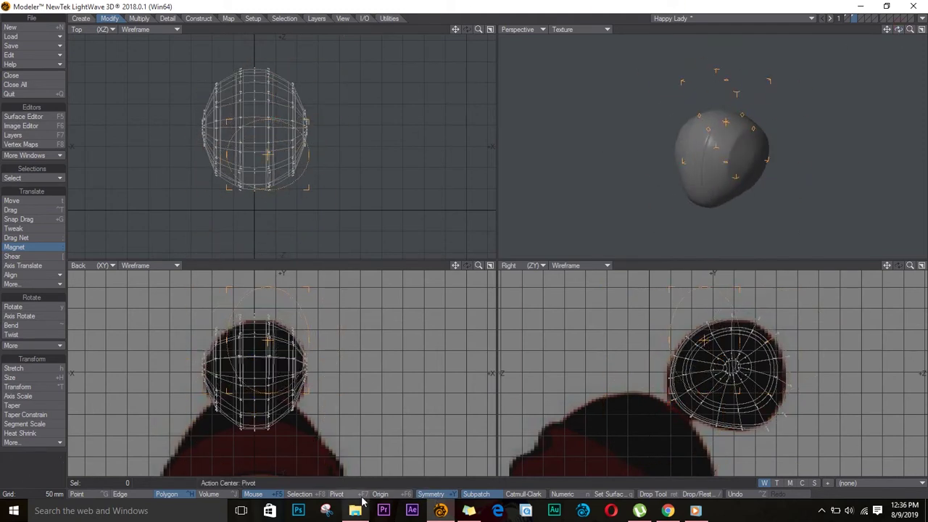
pyautogui.moveTo(210, 138); pyautogui.dragTo(223, 172, button='right')
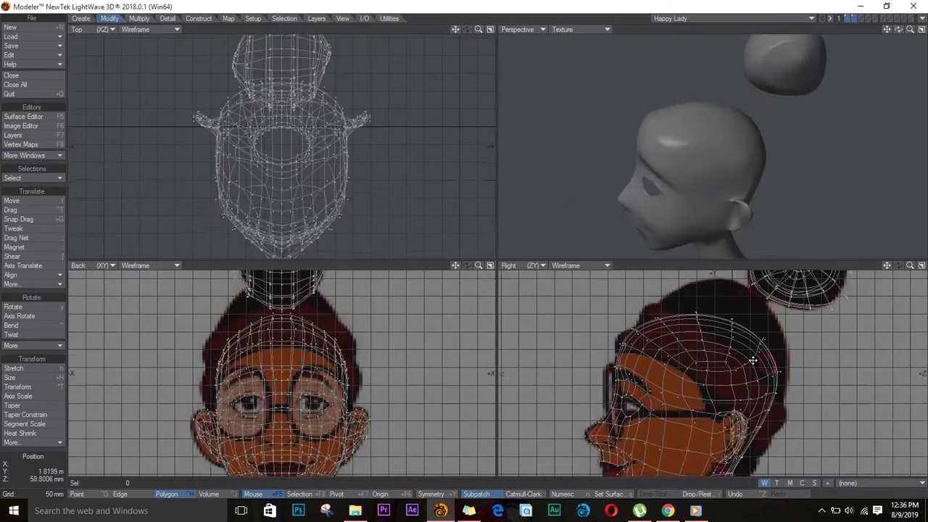
pyautogui.press('g')
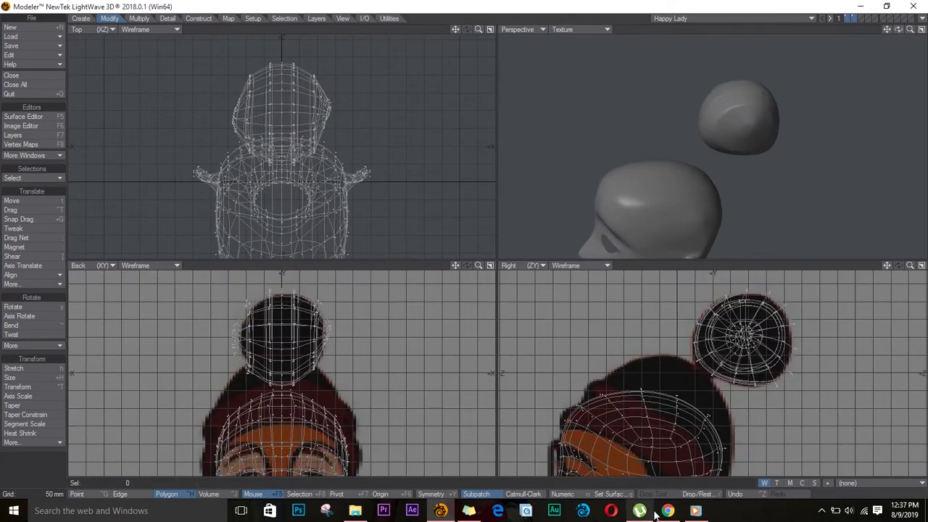
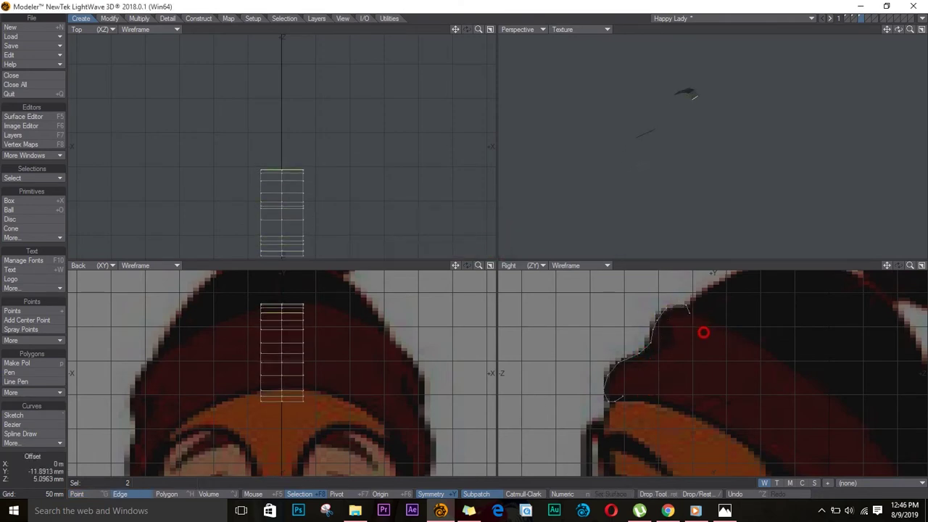
# Step: Extend the headband strip's side edges outward symmetrically and shape the new sections around the forehead
pyautogui.moveTo(328, 363); pyautogui.dragTo(601, 338)
pyautogui.moveTo(366, 356); pyautogui.dragTo(715, 353)
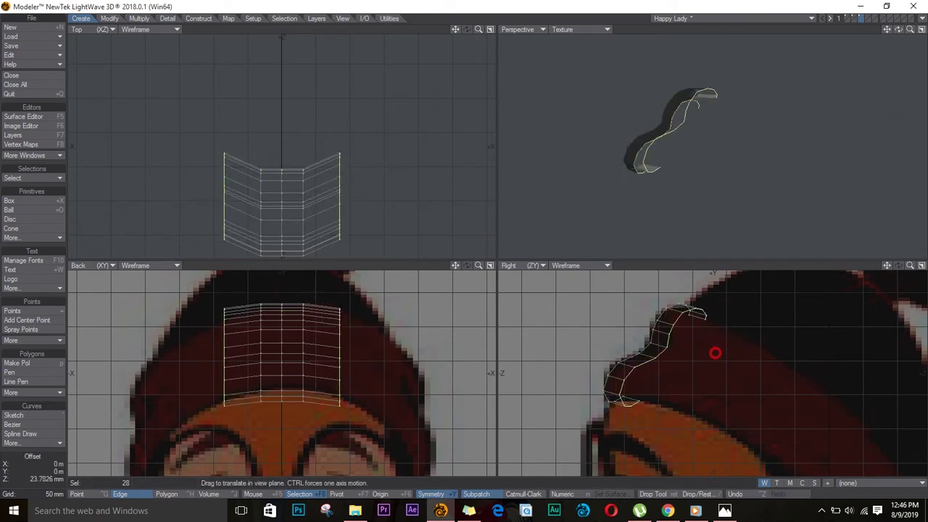
pyautogui.moveTo(385, 370); pyautogui.dragTo(435, 366)
pyautogui.moveTo(696, 395); pyautogui.dragTo(673, 392)
pyautogui.press('h')
pyautogui.moveTo(744, 380); pyautogui.dragTo(736, 372)
# Step: Rotate, stretch and move the headband's end edges backward along the sides of the head to follow the reference band
pyautogui.press('y')
pyautogui.moveTo(379, 178); pyautogui.dragTo(414, 393)
pyautogui.moveTo(726, 392); pyautogui.dragTo(771, 404)
pyautogui.press('h')
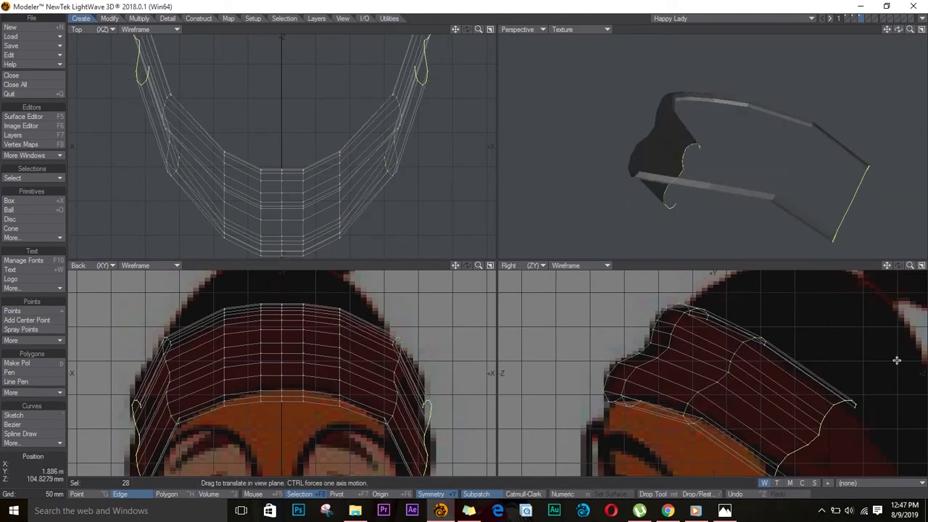
pyautogui.moveTo(635, 379); pyautogui.dragTo(634, 379)
pyautogui.press(',')
pyautogui.press('t')
pyautogui.moveTo(397, 147); pyautogui.dragTo(779, 435)
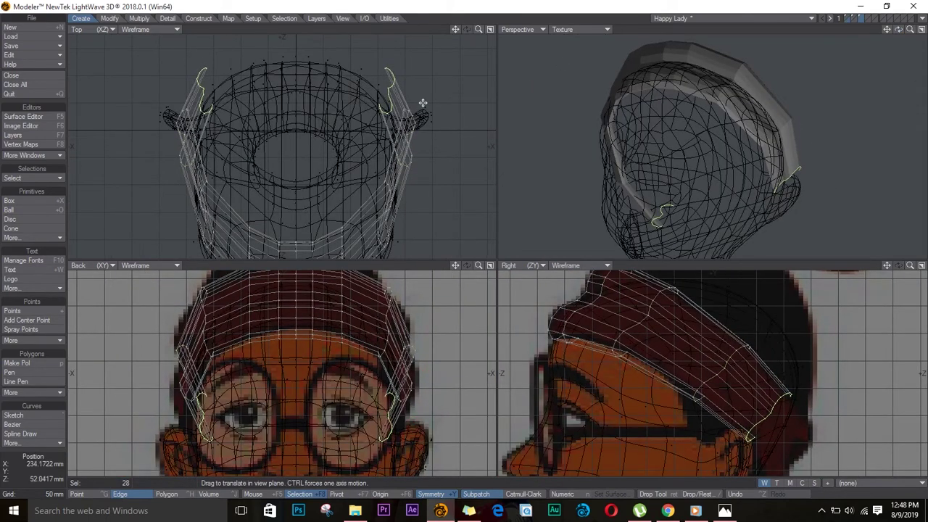
# Step: Bring the headband's two ends around the back of the head and merge them into a closed band
pyautogui.moveTo(403, 91); pyautogui.dragTo(340, 92)
pyautogui.moveTo(825, 440); pyautogui.dragTo(802, 454)
pyautogui.press('g')
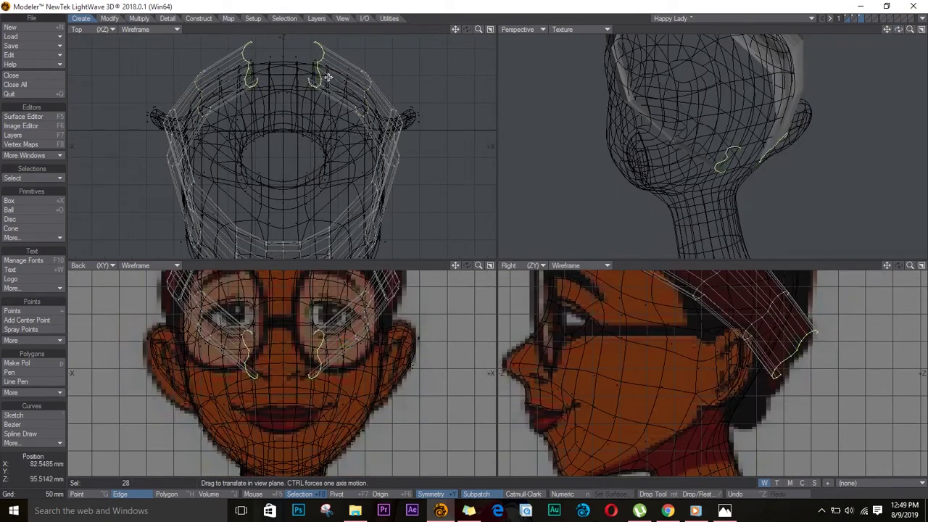
pyautogui.moveTo(319, 108); pyautogui.dragTo(329, 116)
pyautogui.keyDown('alt'); pyautogui.moveTo(696, 109); pyautogui.dragTo(805, 80); pyautogui.keyUp('alt')
pyautogui.click(892, 35)
pyautogui.moveTo(892, 35); pyautogui.dragTo(758, 46)
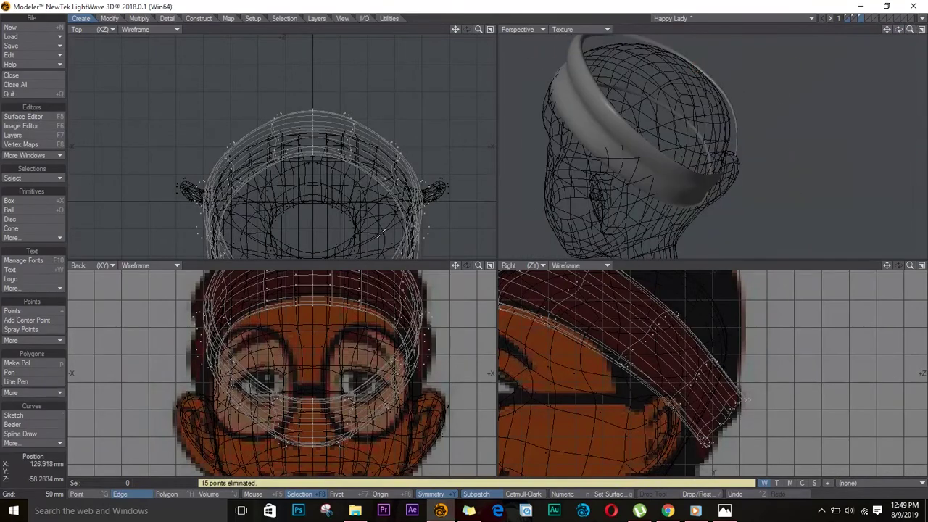
# Step: Adjust symmetric edge loops at the back and front of the headband to round it around the head
pyautogui.scroll(2, 361, 95)
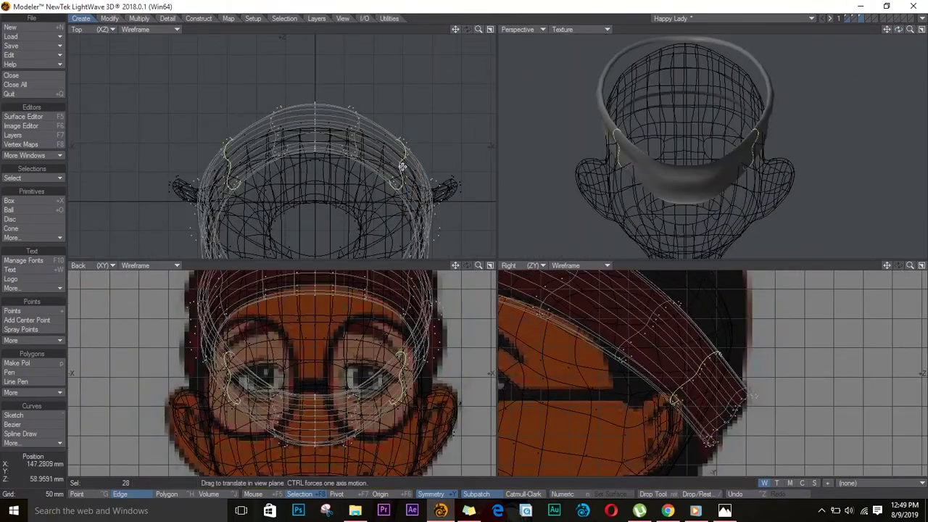
pyautogui.keyDown('alt'); pyautogui.moveTo(652, 203); pyautogui.dragTo(591, 210); pyautogui.keyUp('alt')
pyautogui.click(235, 220)
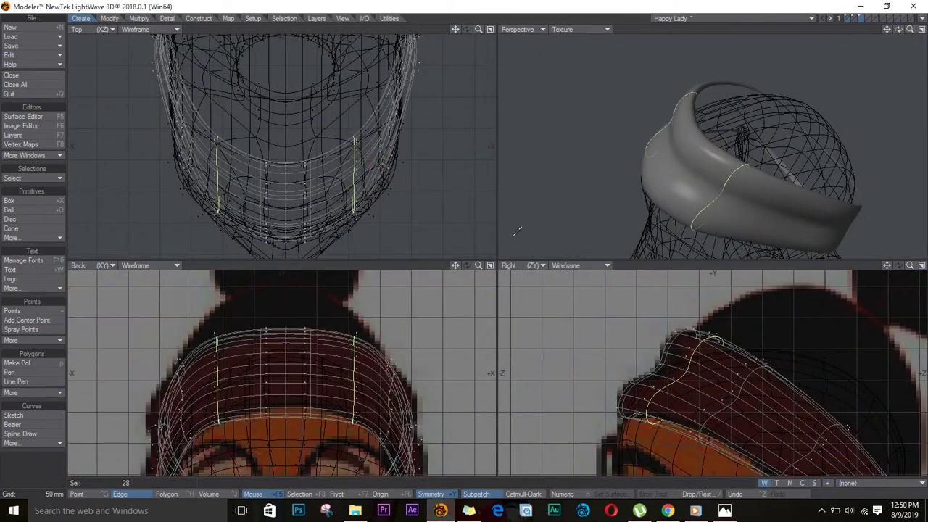
pyautogui.press('a')
pyautogui.click(334, 116)
pyautogui.hotkey('shift', 'a')
pyautogui.hotkey('shift', 'a')
pyautogui.click(331, 300)
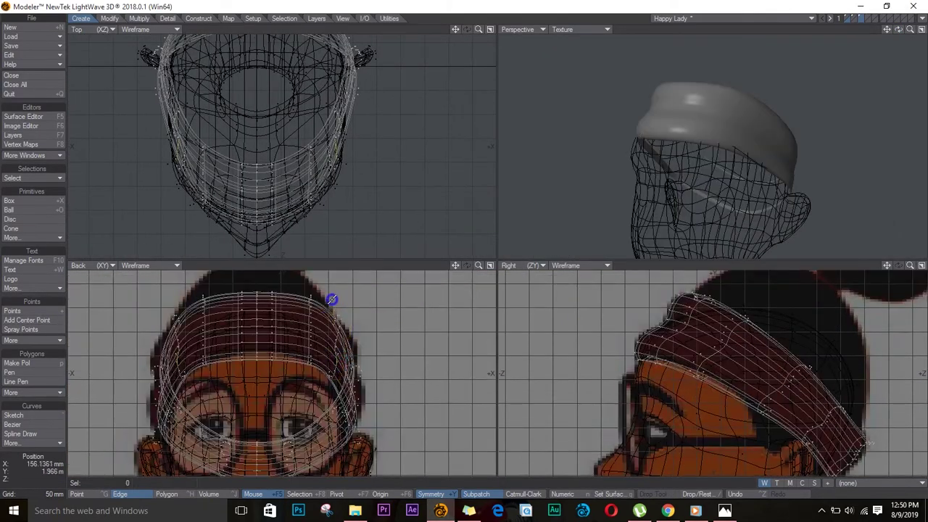
pyautogui.press('a')
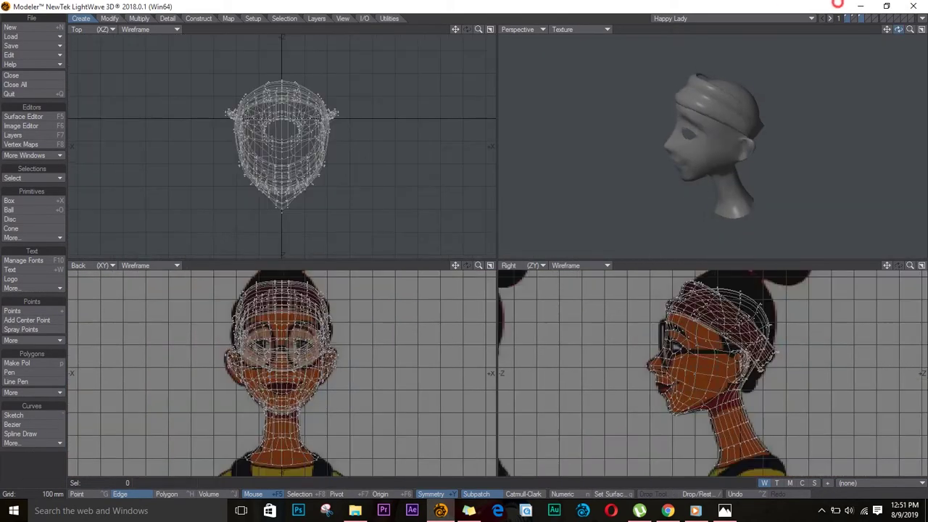
# Step: Thicken the headband mesh to give it depth
pyautogui.keyDown('alt'); pyautogui.moveTo(874, 49); pyautogui.dragTo(729, 97); pyautogui.keyUp('alt')
pyautogui.press('a')
pyautogui.hotkey('shift', 't')
pyautogui.moveTo(300, 160); pyautogui.dragTo(631, 52)
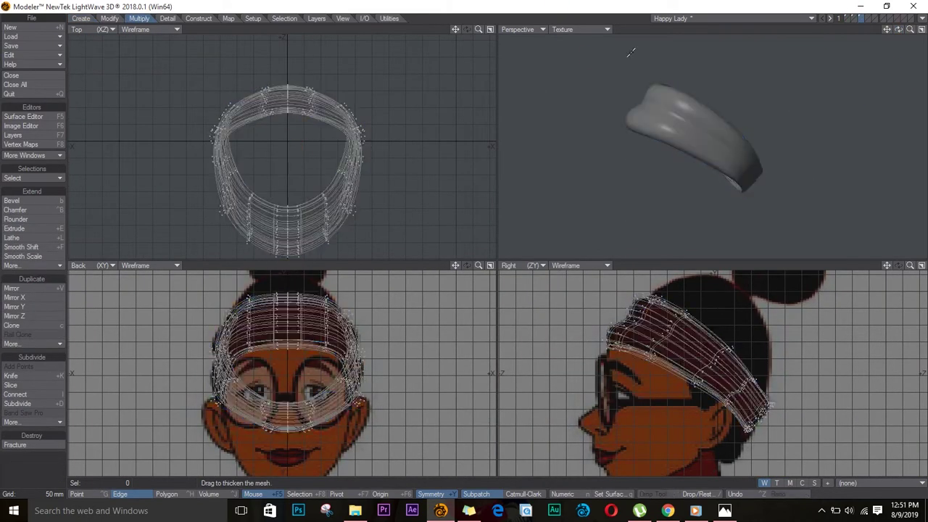
pyautogui.press('a')
# Step: Draw a flat box about 37 mm wide and 26 mm high above the headband on the hair layer and mirror it across X
pyautogui.keyDown('shift'); pyautogui.click(863, 18); pyautogui.keyUp('shift')
pyautogui.keyDown('alt'); pyautogui.moveTo(758, 46); pyautogui.dragTo(595, 141); pyautogui.keyUp('alt')
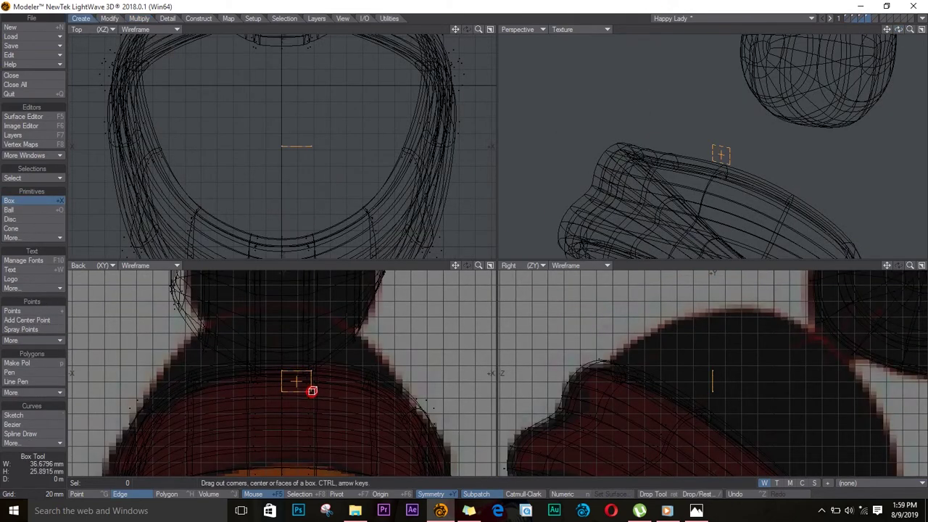
pyautogui.press('space')
pyautogui.press('space')
pyautogui.hotkey('shift', 'v')
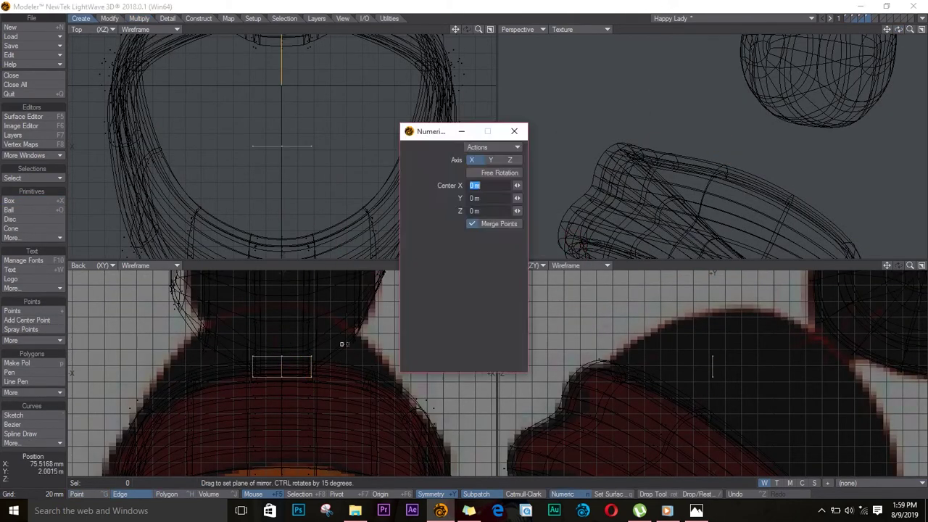
pyautogui.click(312, 368)
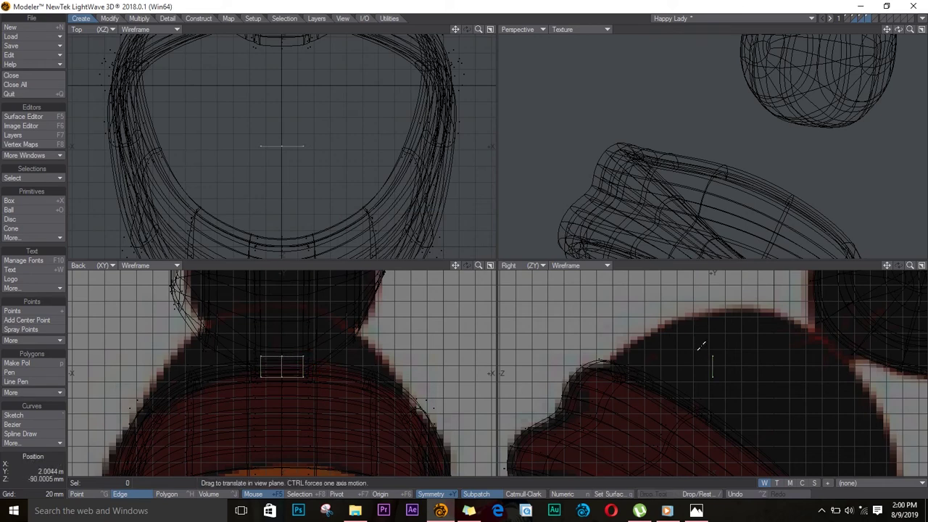
# Step: Move the mirrored box to the front hairline and build polygon strips from it along the top and back of the head's outline
pyautogui.press('t')
pyautogui.moveTo(711, 369); pyautogui.dragTo(470, 395)
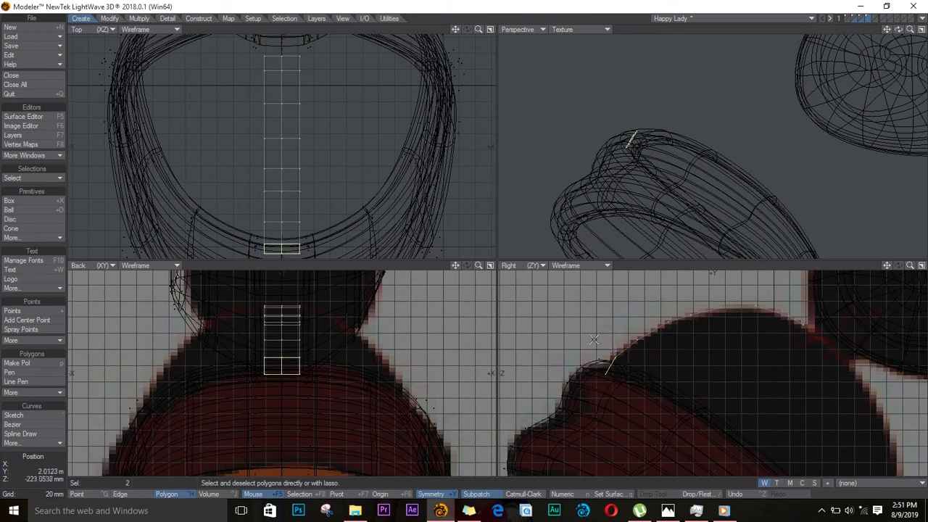
pyautogui.scroll(-5, 607, 371)
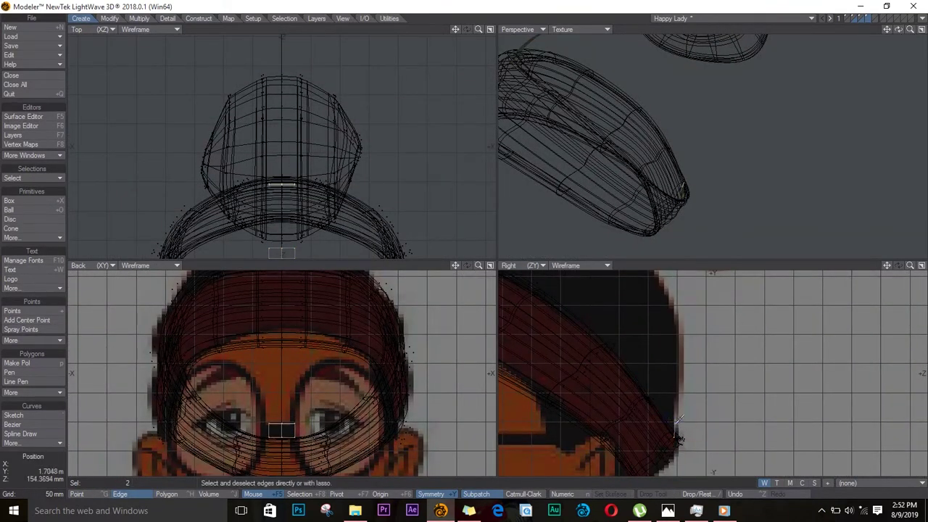
pyautogui.keyDown('alt'); pyautogui.keyDown('shift'); pyautogui.moveTo(680, 329); pyautogui.dragTo(724, 392); pyautogui.keyUp('shift'); pyautogui.keyUp('alt')
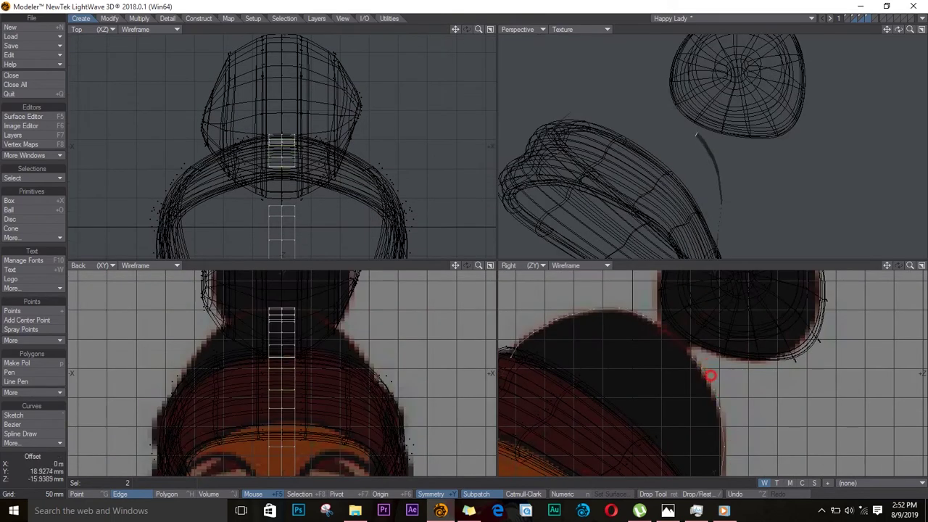
pyautogui.press('a')
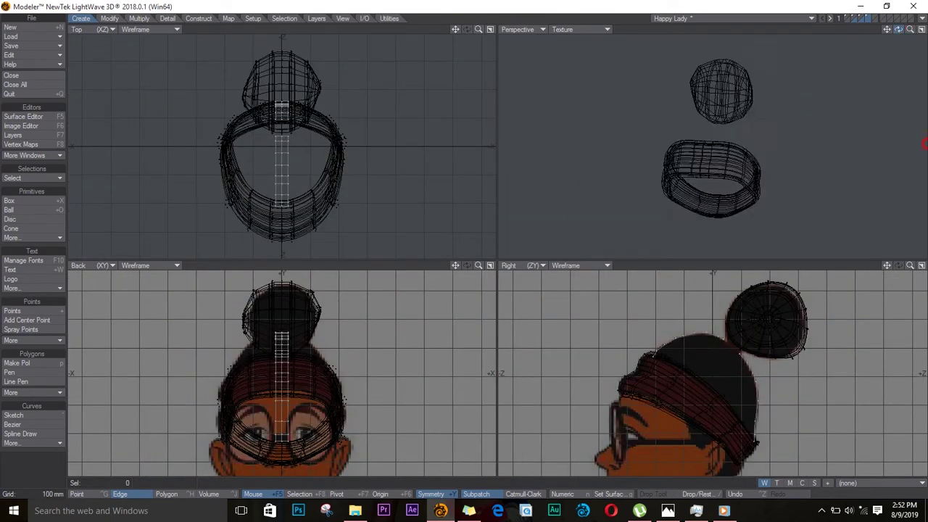
pyautogui.hotkey('shift', 'a')
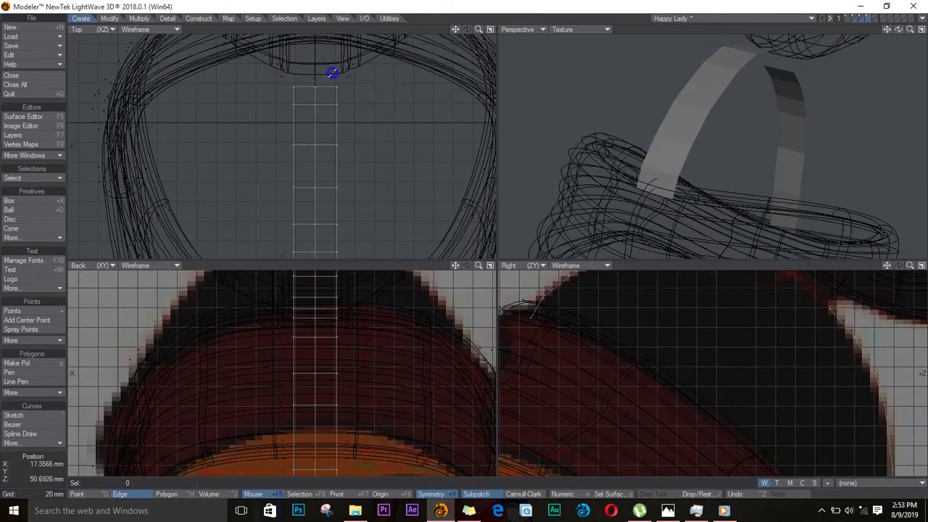
# Step: Duplicate the top hair strip and rotate it onto one side of the head, slanting from the bun down to the headband
pyautogui.hotkey('ctrl', 'h')
pyautogui.hotkey('shift', 'a')
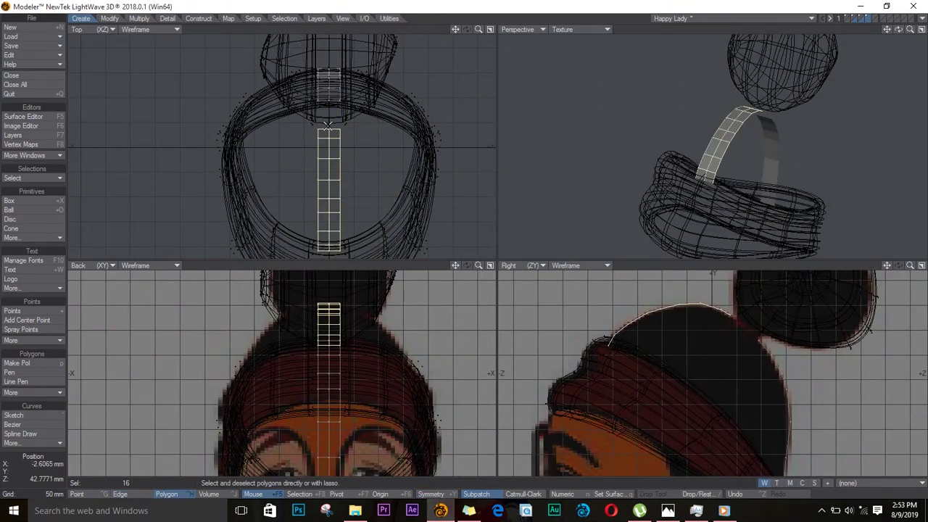
pyautogui.press('y')
pyautogui.moveTo(328, 125); pyautogui.dragTo(392, 125)
pyautogui.moveTo(428, 348); pyautogui.dragTo(395, 366)
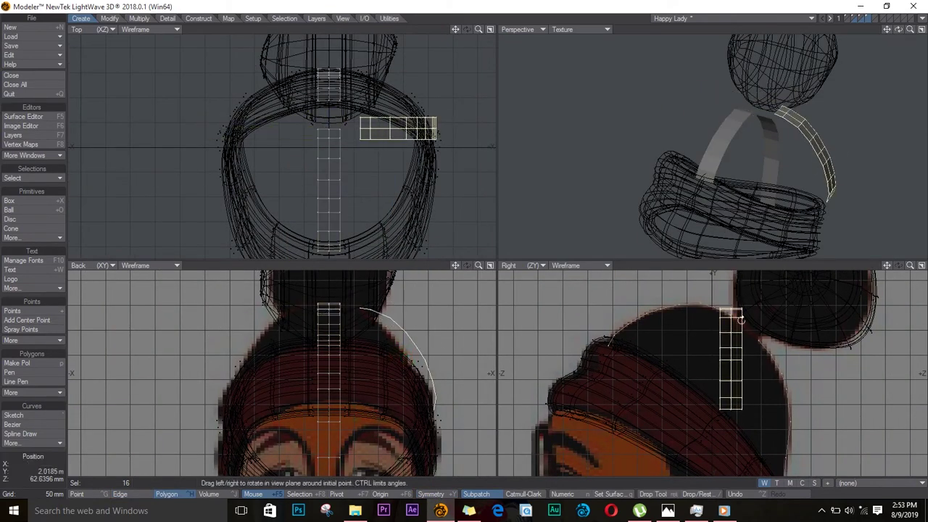
pyautogui.moveTo(740, 320)
pyautogui.mouseDown()
pyautogui.moveTo(726, 349)
pyautogui.moveTo(727, 323)
pyautogui.mouseUp()
pyautogui.moveTo(424, 390); pyautogui.dragTo(396, 352)
pyautogui.press('/')
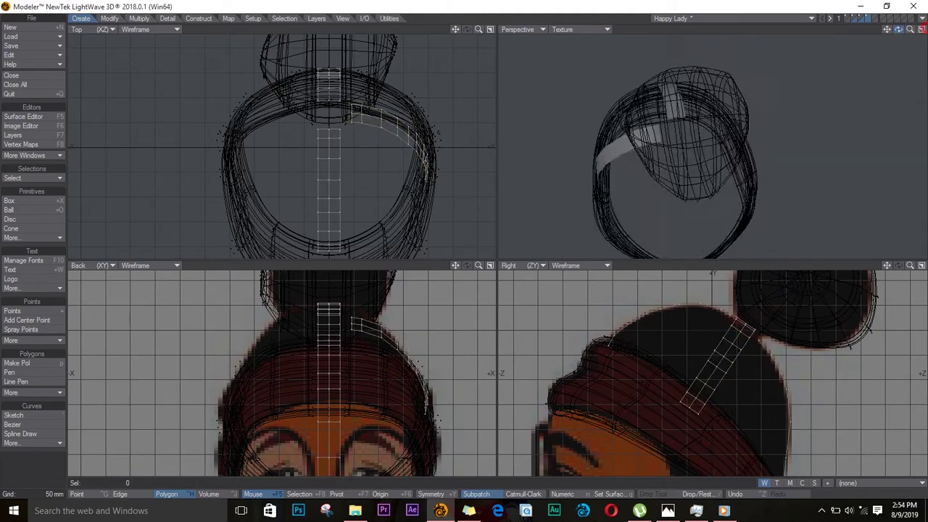
# Step: Mirror the side hair strip across X to the opposite side of the head
pyautogui.moveTo(900, 29); pyautogui.dragTo(791, 118)
pyautogui.hotkey('shift', 'v')
pyautogui.click(580, 167)
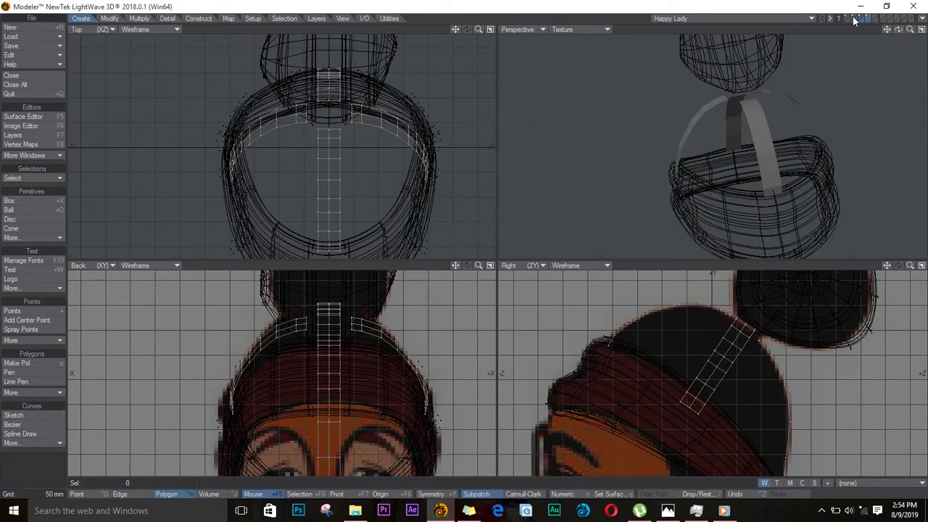
# Step: Display all the head layers together to check the hair strips, and return to the hair layer alone
pyautogui.click(824, 22)
pyautogui.keyDown('shift'); pyautogui.click(869, 20); pyautogui.keyUp('shift')
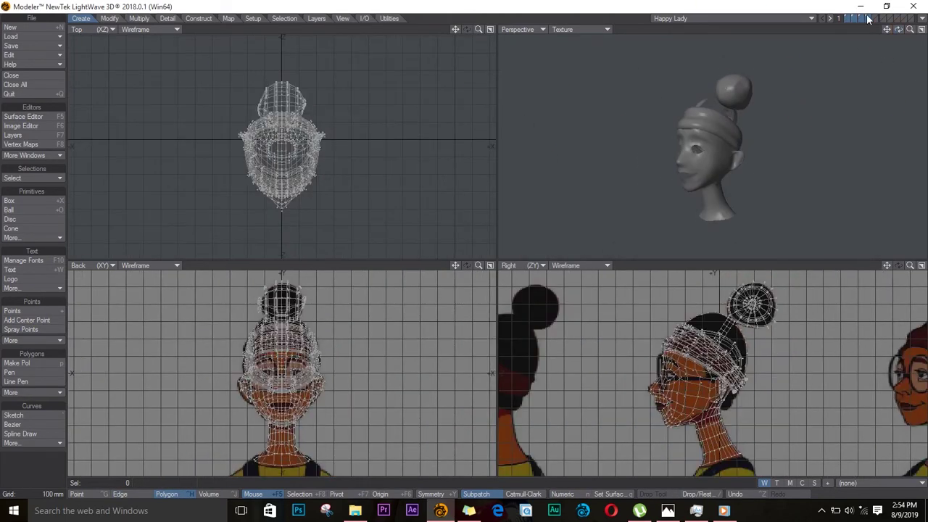
pyautogui.click(869, 19)
pyautogui.press('a')
pyautogui.press('a')
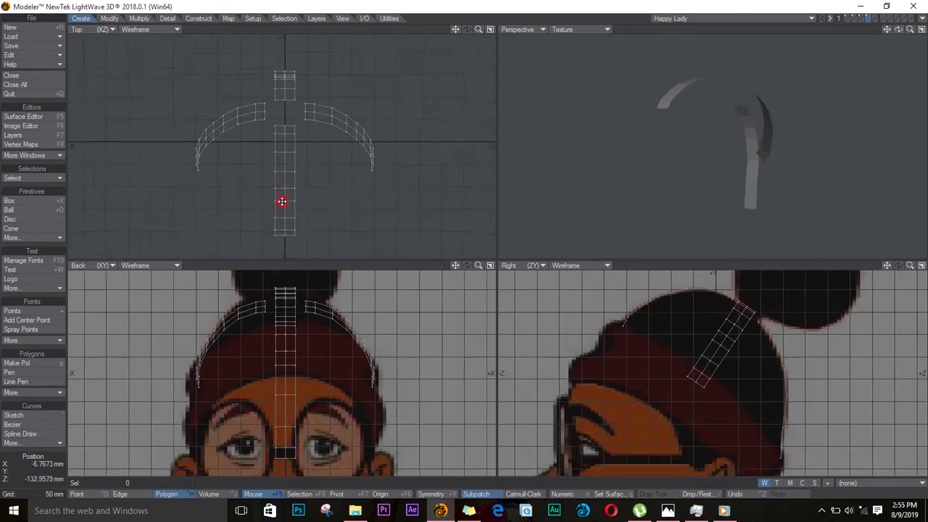
# Step: Rotate the outer points of the centre and side strips by about 5° so each strip widens toward the headband
pyautogui.hotkey('ctrl', 'g')
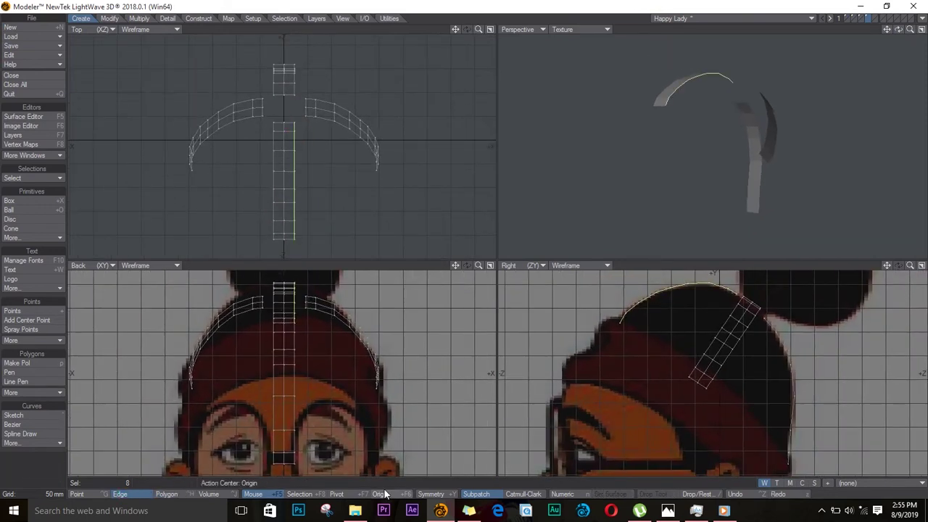
pyautogui.hotkey('ctrl', 'h')
pyautogui.hotkey('shift', 'y')
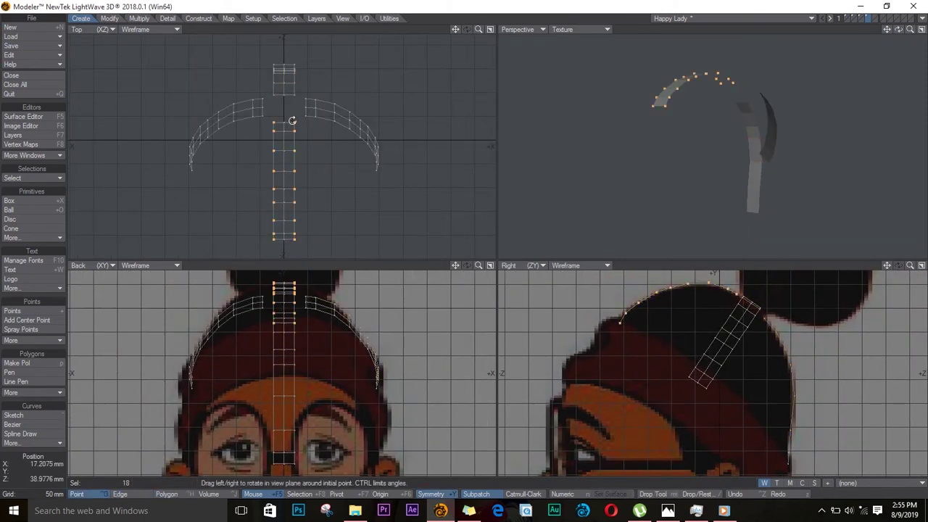
pyautogui.moveTo(292, 121); pyautogui.dragTo(297, 97)
pyautogui.click(822, 11)
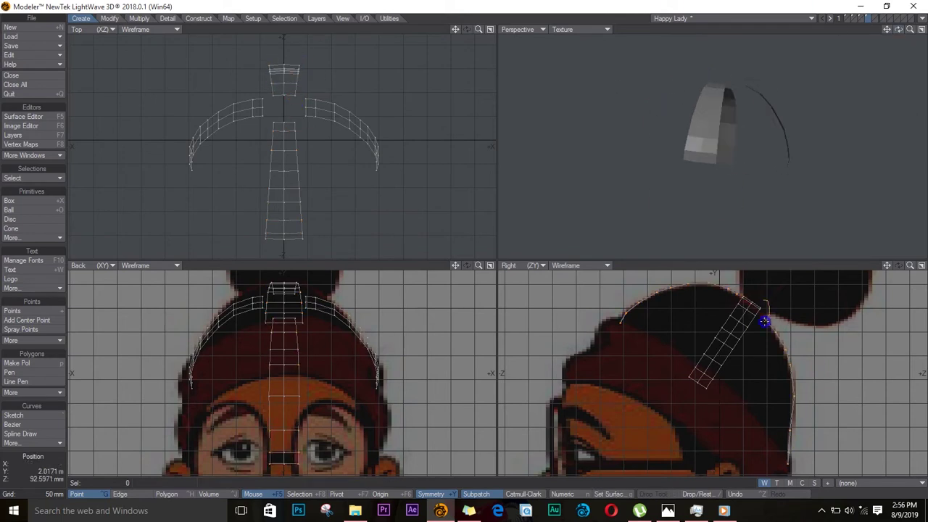
pyautogui.moveTo(759, 311); pyautogui.dragTo(740, 296)
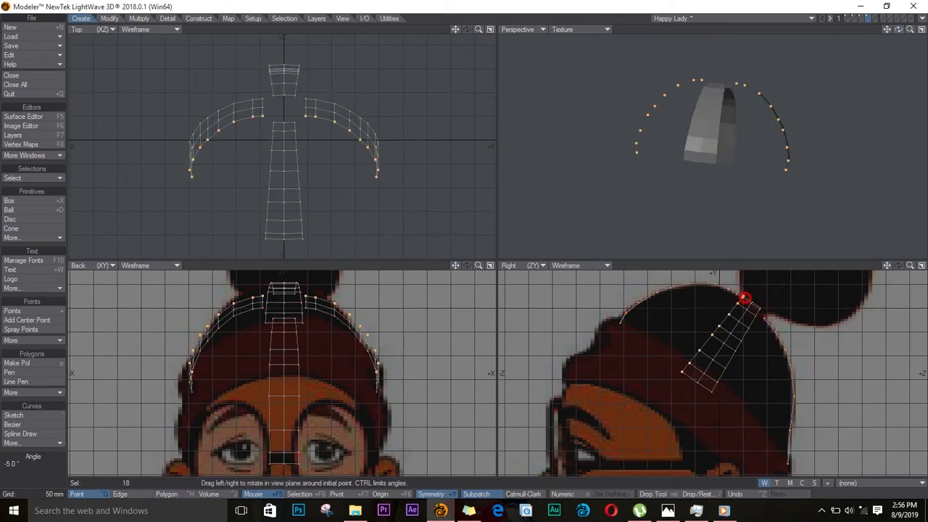
pyautogui.click(822, 56)
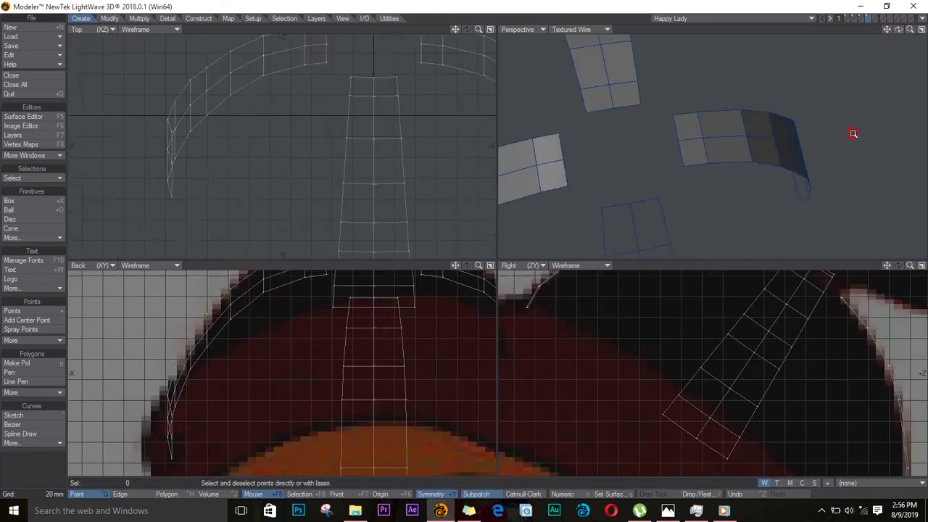
# Step: Extend both side edges of the front centre strip outward into narrow grooves followed by wider hair panels
pyautogui.scroll(-3, 306, 123)
pyautogui.hotkey('ctrl', 'g')
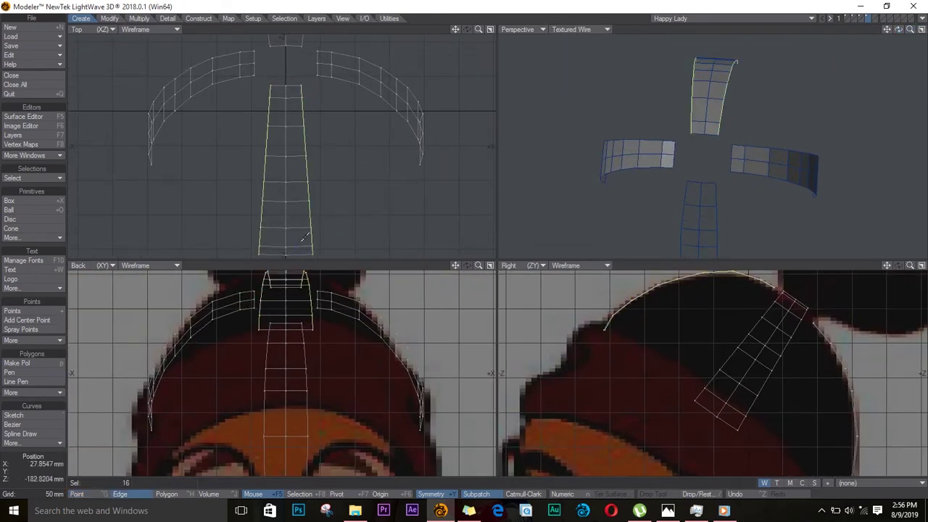
pyautogui.moveTo(315, 175); pyautogui.dragTo(314, 86)
pyautogui.press('y')
pyautogui.press('h')
pyautogui.press('t')
pyautogui.moveTo(709, 298); pyautogui.dragTo(695, 304)
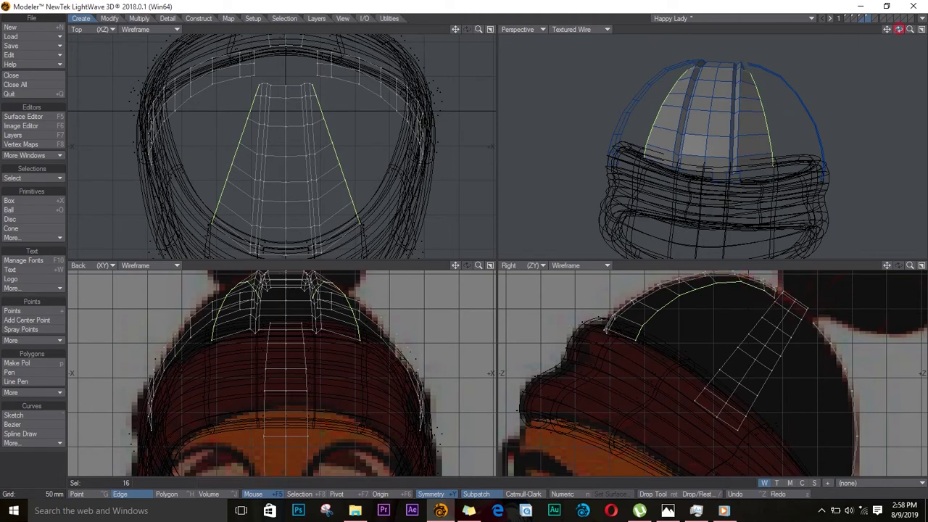
# Step: Scale, rotate and stretch the front panels' outer edges to carry the hair farther around the head's curve
pyautogui.moveTo(899, 29); pyautogui.dragTo(871, 51)
pyautogui.hotkey('shift', 'h')
pyautogui.moveTo(636, 340); pyautogui.dragTo(635, 340)
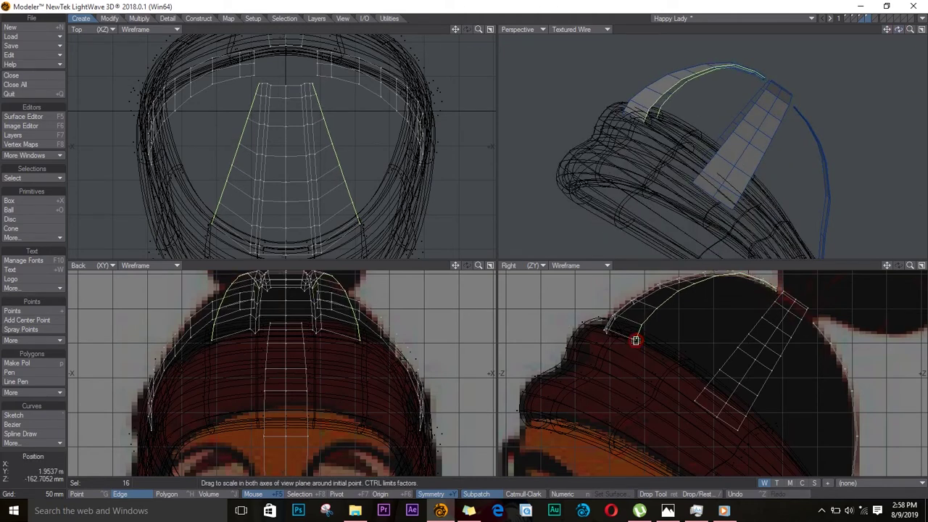
pyautogui.moveTo(899, 29); pyautogui.dragTo(867, 49)
pyautogui.press('y')
pyautogui.moveTo(305, 103); pyautogui.dragTo(336, 104)
pyautogui.press('h')
pyautogui.moveTo(689, 331); pyautogui.dragTo(689, 305)
pyautogui.press('t')
# Step: Move the front panels' outer edges to fit the reference hair outline near the bun and along the headband
pyautogui.scroll(3, 693, 327)
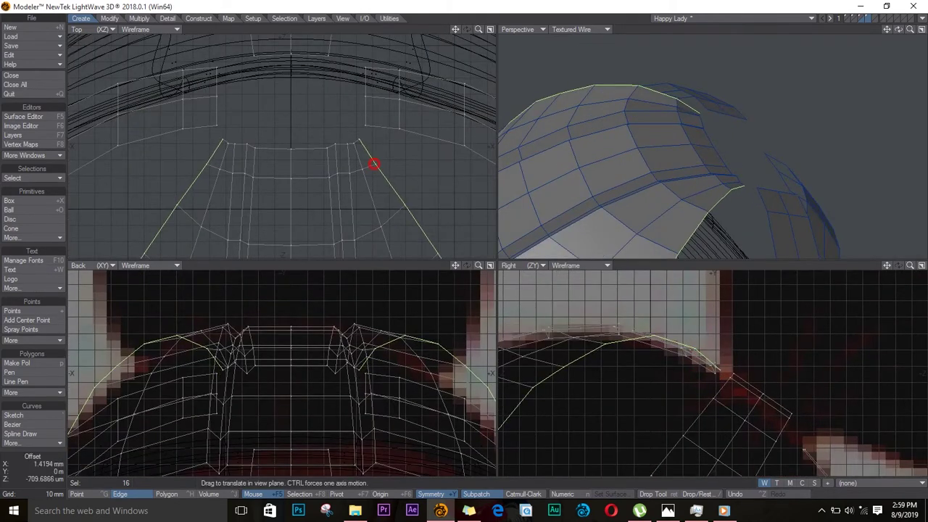
pyautogui.scroll(-3, 355, 145)
pyautogui.moveTo(298, 97); pyautogui.dragTo(303, 114)
pyautogui.scroll(3, 785, 385)
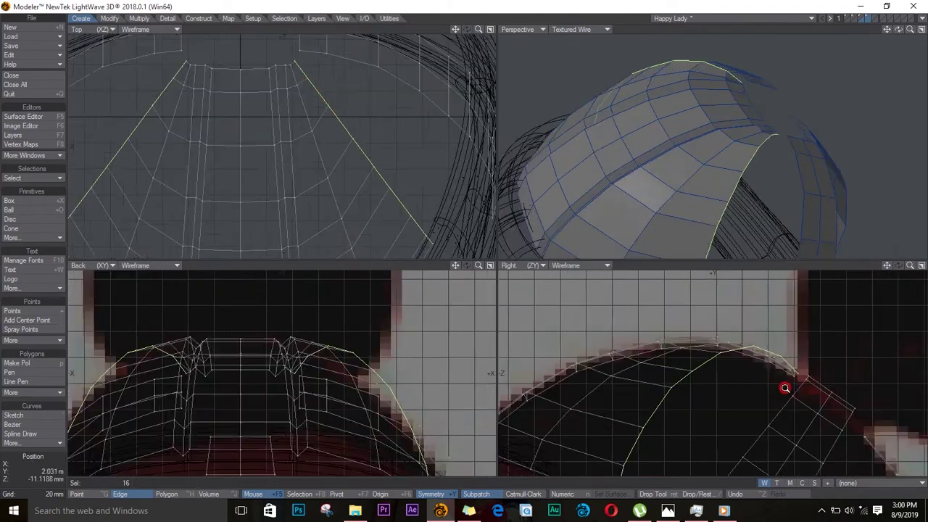
pyautogui.scroll(-2, 564, 449)
pyautogui.moveTo(899, 29); pyautogui.dragTo(805, 90)
pyautogui.scroll(3, 756, 348)
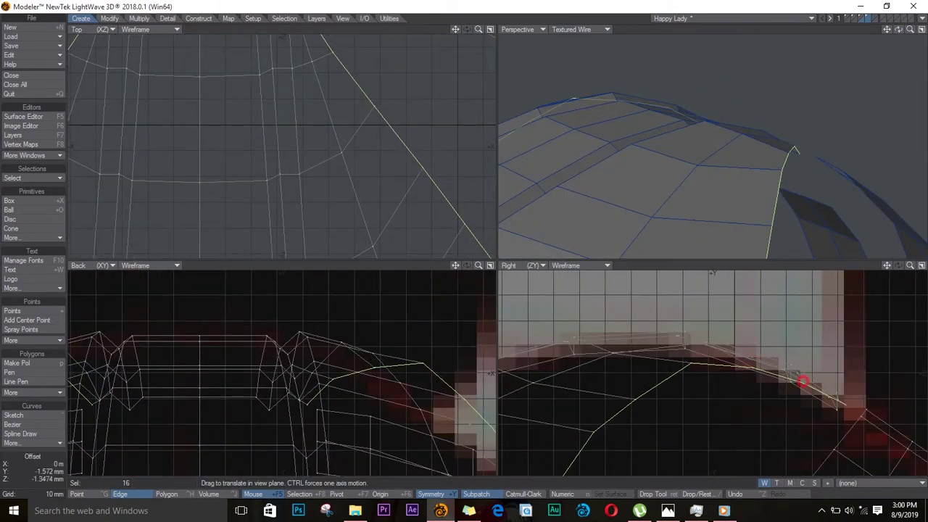
pyautogui.scroll(-5, 803, 382)
pyautogui.moveTo(693, 390); pyautogui.dragTo(697, 384)
pyautogui.moveTo(314, 140); pyautogui.dragTo(320, 147)
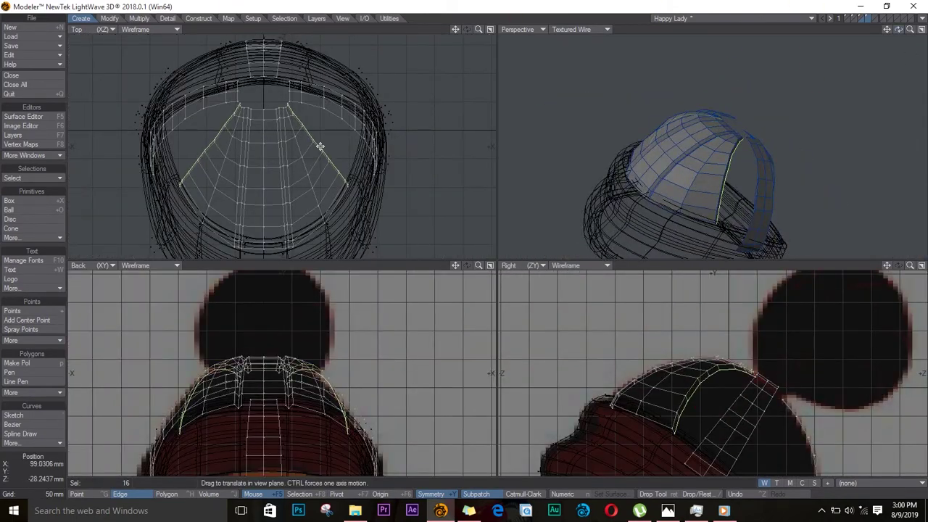
# Step: Extend the front hair past a second pair of grooves and join its outer edge points to the side strips
pyautogui.scroll(3, 325, 131)
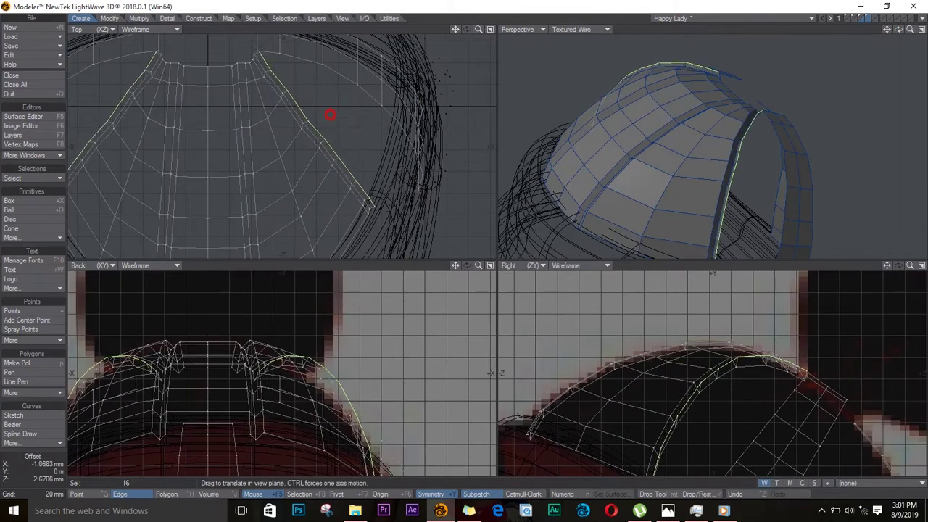
pyautogui.press('y')
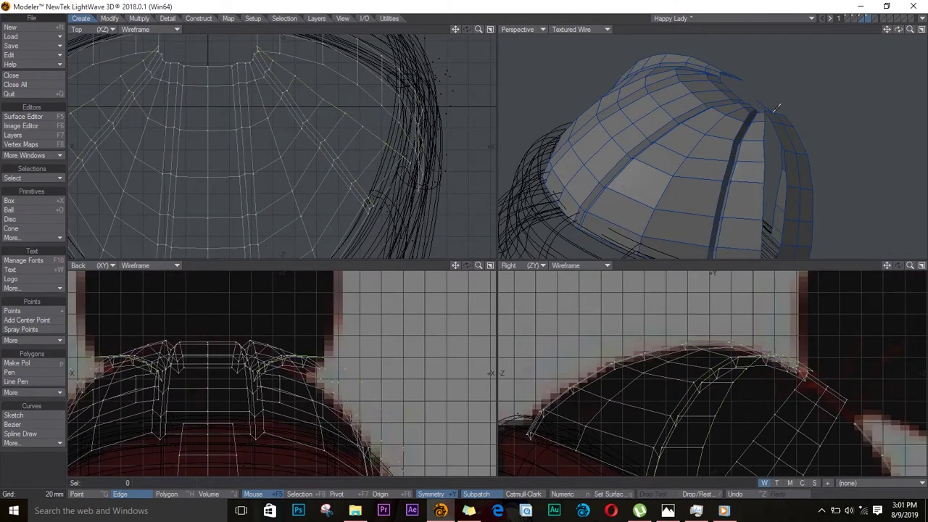
pyautogui.scroll(5, 818, 145)
pyautogui.hotkey('ctrl', 'g')
pyautogui.scroll(-3, 680, 160)
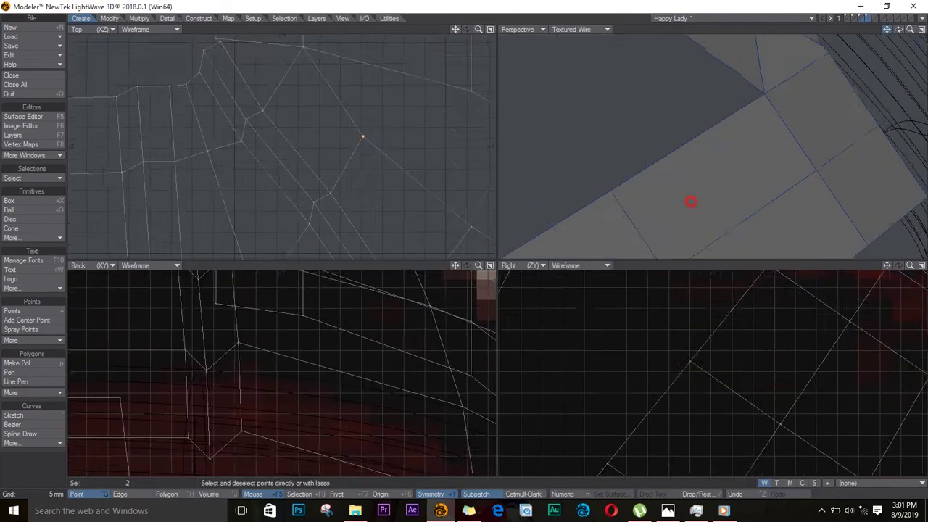
pyautogui.press('g')
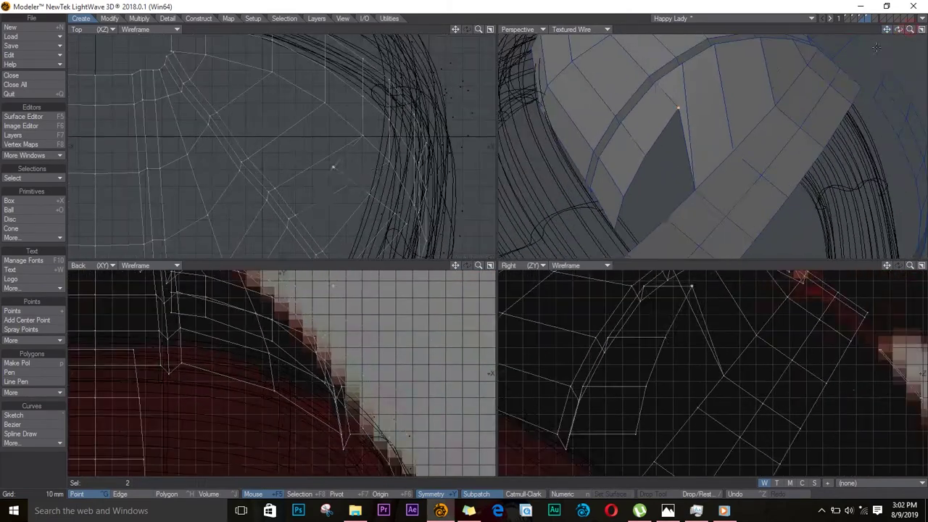
pyautogui.press('/')
pyautogui.press('g')
pyautogui.moveTo(899, 29); pyautogui.dragTo(692, 144)
pyautogui.hotkey('ctrl', 'h')
pyautogui.press('a')
pyautogui.press('g')
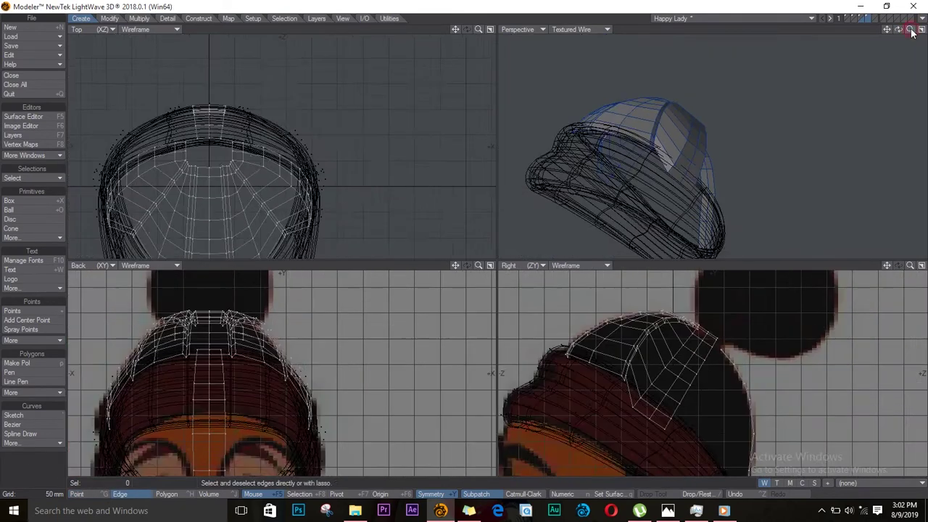
# Step: Rotate, stretch and move the side strip polygons inward on both sides so their lower ends tuck inside the headband
pyautogui.hotkey('ctrl', 'h')
pyautogui.moveTo(240, 151); pyautogui.dragTo(293, 172)
pyautogui.press('h')
pyautogui.moveTo(210, 155); pyautogui.dragTo(228, 156)
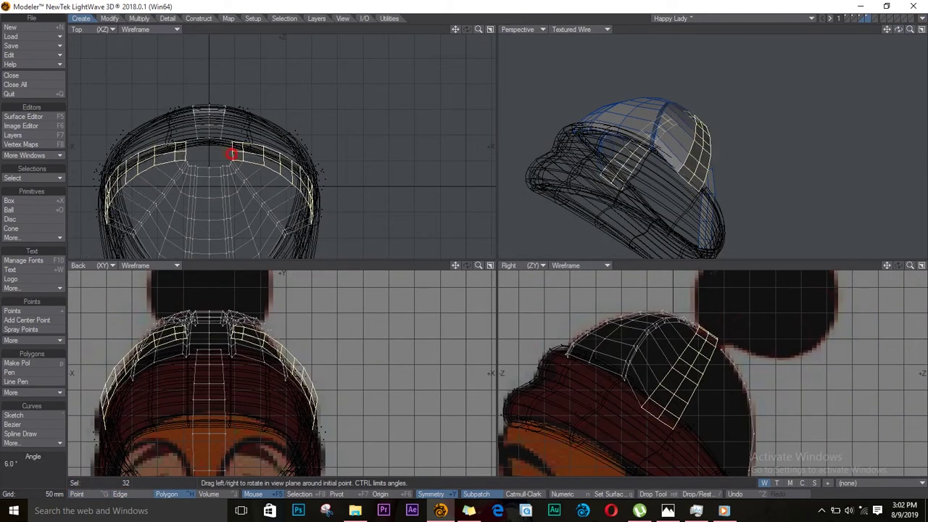
pyautogui.moveTo(210, 325); pyautogui.dragTo(217, 326)
pyautogui.moveTo(210, 151); pyautogui.dragTo(217, 150)
pyautogui.moveTo(714, 337); pyautogui.dragTo(709, 330)
pyautogui.moveTo(231, 151); pyautogui.dragTo(238, 151)
pyautogui.moveTo(900, 29); pyautogui.dragTo(713, 334)
pyautogui.press('/')
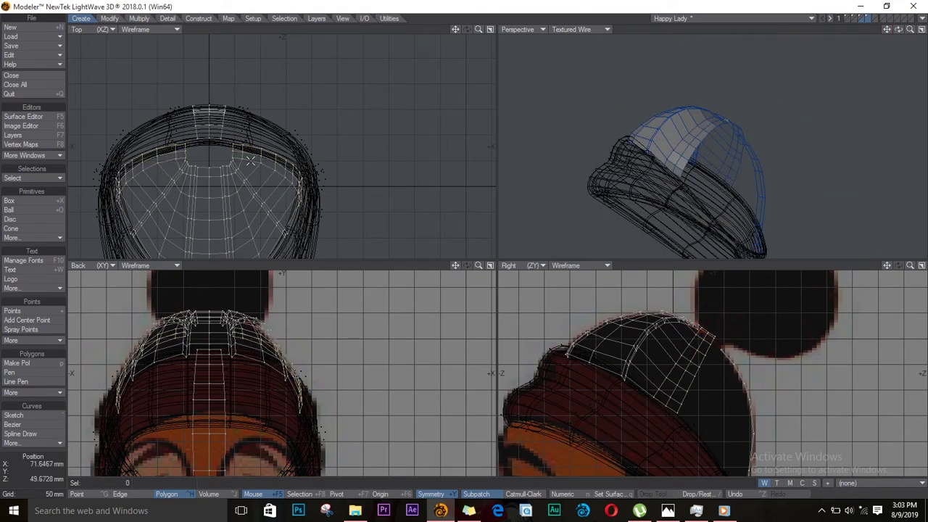
# Step: Switch the perspective view to Texture shading and show the hair together with the other head layers
pyautogui.click(573, 29)
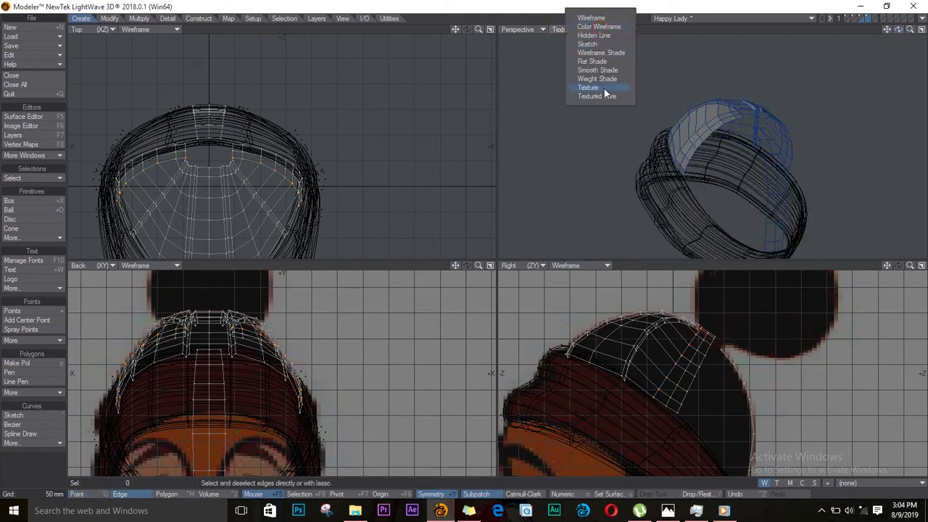
pyautogui.click(607, 93)
pyautogui.press('a')
pyautogui.moveTo(899, 30); pyautogui.dragTo(839, 33)
pyautogui.press('.')
pyautogui.press('.')
pyautogui.press('.')
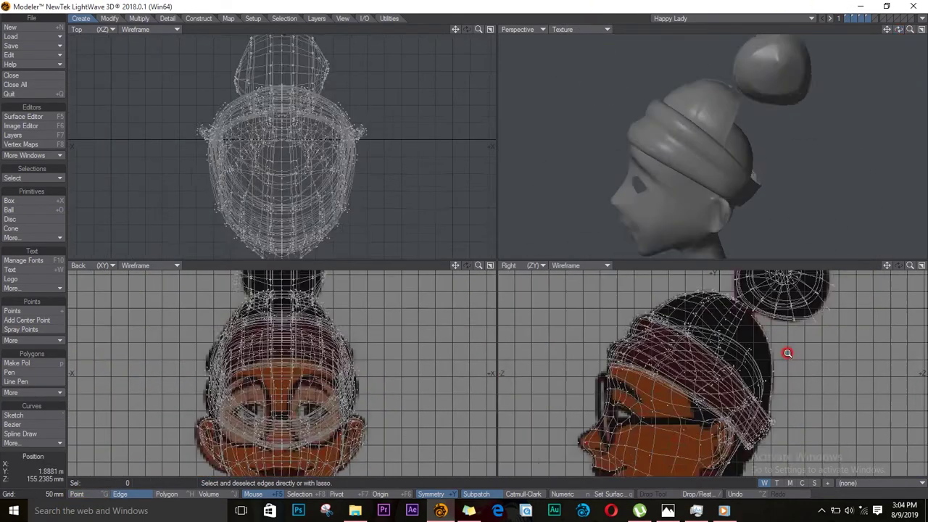
# Step: Isolate the hair layer and add a centred polygon strip down the back of the head along the reference outline
pyautogui.press('2')
pyautogui.hotkey('ctrl', 'j')
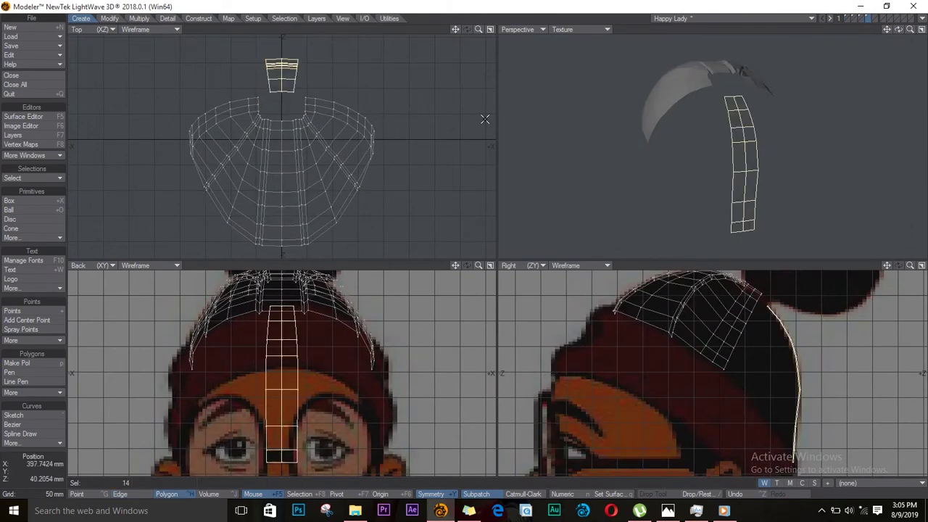
pyautogui.press(',')
pyautogui.press('.')
pyautogui.keyDown('alt'); pyautogui.moveTo(798, 138); pyautogui.dragTo(725, 130); pyautogui.keyUp('alt')
# Step: Extend the side hair panels' rear edges backward and shape the new edges to follow the headband
pyautogui.click(607, 29)
pyautogui.moveTo(440, 511)
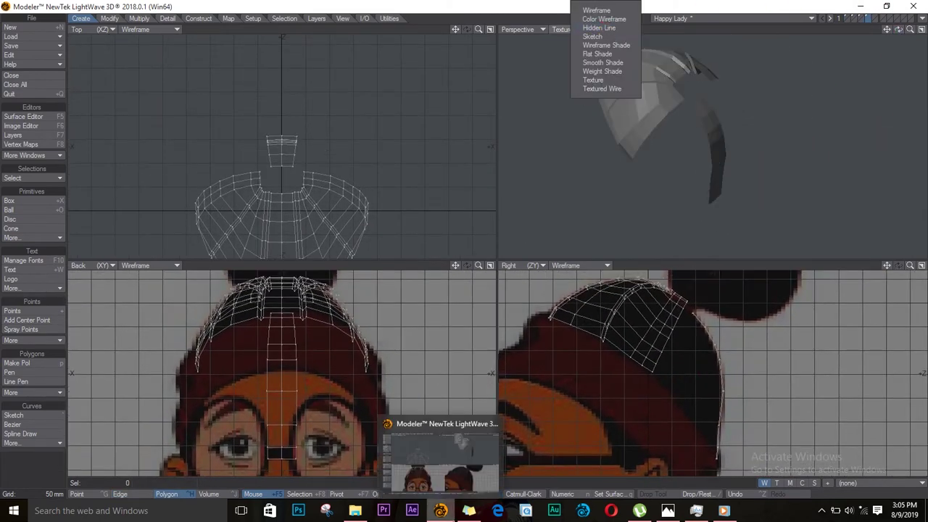
pyautogui.click(738, 274)
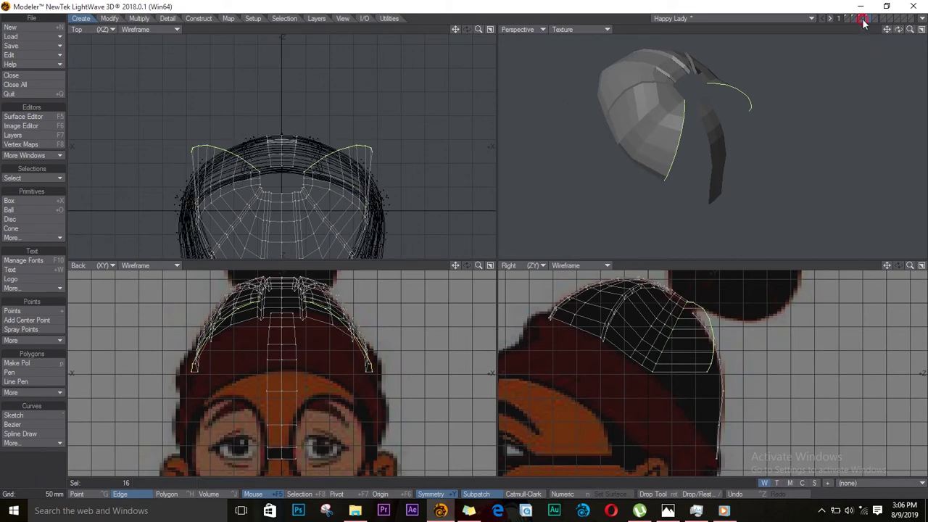
pyautogui.press('h')
pyautogui.moveTo(682, 294); pyautogui.dragTo(692, 291)
pyautogui.keyDown('alt'); pyautogui.moveTo(682, 182); pyautogui.dragTo(658, 185); pyautogui.keyUp('alt')
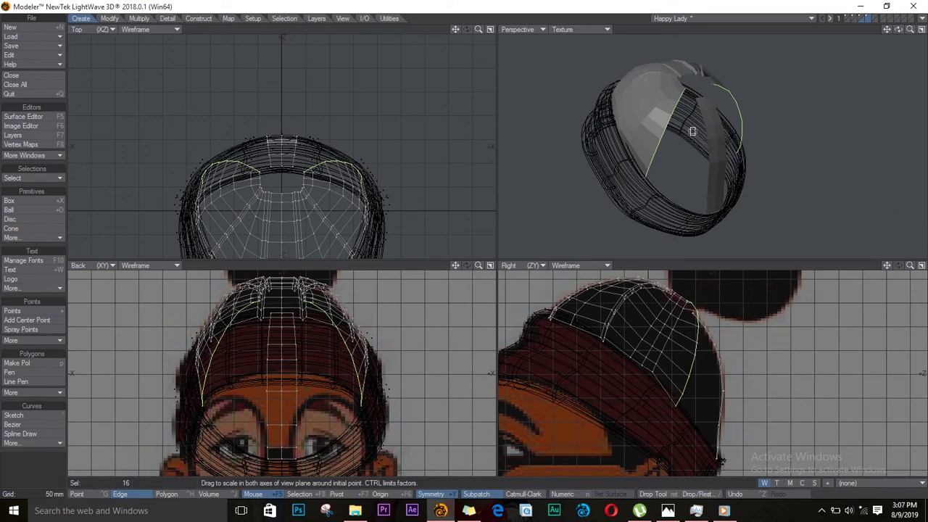
# Step: Extend the side panels closer to the back strip and refit their edges to the reference outline, undoing the last adjustment
pyautogui.moveTo(294, 173)
pyautogui.mouseDown()
pyautogui.moveTo(280, 166)
pyautogui.moveTo(290, 177)
pyautogui.mouseUp()
pyautogui.press('t')
pyautogui.moveTo(716, 345); pyautogui.dragTo(668, 330)
pyautogui.scroll(2, 724, 352)
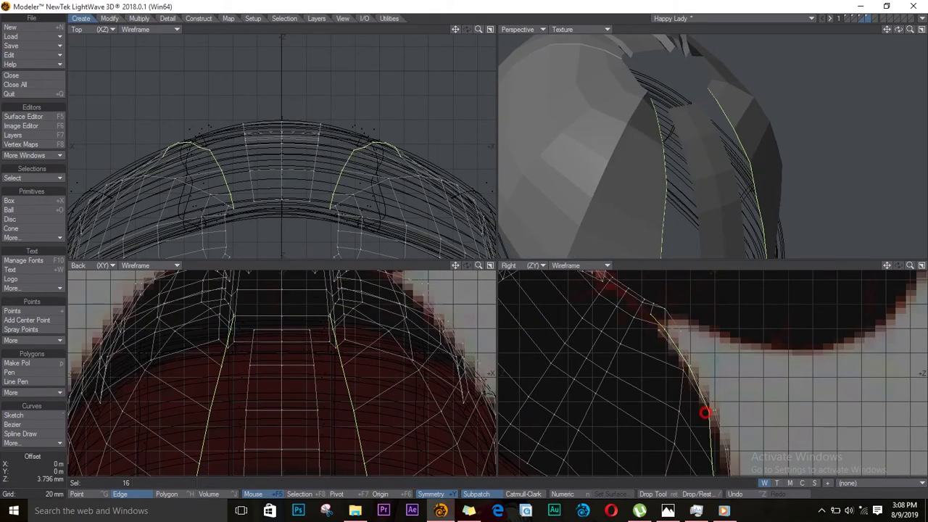
pyautogui.hotkey('ctrl', 'z')
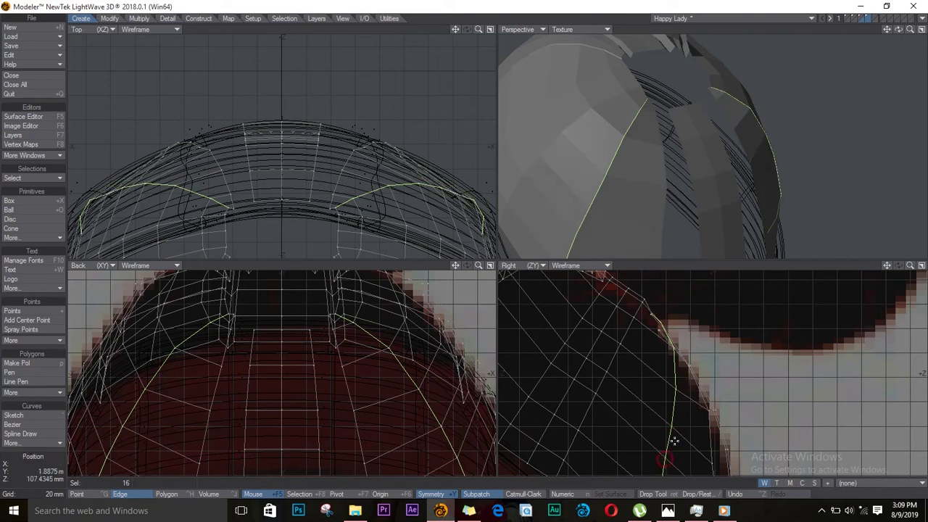
pyautogui.scroll(-3, 674, 441)
pyautogui.keyDown('alt'); pyautogui.moveTo(708, 172); pyautogui.dragTo(452, 357); pyautogui.keyUp('alt')
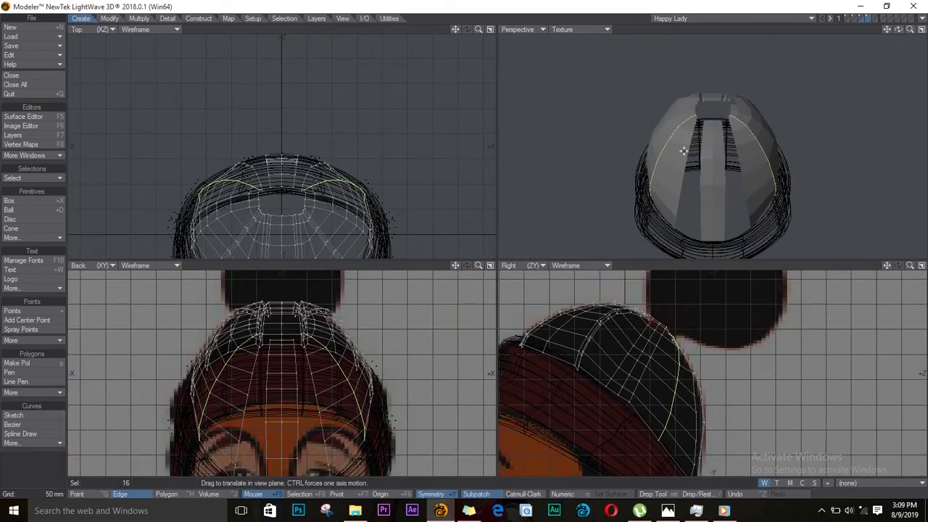
# Step: Select the narrow polygon strip on both side hair panels, then resize, move and rotate it
pyautogui.hotkey('ctrl', 'g')
pyautogui.hotkey('ctrl', 'j')
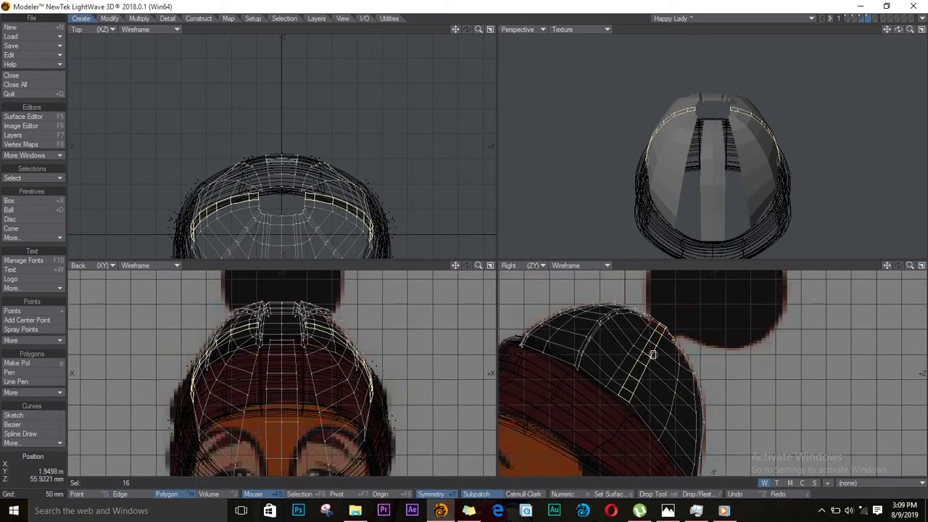
pyautogui.scroll(3, 603, 370)
pyautogui.hotkey('shift', 'h')
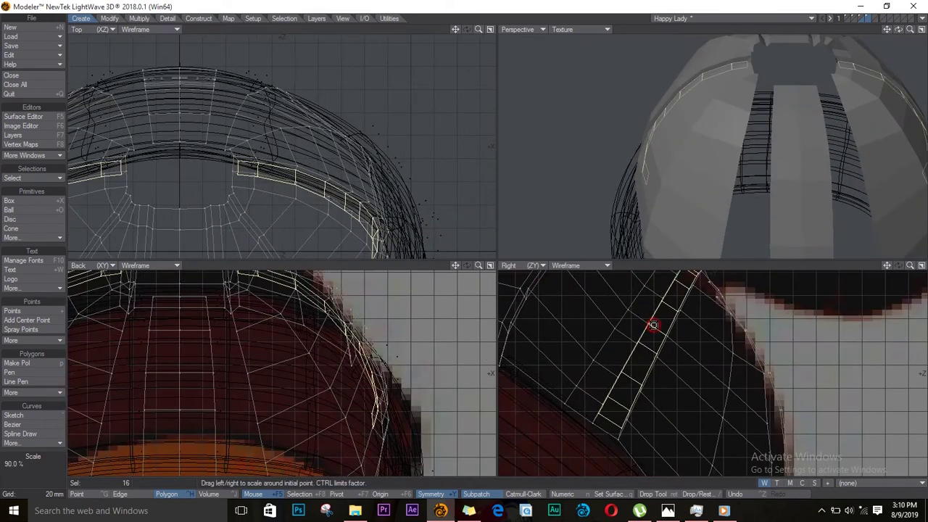
pyautogui.moveTo(653, 324); pyautogui.dragTo(665, 299)
pyautogui.press('t')
pyautogui.press('y')
# Step: Extend the panel edges beside the back openings by a narrow band and move them inward to start the rear grooves
pyautogui.press('g')
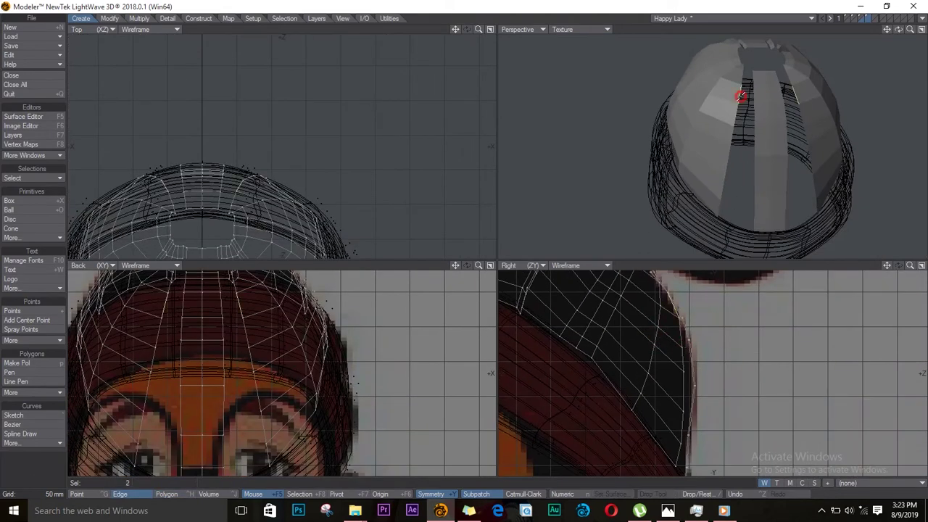
pyautogui.press('a')
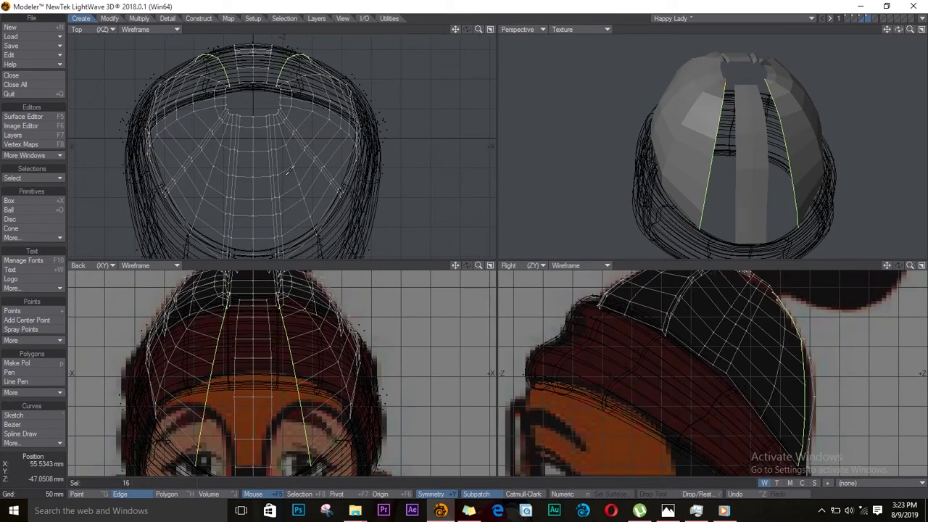
pyautogui.hotkey('ctrl', 'b')
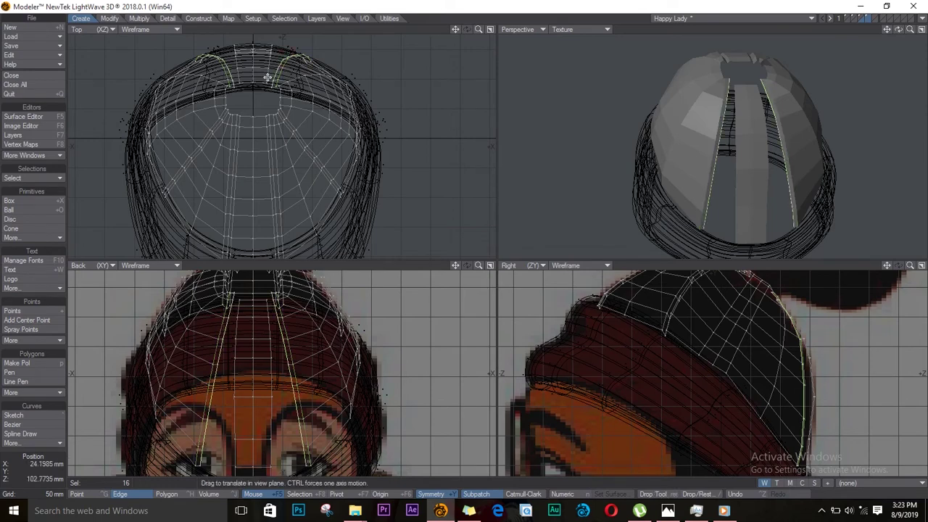
pyautogui.moveTo(259, 66); pyautogui.dragTo(285, 58)
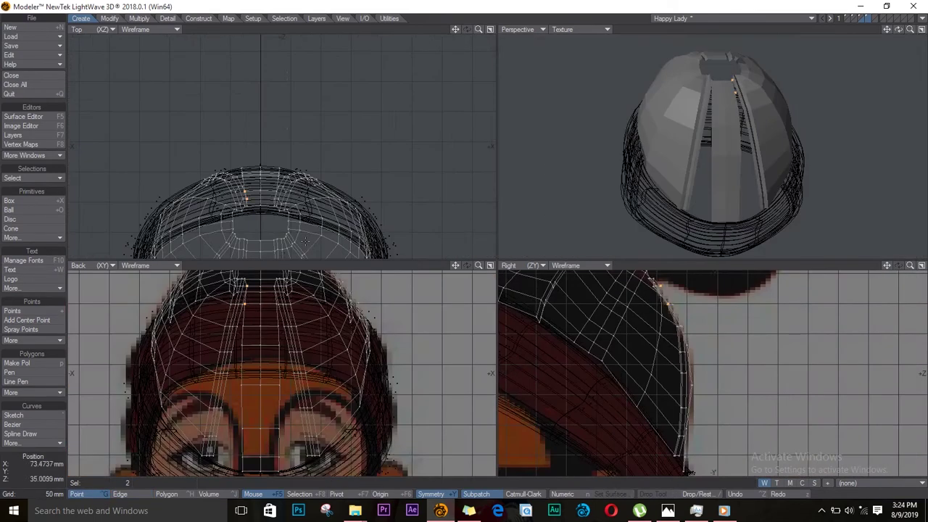
# Step: Join the rear groove points to the central back strip, using Textured Wire shading in the perspective view
pyautogui.click(563, 29)
pyautogui.click(602, 87)
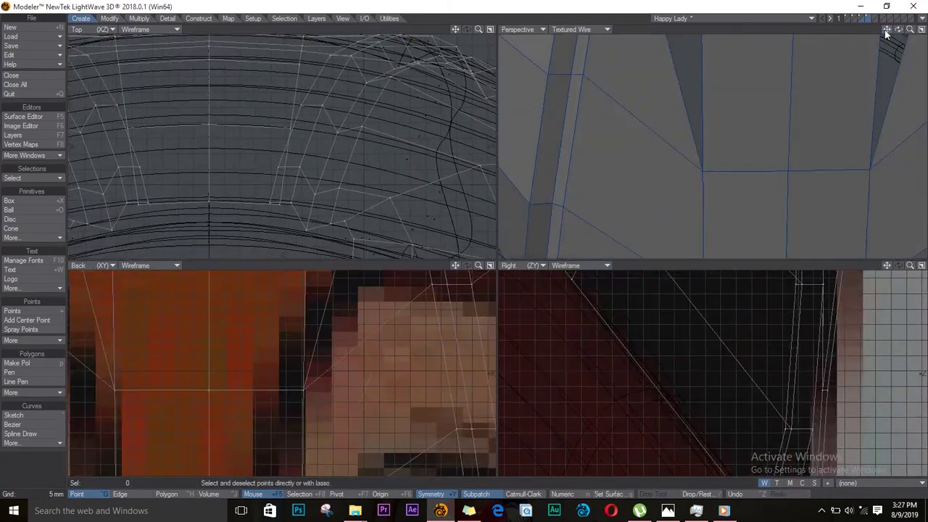
pyautogui.moveTo(886, 33); pyautogui.dragTo(906, 31)
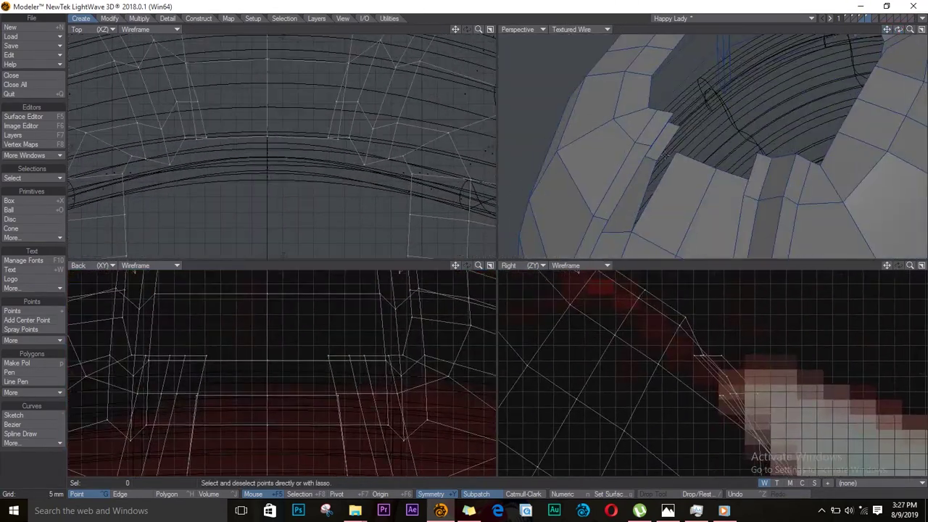
pyautogui.press('a')
# Step: Return the perspective view to Texture shading with all head layers shown, and select the bun's polygons
pyautogui.click(580, 29)
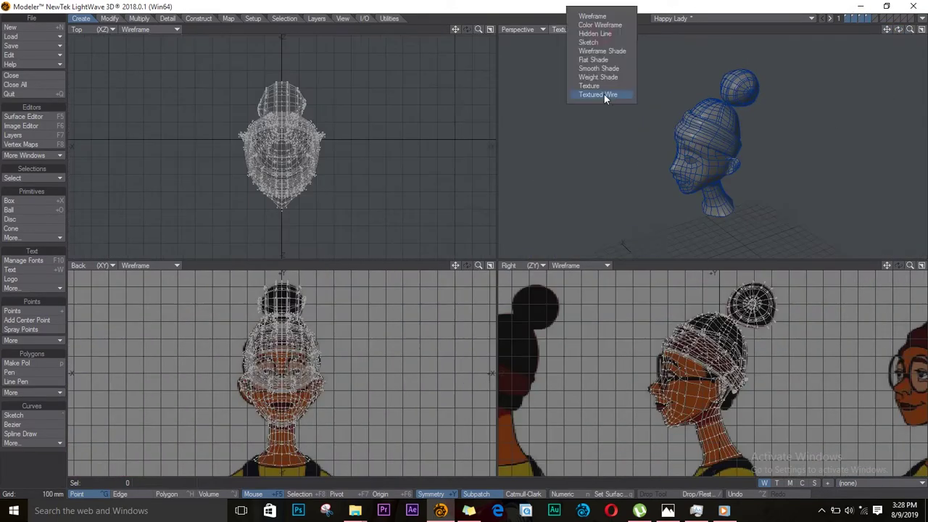
pyautogui.click(602, 85)
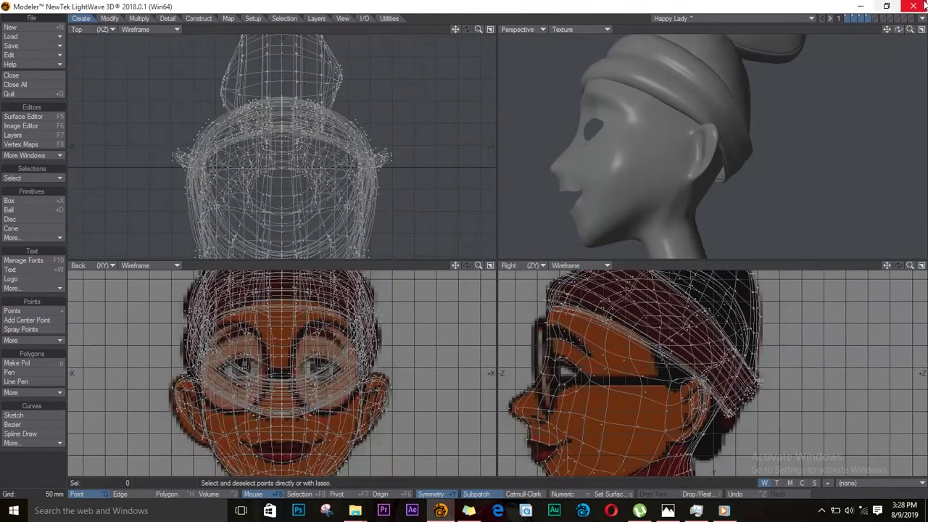
pyautogui.press('a')
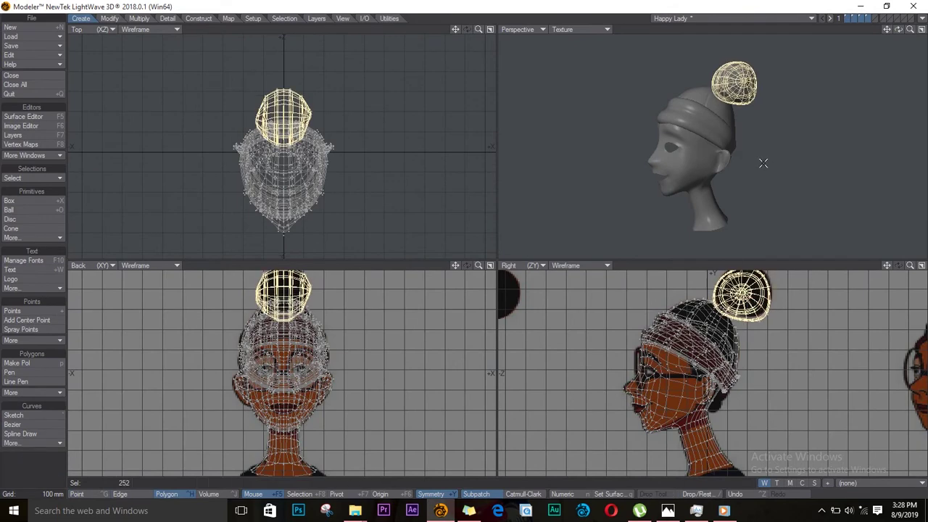
pyautogui.click(871, 182)
pyautogui.press('a')
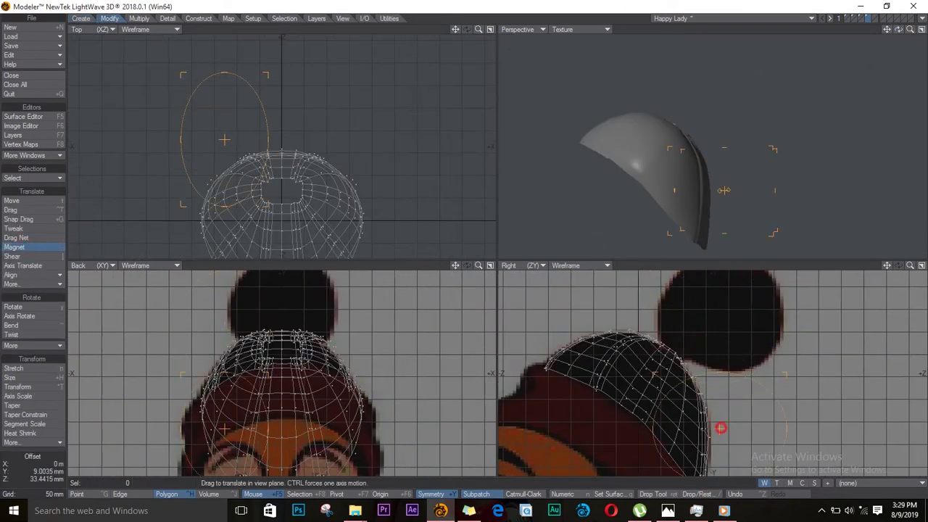
# Step: Pull the back of the hair outward with the Magnet tool to follow the reference outline
pyautogui.rightClick(288, 138)
pyautogui.moveTo(543, 387); pyautogui.dragTo(326, 155)
pyautogui.press('space')
# Step: Show all head layers and examine the head, headband, hair and bun from several angles with individual layers toggled
pyautogui.click(847, 18)
pyautogui.keyDown('alt'); pyautogui.moveTo(808, 66); pyautogui.dragTo(837, 33); pyautogui.keyUp('alt')
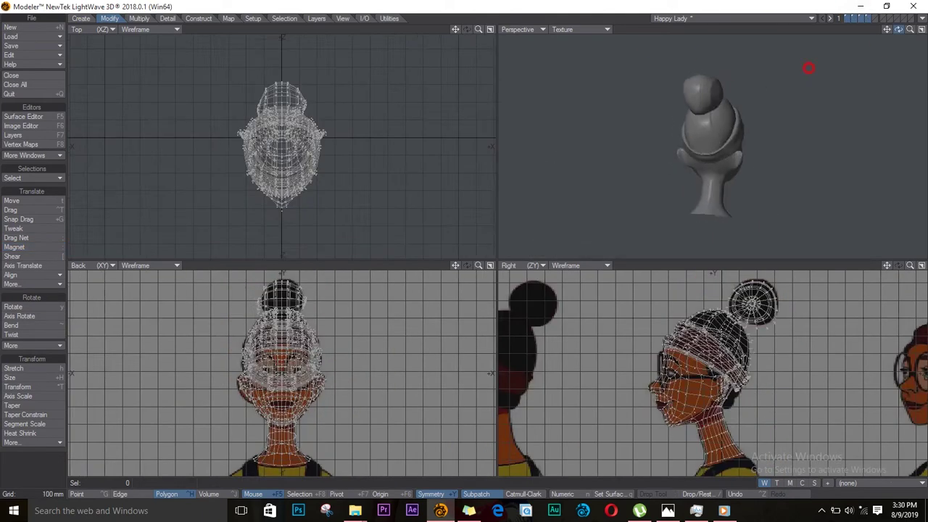
pyautogui.press('a')
pyautogui.keyDown('alt'); pyautogui.moveTo(887, 117); pyautogui.dragTo(798, 114); pyautogui.keyUp('alt')
pyautogui.click(863, 18)
pyautogui.click(850, 18)
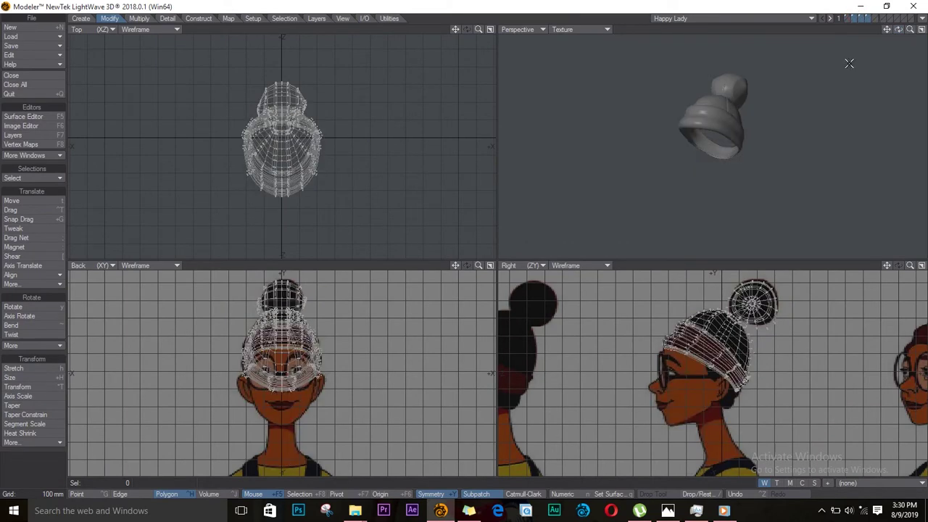
pyautogui.click(858, 18)
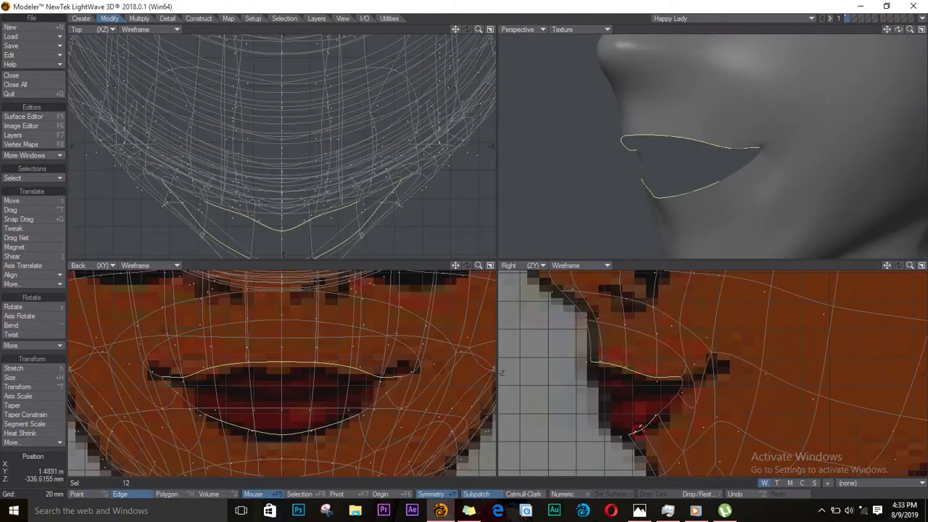
# Step: Select the complete closed edge loop around the mouth opening
pyautogui.hotkey('ctrl', 'g')
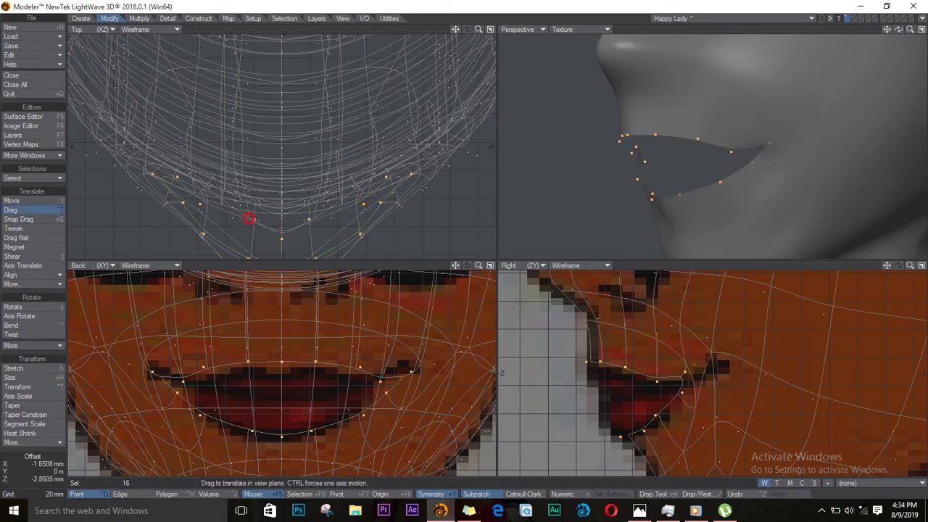
pyautogui.click(33, 178)
pyautogui.moveTo(29, 295)
pyautogui.click(120, 303)
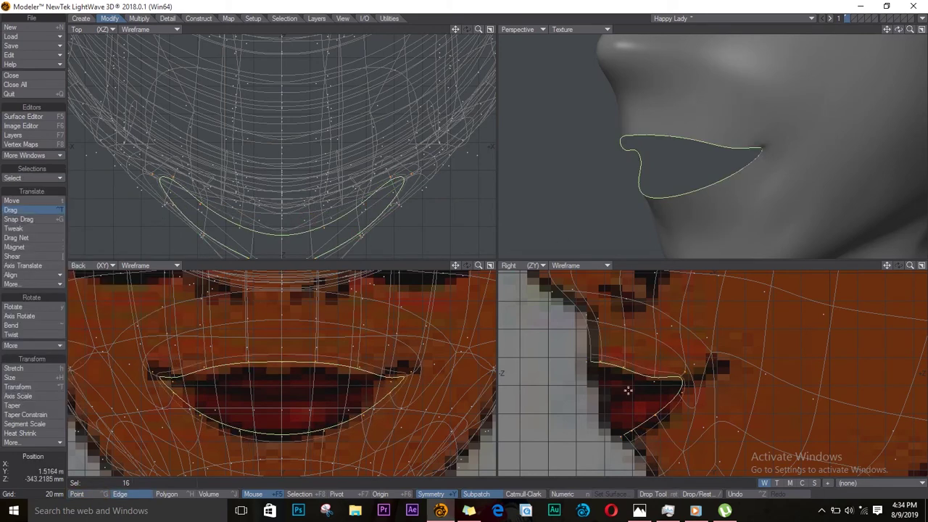
# Step: Extend the mouth's edge loop inward, stretch it to 70% and 36%, and reposition it to form the lips
pyautogui.press('h')
pyautogui.moveTo(290, 398); pyautogui.dragTo(269, 398)
pyautogui.moveTo(616, 394); pyautogui.dragTo(594, 462)
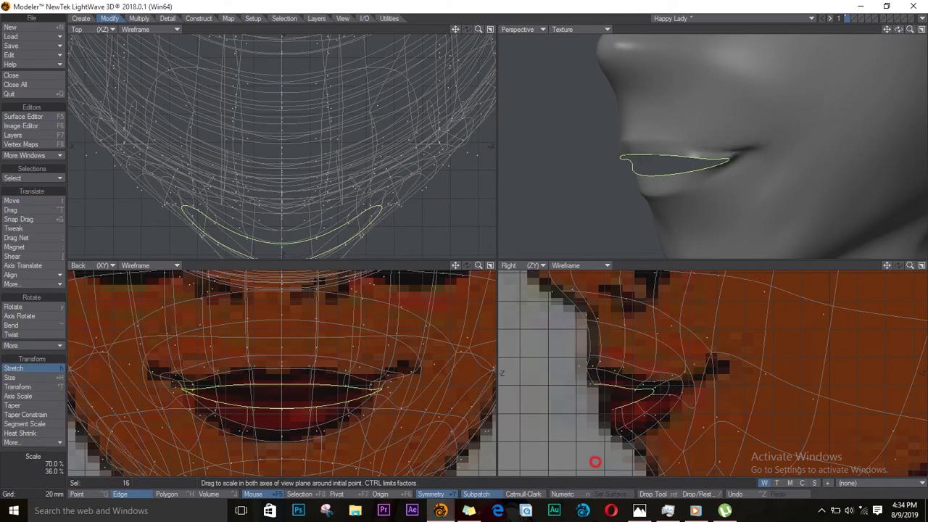
pyautogui.moveTo(628, 392); pyautogui.dragTo(622, 387)
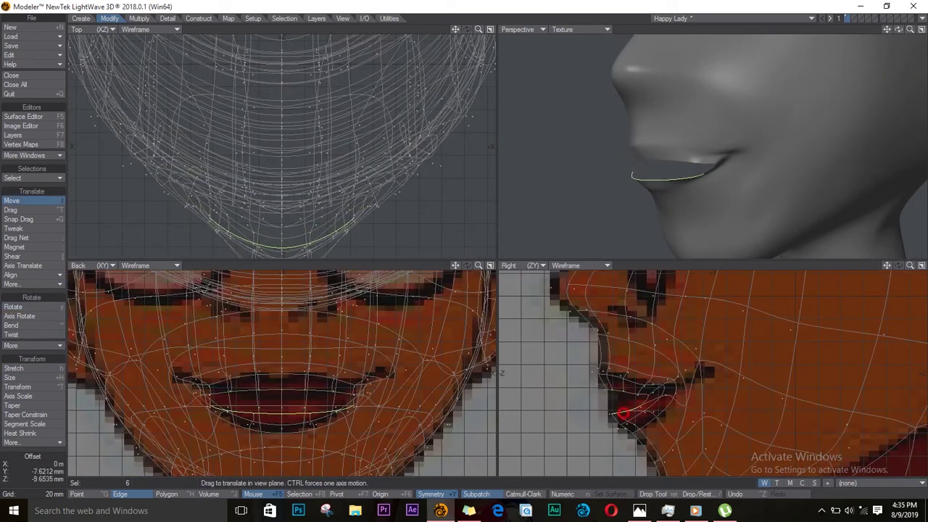
# Step: Adjust the lower lip edges and extend a narrower mouth loop inward, undoing the last move
pyautogui.press('h')
pyautogui.moveTo(631, 414); pyautogui.dragTo(632, 398)
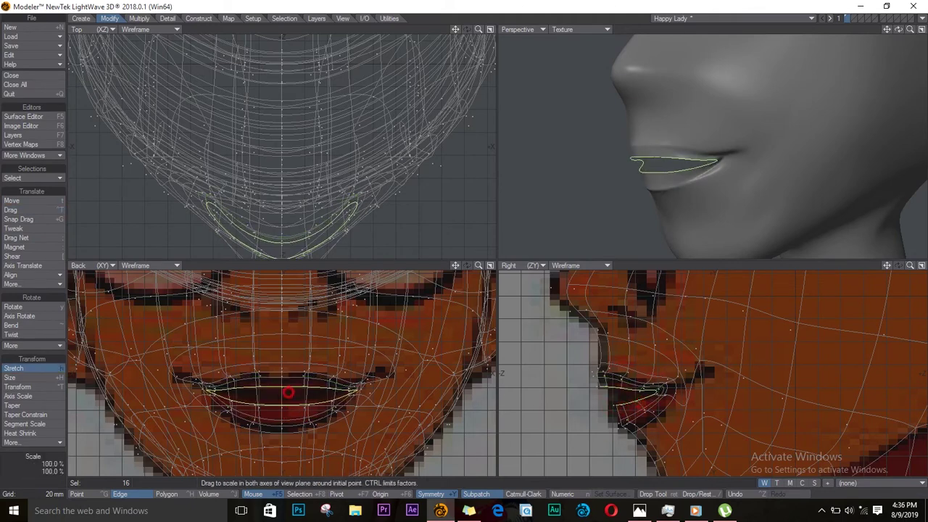
pyautogui.press('t')
pyautogui.moveTo(628, 395); pyautogui.dragTo(617, 394)
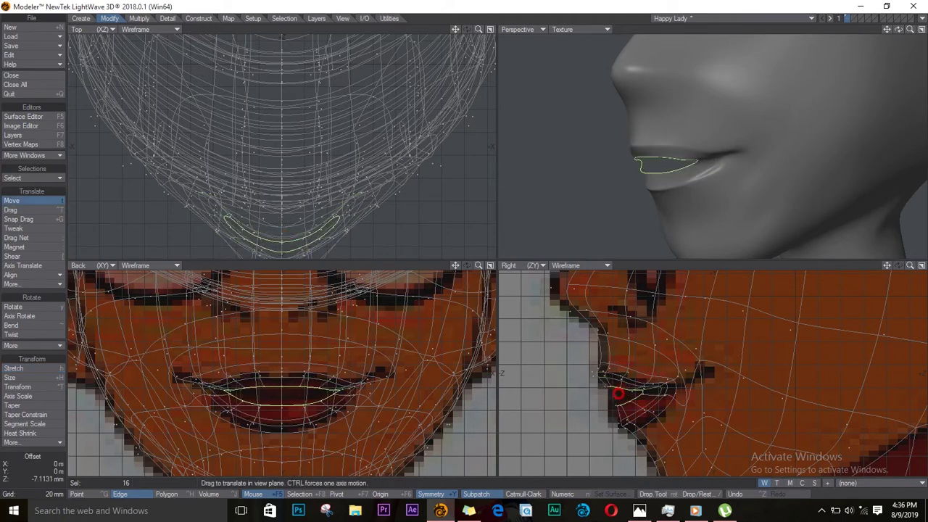
pyautogui.hotkey('ctrl', 'z')
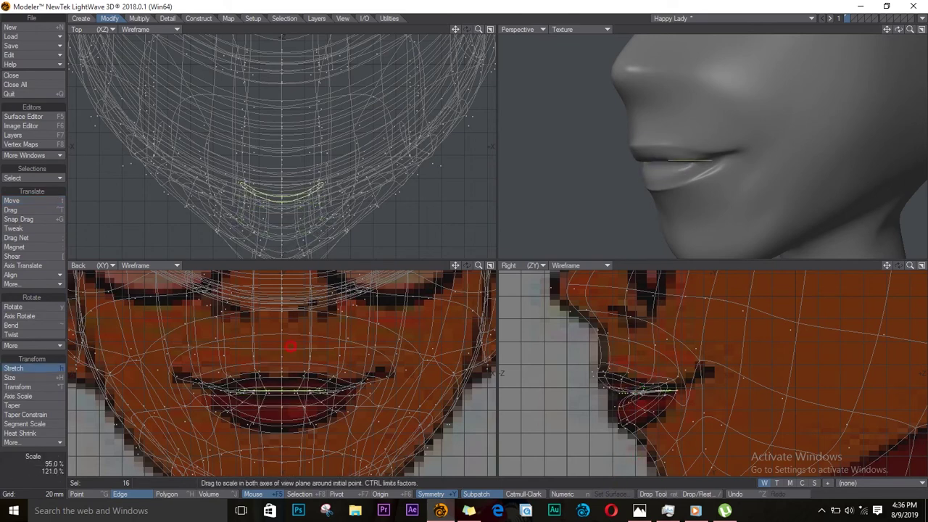
# Step: Stretch the flattened inner mouth loop behind the lips to refine the closed mouth line
pyautogui.moveTo(290, 346); pyautogui.dragTo(298, 465)
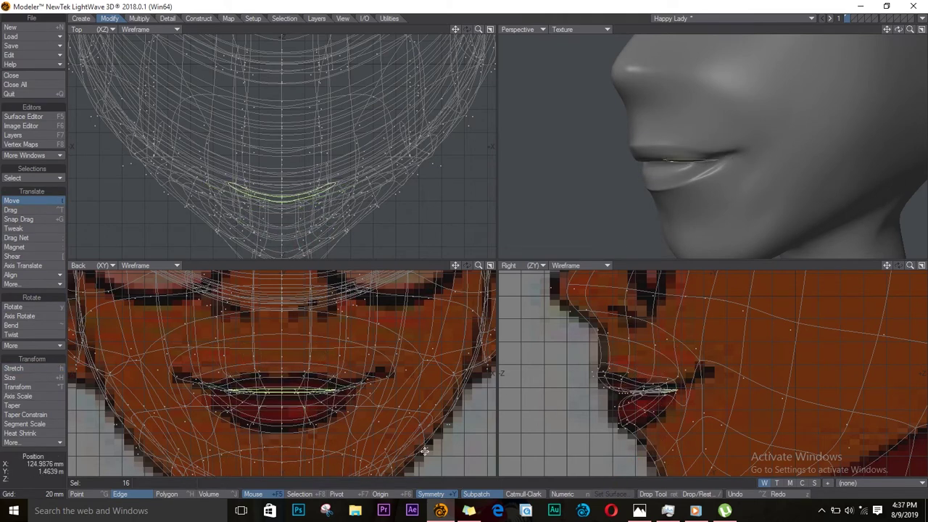
pyautogui.hotkey('ctrl', 'z')
pyautogui.hotkey('ctrl', 'shift', 'z')
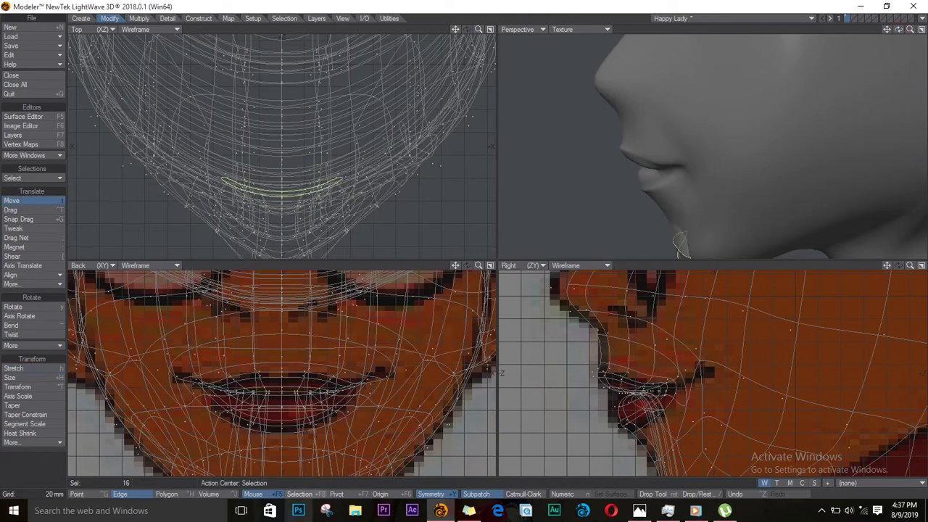
# Step: Drag the innermost mouth loop open into an oval and stretch its height to begin the mouth cavity
pyautogui.hotkey('ctrl', 't')
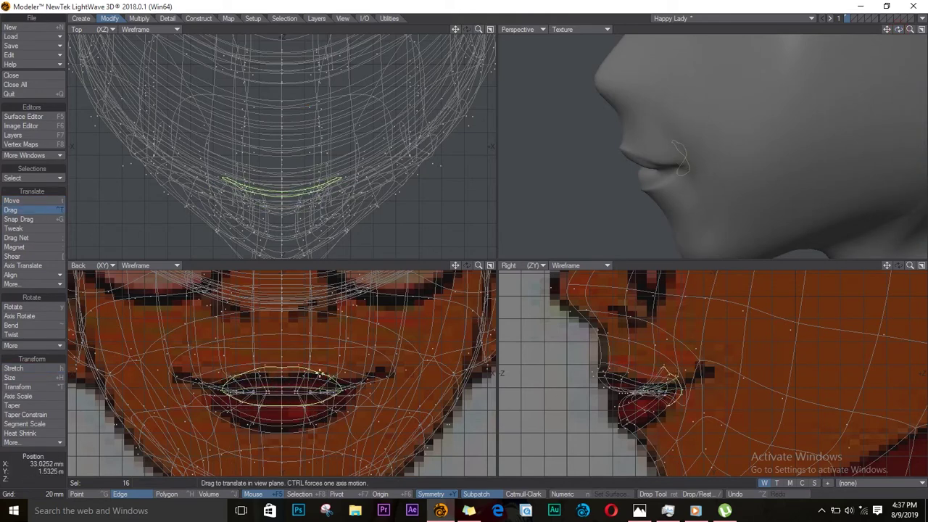
pyautogui.press('h')
pyautogui.moveTo(321, 340); pyautogui.dragTo(321, 365)
# Step: Enlarge the mouth cavity behind the lips and move its end loop back and down into the throat
pyautogui.press(',')
pyautogui.press('t')
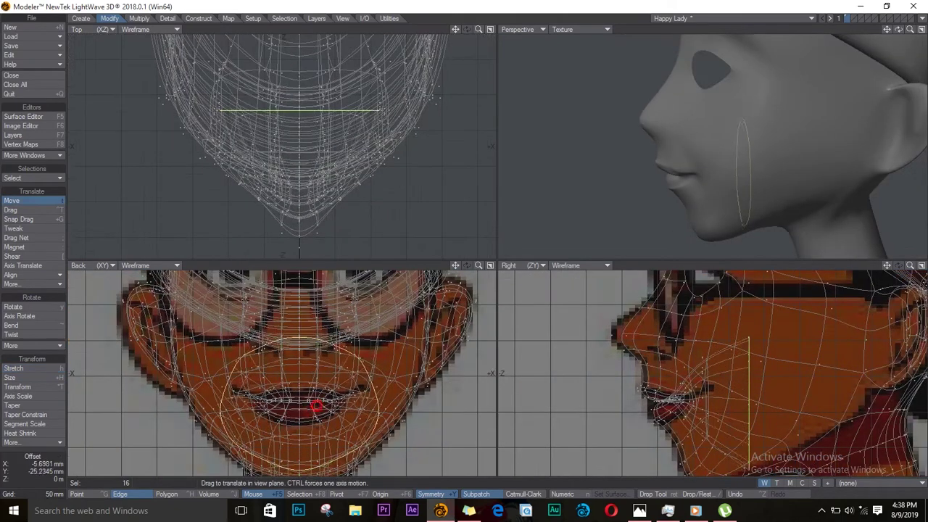
pyautogui.moveTo(725, 355); pyautogui.dragTo(838, 424)
pyautogui.press(',')
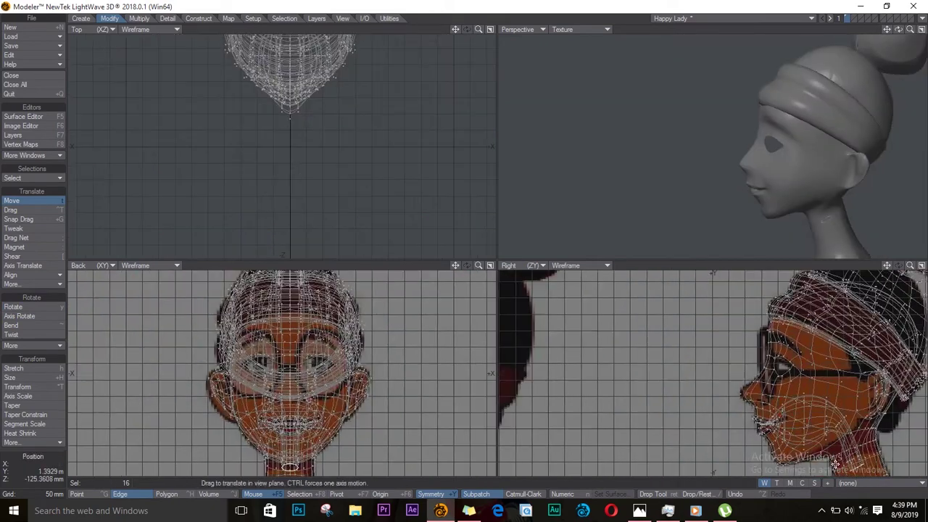
pyautogui.press('space')
# Step: Clear the edge selection and display the lips up close in Textured Wire shading
pyautogui.press('/')
pyautogui.press(',')
pyautogui.press('.')
pyautogui.press('.')
pyautogui.press('.')
pyautogui.moveTo(899, 29); pyautogui.dragTo(643, 54)
pyautogui.click(581, 29)
pyautogui.press('a')
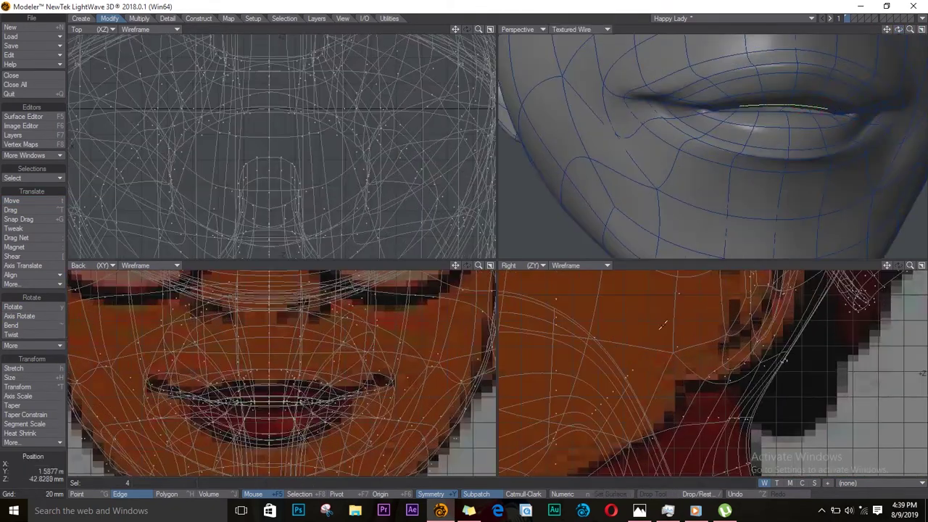
# Step: Display the perspective view in Texture shading and examine the closed lips from the front and in profile
pyautogui.hotkey('alt', 'Tab')
pyautogui.click(639, 511)
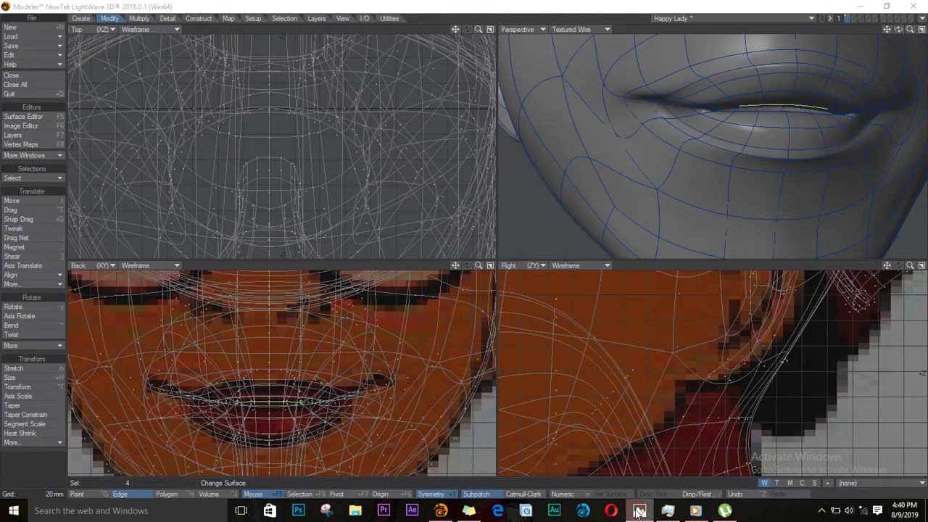
pyautogui.scroll(5, 608, 382)
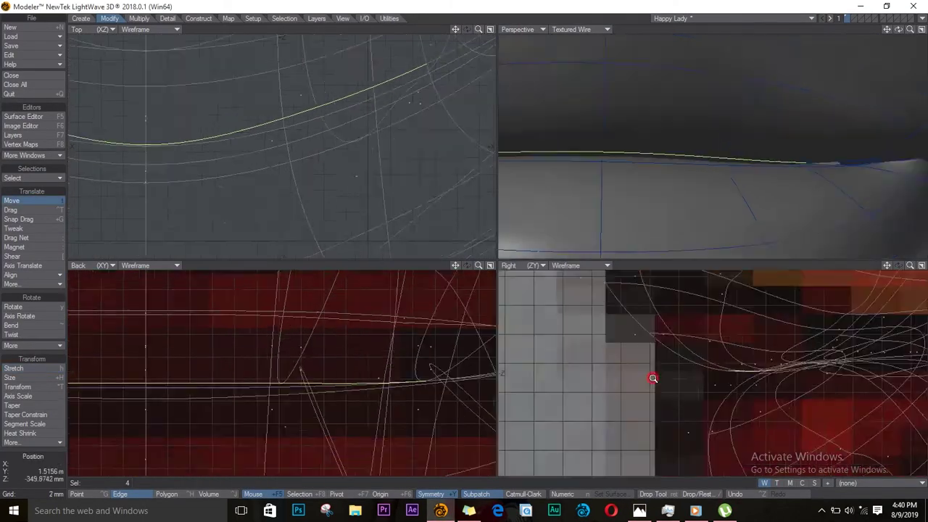
pyautogui.scroll(-5, 655, 377)
pyautogui.click(580, 29)
pyautogui.click(580, 20)
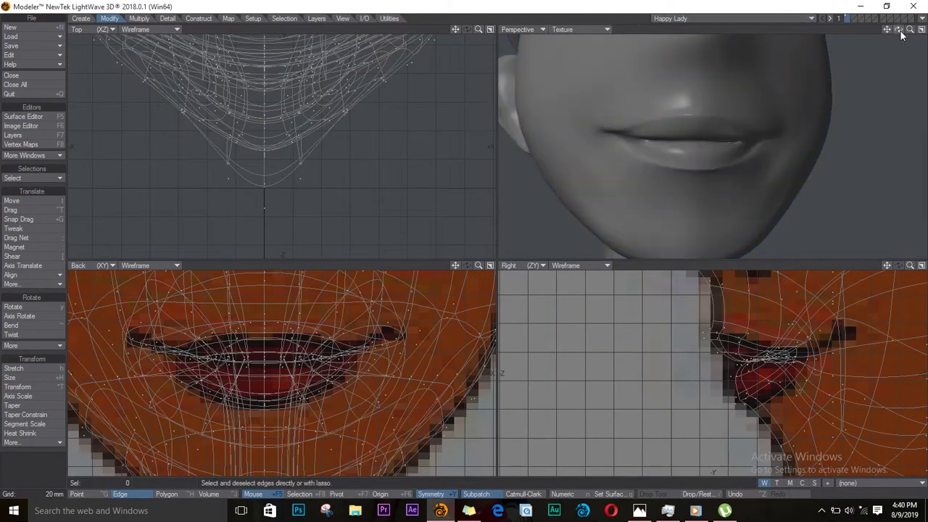
pyautogui.moveTo(900, 30); pyautogui.dragTo(654, 18)
pyautogui.press('g')
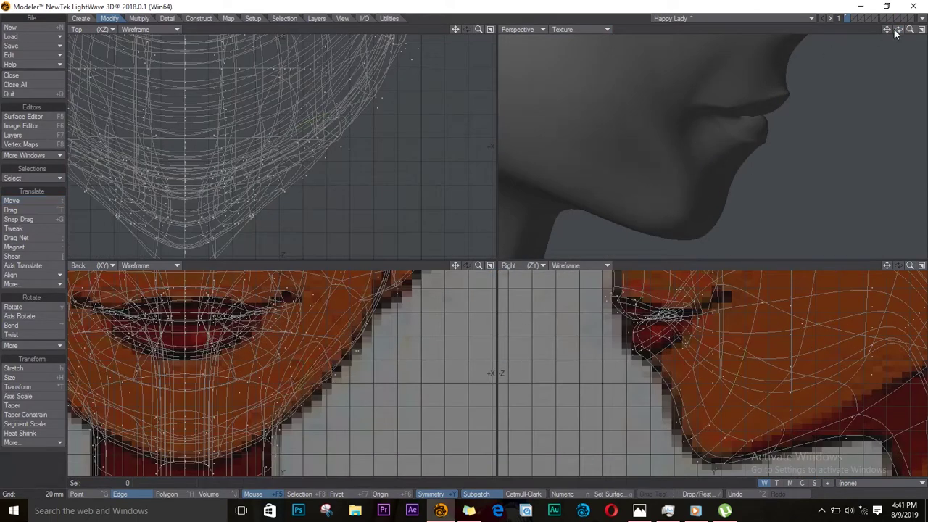
pyautogui.moveTo(898, 30); pyautogui.dragTo(921, 24)
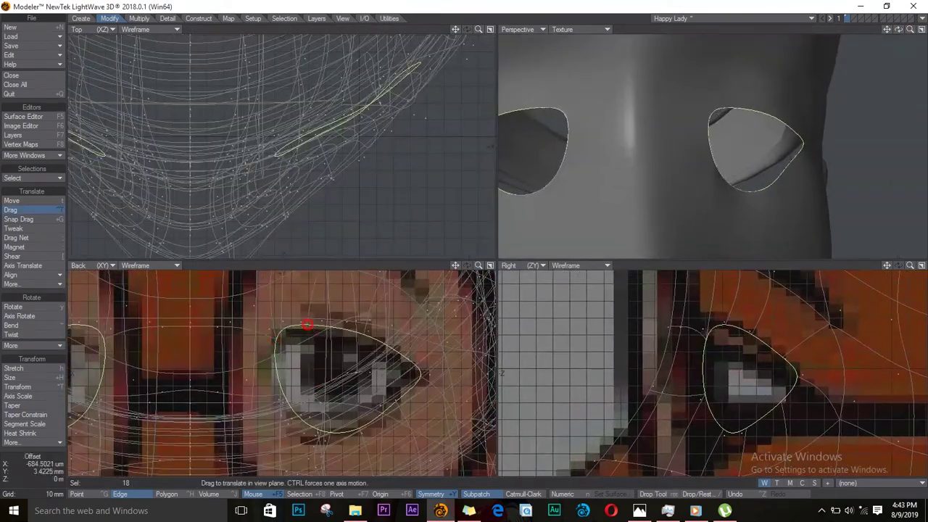
# Step: Reshape the eye-opening edge loop to follow the reference eye outline, and move it slightly back and down on the face
pyautogui.moveTo(308, 324); pyautogui.dragTo(304, 332)
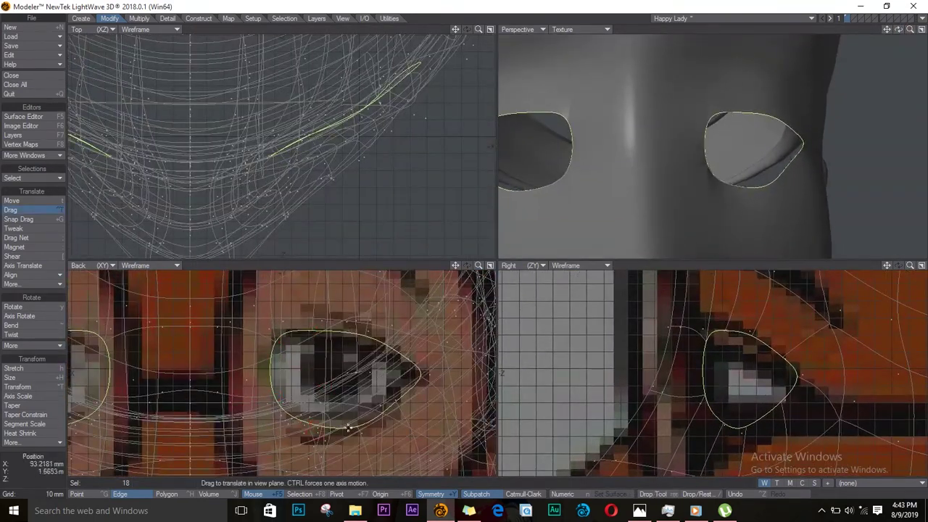
pyautogui.moveTo(394, 398); pyautogui.dragTo(390, 412)
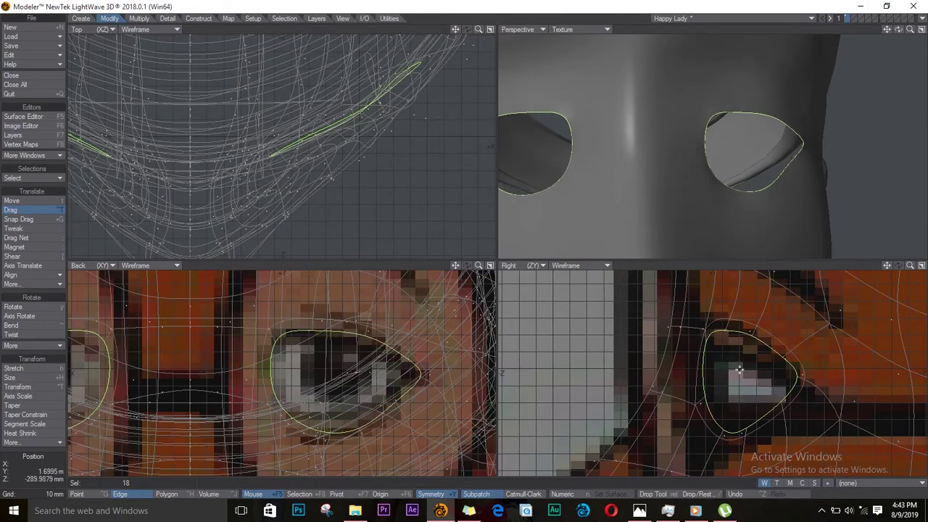
pyautogui.press('t')
pyautogui.moveTo(739, 370); pyautogui.dragTo(754, 382)
pyautogui.press('a')
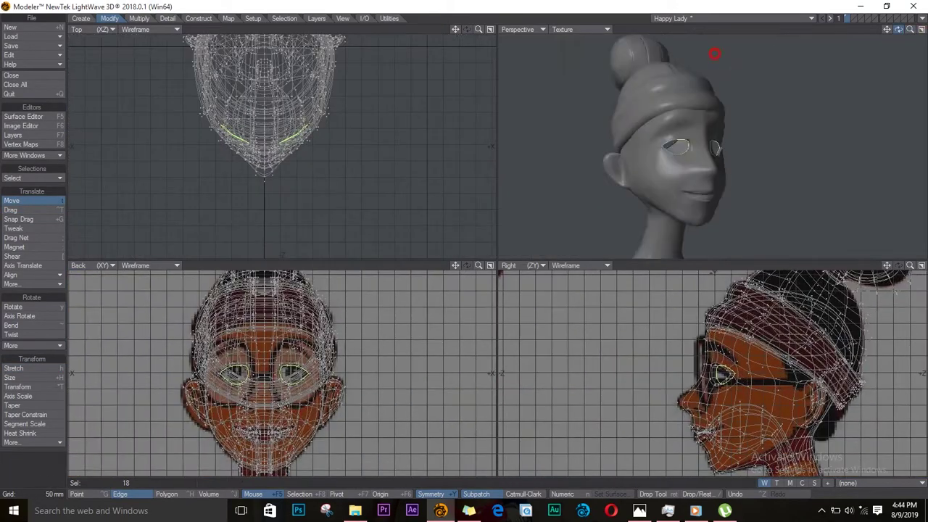
pyautogui.keyDown('alt'); pyautogui.moveTo(716, 52); pyautogui.dragTo(897, 38); pyautogui.keyUp('alt')
pyautogui.press(',')
pyautogui.press(',')
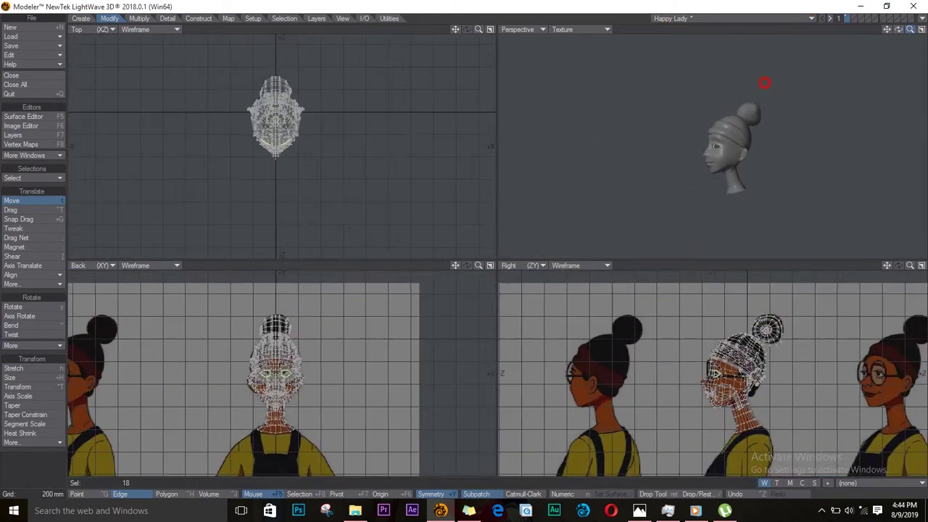
pyautogui.press('a')
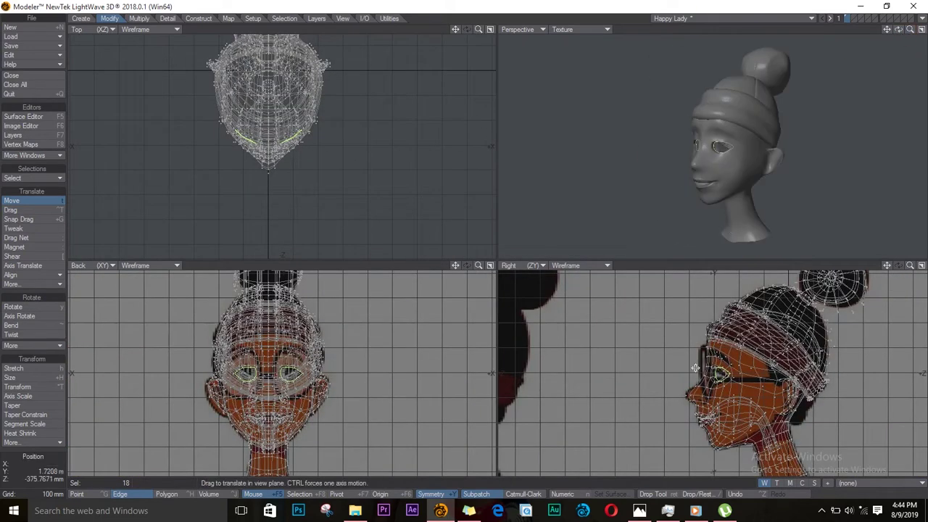
# Step: Adjust the wider edge loop around the eye openings in the side view, and clear the edge selection
pyautogui.hotkey('shift', 'a')
pyautogui.press('z')
pyautogui.hotkey('ctrl', 't')
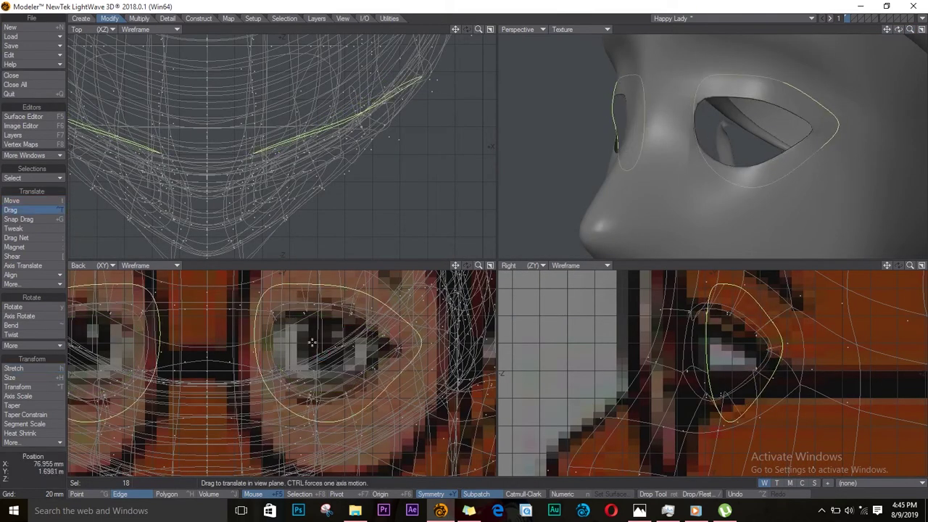
pyautogui.moveTo(667, 363); pyautogui.dragTo(730, 348)
pyautogui.press('/')
pyautogui.press('a')
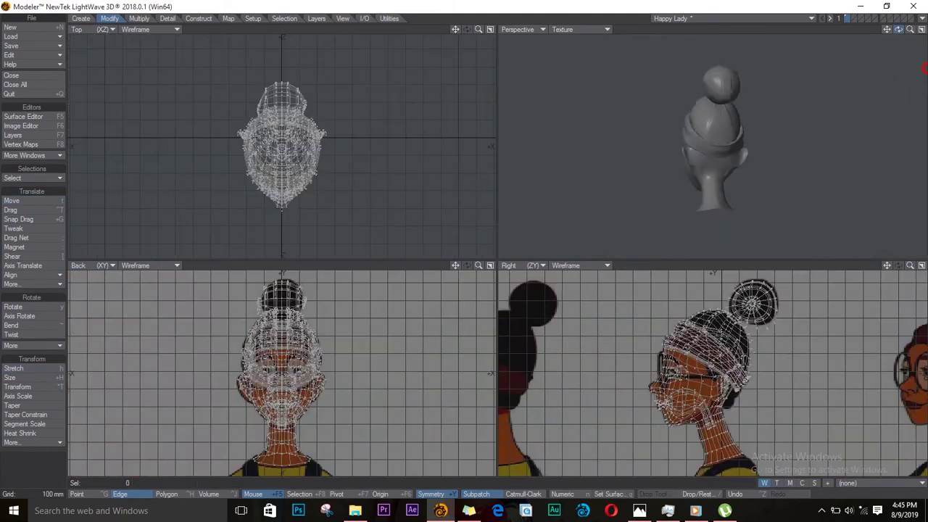
# Step: Create an eyeball over the reference eye in an empty layer as a Z-axis ball with 24 sides and 12 segments
pyautogui.press('.')
pyautogui.press('.')
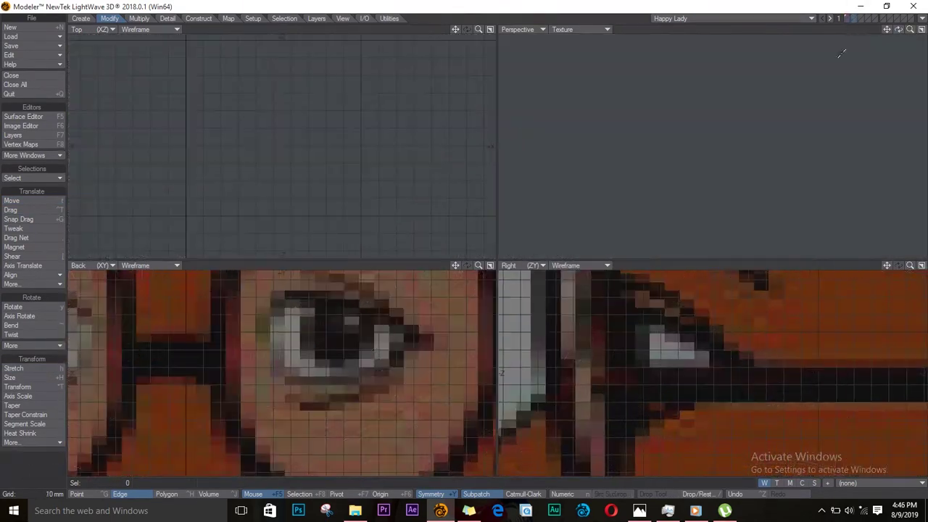
pyautogui.click(82, 18)
pyautogui.press('n')
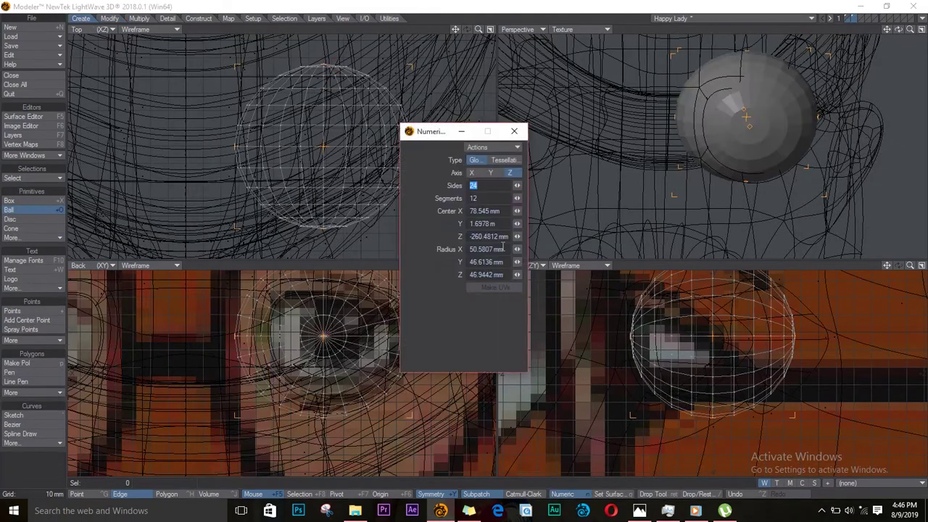
pyautogui.click(512, 172)
pyautogui.press('n')
pyautogui.press('.')
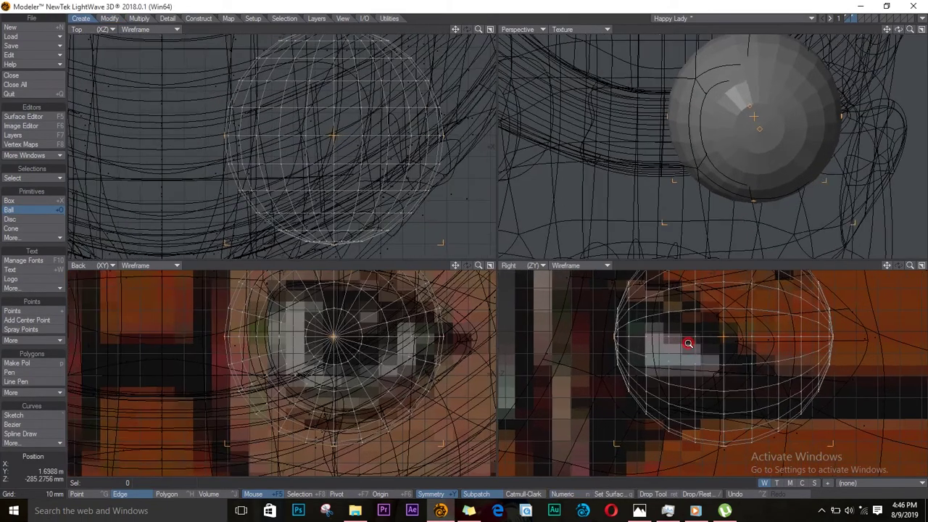
# Step: Position the eyeball inside the eye socket, aligning it with the reference eye in the side and top views
pyautogui.press('t')
pyautogui.moveTo(718, 333); pyautogui.dragTo(674, 332)
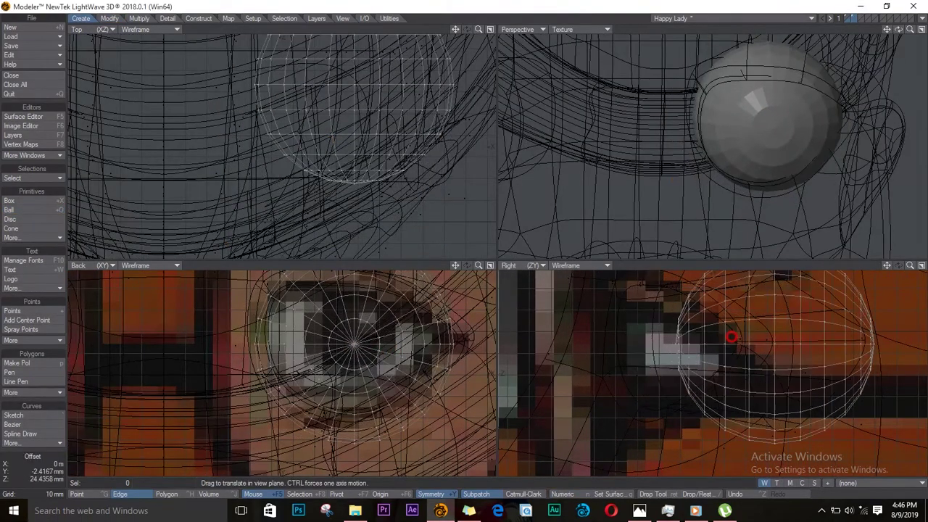
pyautogui.moveTo(345, 164); pyautogui.dragTo(322, 162)
pyautogui.keyDown('alt'); pyautogui.moveTo(856, 44); pyautogui.dragTo(819, 55); pyautogui.keyUp('alt')
pyautogui.press('.')
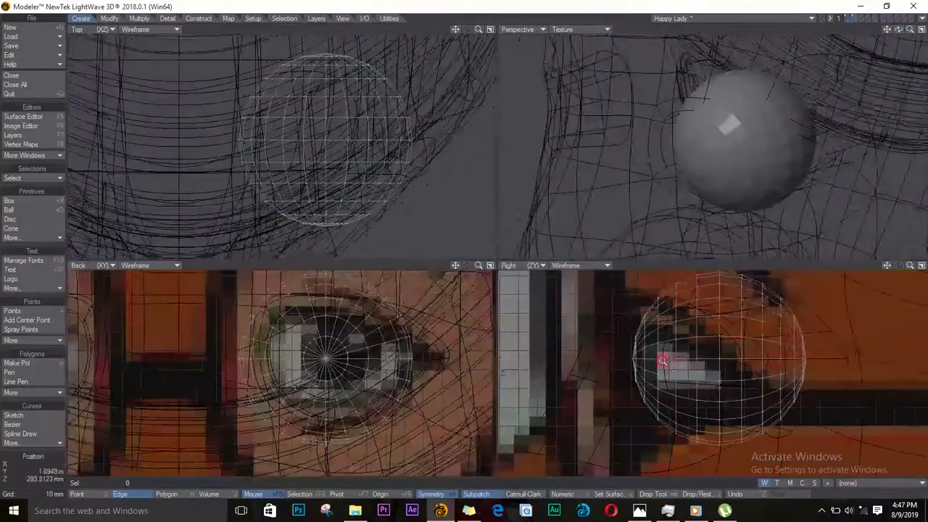
# Step: Select the eyeball's front cap polygons, bevel them into a pupil ring, and convert the ball to subpatches
pyautogui.moveTo(613, 315); pyautogui.dragTo(613, 379, button='right')
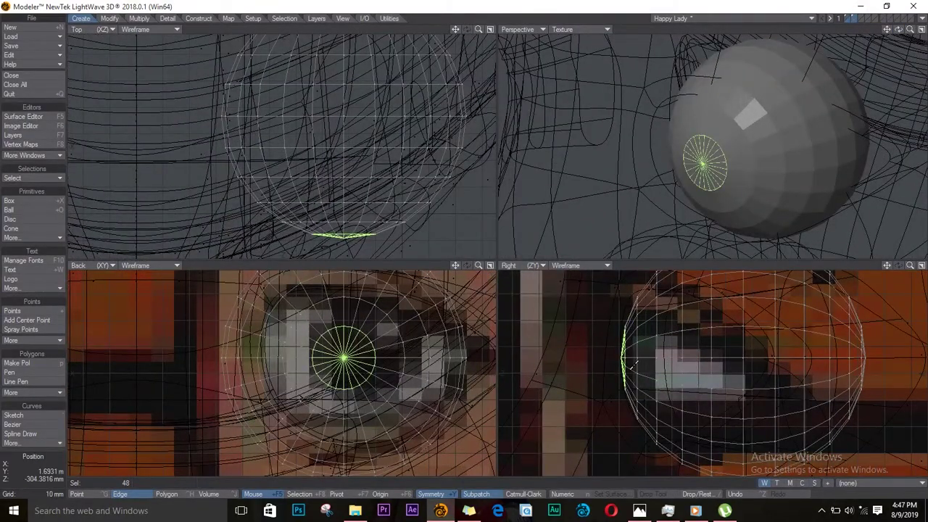
pyautogui.hotkey('ctrl', 'h')
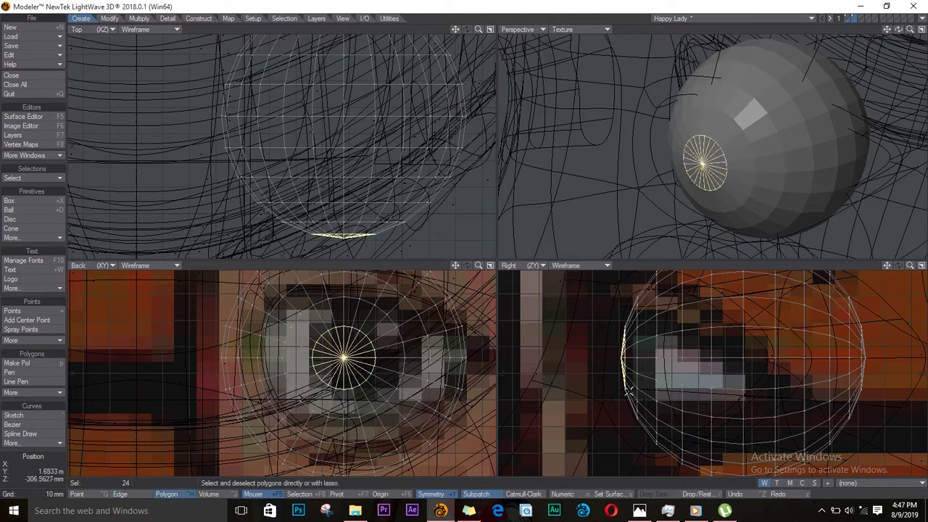
pyautogui.press('Tab')
pyautogui.press('/')
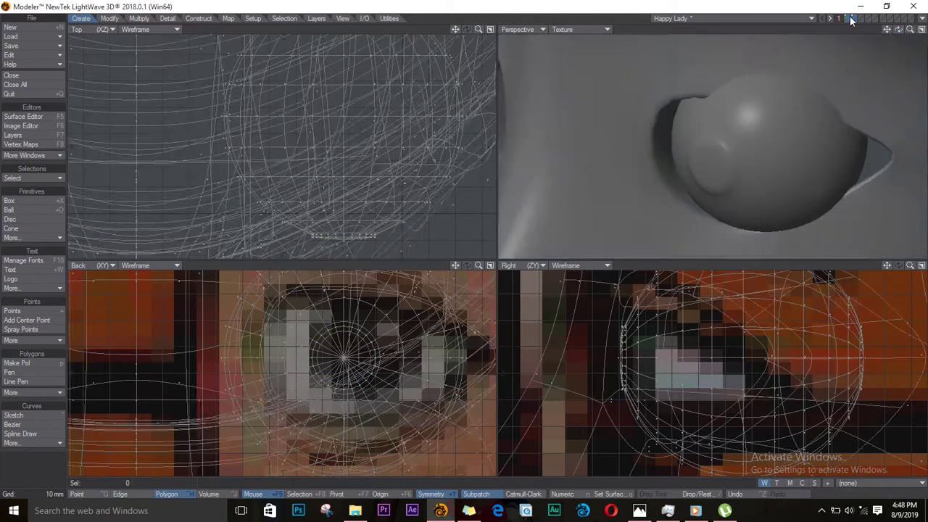
# Step: Assign the eyeball's front cap polygons a surface named Pupil with the blue colour 62, 111, 255
pyautogui.moveTo(620, 405); pyautogui.dragTo(633, 341, button='right')
pyautogui.press('q')
pyautogui.click(519, 264)
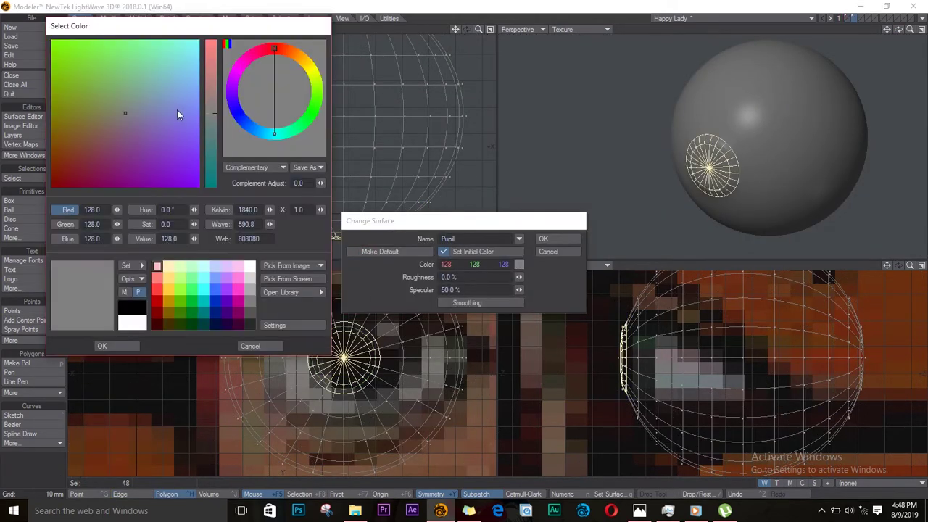
pyautogui.click(123, 109)
pyautogui.click(155, 344)
pyautogui.click(543, 239)
# Step: Assign the rest of the eyeball a white surface named White eye, and recolour the Pupil surface black
pyautogui.click(32, 178)
pyautogui.click(29, 265)
pyautogui.moveTo(609, 420); pyautogui.dragTo(635, 406, button='right')
pyautogui.write('q')
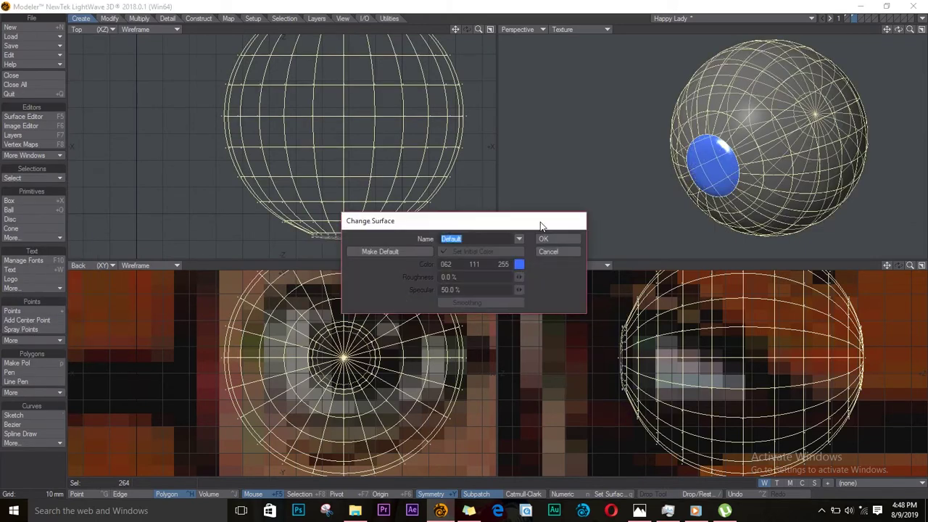
pyautogui.write('White eye')
pyautogui.click(519, 264)
pyautogui.click(543, 239)
pyautogui.click(23, 116)
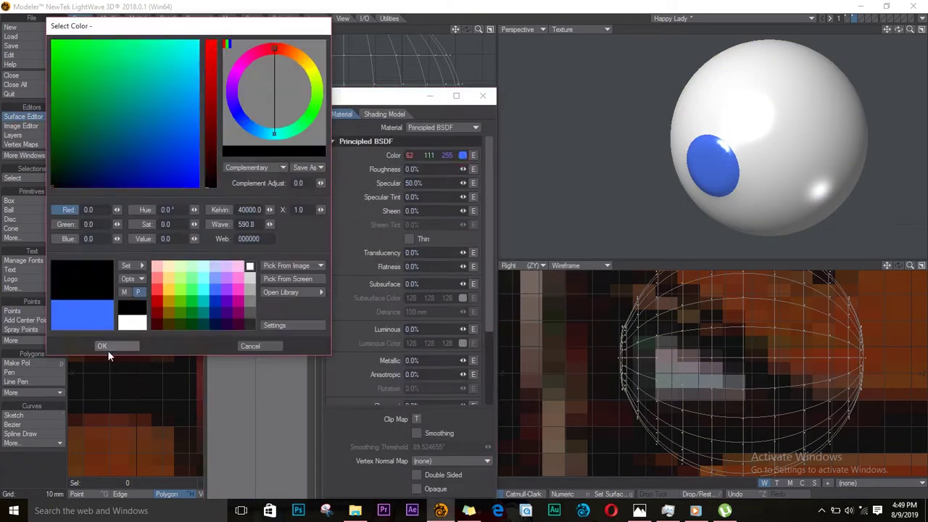
# Step: Move the upper eyelid polygons so the lid edge wraps around the front of the eyeball
pyautogui.click(689, 80)
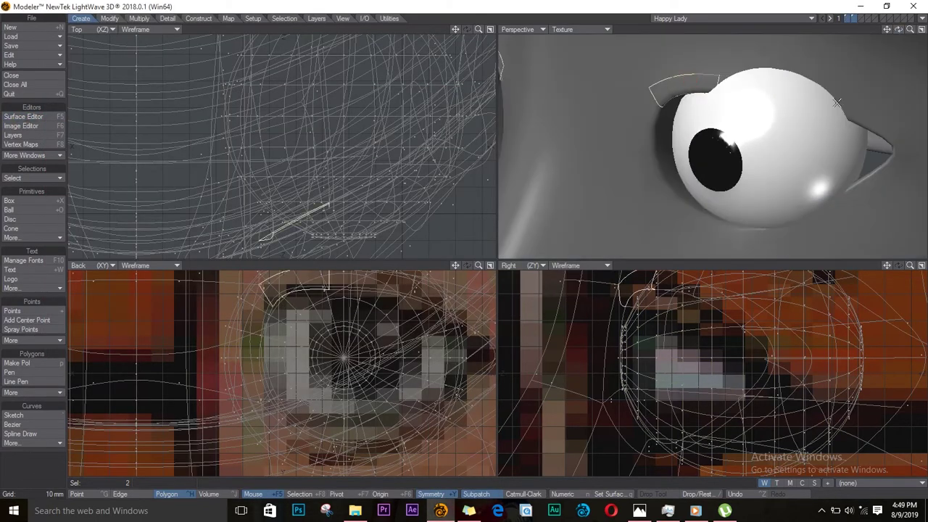
pyautogui.moveTo(349, 194); pyautogui.dragTo(378, 193)
pyautogui.press('t')
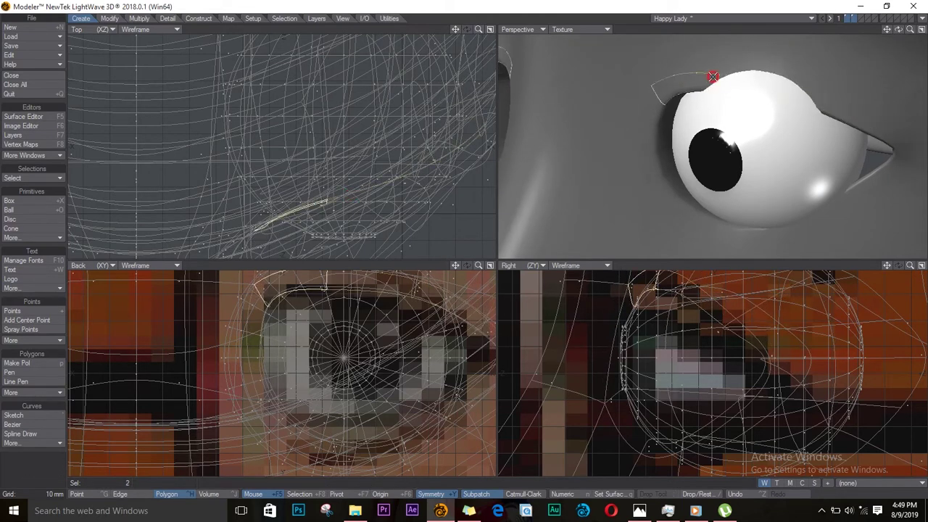
# Step: Display Textured Wire shading and move the lower inner lid and outer eye-corner polygons to fit around the eyeball
pyautogui.click(580, 29)
pyautogui.moveTo(656, 406); pyautogui.dragTo(653, 426)
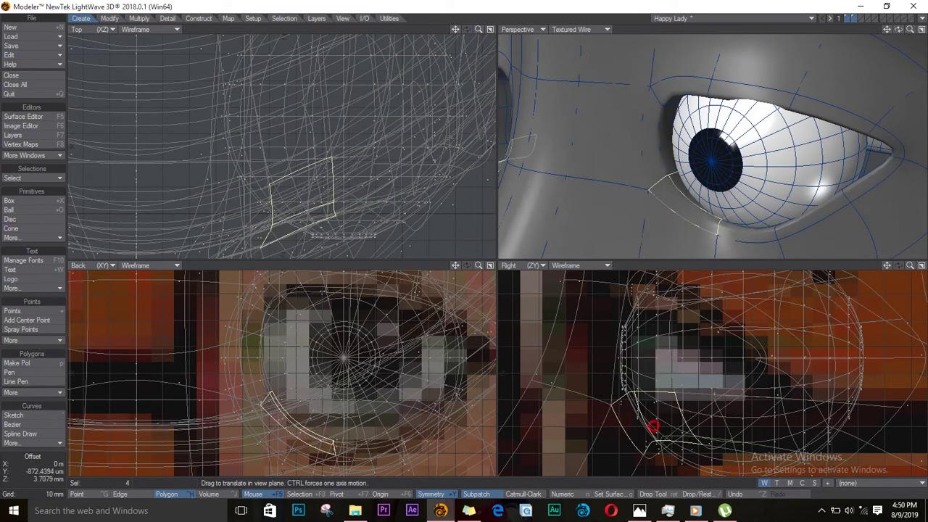
pyautogui.keyDown('alt'); pyautogui.moveTo(689, 145); pyautogui.dragTo(849, 189); pyautogui.keyUp('alt')
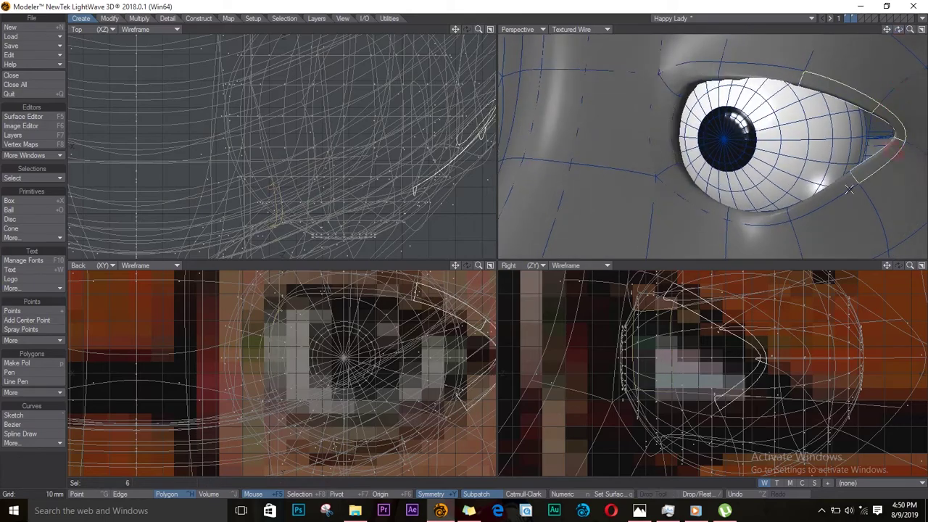
pyautogui.moveTo(479, 142); pyautogui.dragTo(377, 201)
pyautogui.scroll(-3, 438, 110)
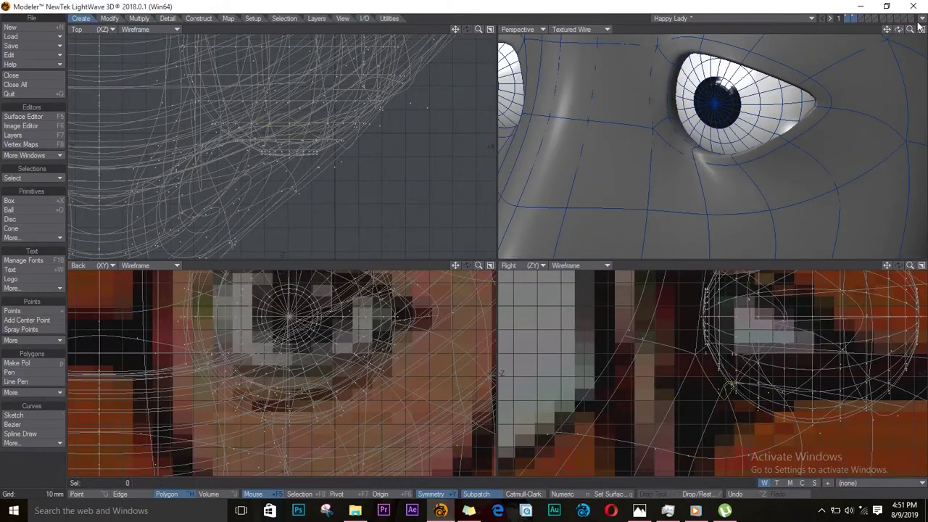
# Step: Refine the eyelid polygons below the eye and at its upper inner corner, and clear the polygon selection
pyautogui.moveTo(919, 26); pyautogui.dragTo(697, 55)
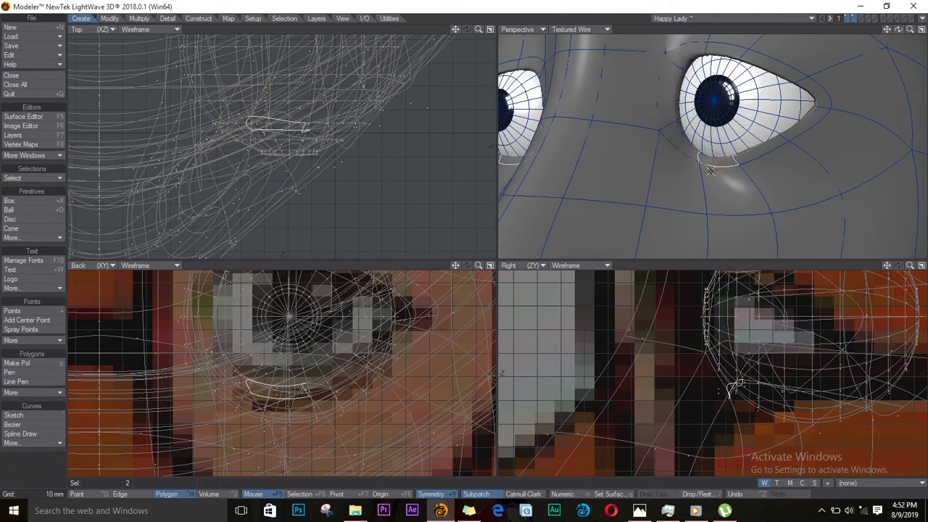
pyautogui.click(812, 127)
pyautogui.press('t')
pyautogui.keyDown('alt'); pyautogui.moveTo(876, 97); pyautogui.dragTo(682, 56); pyautogui.keyUp('alt')
pyautogui.press('/')
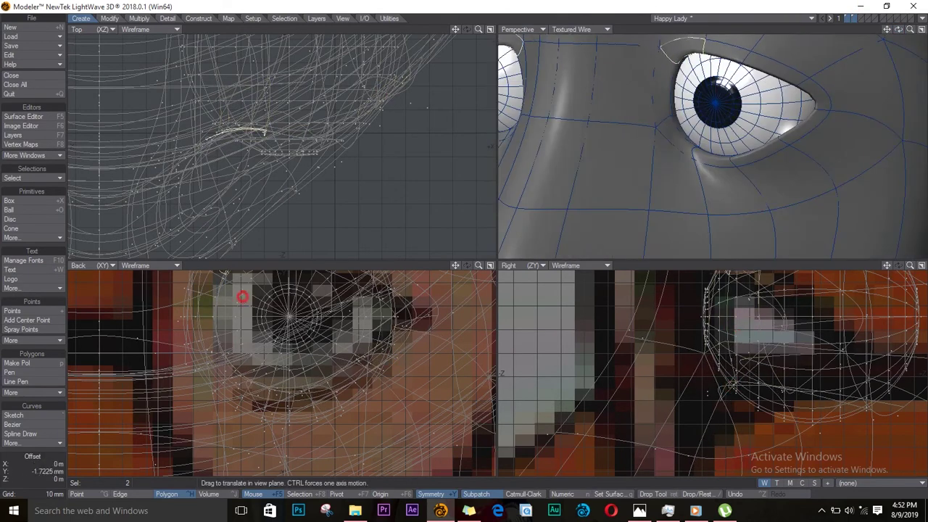
# Step: Examine the finished eyes and the brow area up close in Texture shading against the reference
pyautogui.press('g')
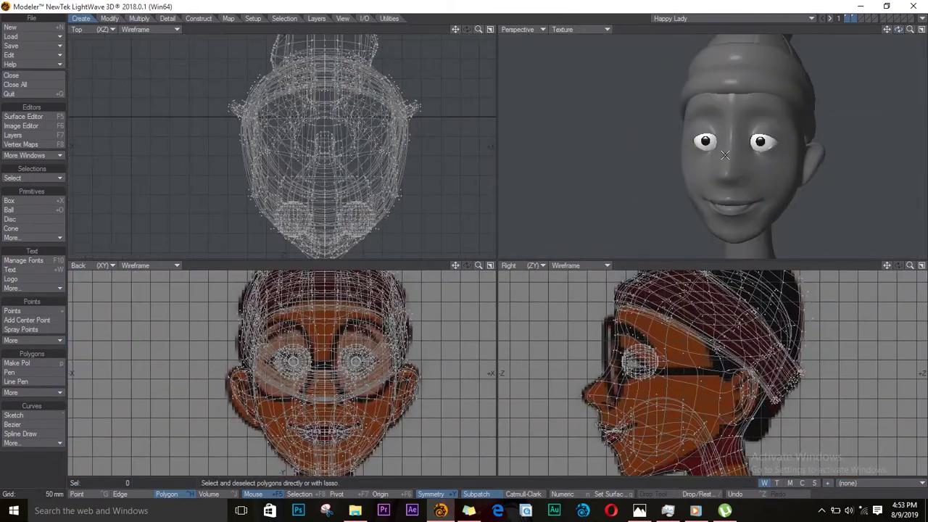
pyautogui.hotkey('shift', 'a')
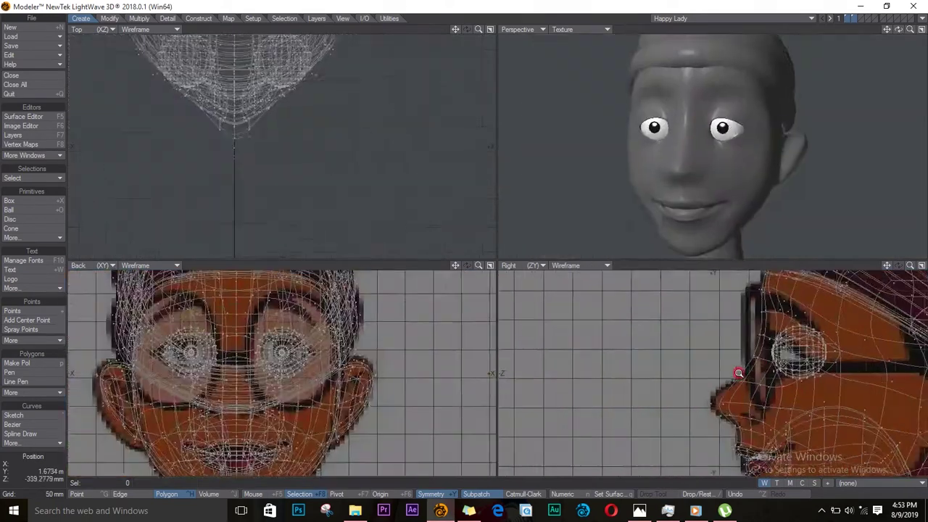
pyautogui.scroll(2, 738, 372)
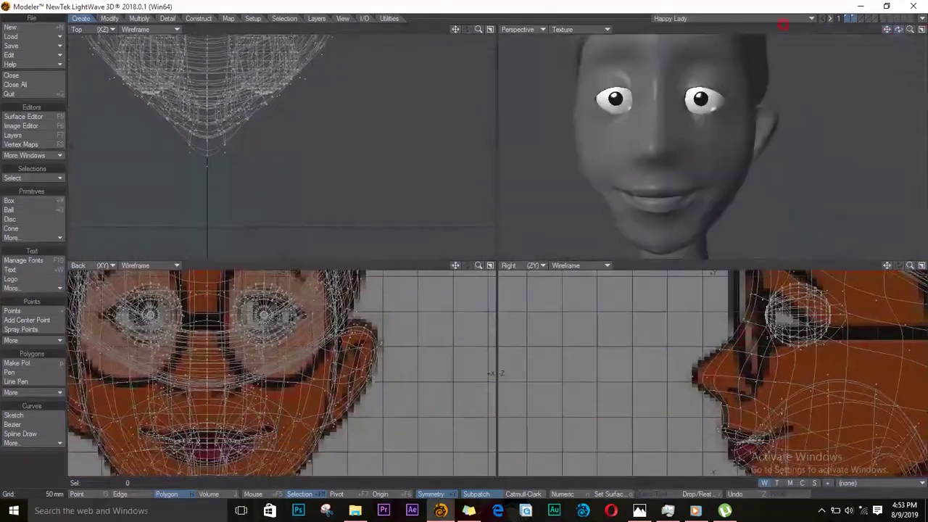
pyautogui.scroll(2, 715, 353)
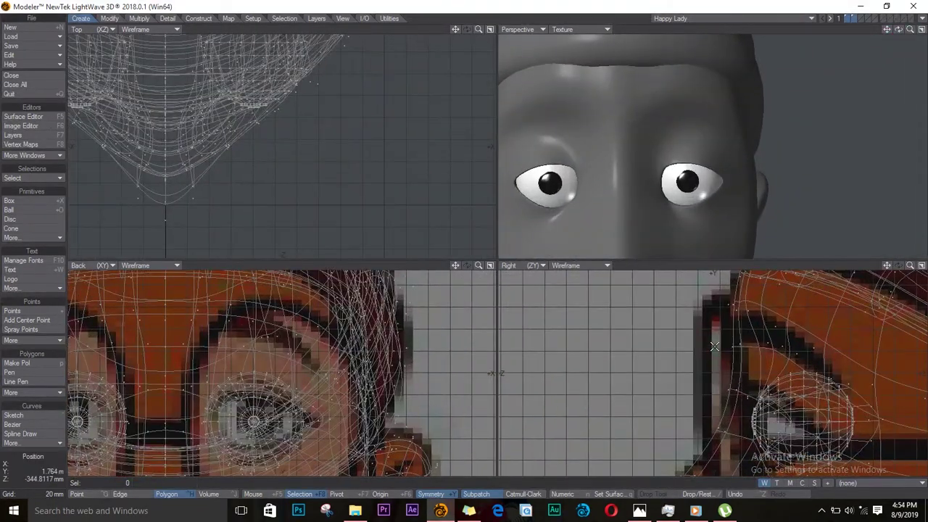
pyautogui.scroll(3, 721, 393)
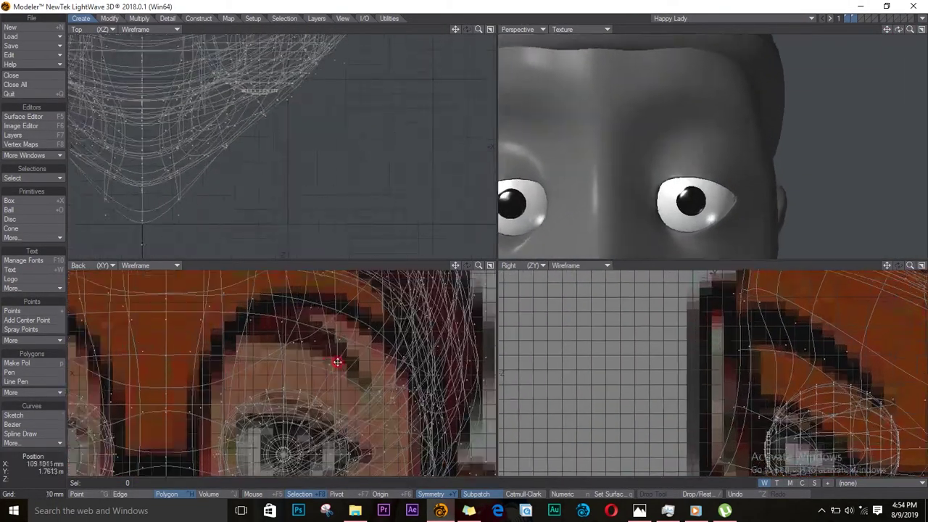
# Step: Shape a flat eyebrow strip in an empty layer, following the reference brow with the head as background, and bevel it
pyautogui.click(852, 18)
pyautogui.click(845, 21)
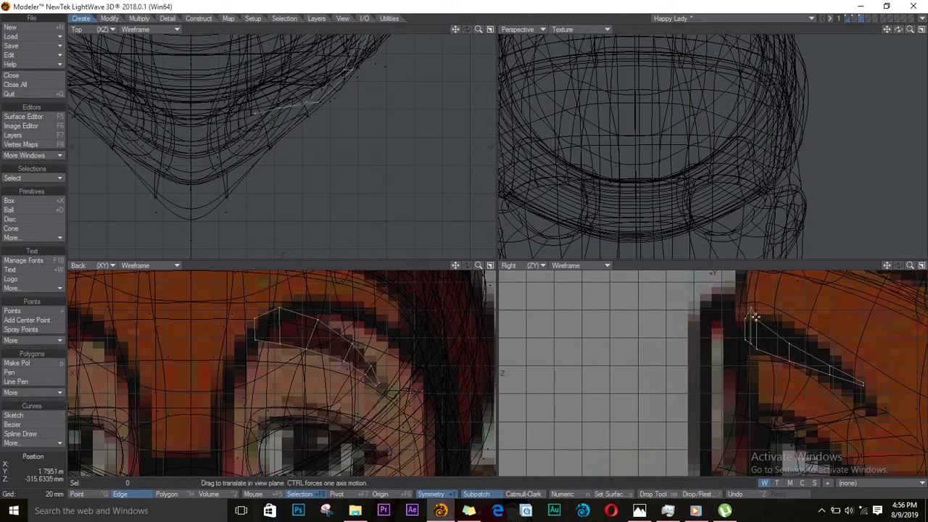
pyautogui.press('b')
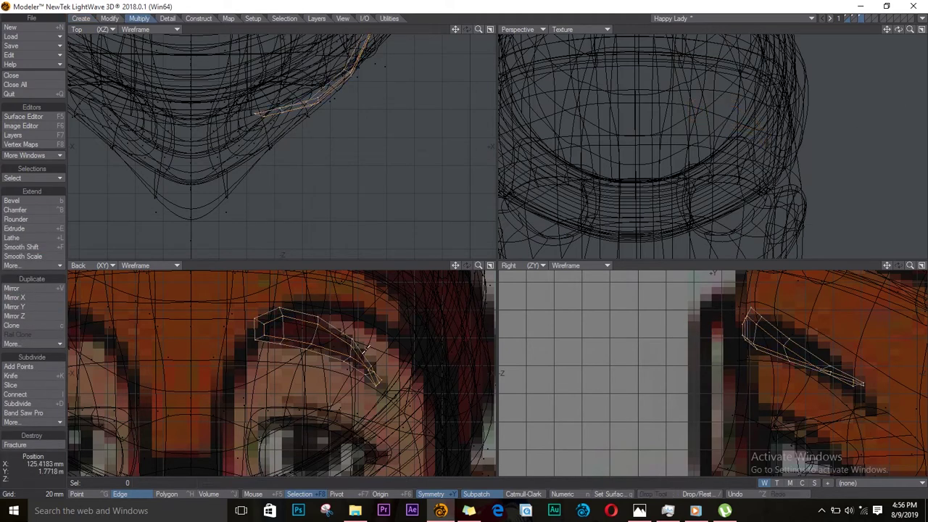
# Step: Thicken the eyebrow strip into a solid shape, fit it along the curve of the forehead and display it with the head
pyautogui.hotkey('ctrl', 'h')
pyautogui.keyDown('alt'); pyautogui.moveTo(726, 145); pyautogui.dragTo(775, 185); pyautogui.keyUp('alt')
pyautogui.click(684, 147)
pyautogui.click(39, 268)
pyautogui.press('a')
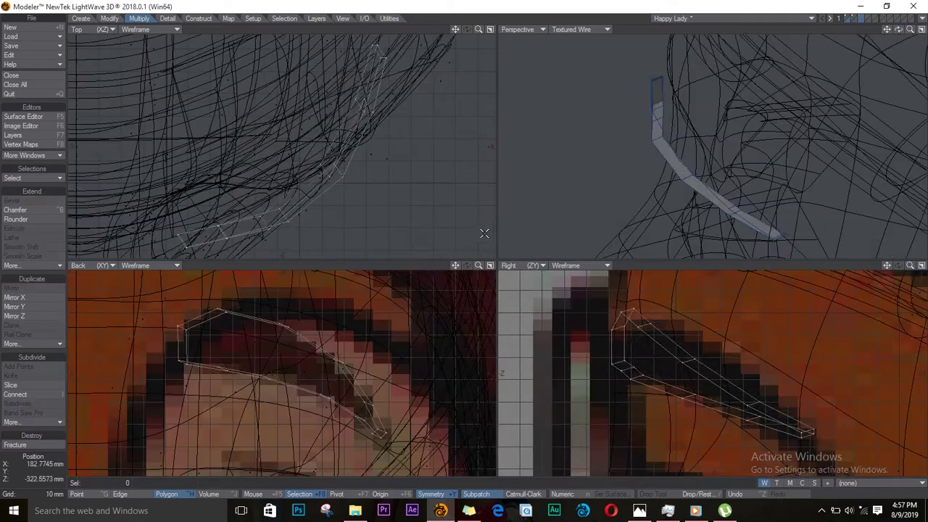
pyautogui.moveTo(310, 178); pyautogui.dragTo(247, 212)
pyautogui.click(847, 17)
pyautogui.press('a')
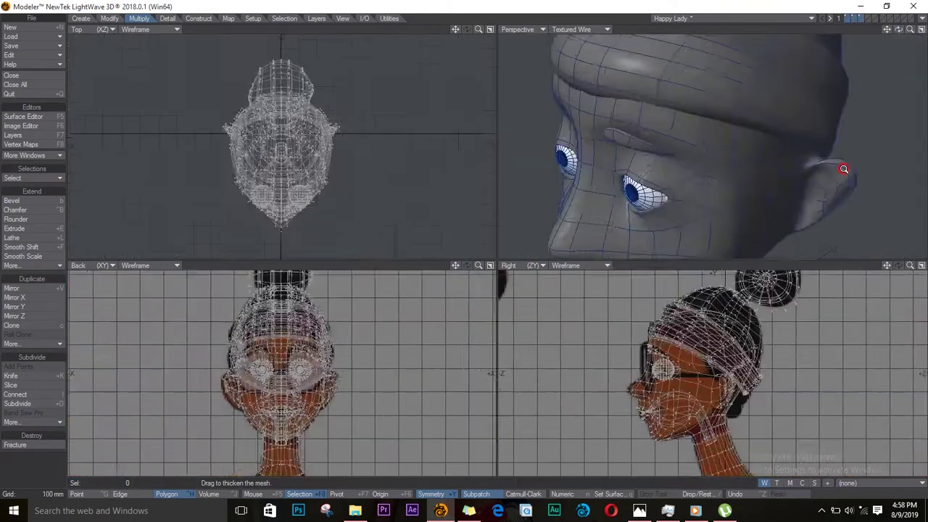
# Step: Assign the eyebrow polygons a surface named Brows with a black colour
pyautogui.scroll(6, 666, 380)
pyautogui.press('t')
pyautogui.press('q')
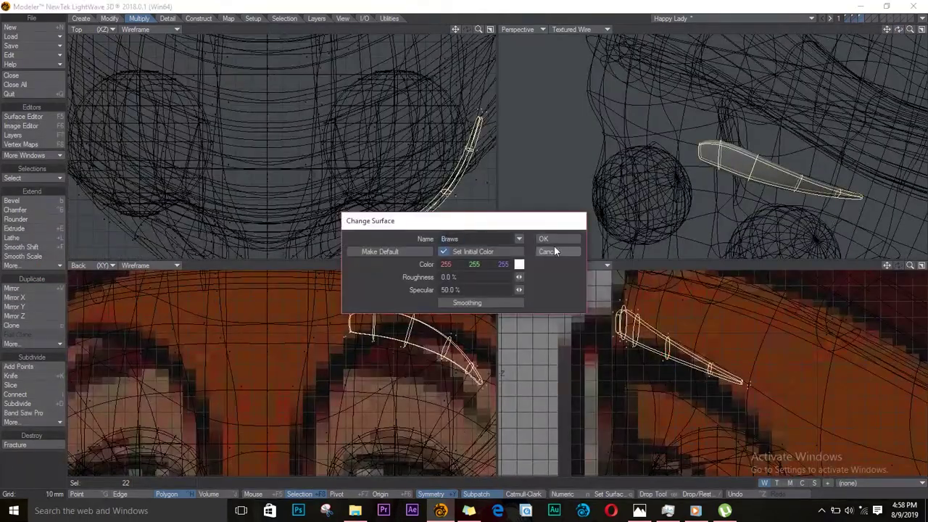
pyautogui.click(517, 264)
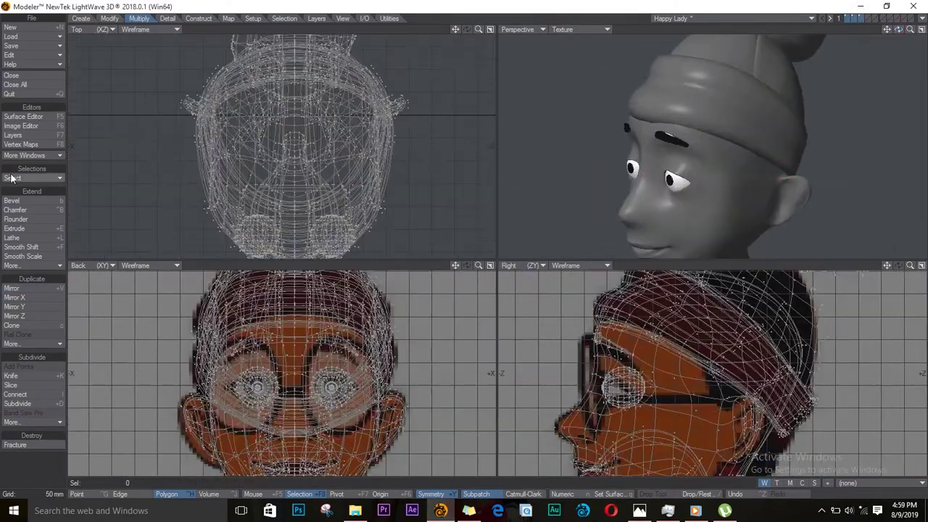
# Step: Brighten the reference images in the Image Editor
pyautogui.press('F6')
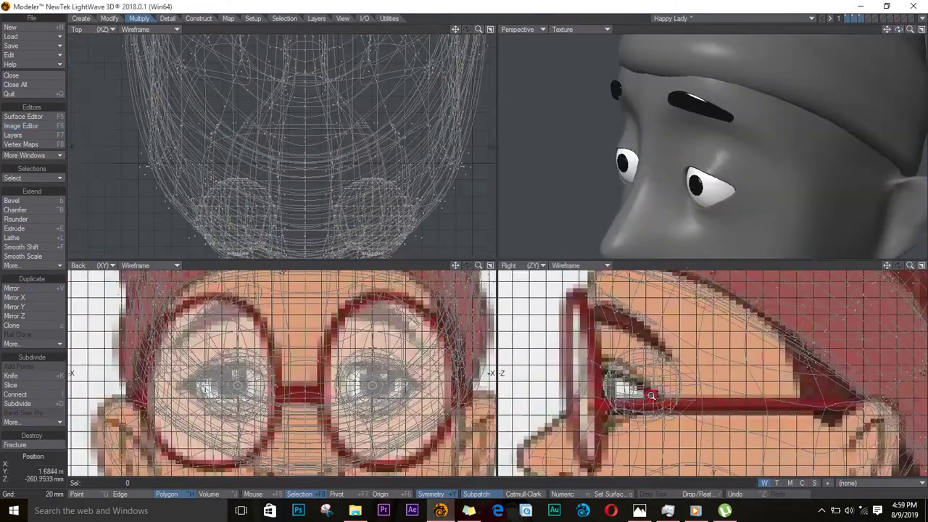
# Step: Isolate the eyeball layer and give the iris polygons around the pupil their own coloured surface
pyautogui.click(869, 20)
pyautogui.click(856, 19)
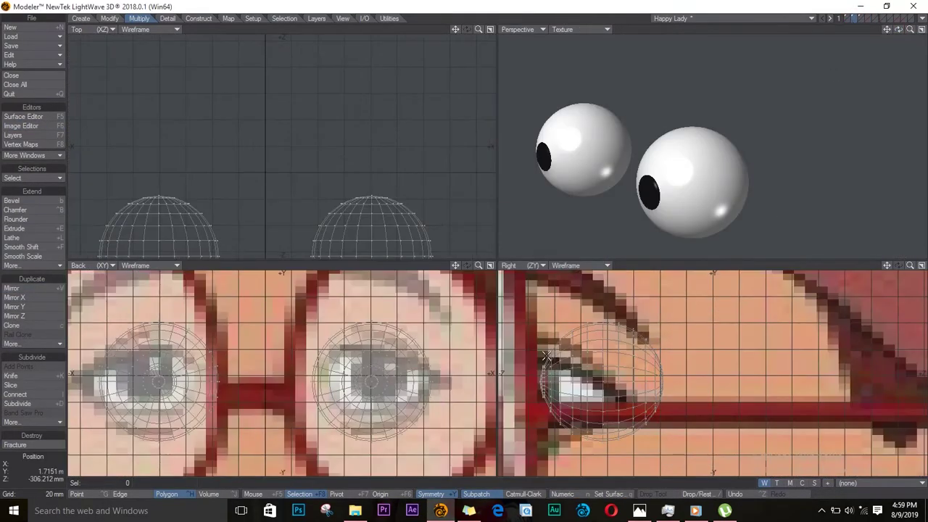
pyautogui.scroll(3, 546, 356)
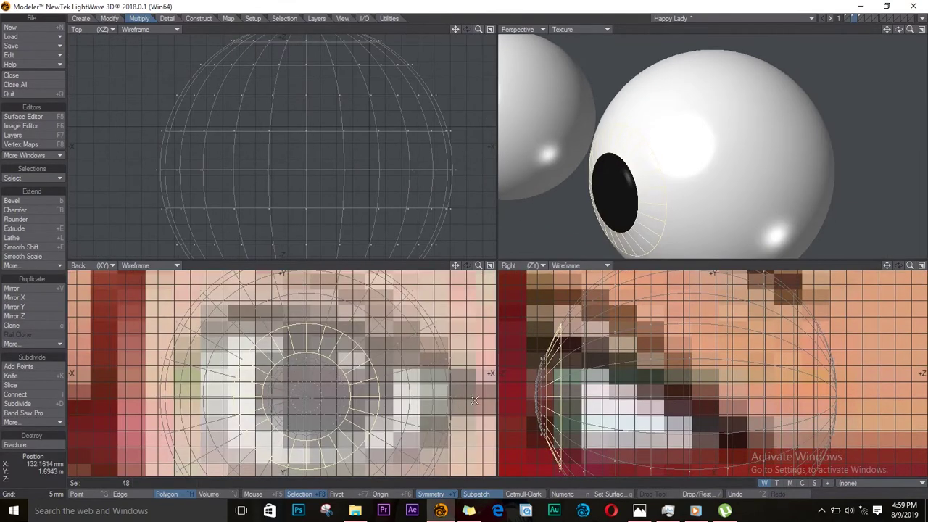
pyautogui.press('q')
pyautogui.click(513, 264)
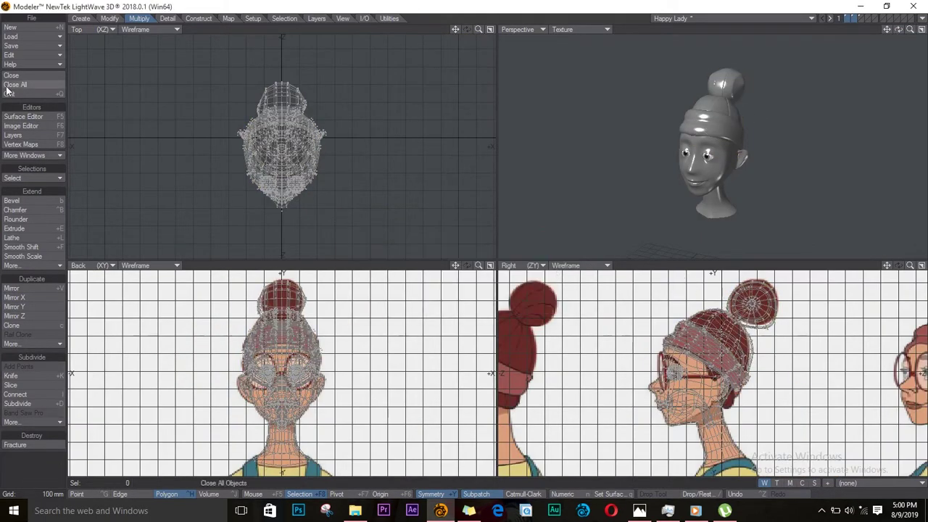
# Step: Colour the skin, hair and headband surfaces to match the reference, and adjust the edges between jaw and neck below the ear
pyautogui.click(851, 23)
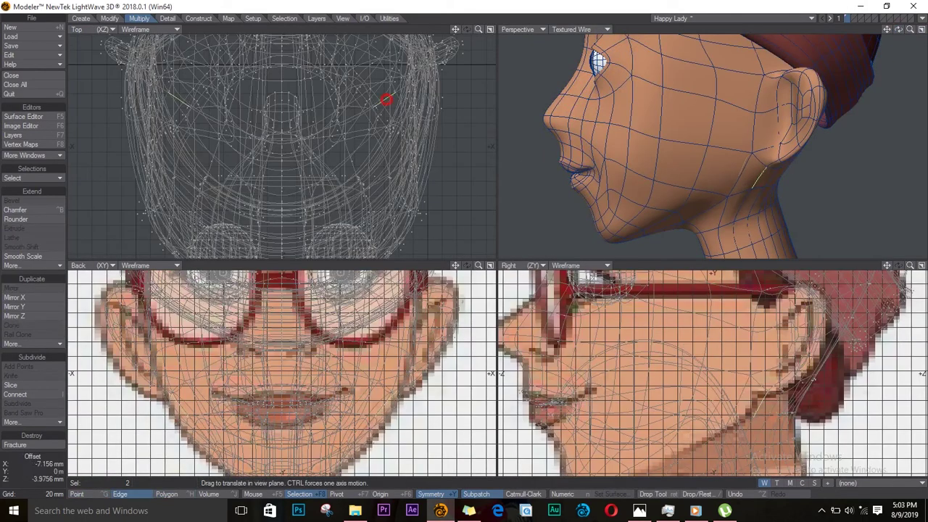
pyautogui.moveTo(890, 41); pyautogui.dragTo(834, 43)
pyautogui.click(33, 178)
pyautogui.click(76, 224)
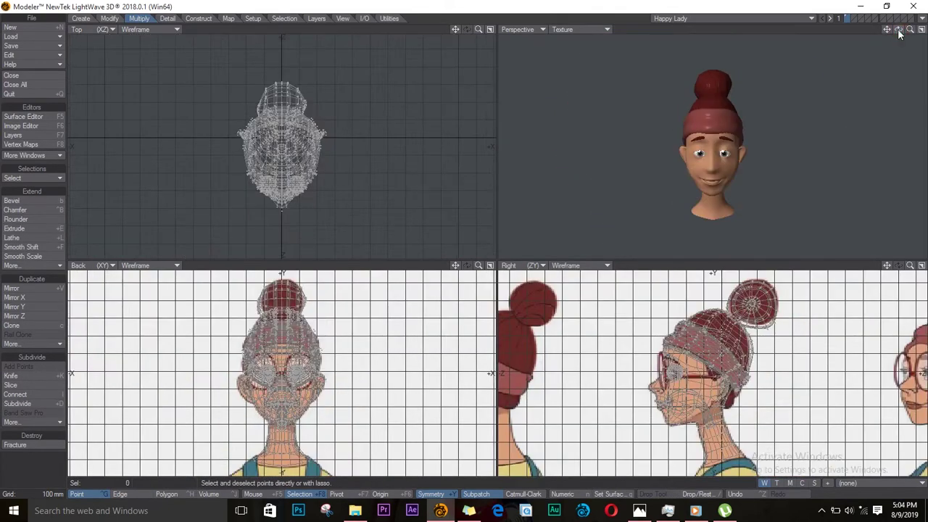
# Step: Examine the finished coloured head from the front and both sides in Texture shading
pyautogui.moveTo(889, 36); pyautogui.dragTo(652, 68)
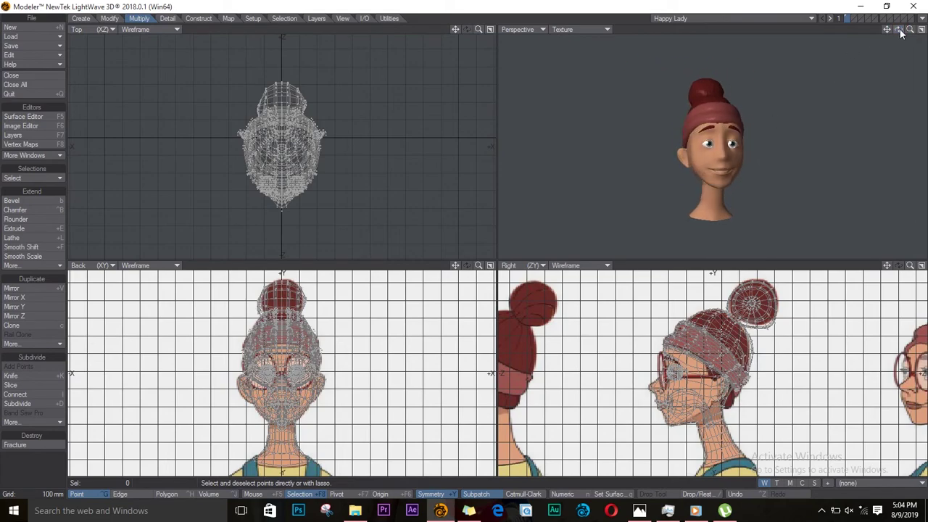
pyautogui.moveTo(902, 34)
pyautogui.mouseDown()
pyautogui.moveTo(767, 51)
pyautogui.moveTo(898, 35)
pyautogui.mouseUp()
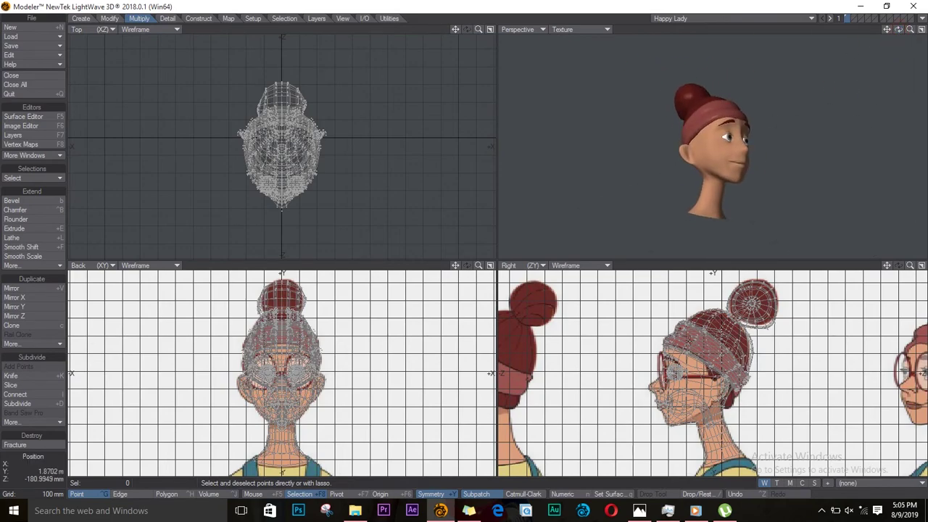